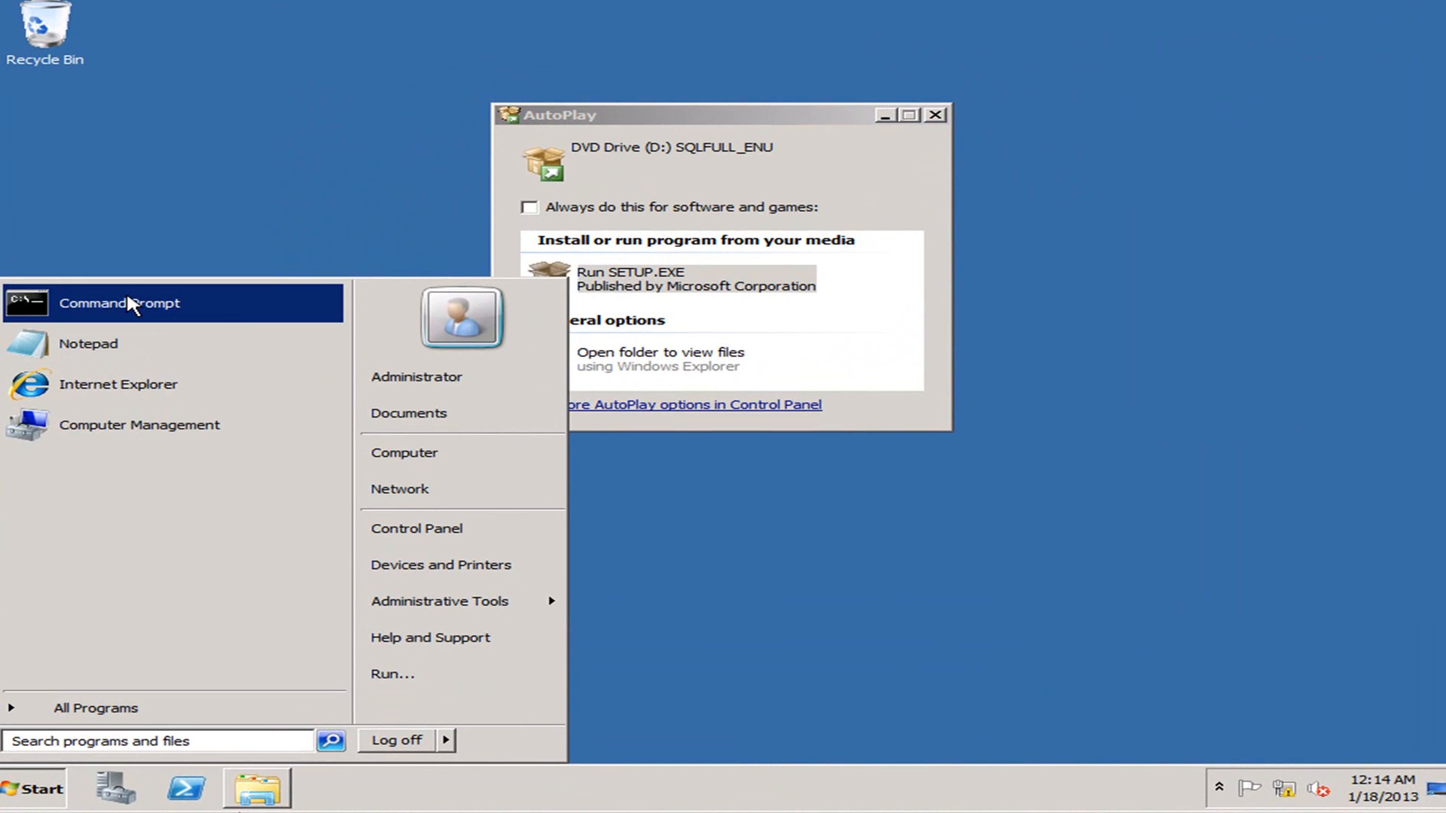
# Test connectivity to the domain controller by pinging hgdc twice from the command prompt.
pyautogui.write('ping')
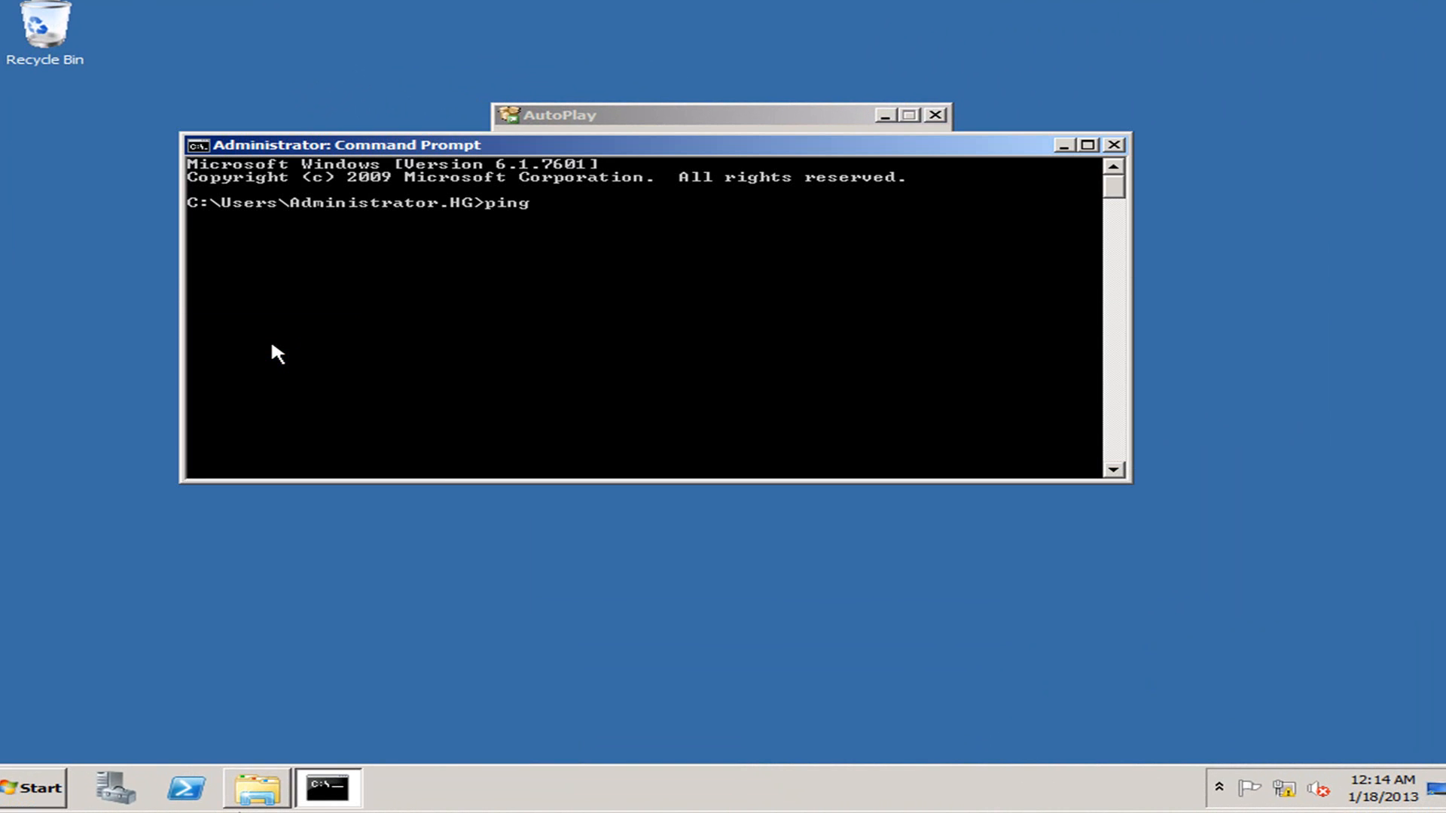
pyautogui.write(' hgdc')
pyautogui.press('Return')
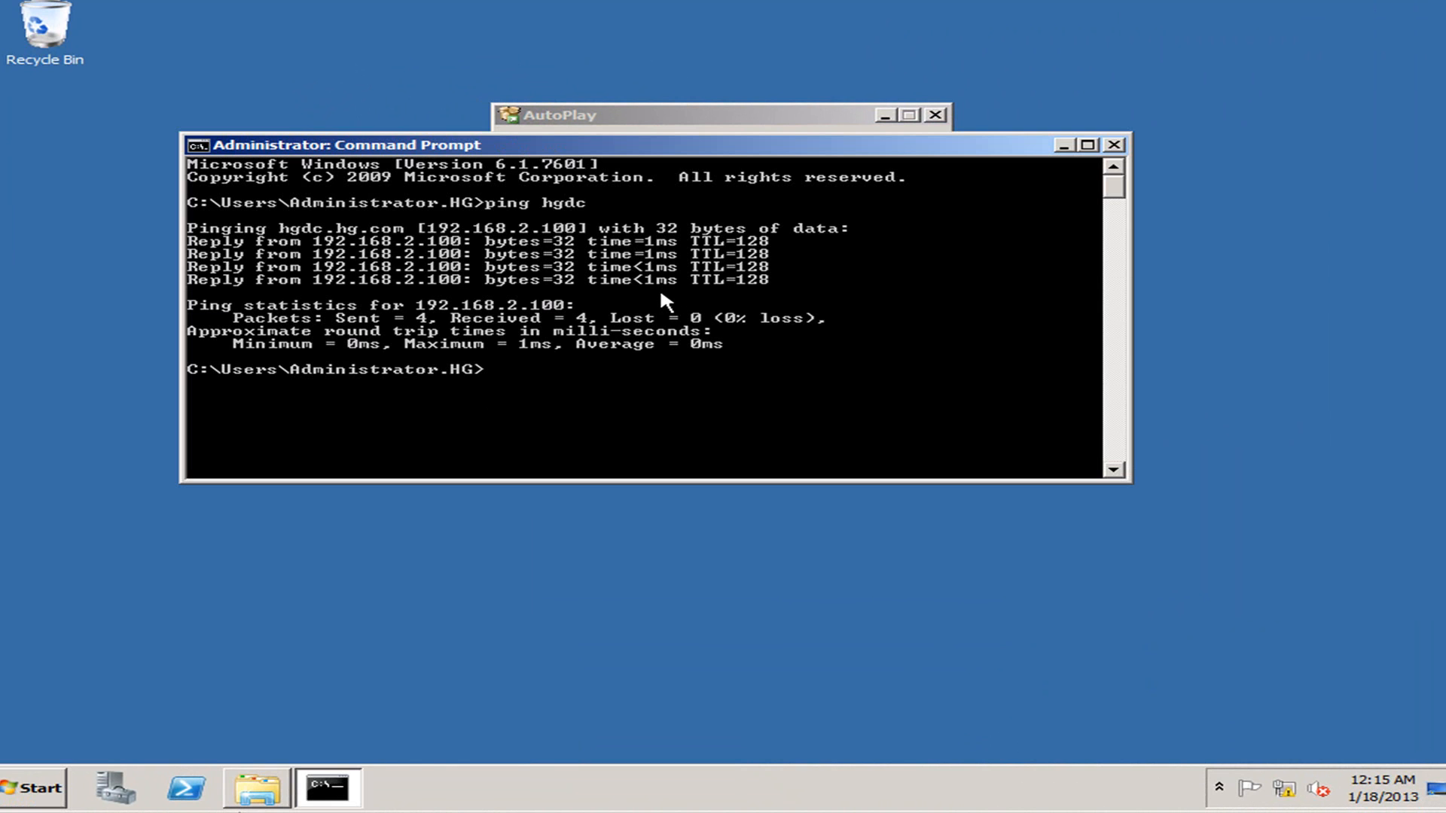
pyautogui.press('Up')
pyautogui.press('Return')
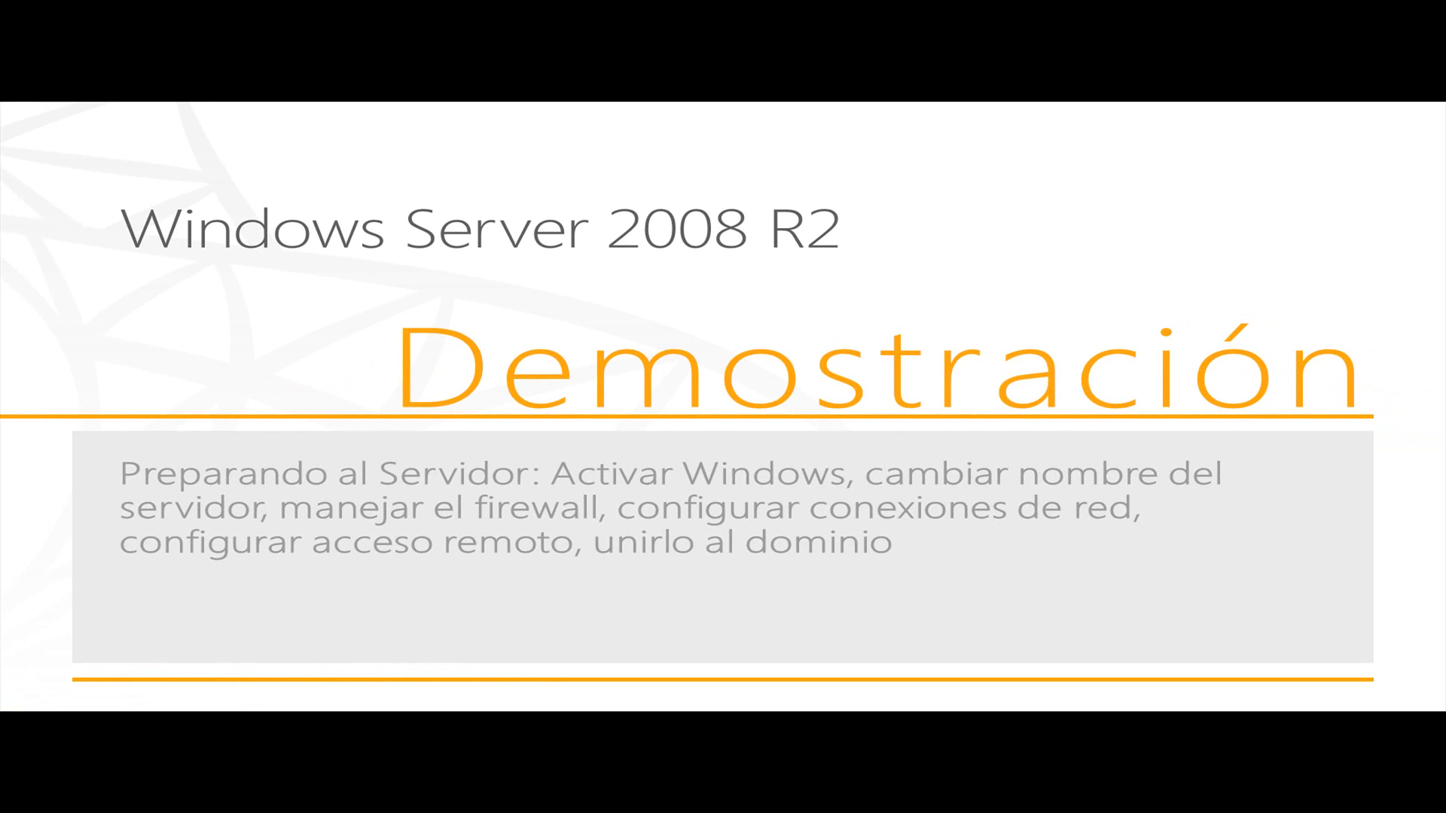
# Switch back to the CHPSP2010DEV virtual machine and open the server overview in Server Manager.
pyautogui.hotkey('alt', 'Tab')
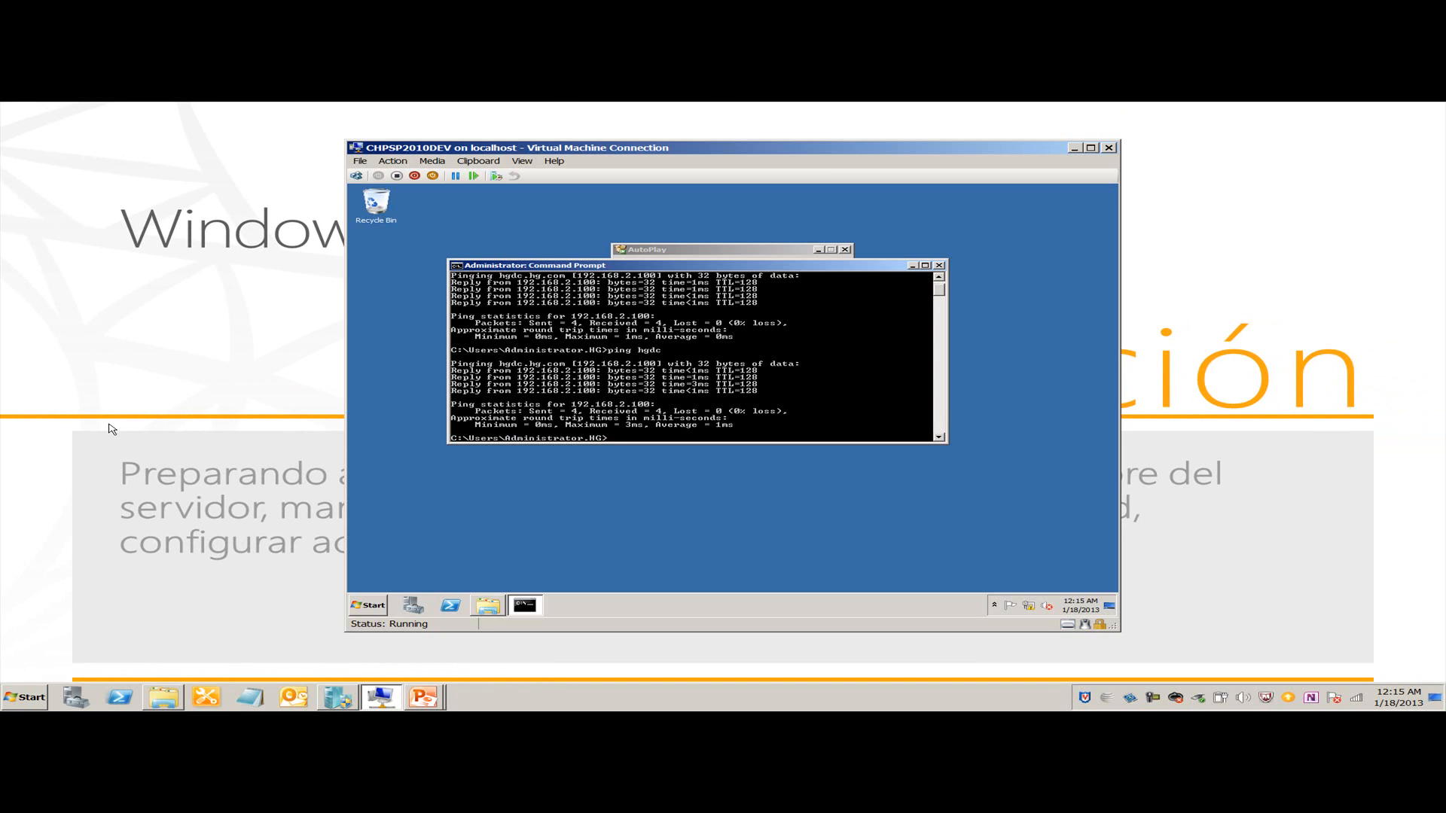
pyautogui.click(366, 603)
pyautogui.moveTo(602, 506)
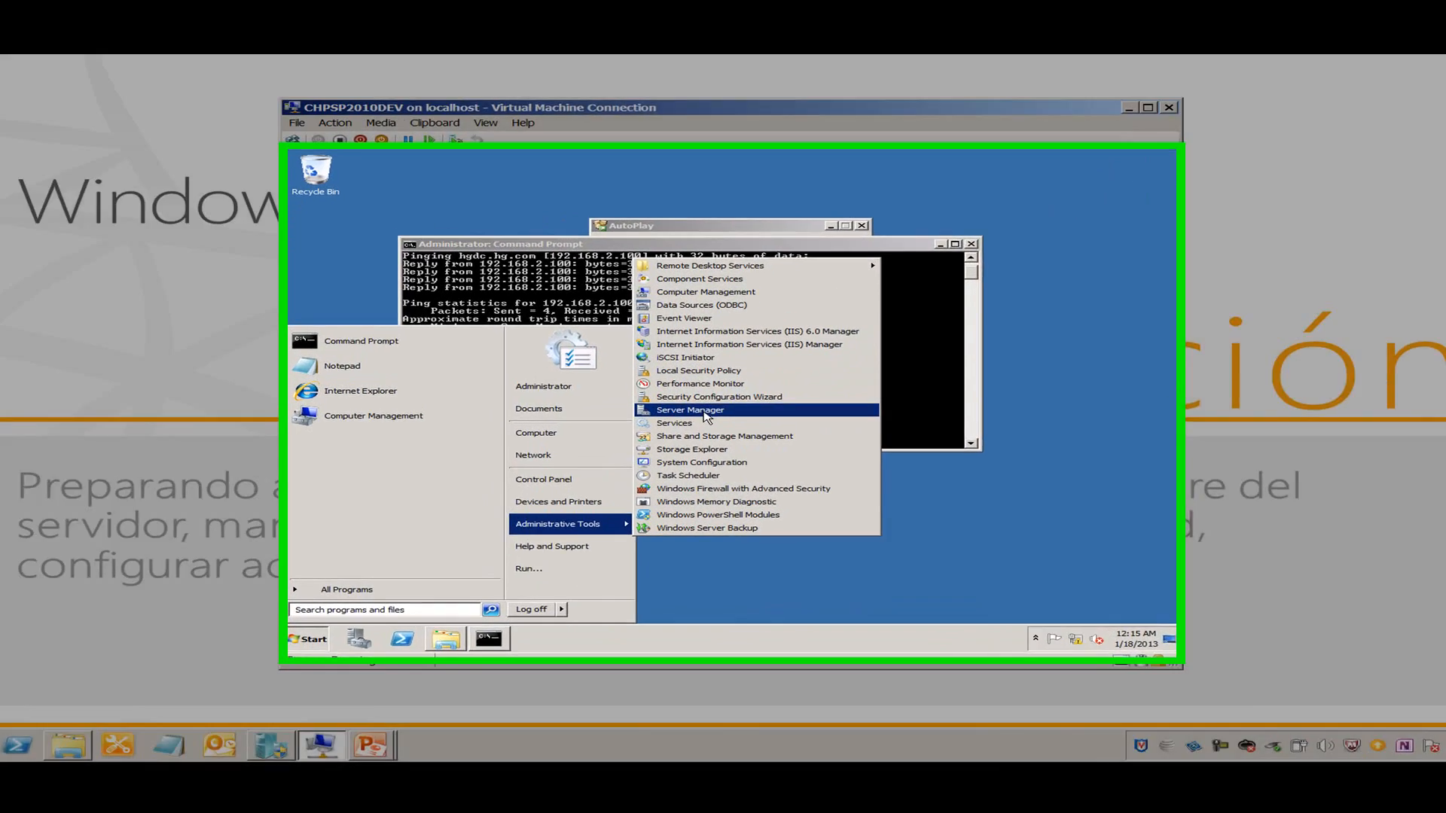
pyautogui.click(711, 409)
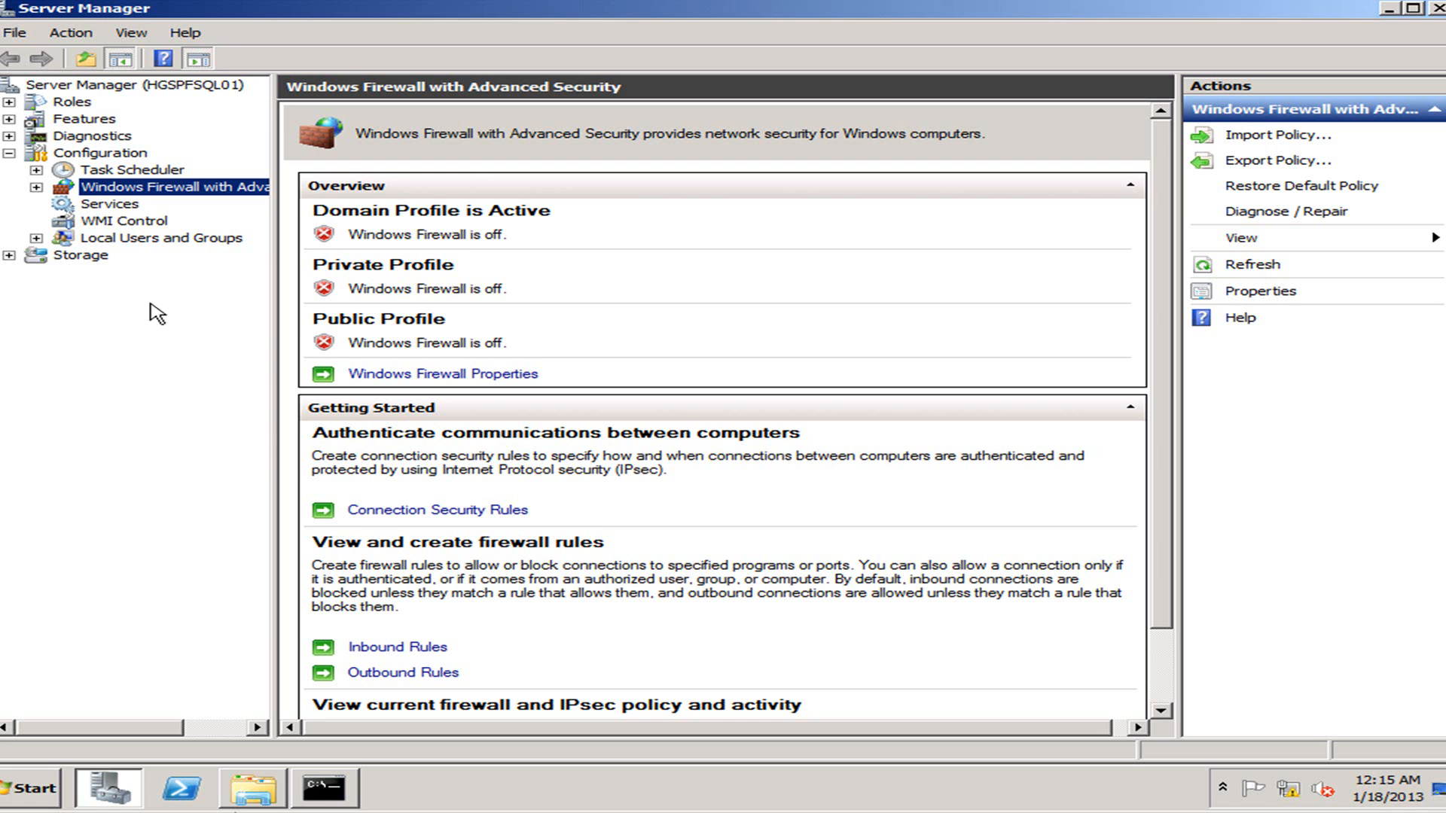
pyautogui.click(143, 84)
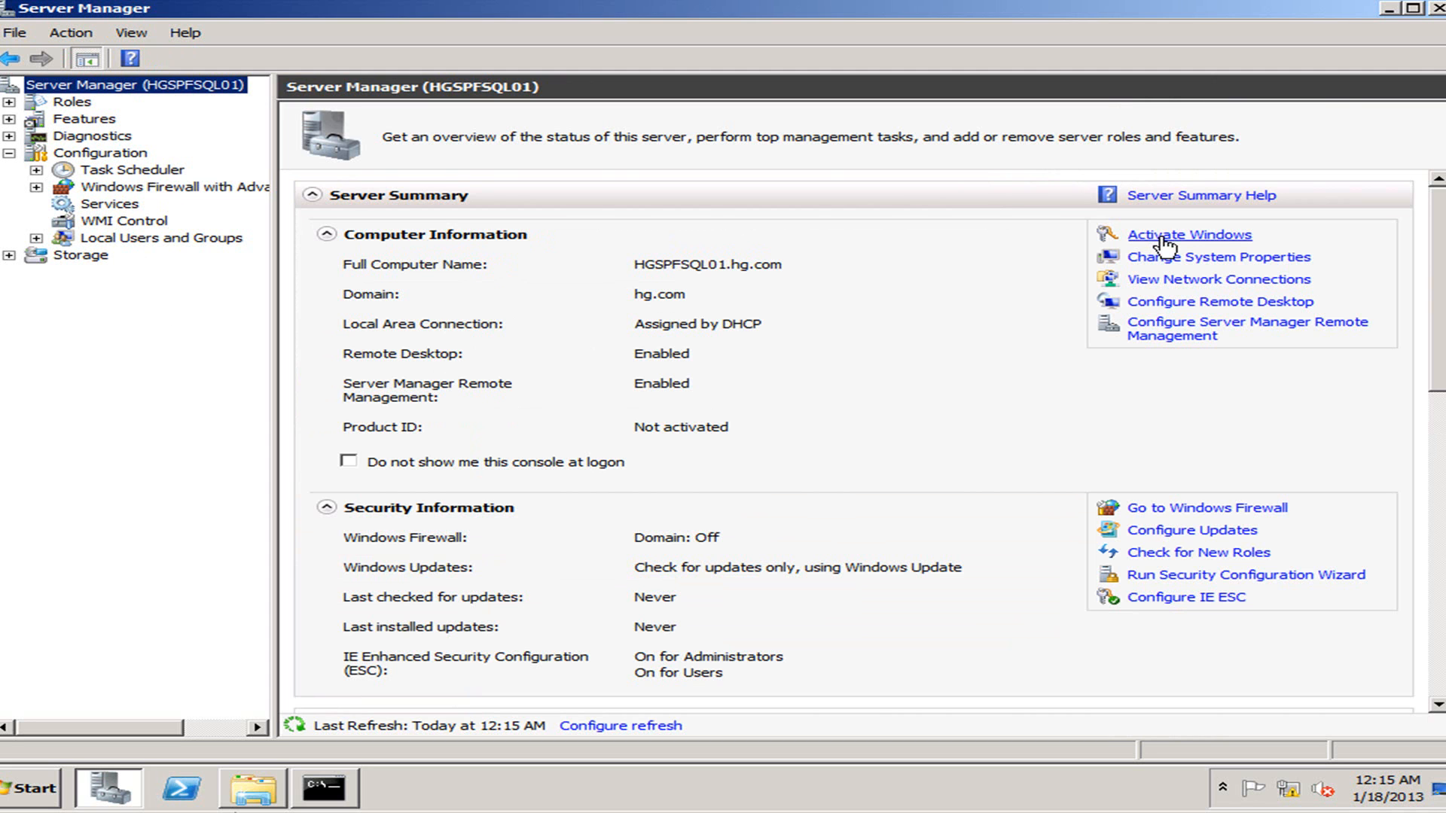
# Open the computer name and domain change settings from System Properties and examine the computer name and domain membership.
pyautogui.click(1224, 257)
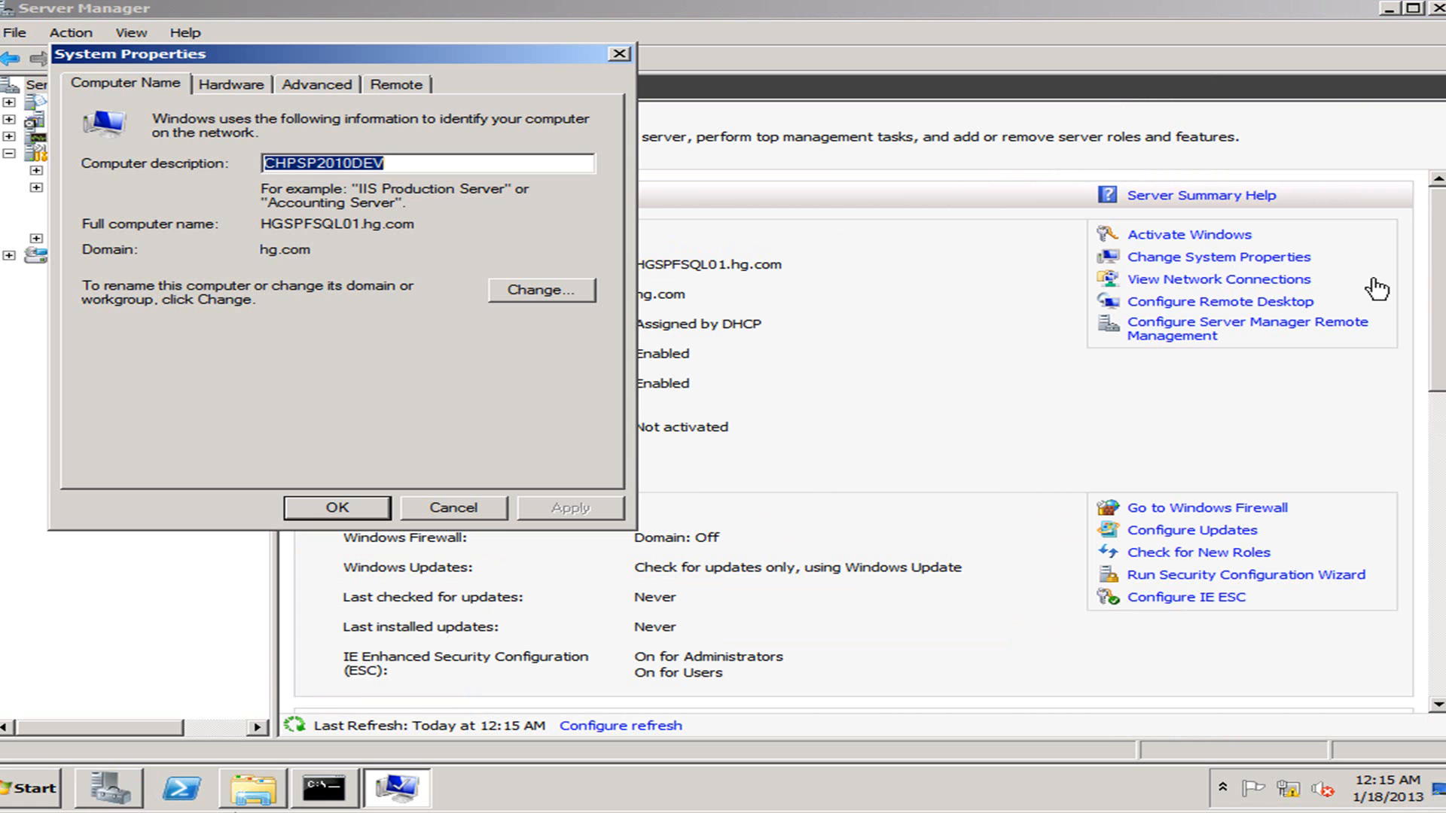
pyautogui.click(561, 290)
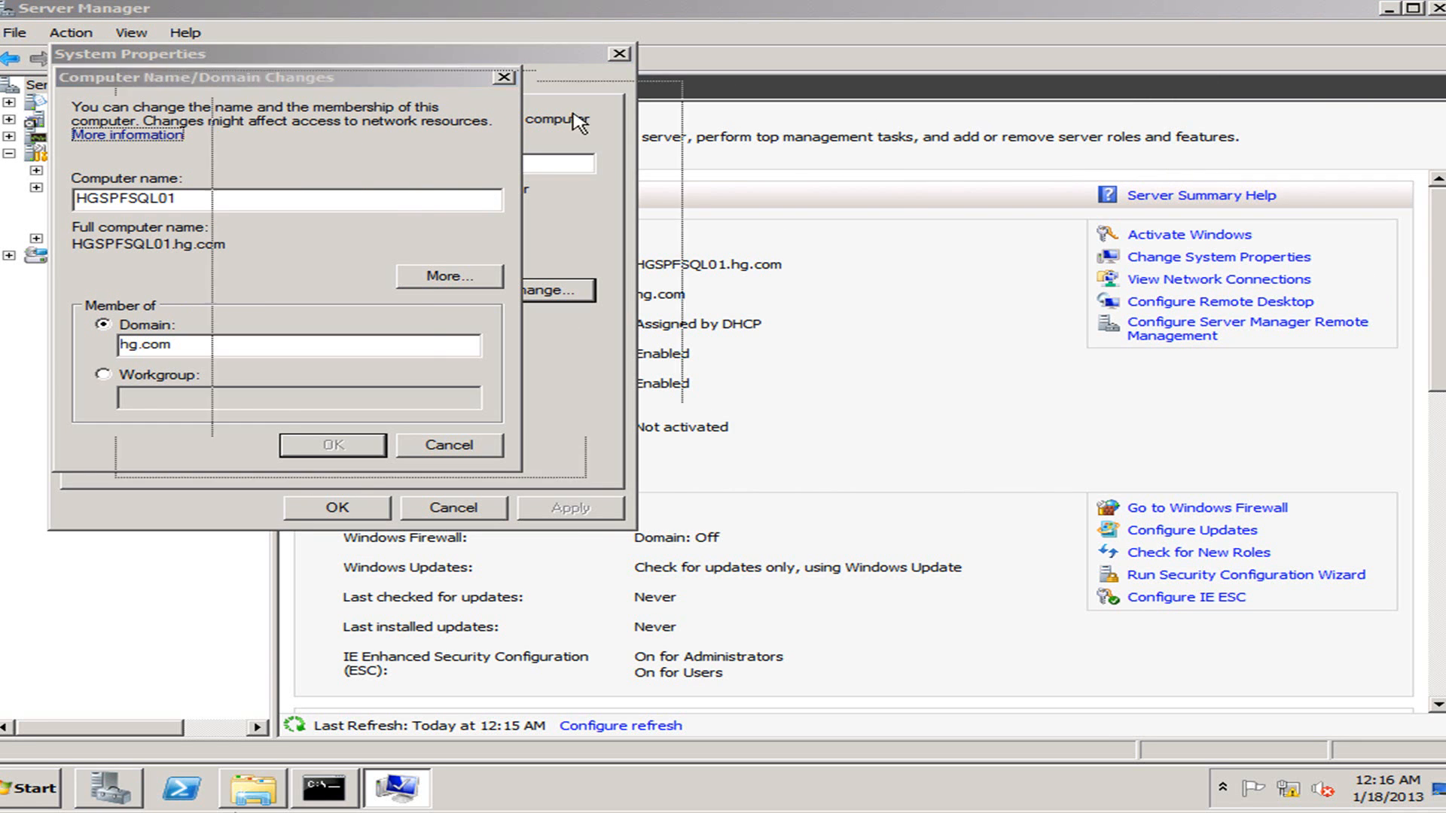
pyautogui.moveTo(331, 77); pyautogui.dragTo(951, 208)
pyautogui.doubleClick(908, 472)
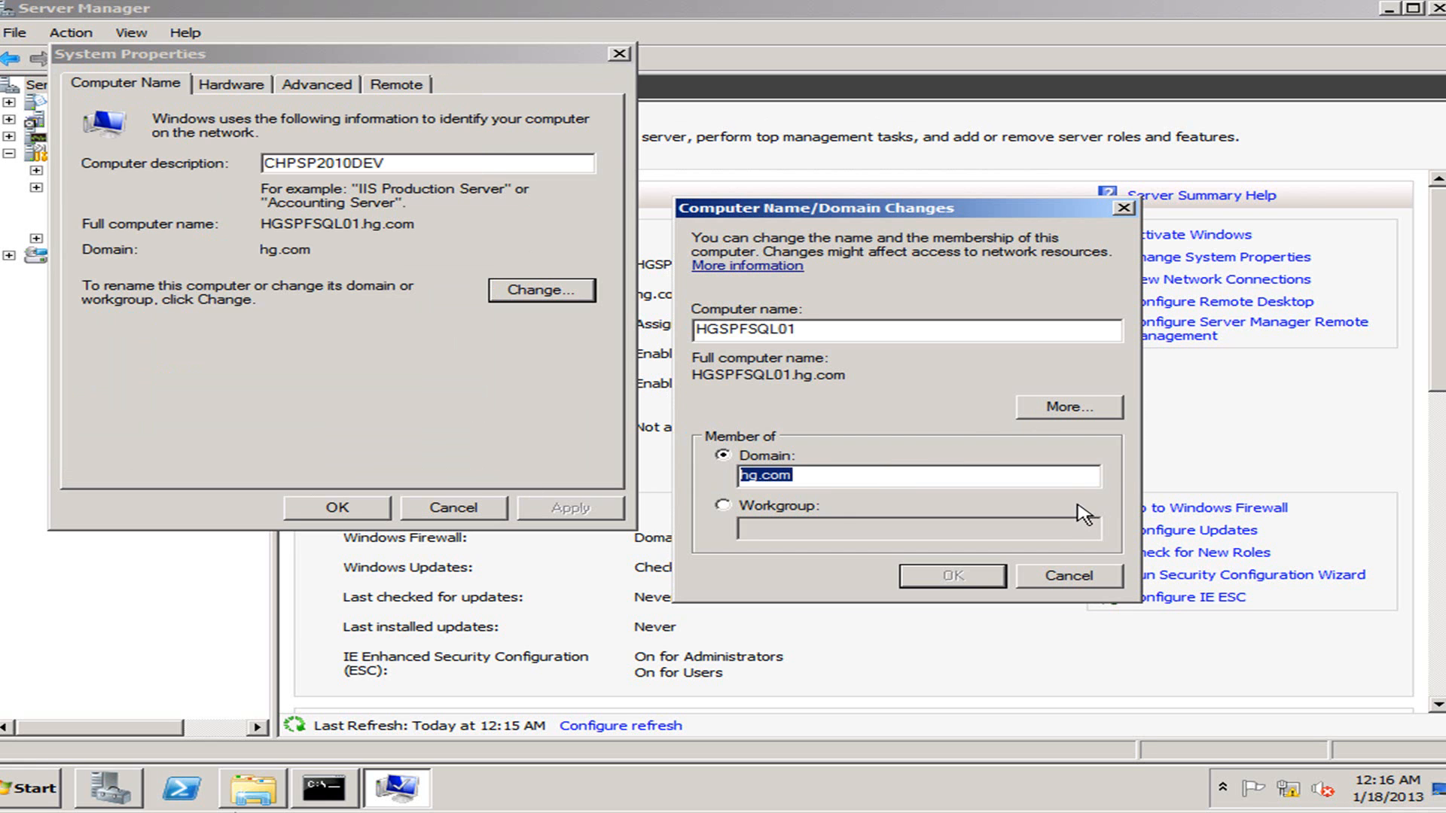
pyautogui.doubleClick(823, 330)
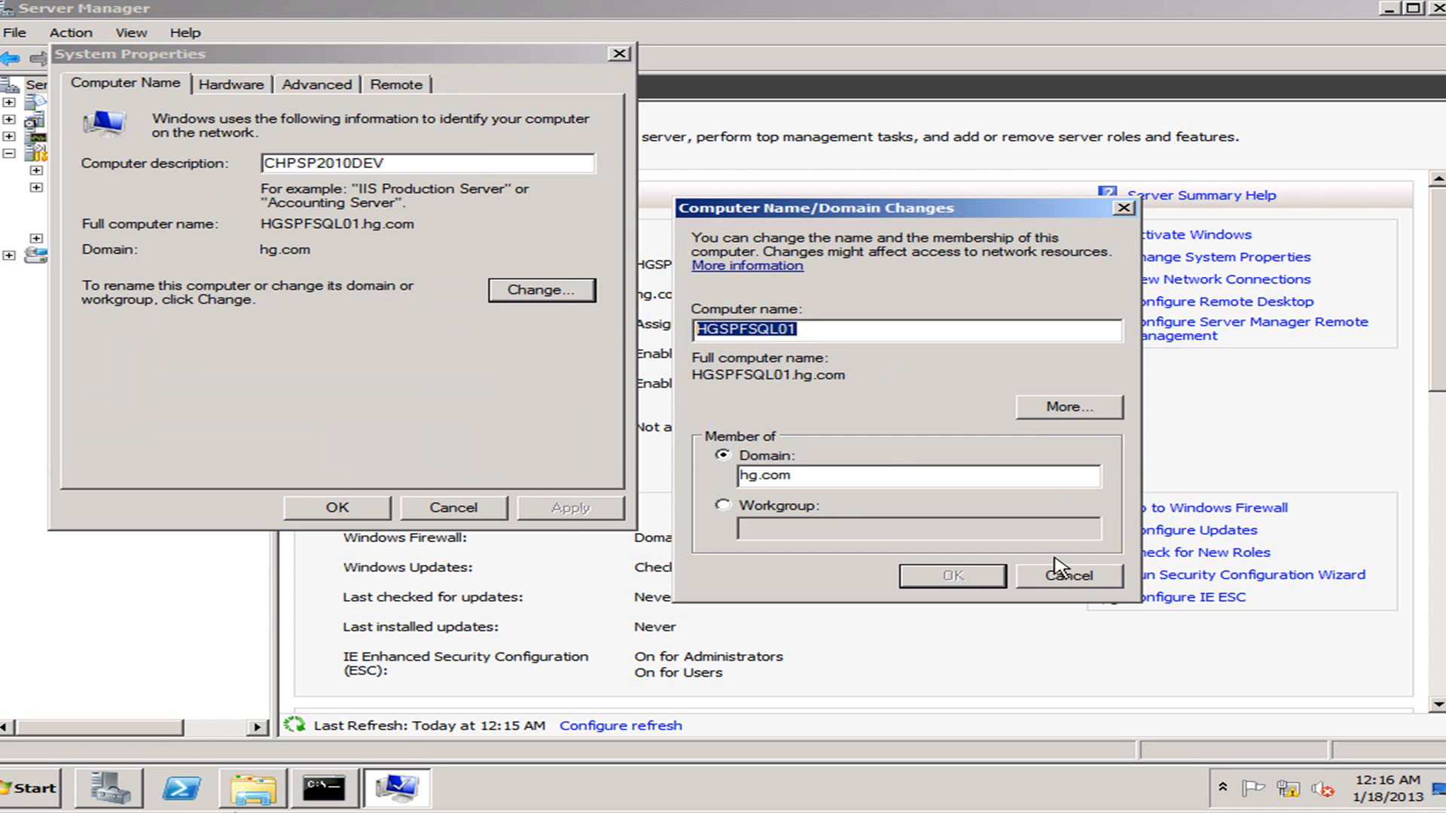
# Open the Local Area Connection's properties through the Network and Sharing Center's adapter settings.
pyautogui.click(29, 791)
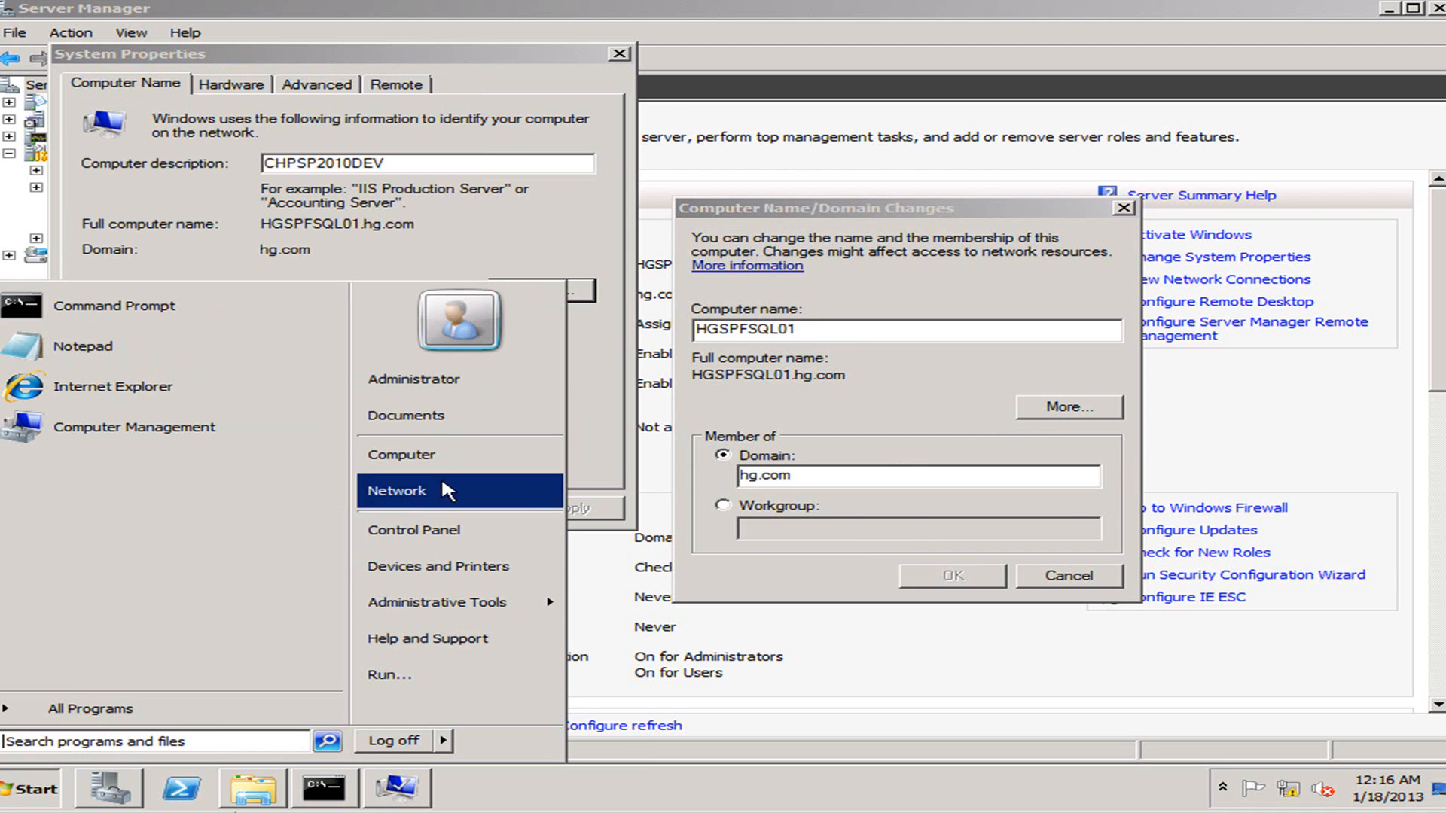
pyautogui.click(429, 535)
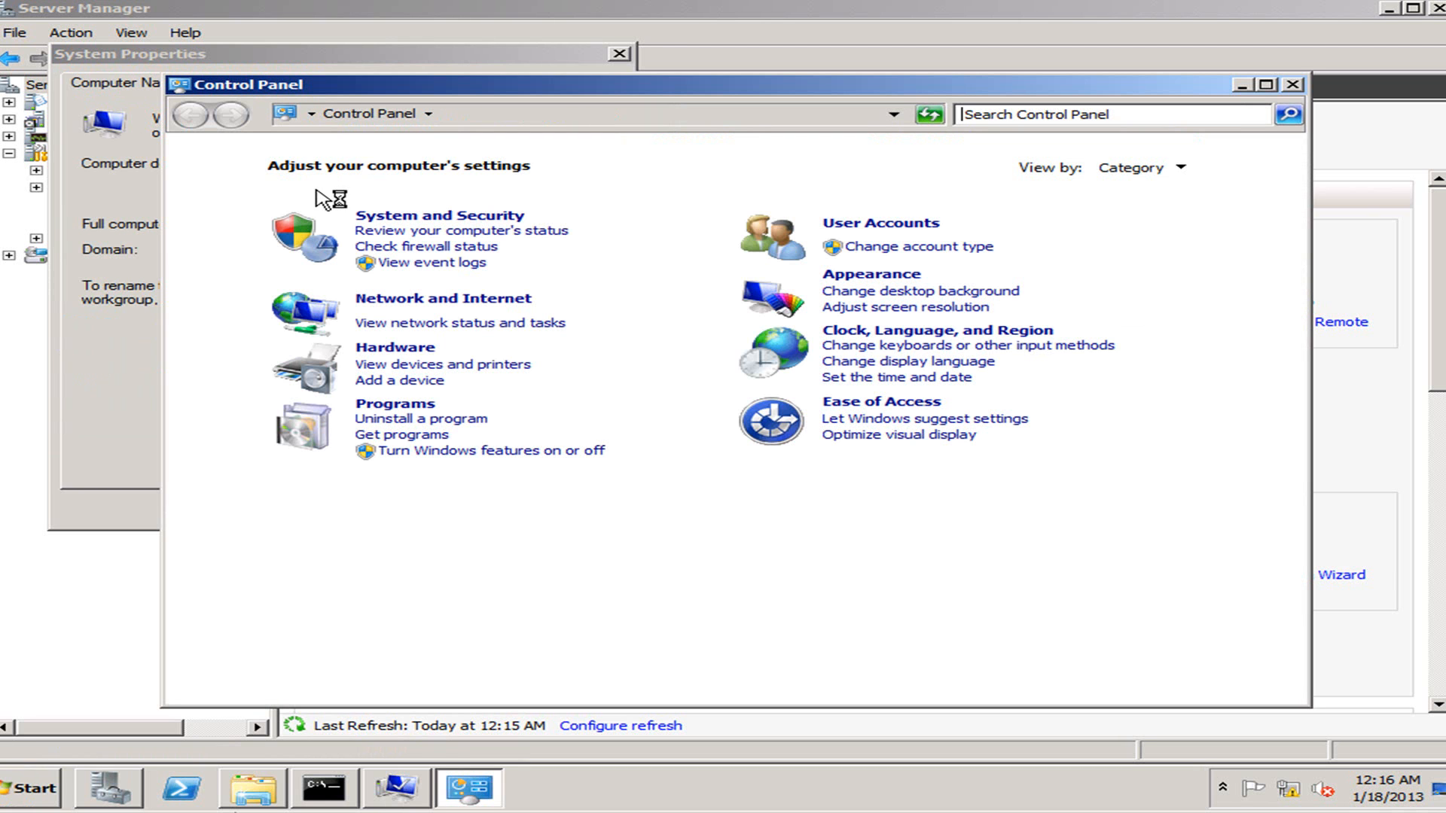
pyautogui.click(434, 302)
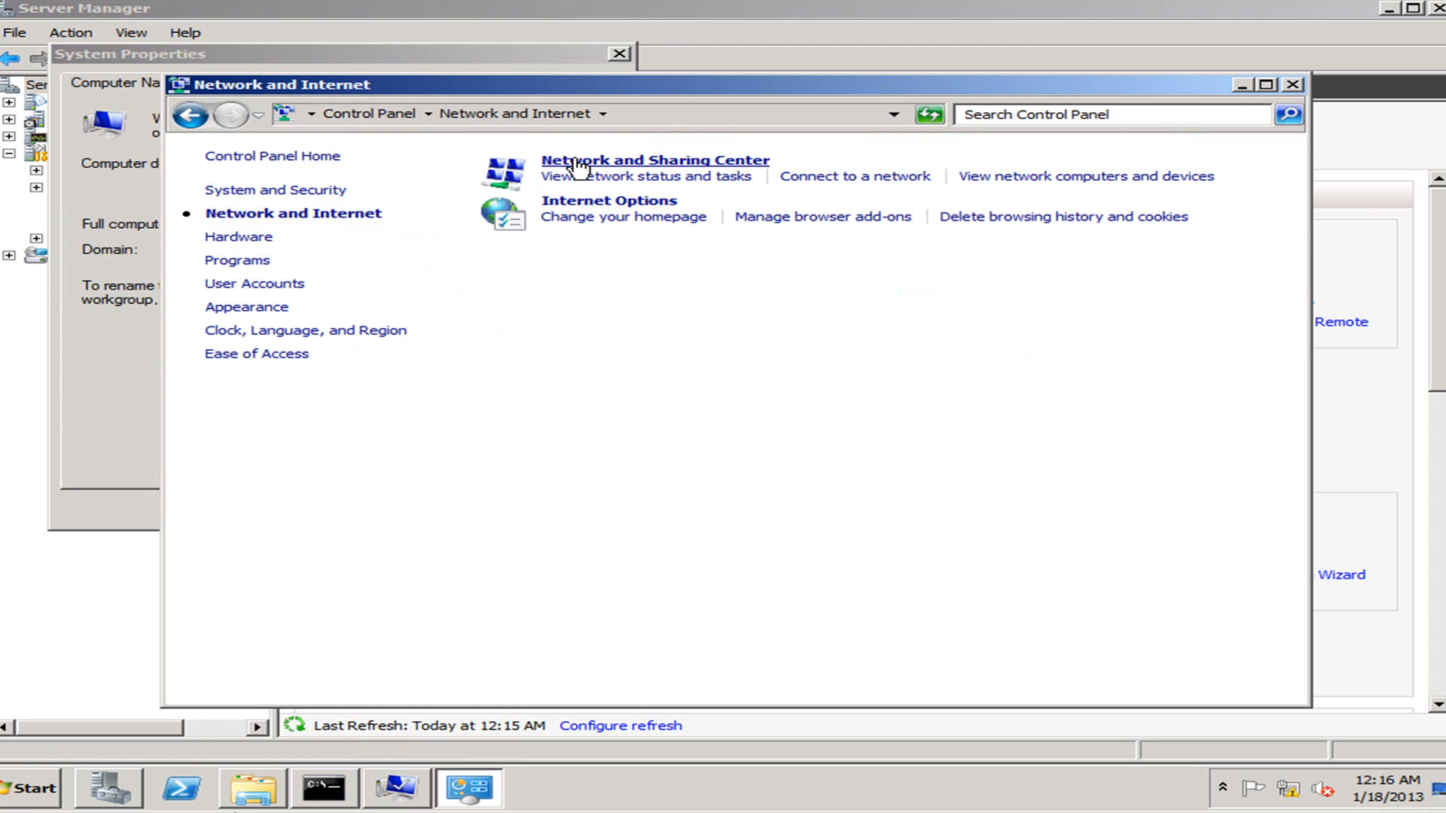
pyautogui.click(576, 167)
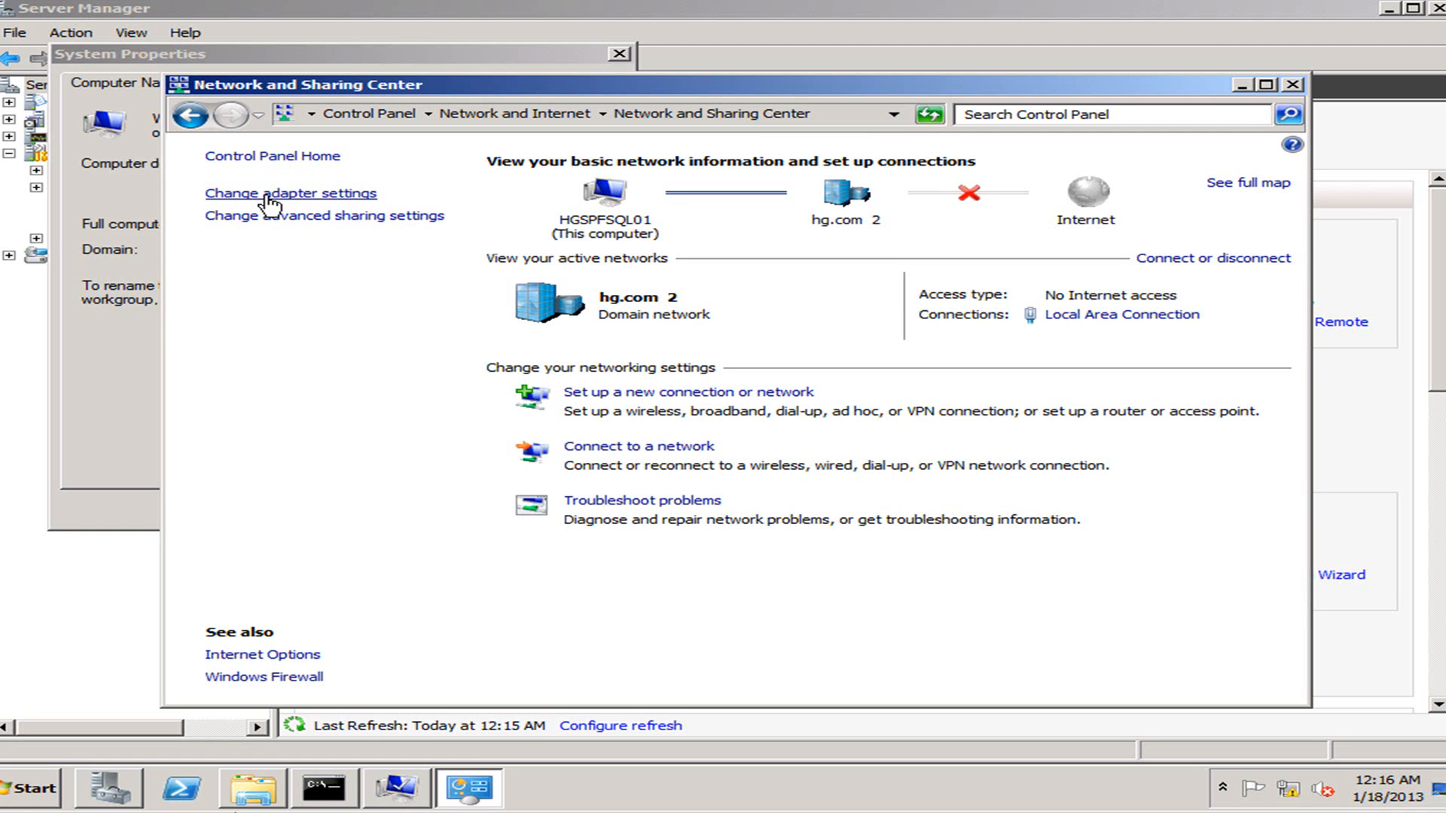
pyautogui.click(265, 199)
pyautogui.click(301, 201)
pyautogui.rightClick(309, 200)
pyautogui.click(413, 362)
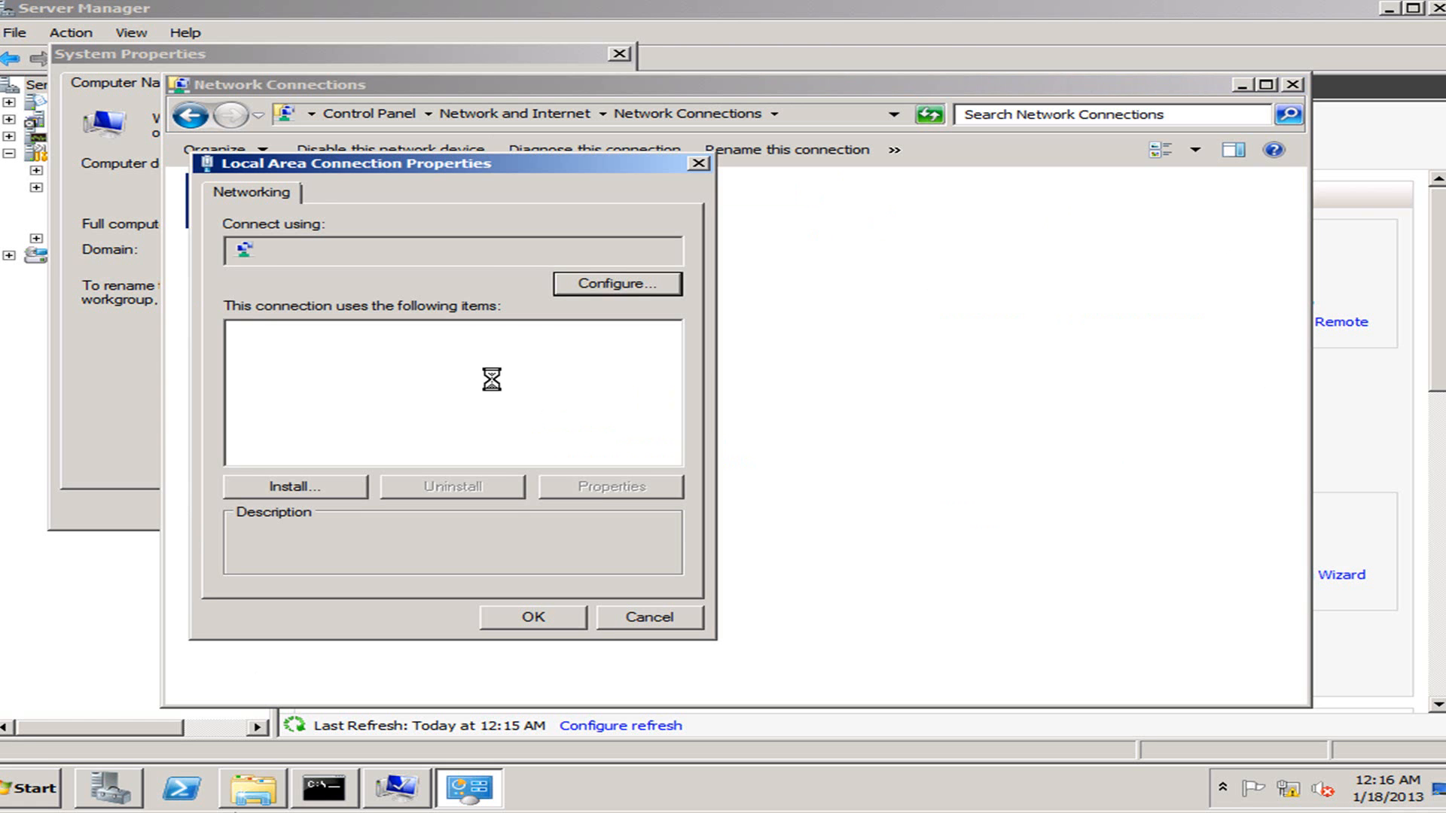
# Examine the preferred DNS server in the connection's TCP/IPv4 properties and close the dialogs without saving.
pyautogui.click(477, 404)
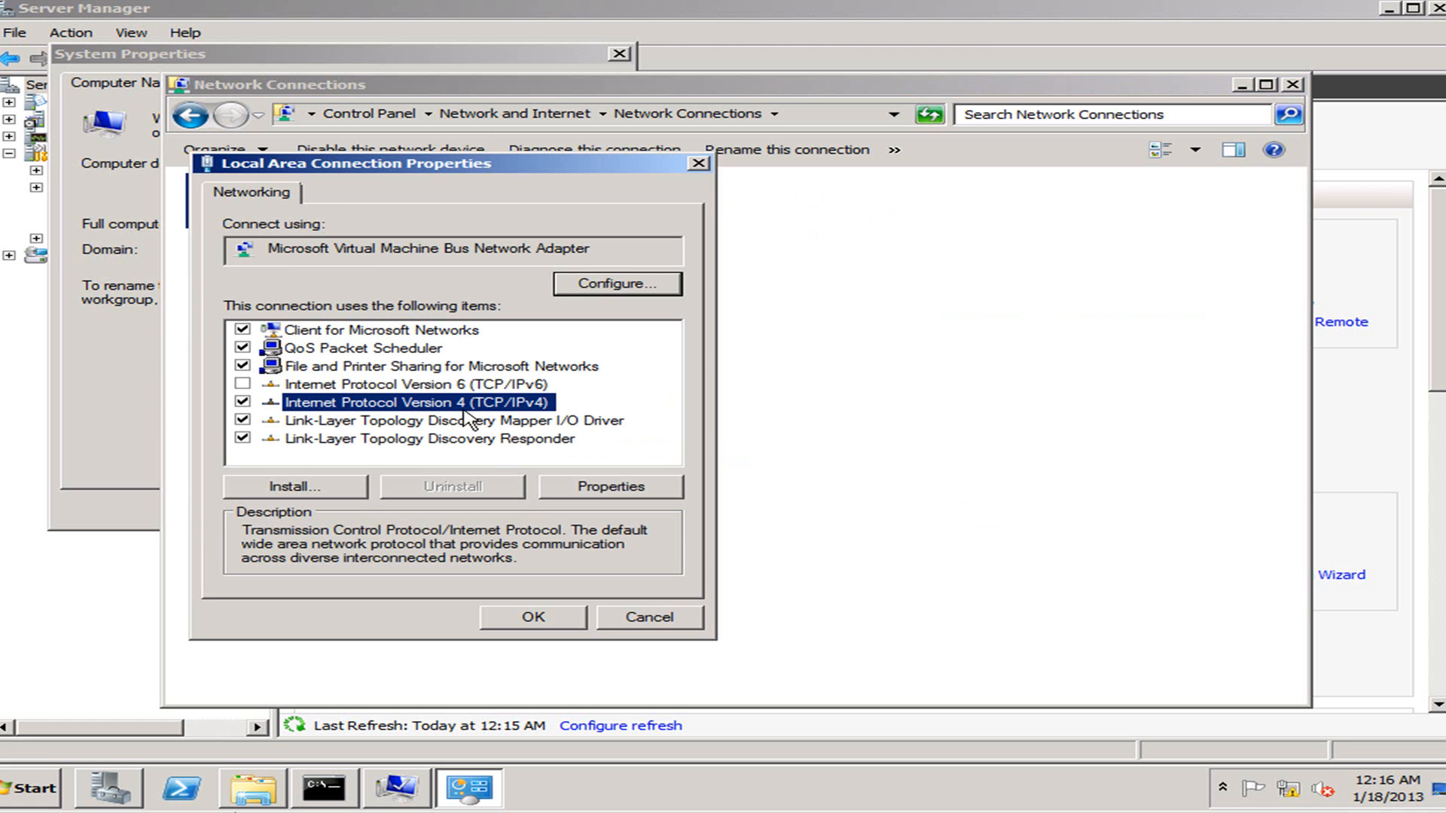
pyautogui.moveTo(491, 165); pyautogui.dragTo(886, 181)
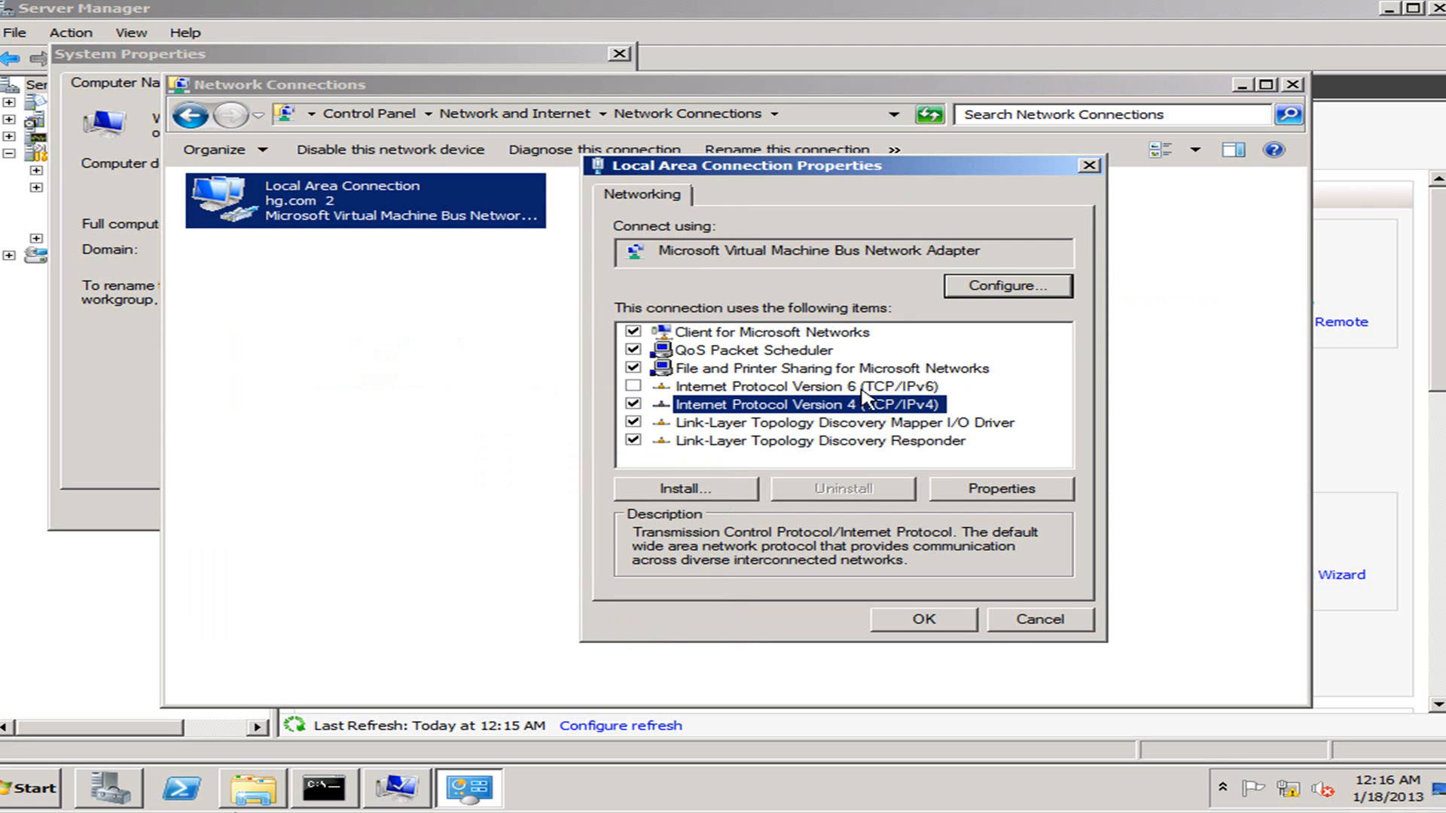
pyautogui.doubleClick(886, 405)
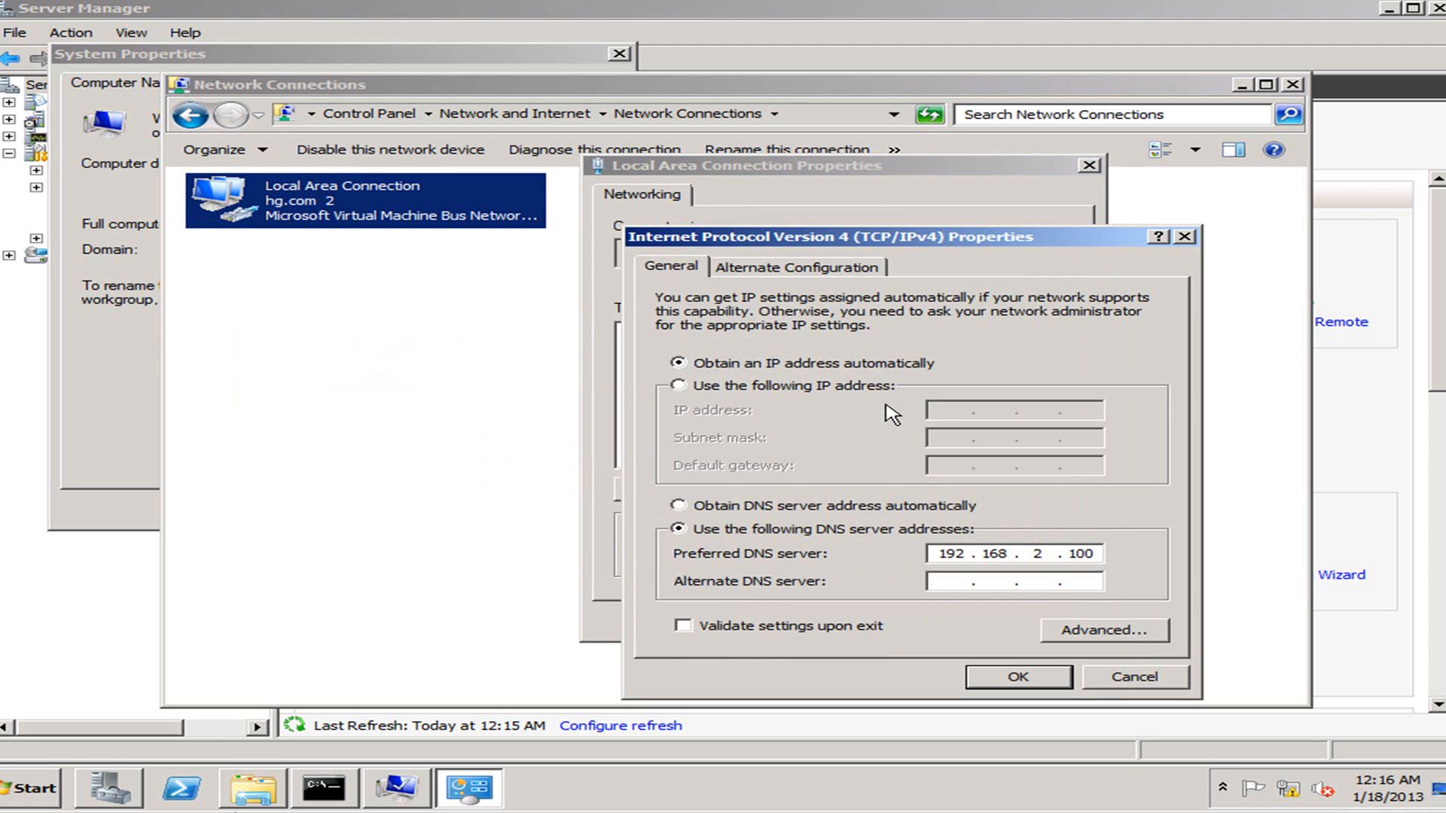
pyautogui.moveTo(947, 554); pyautogui.dragTo(1006, 556)
pyautogui.click(1085, 554)
pyautogui.doubleClick(933, 550)
pyautogui.click(1097, 686)
pyautogui.click(1088, 632)
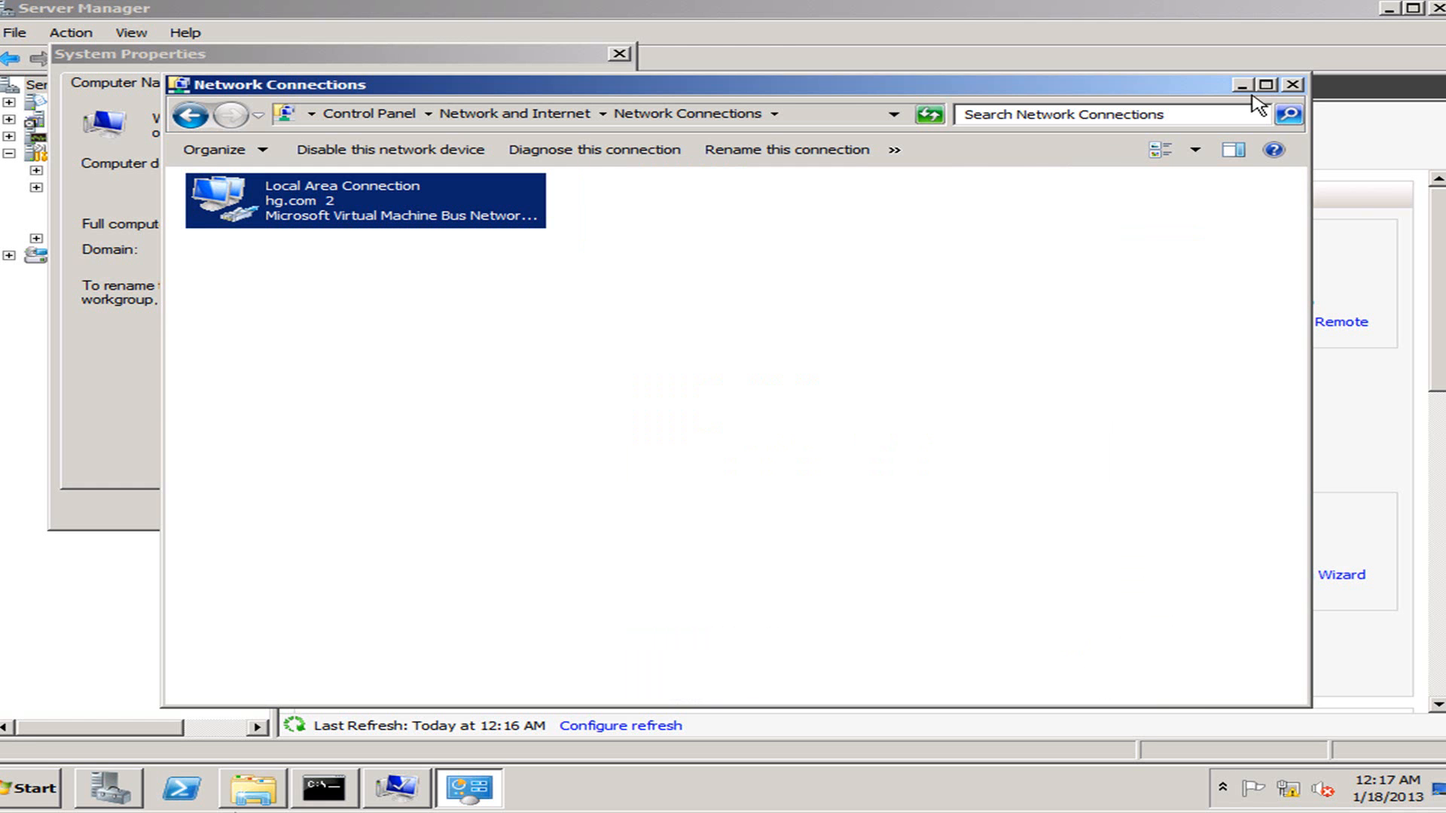
# Close Network Connections and cancel the domain change and System Properties dialogs.
pyautogui.click(1294, 87)
pyautogui.click(1066, 576)
pyautogui.click(452, 506)
# Reopen the Local Area Connection's TCP/IPv4 properties from Server Manager's network connections and examine the preferred DNS server.
pyautogui.click(1193, 286)
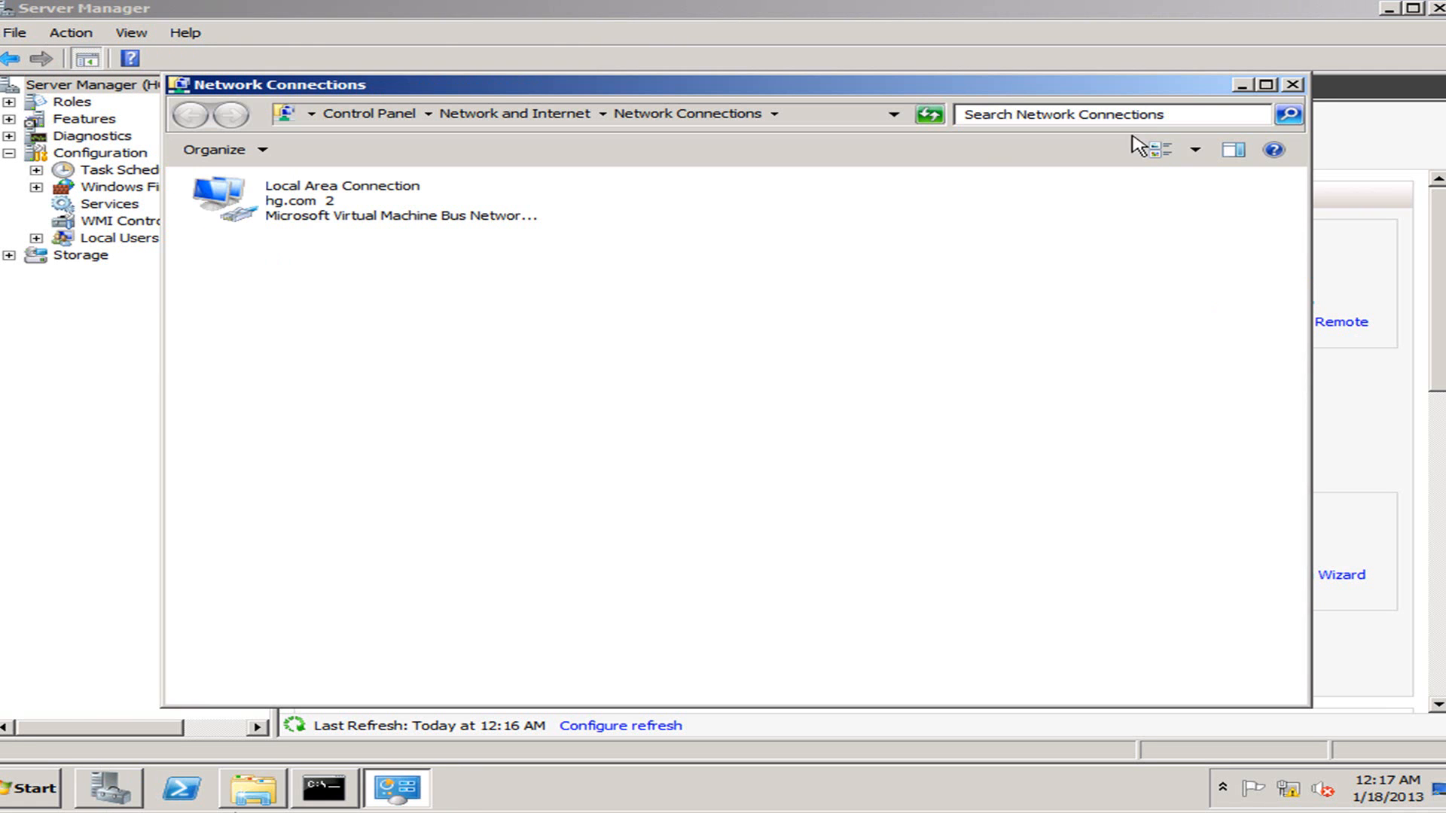
pyautogui.moveTo(1125, 88); pyautogui.dragTo(999, 57)
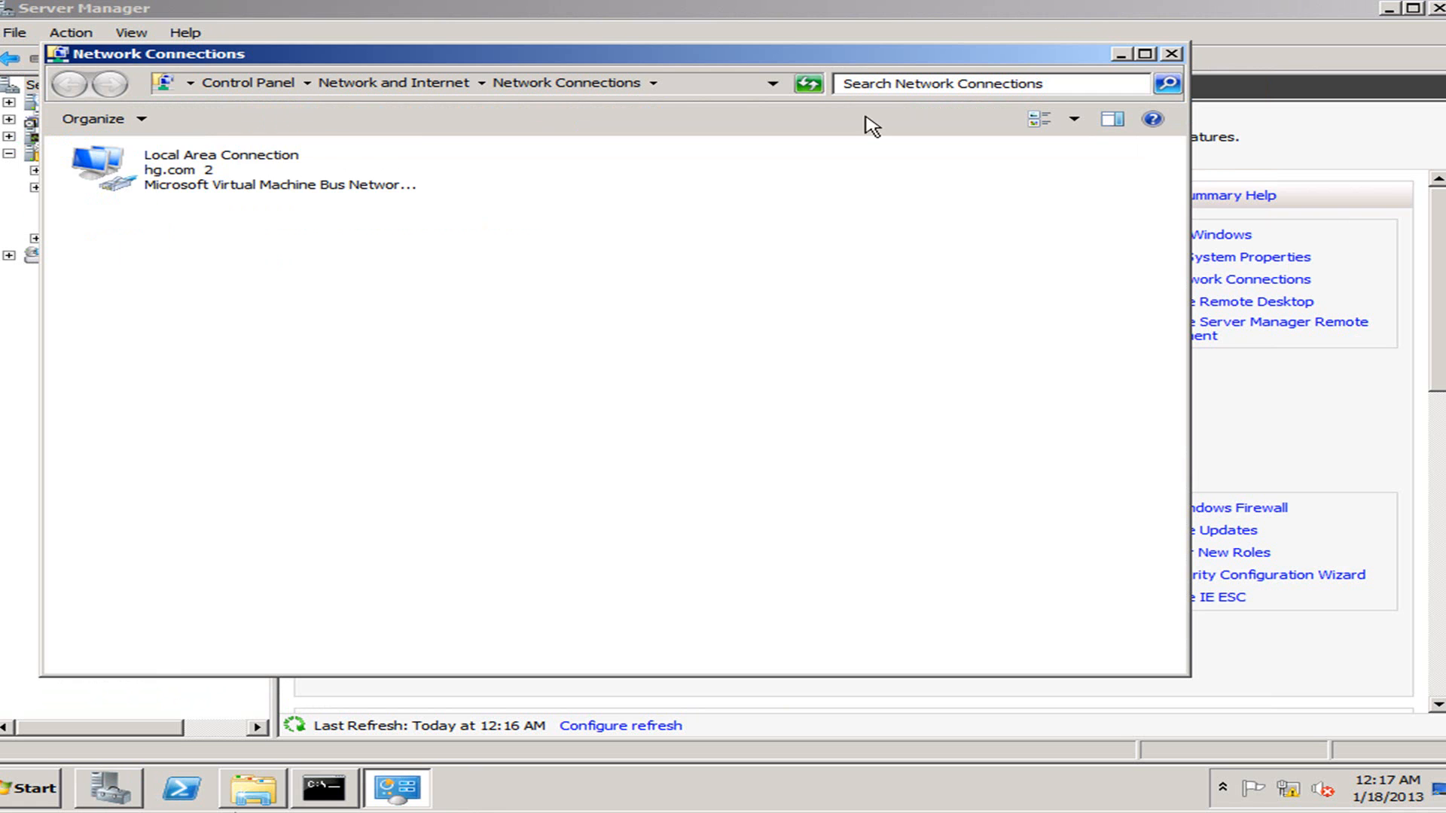
pyautogui.rightClick(136, 183)
pyautogui.click(263, 334)
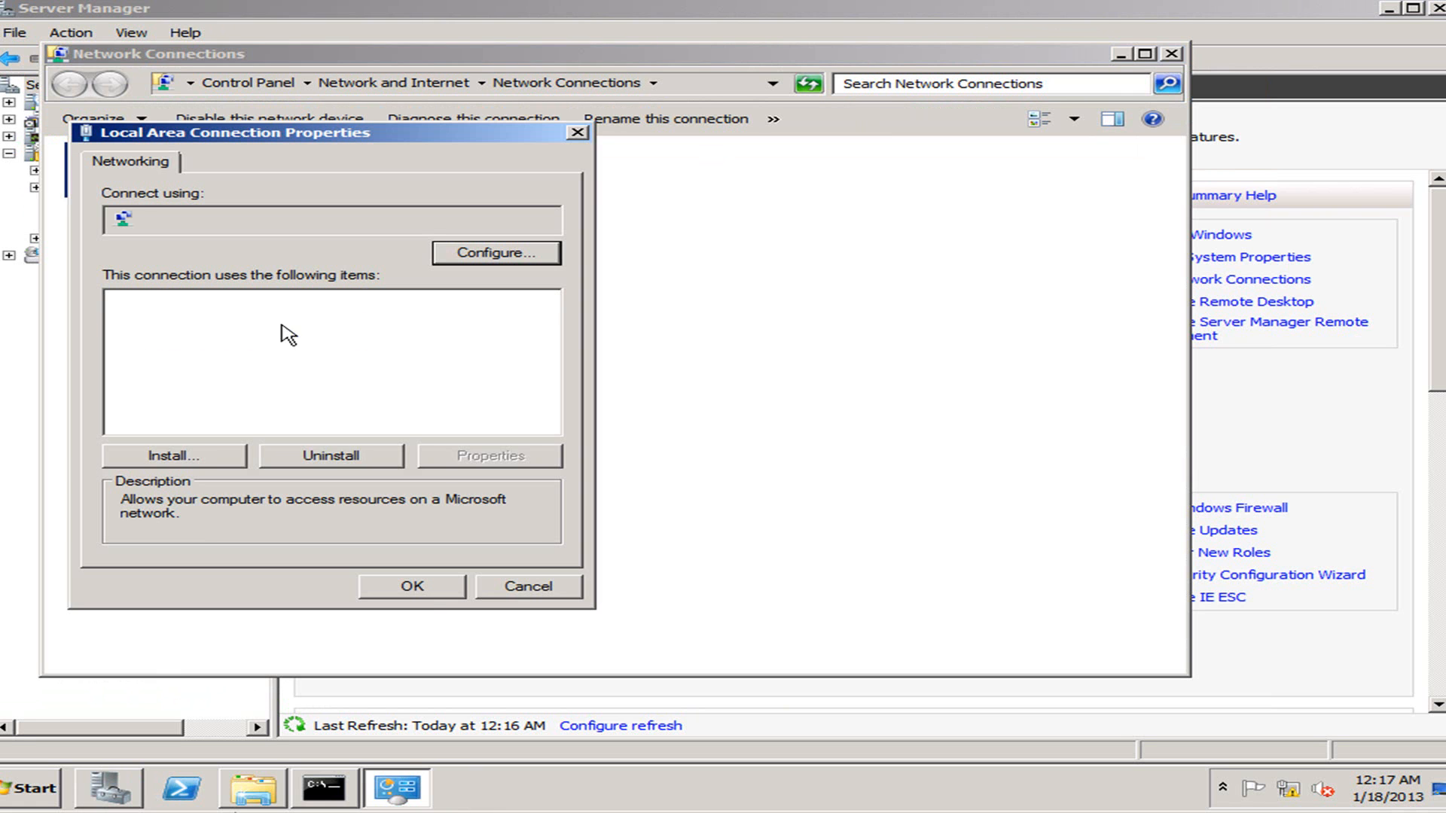
pyautogui.click(362, 374)
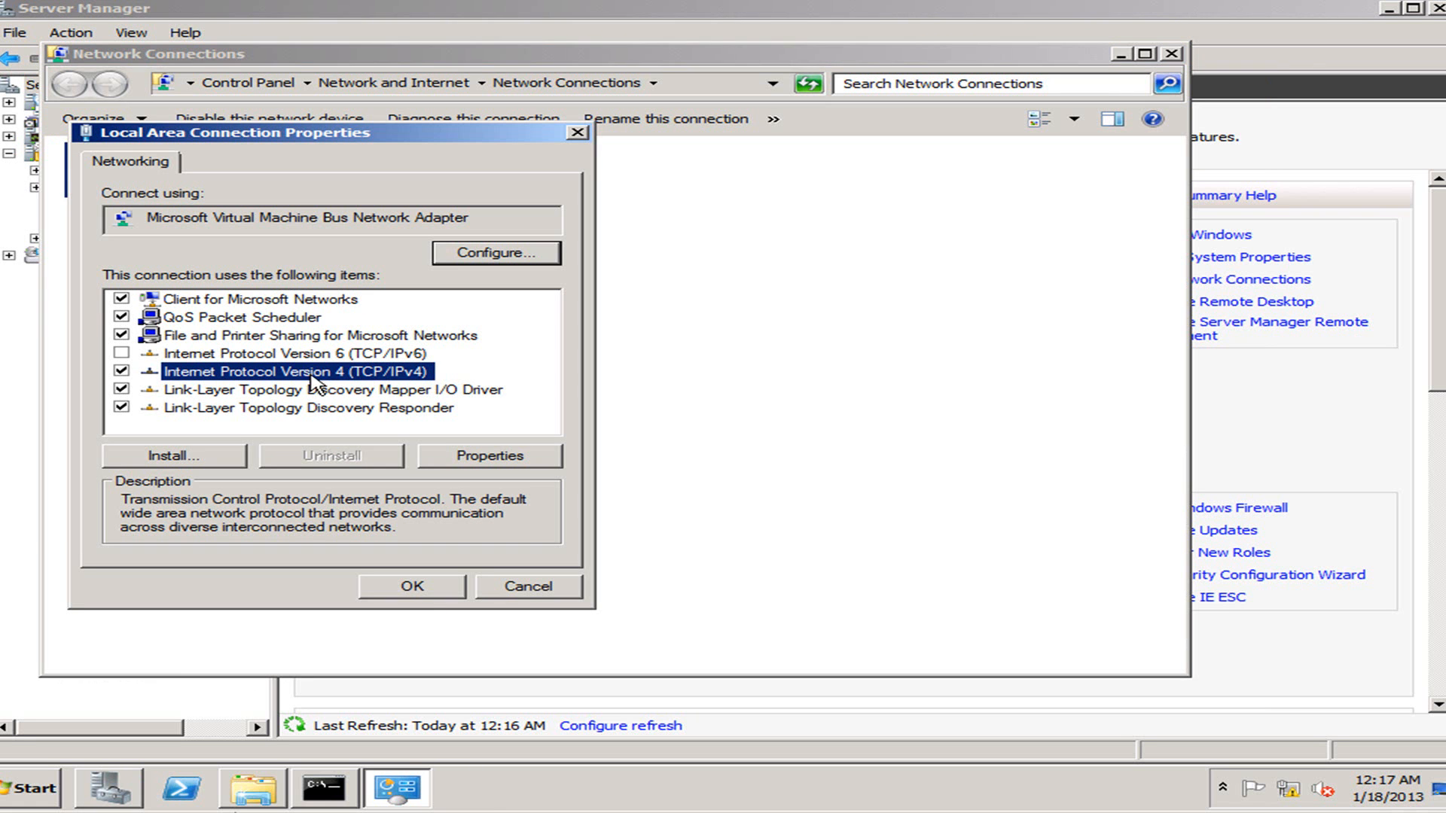
pyautogui.doubleClick(362, 377)
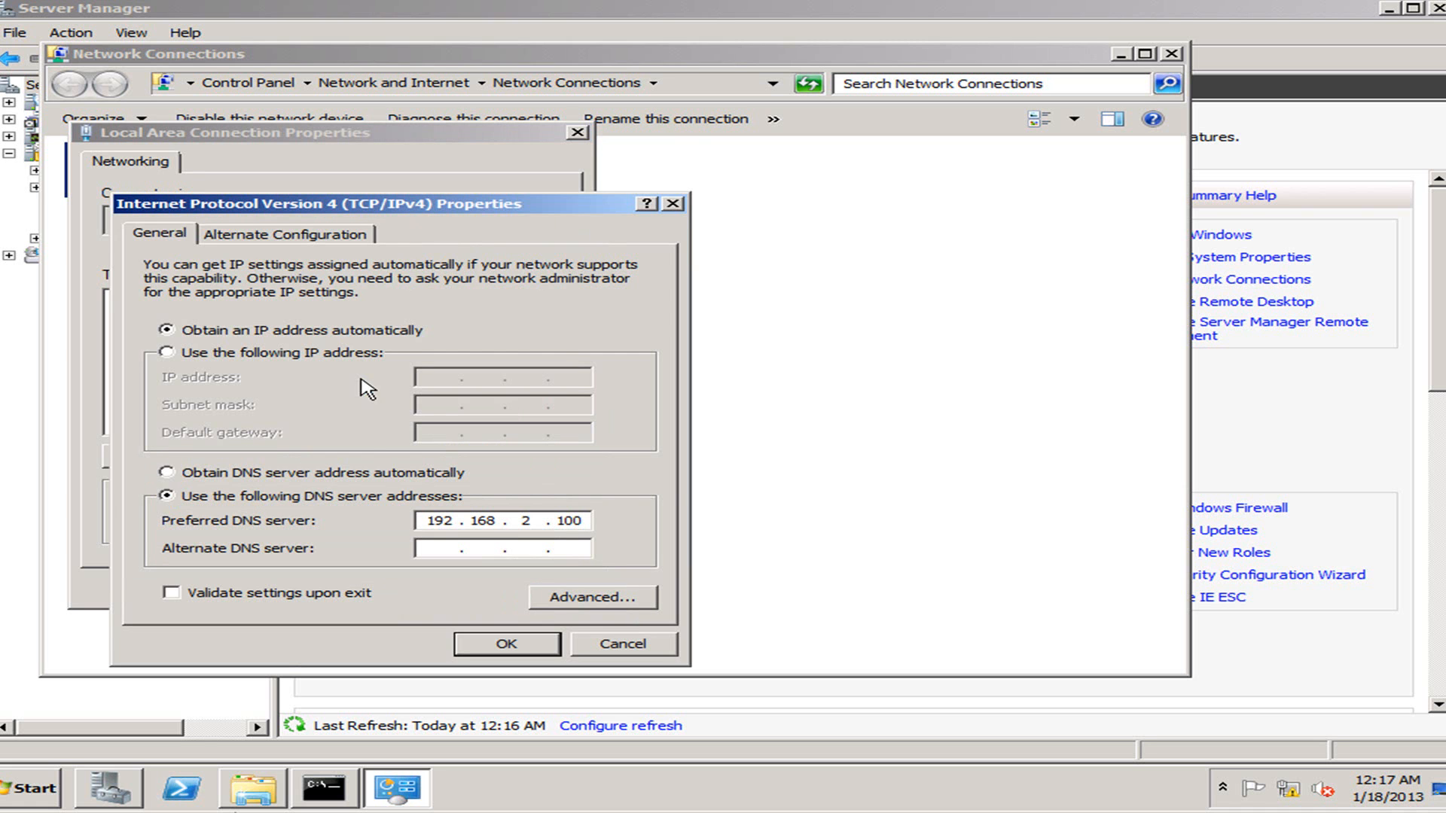
pyautogui.moveTo(427, 520); pyautogui.dragTo(635, 519)
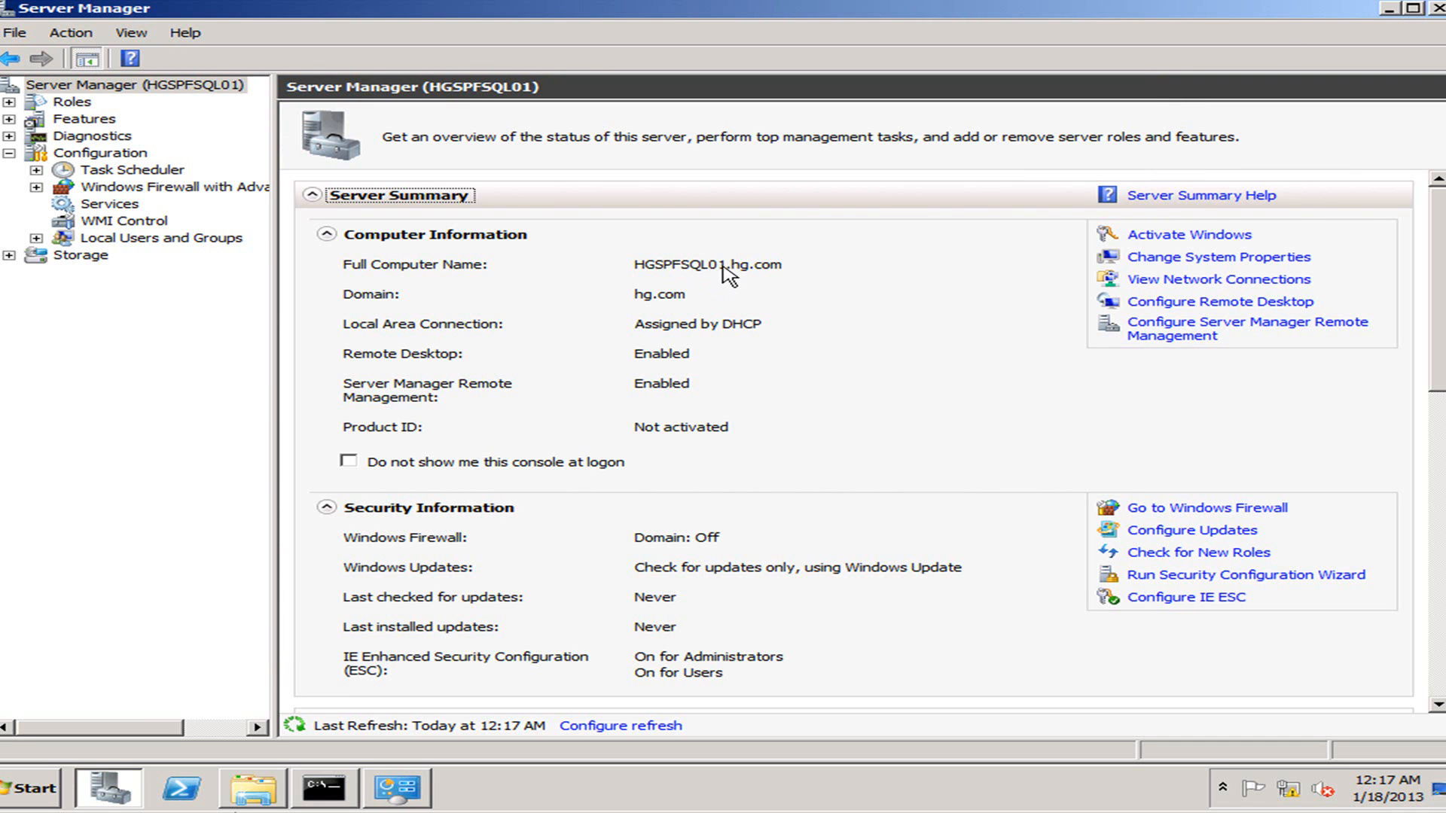
# Try the manual IP address option in the TCP/IPv4 properties, cancelling both dialogs and closing Network Connections.
pyautogui.click(1388, 9)
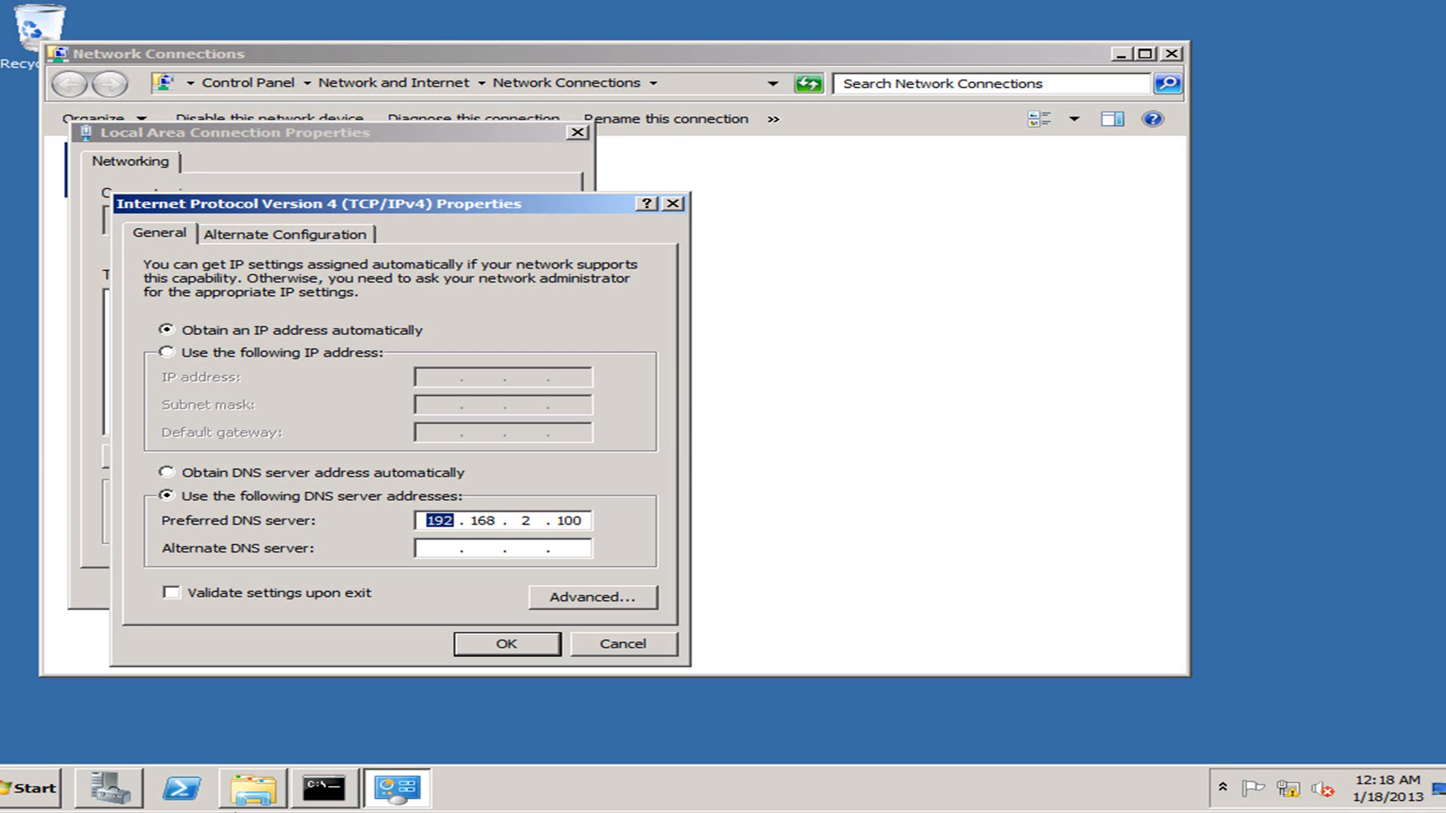
pyautogui.click(263, 353)
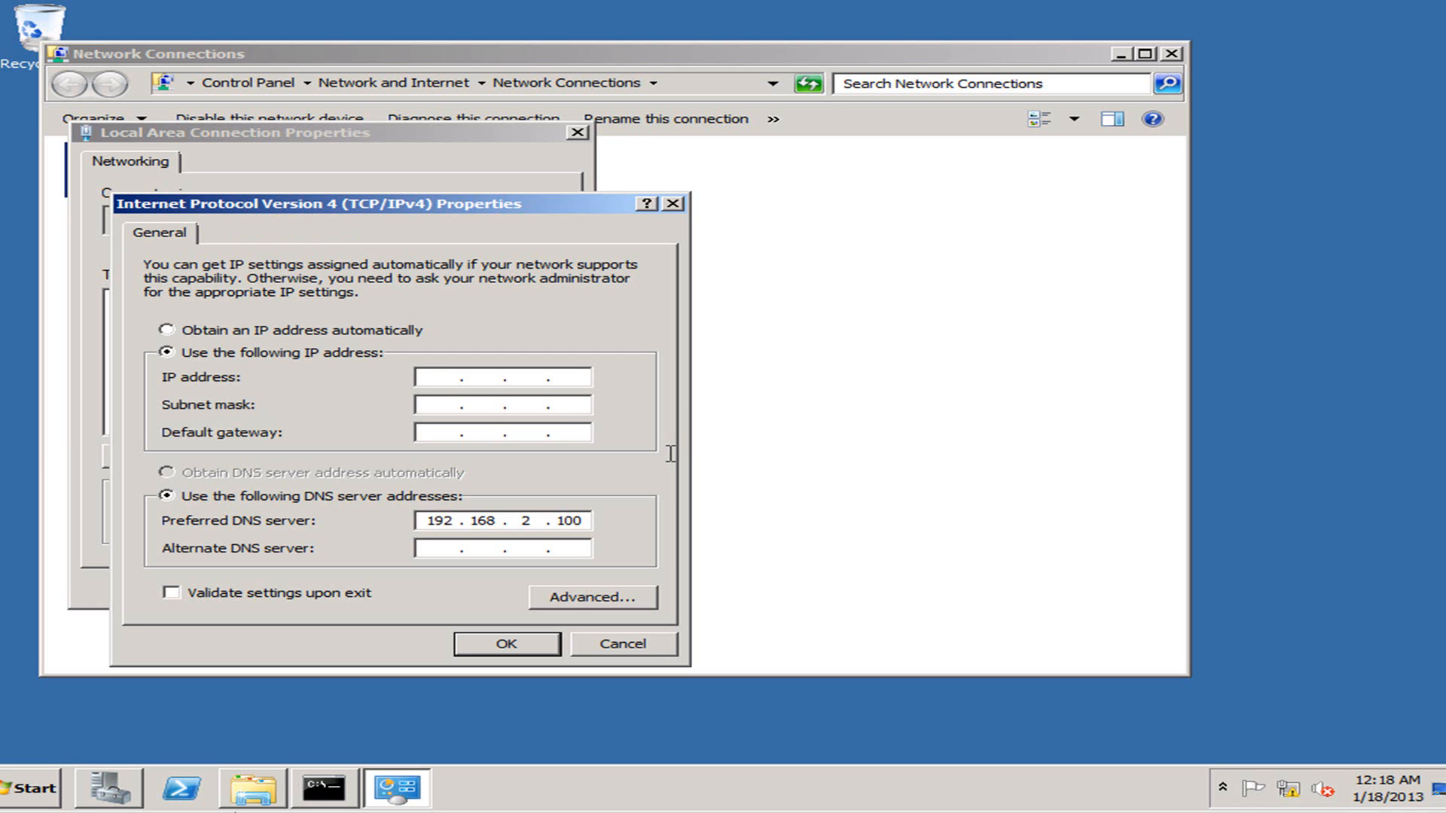
pyautogui.click(448, 382)
pyautogui.click(622, 646)
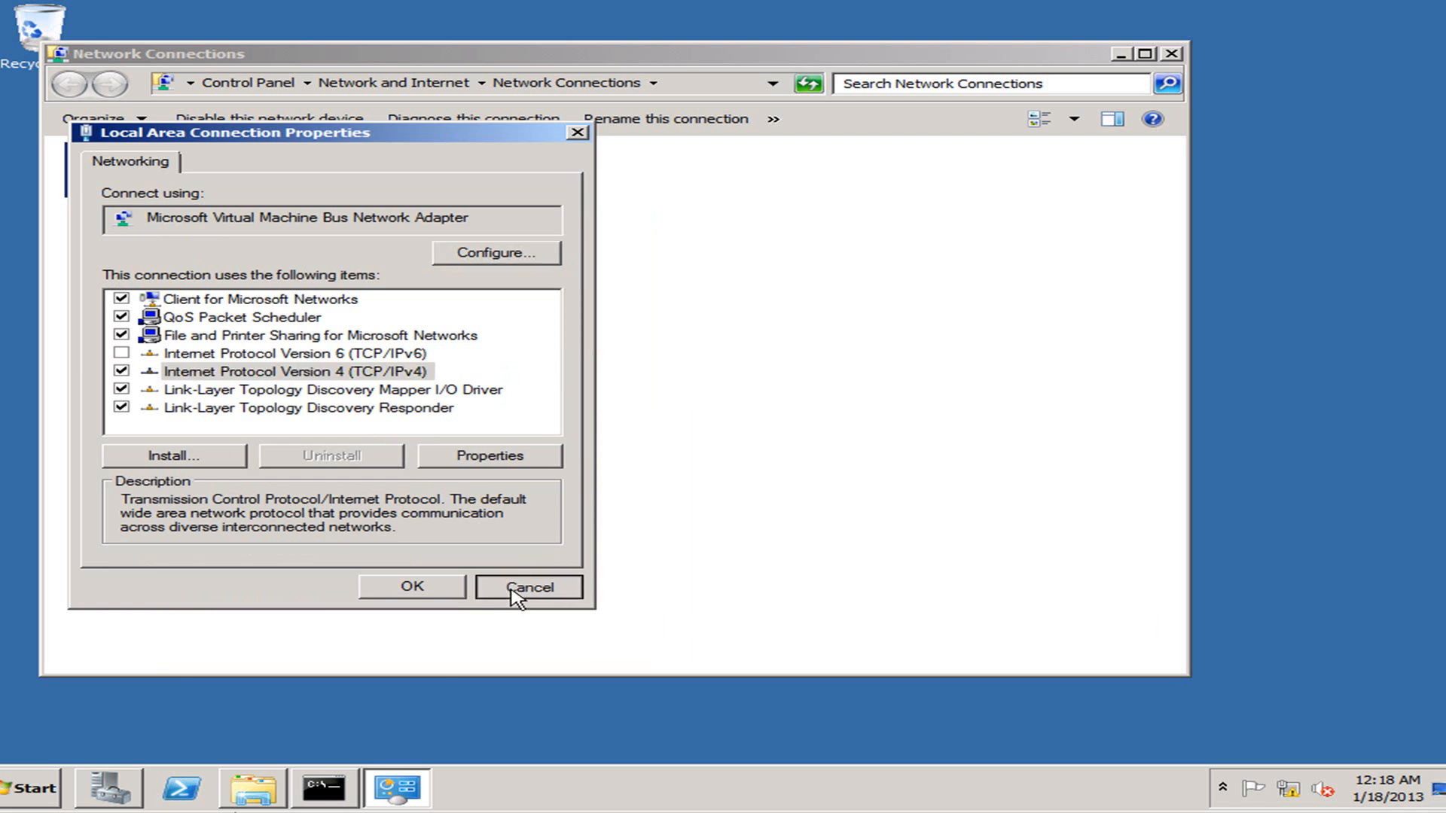
pyautogui.click(520, 589)
pyautogui.click(1172, 54)
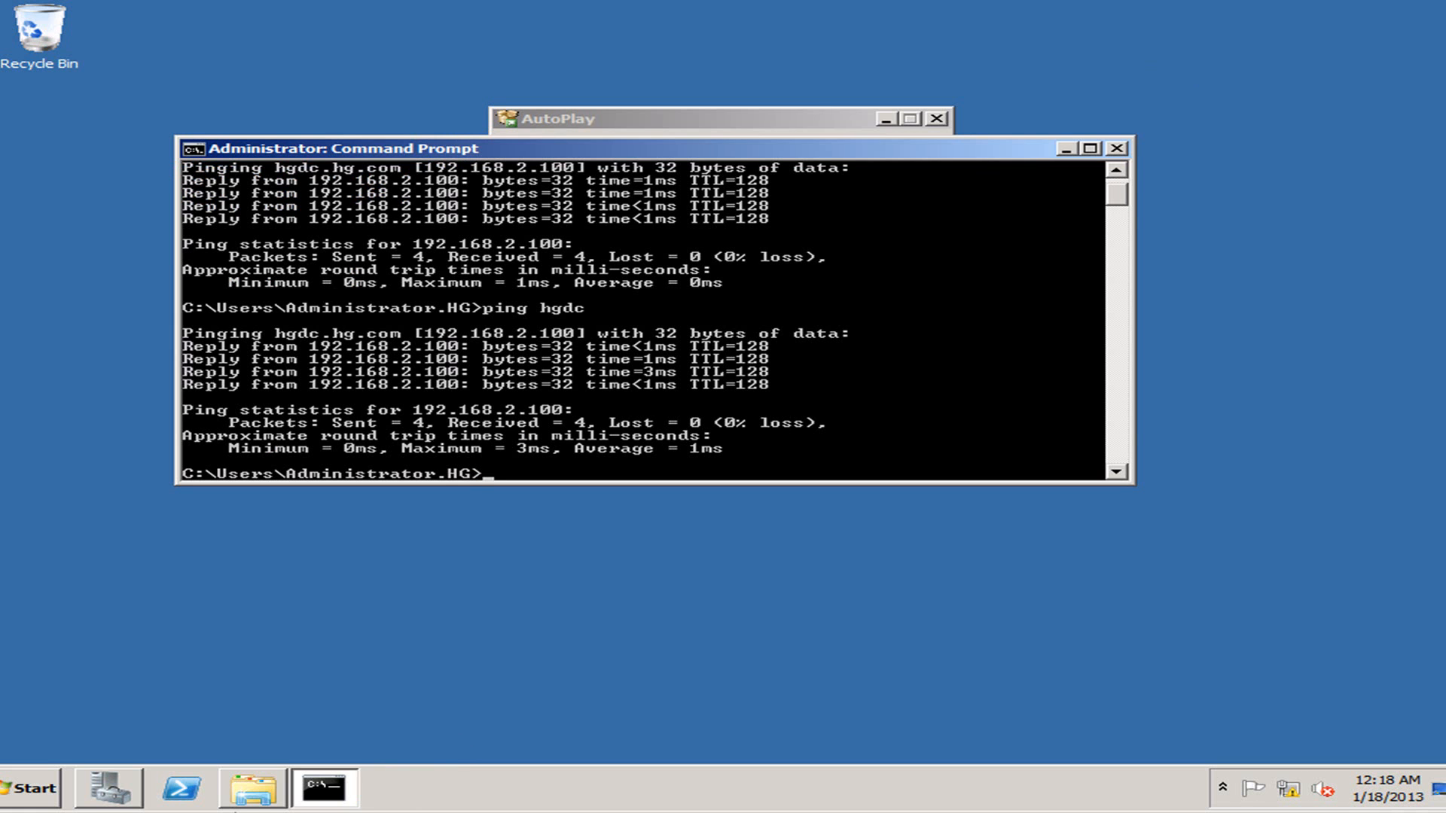
# In Server Manager's Remote Desktop settings, select connections from computers running any version and open the list of permitted users.
pyautogui.click(113, 792)
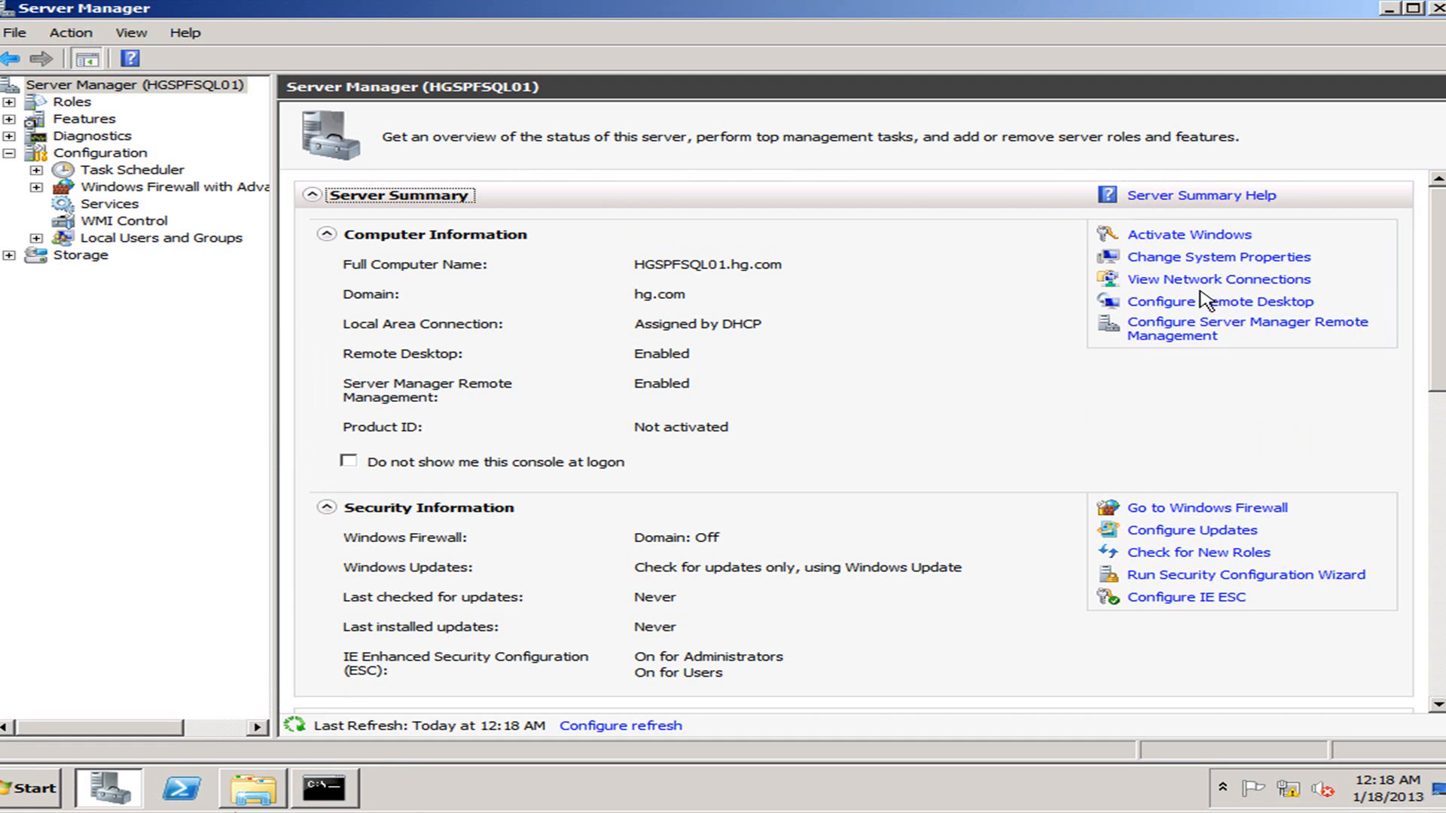
pyautogui.click(1234, 305)
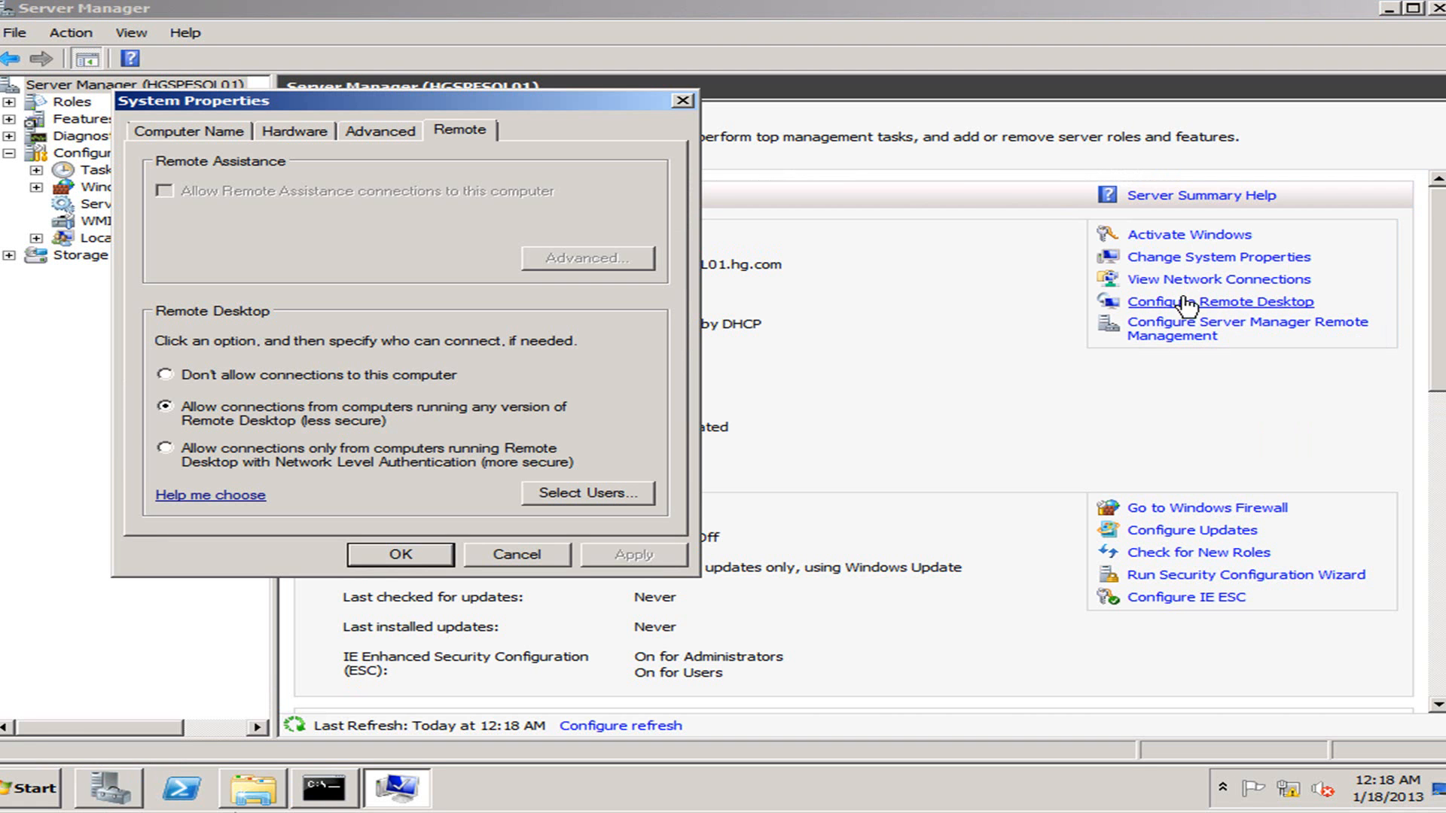
pyautogui.click(164, 407)
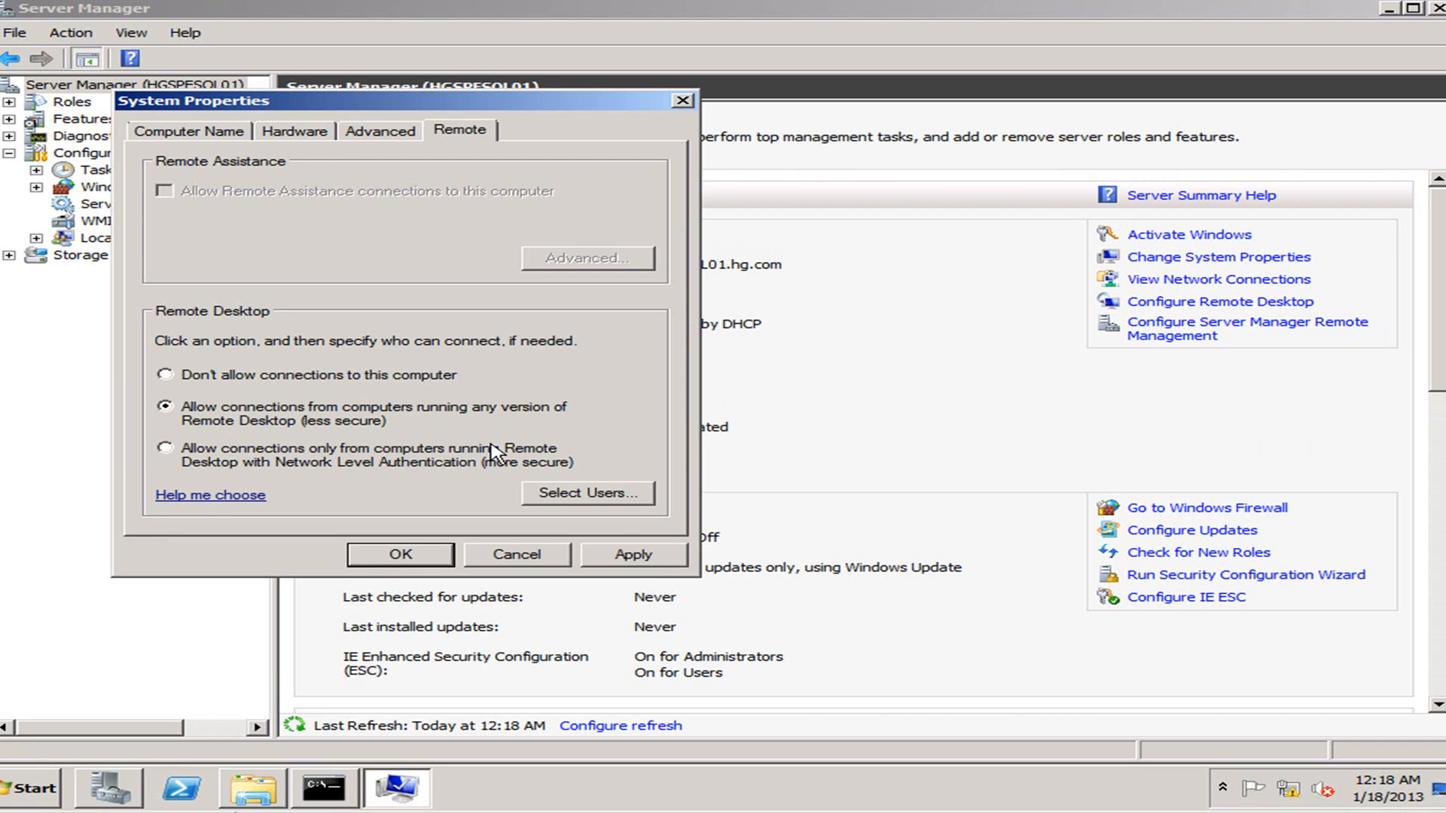
pyautogui.click(572, 493)
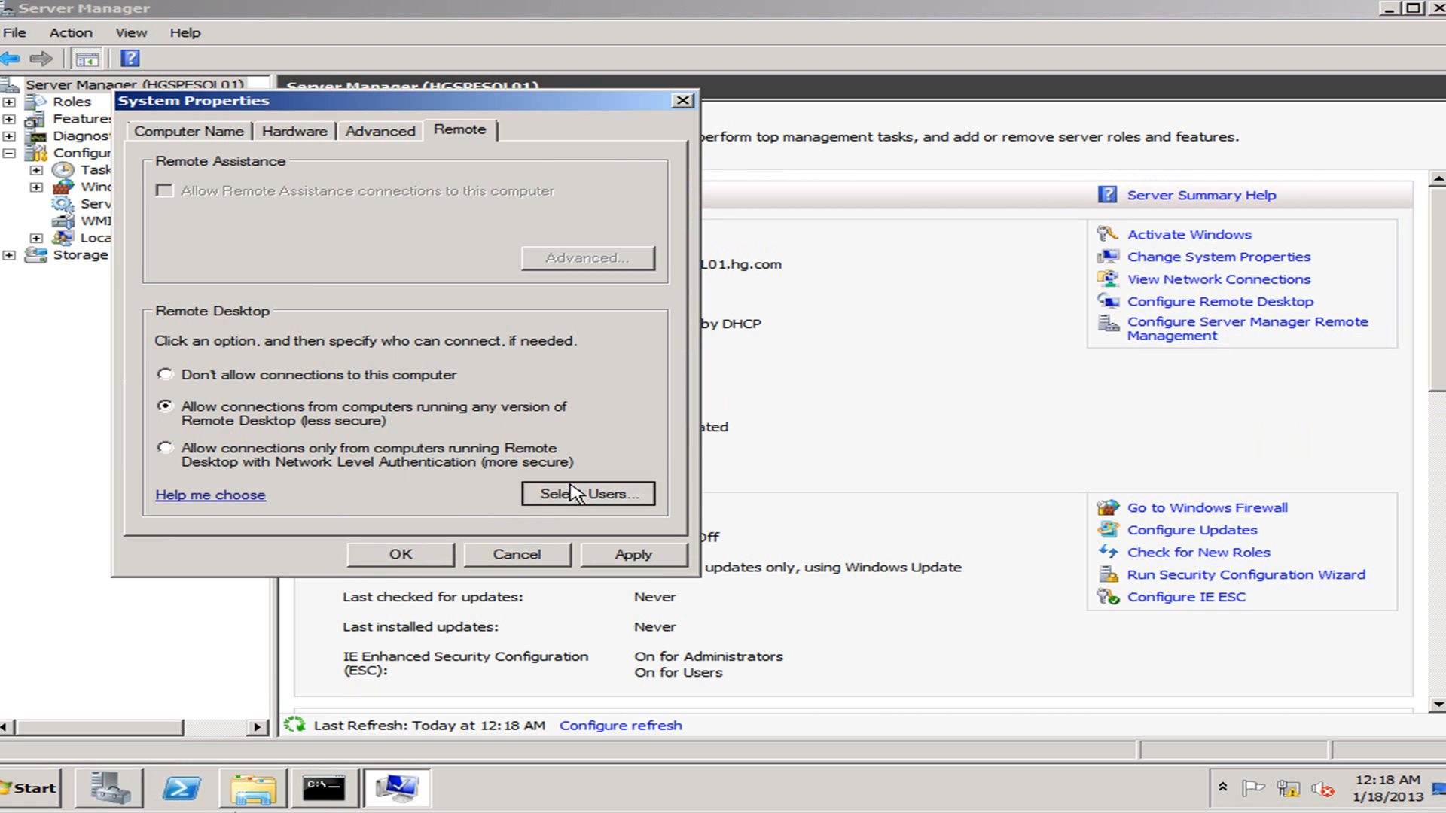
pyautogui.moveTo(371, 129); pyautogui.dragTo(945, 194)
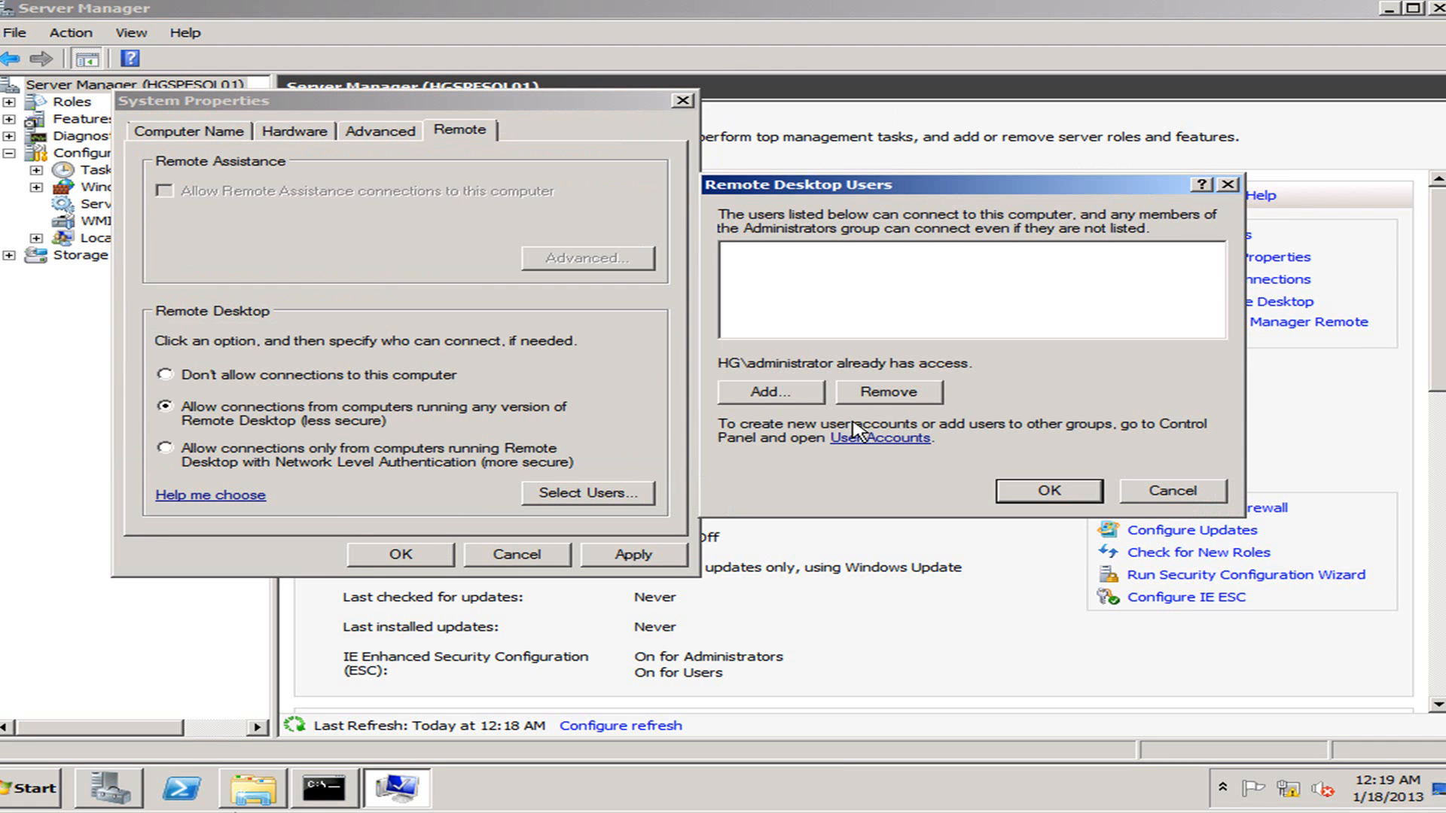
# Cancel the Remote Desktop Users and System Properties dialogs.
pyautogui.click(1152, 488)
pyautogui.click(540, 562)
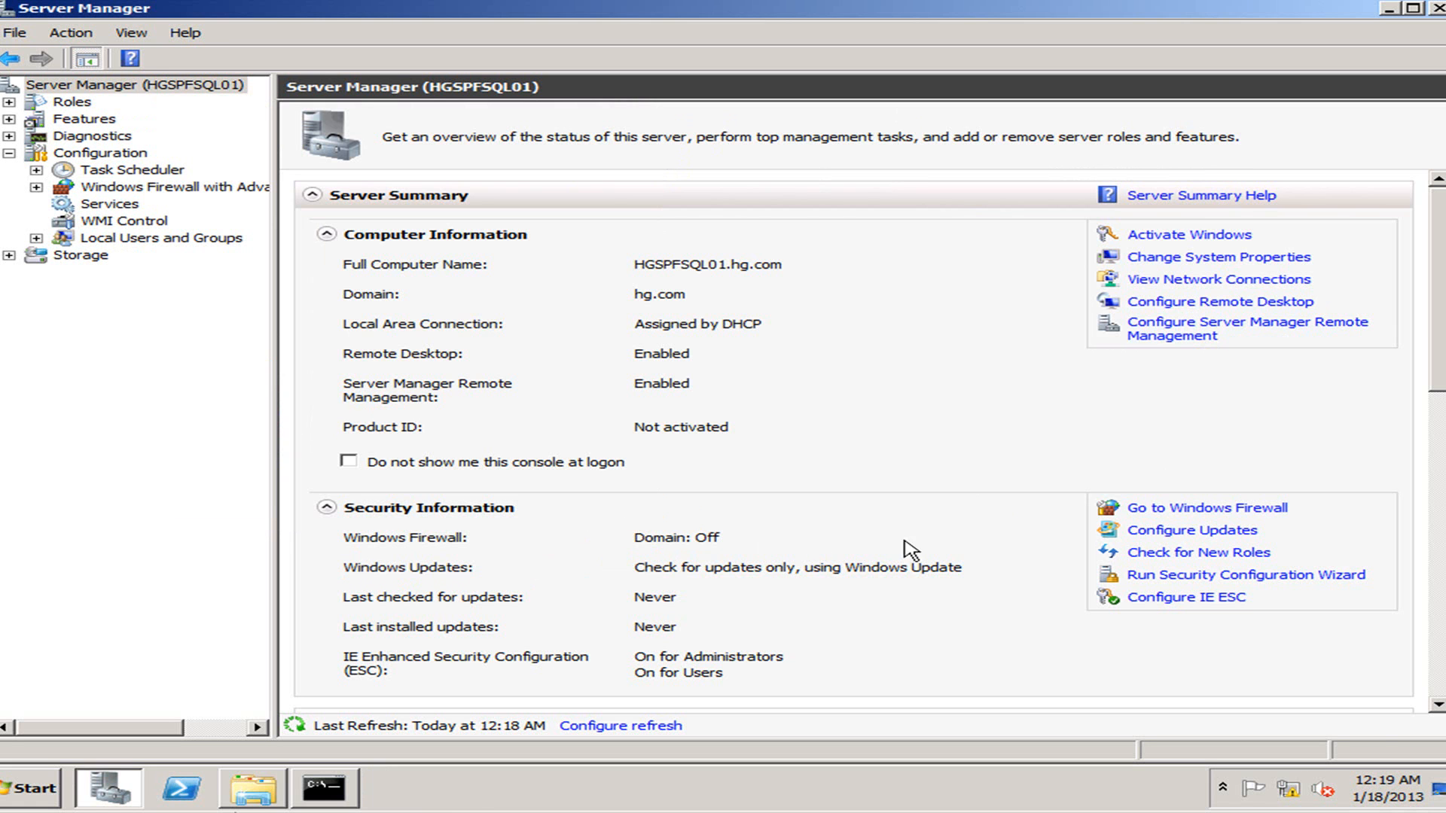
# Go to Windows Firewall from the server summary and examine the Domain Profile in its properties, cancelling the dialog.
pyautogui.click(1145, 518)
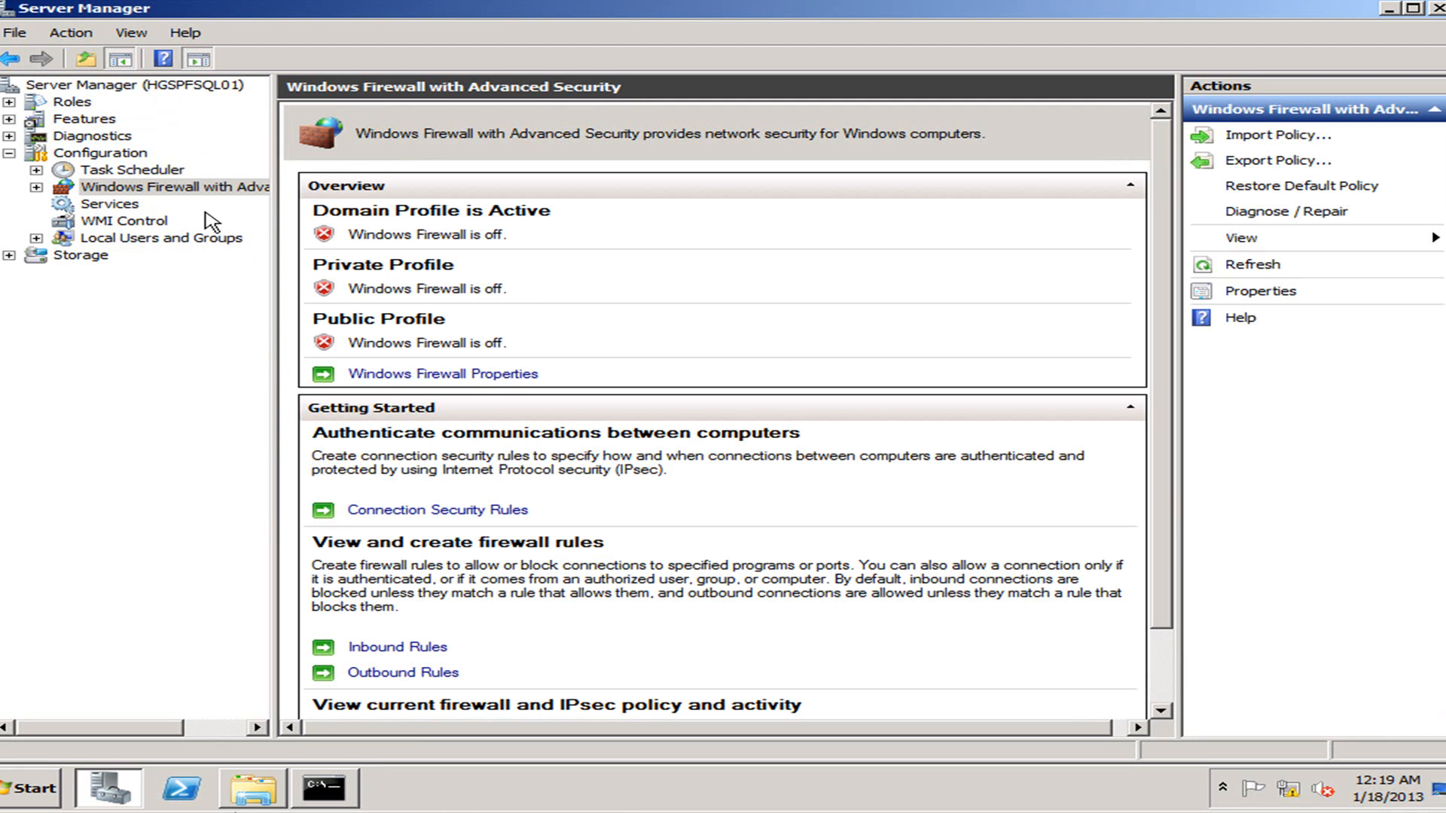
pyautogui.click(435, 374)
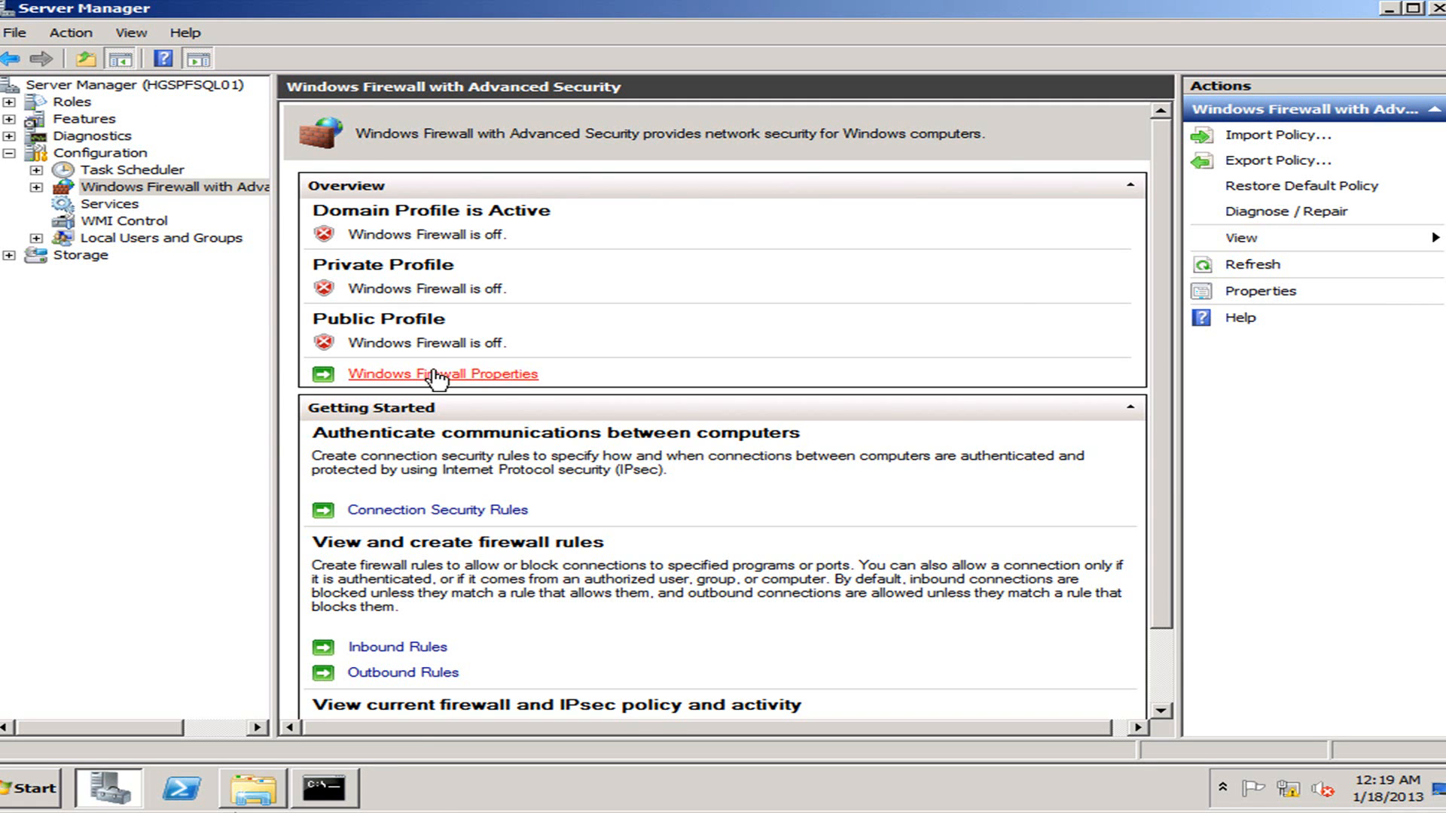
pyautogui.click(858, 603)
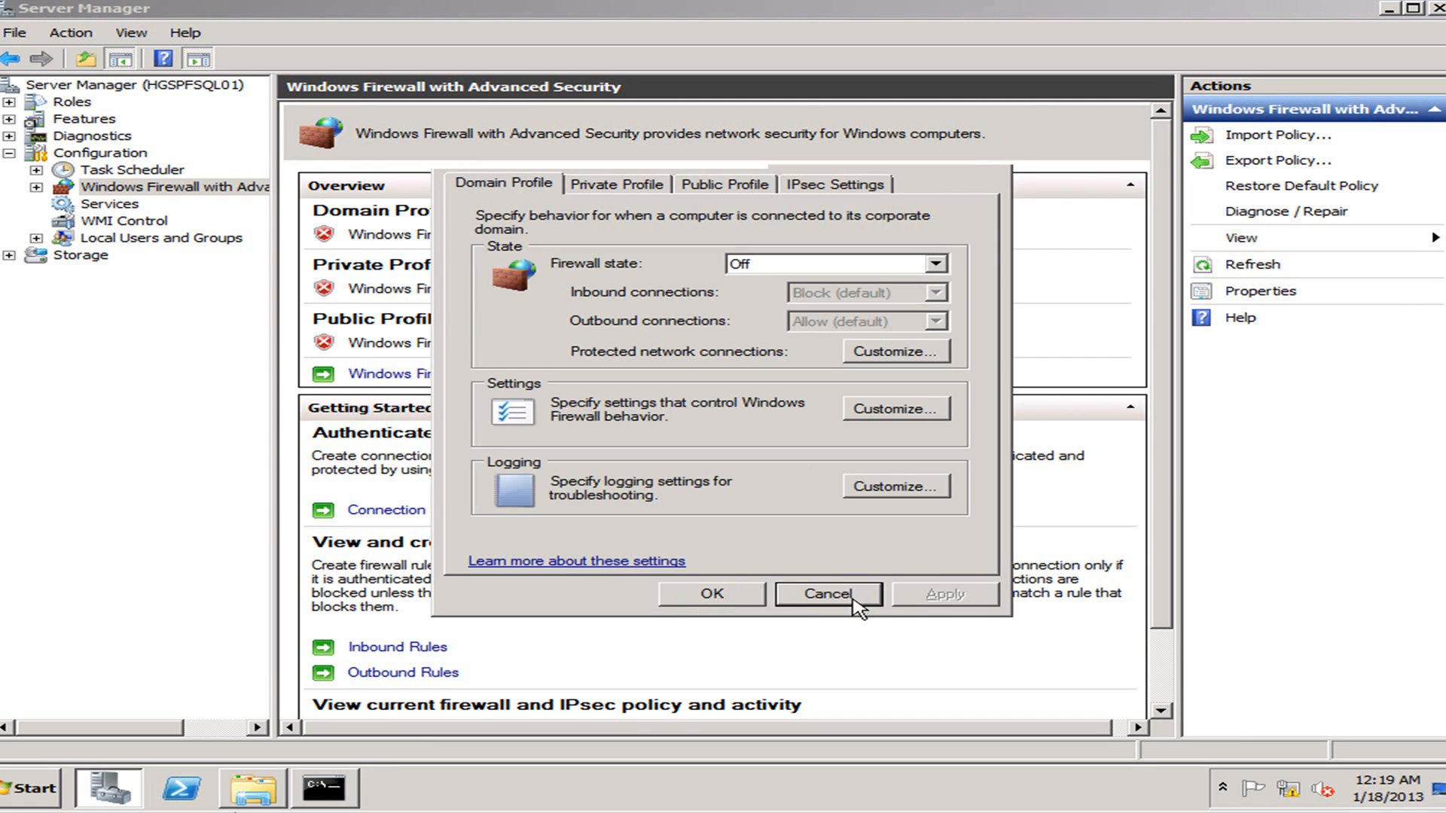
# Start a new inbound firewall rule of type Port and proceed to its protocol and ports settings.
pyautogui.click(38, 188)
pyautogui.click(147, 204)
pyautogui.rightClick(181, 202)
pyautogui.click(226, 208)
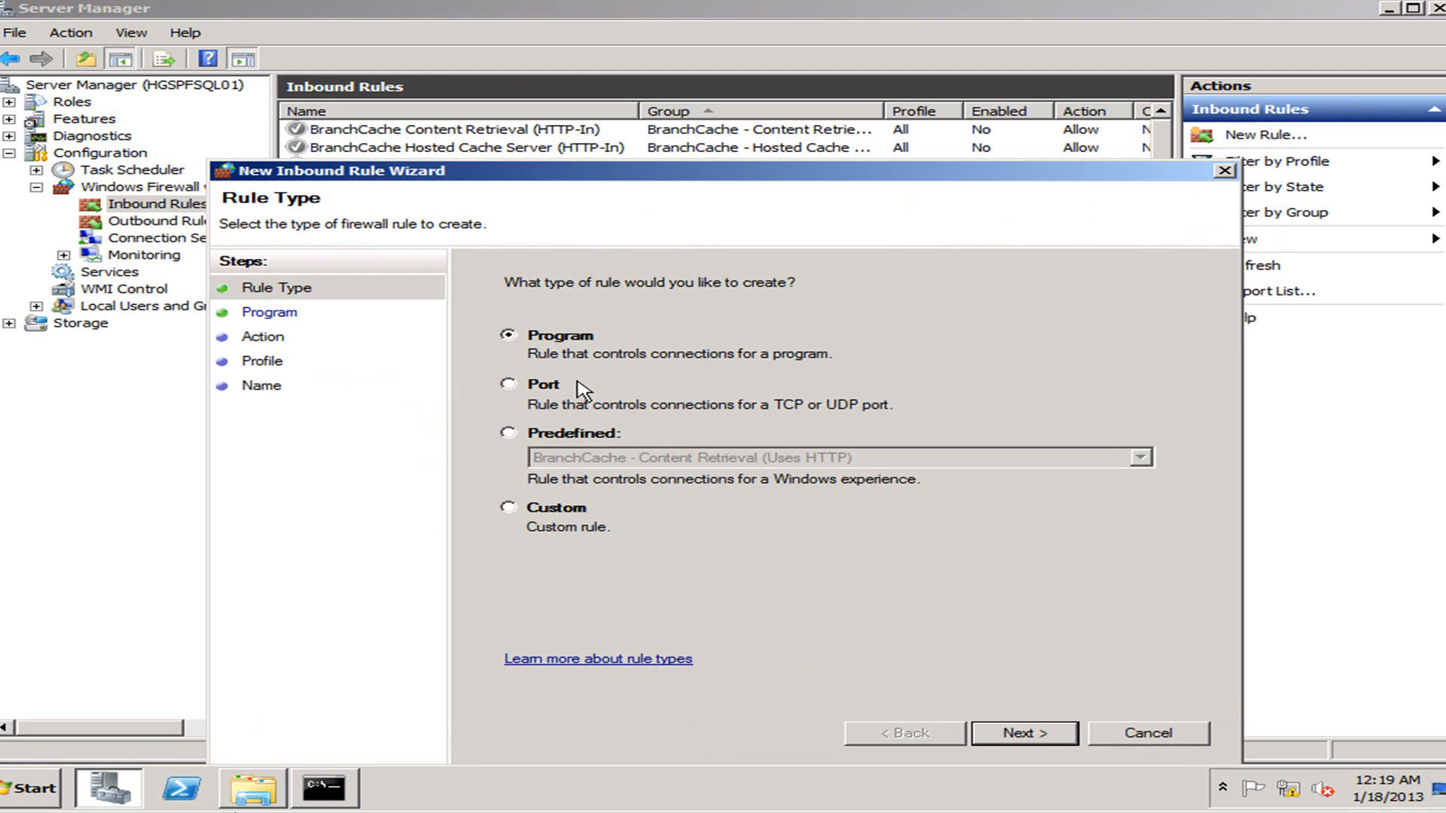
pyautogui.click(512, 393)
pyautogui.click(998, 738)
pyautogui.click(870, 736)
pyautogui.click(1019, 734)
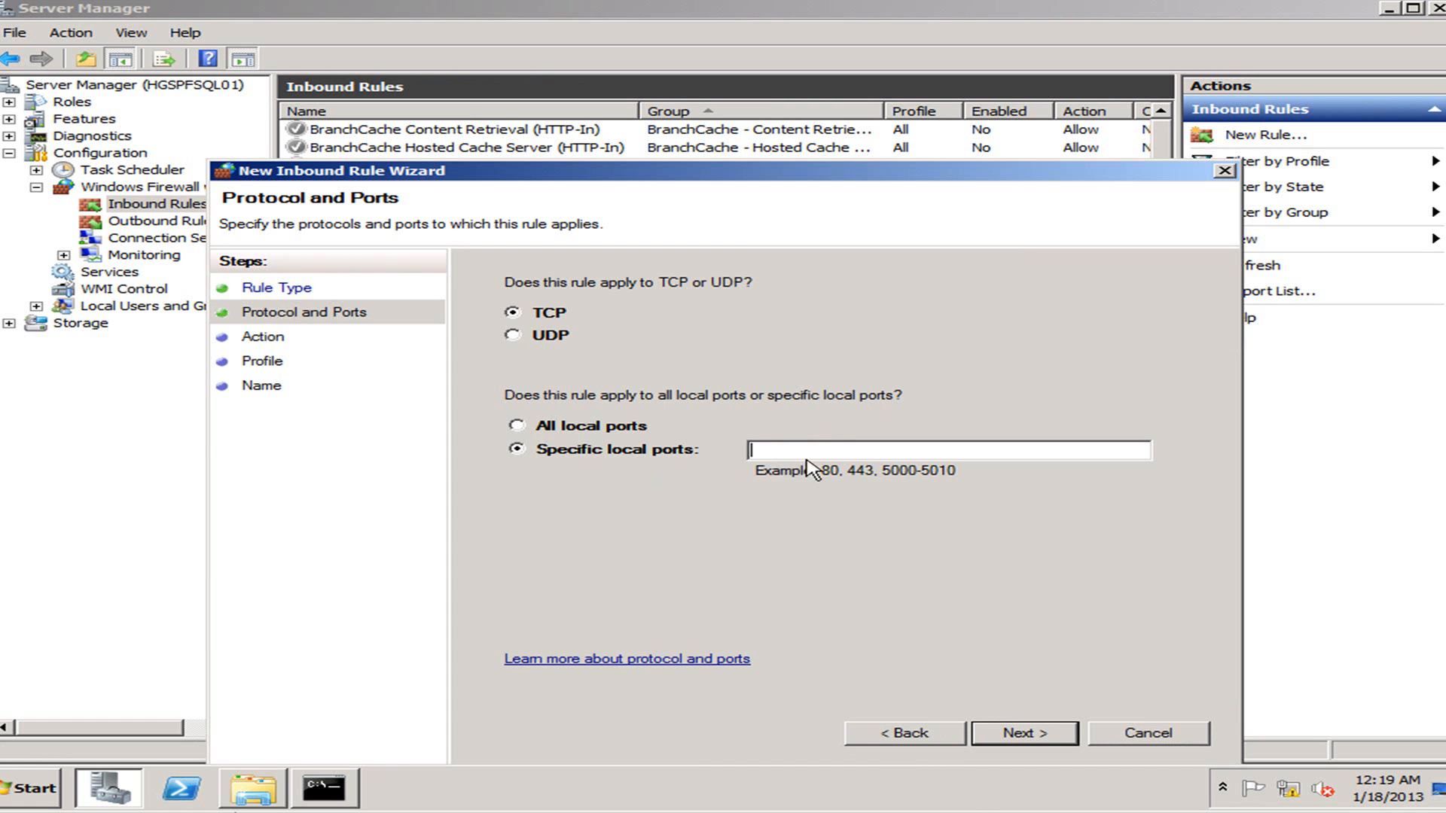
# Try TCP local port 1433 with the default action and all profiles for the inbound rule, cancelling the wizard before naming it.
pyautogui.write('1433')
pyautogui.click(1045, 739)
pyautogui.click(1045, 738)
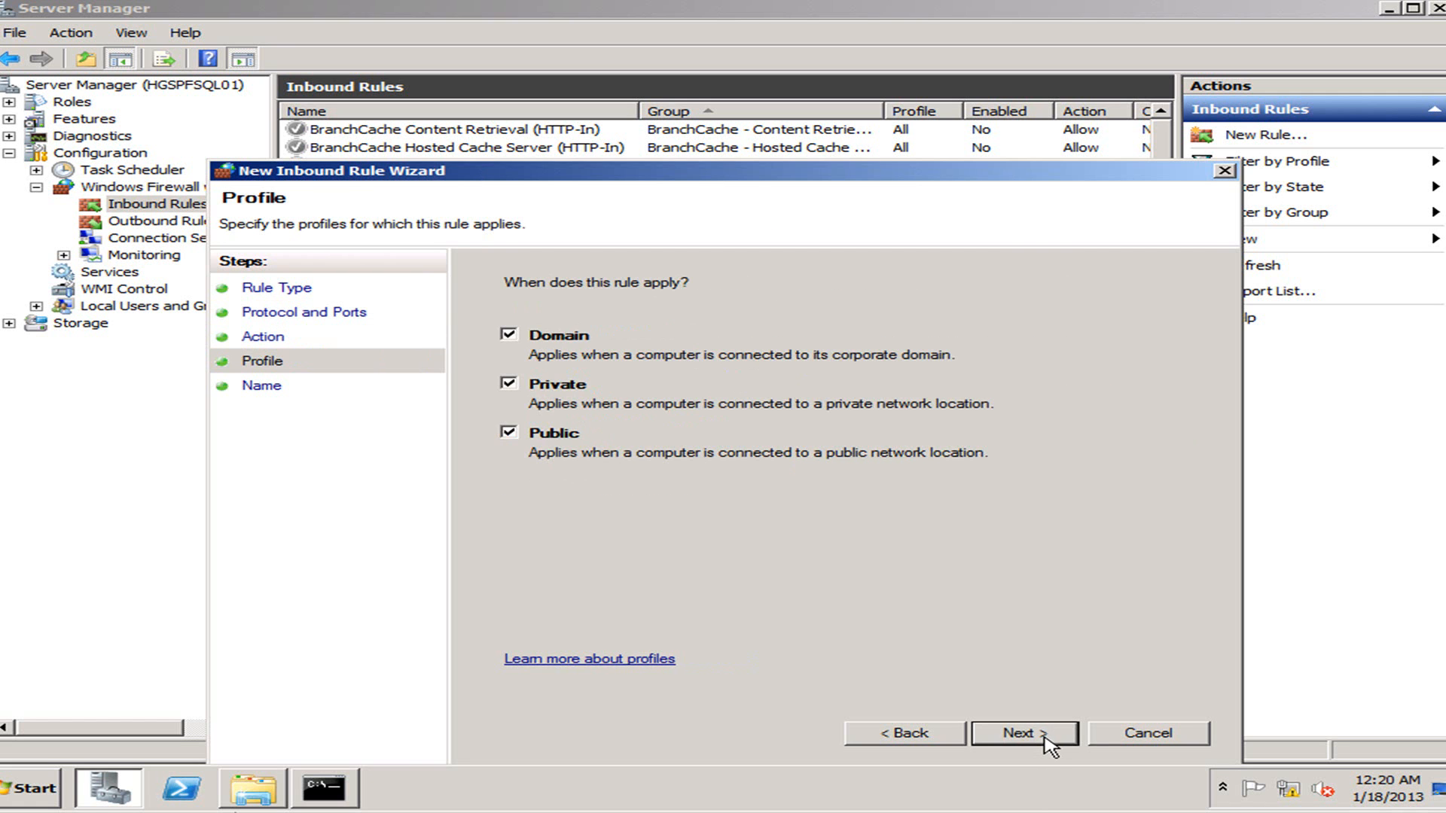
pyautogui.click(1046, 739)
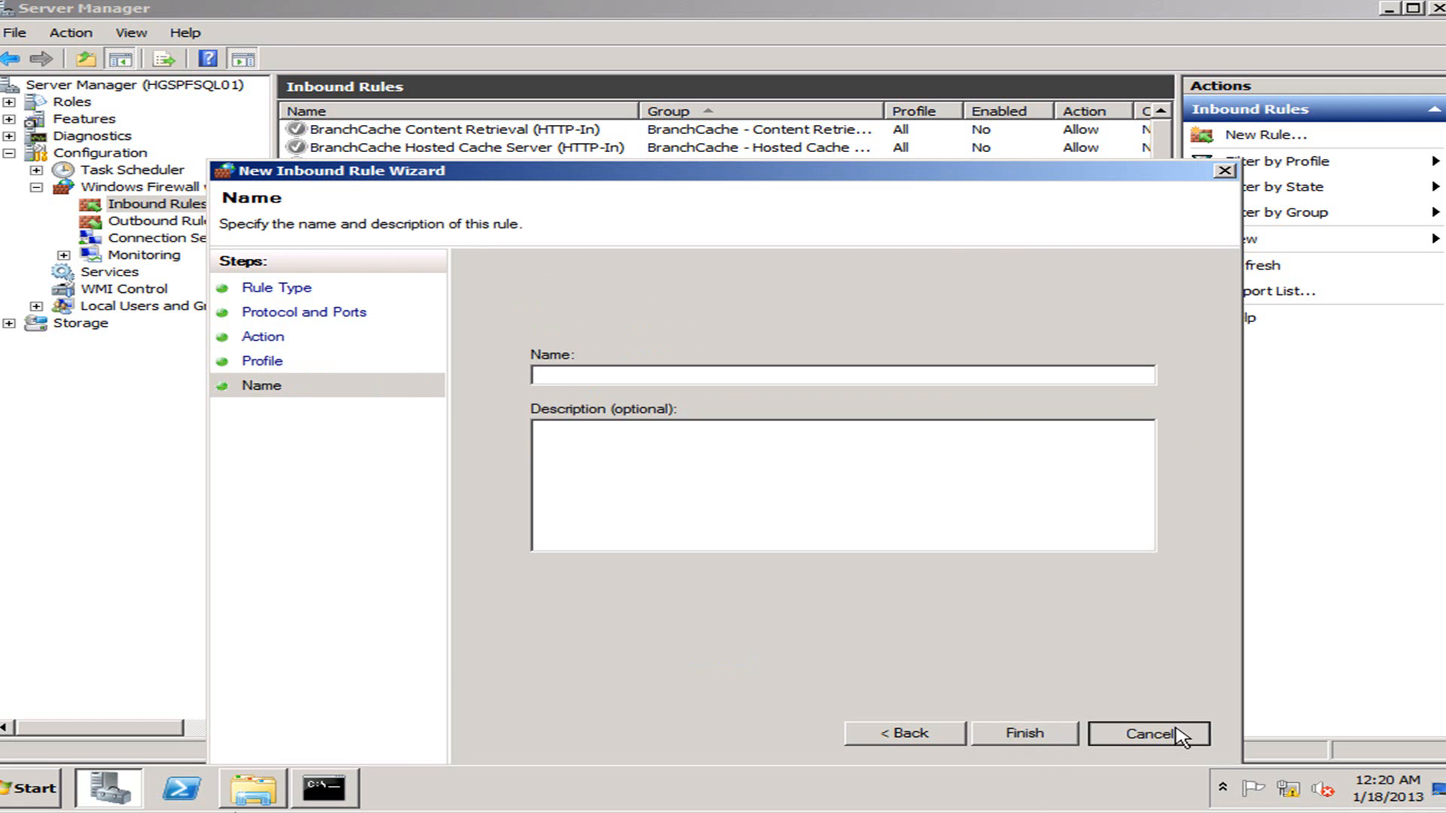
pyautogui.click(1148, 734)
# Return to the server summary and examine the Windows Update status, closing its window.
pyautogui.click(1387, 9)
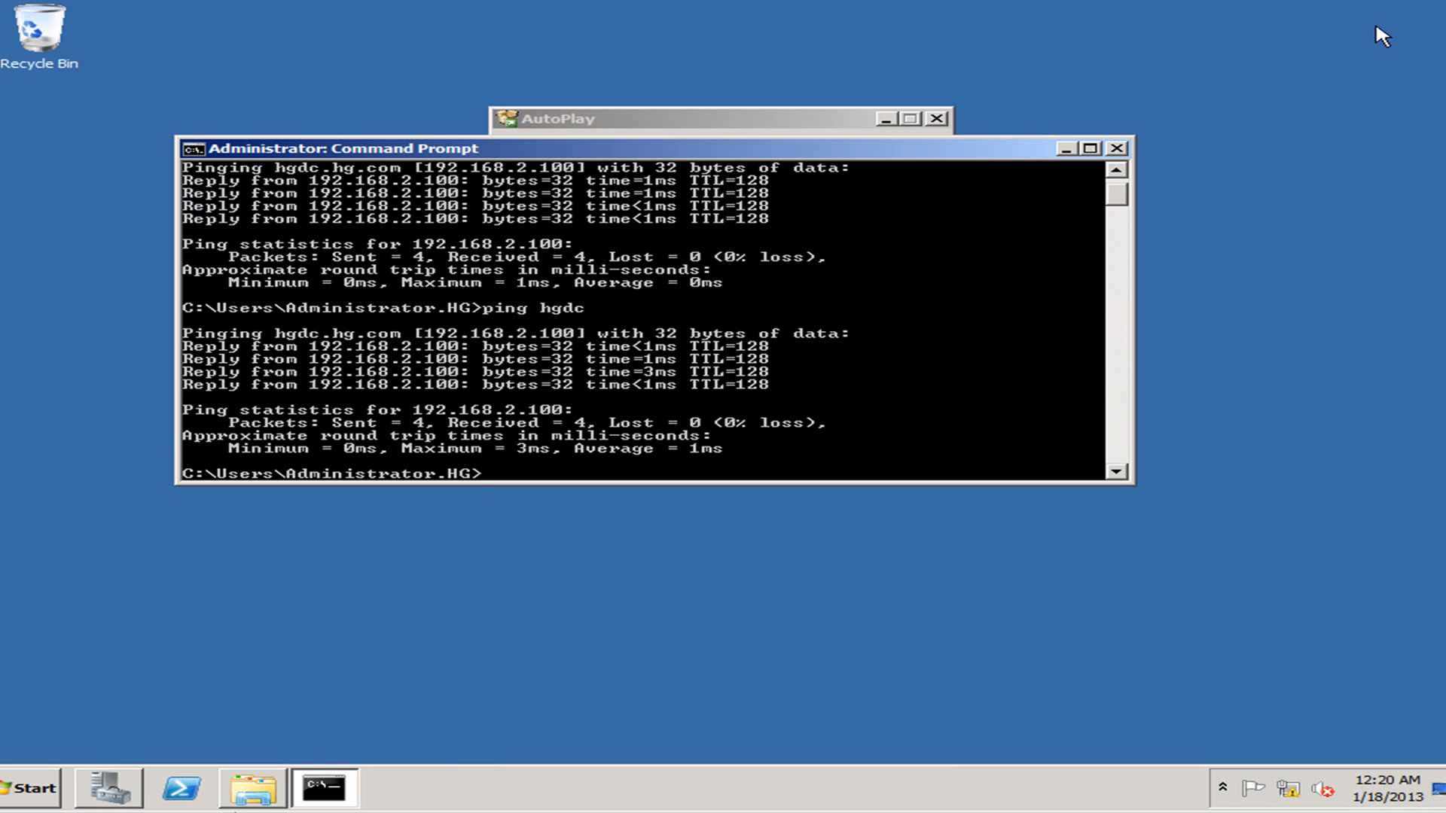
pyautogui.click(109, 787)
pyautogui.click(81, 85)
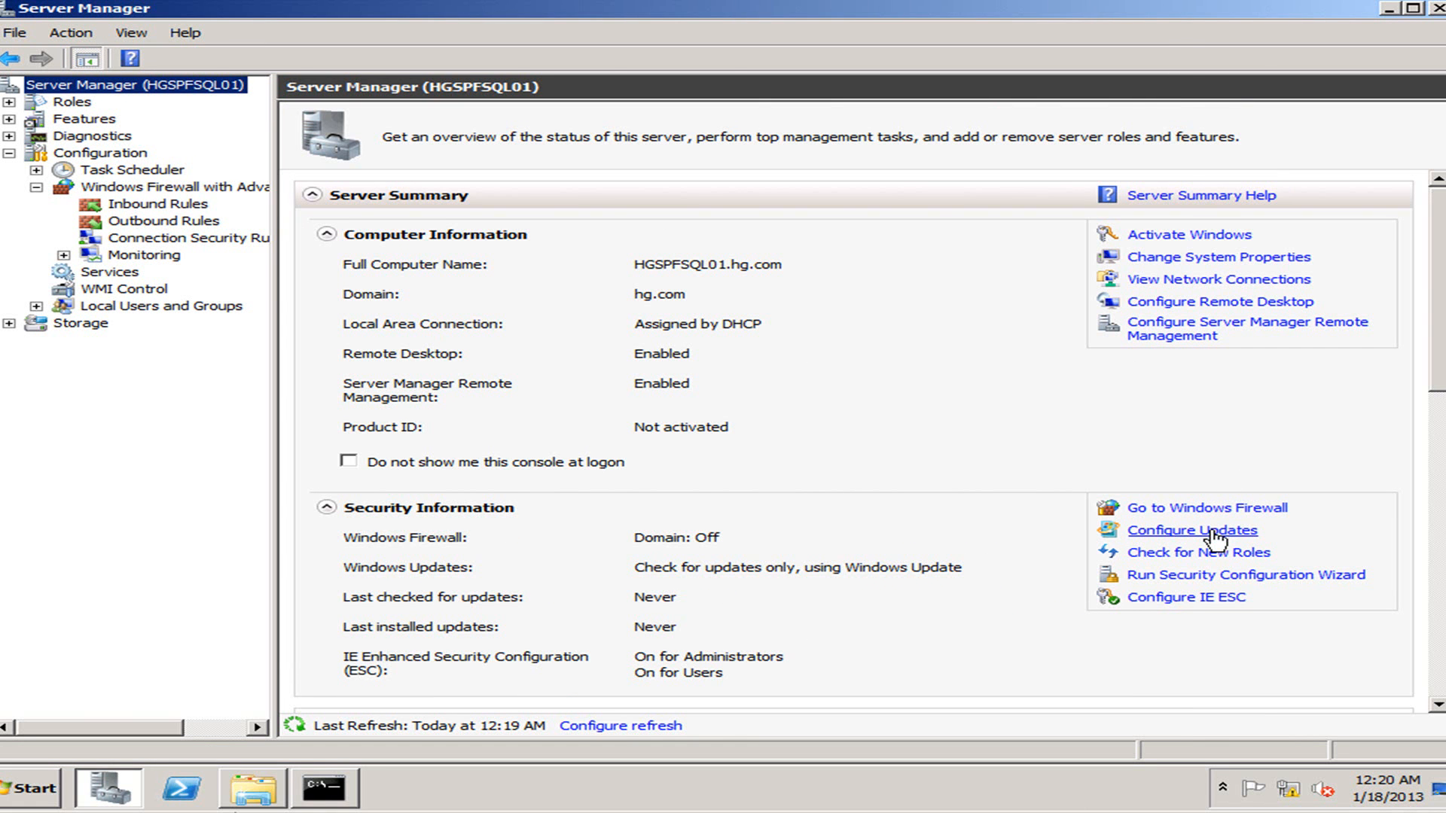
pyautogui.click(1213, 530)
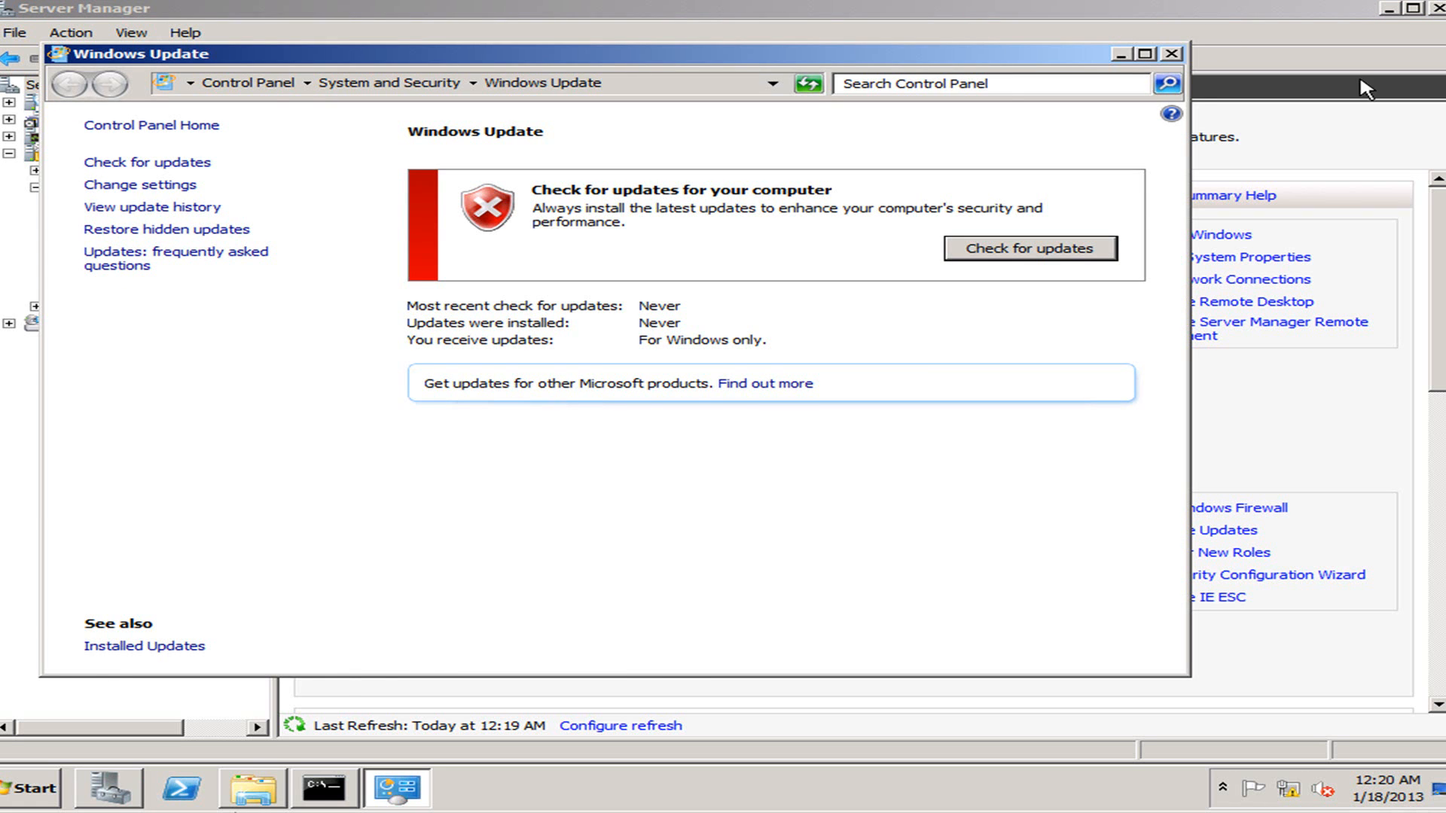
pyautogui.click(1171, 53)
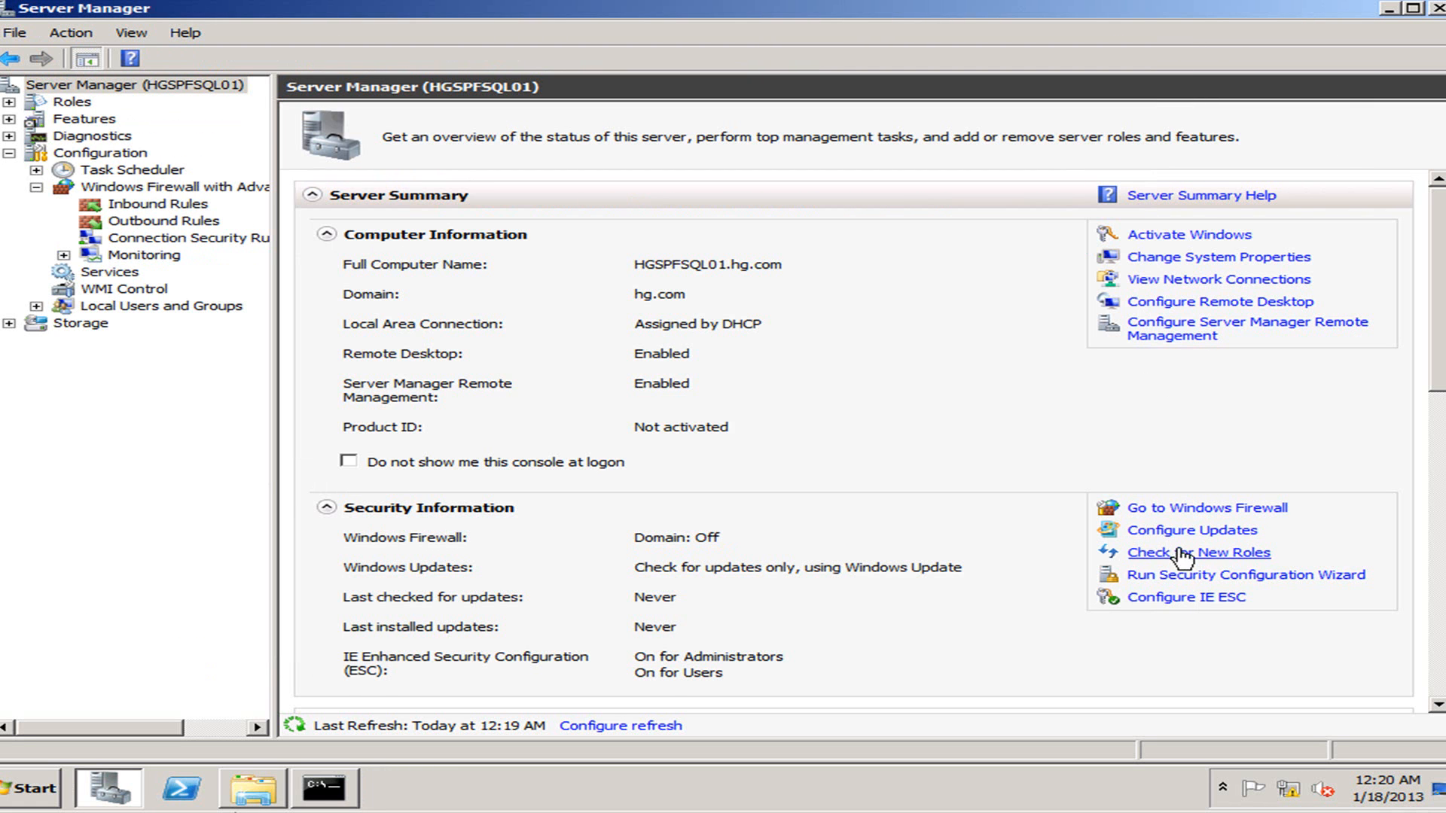
# Turn off Internet Explorer Enhanced Security Configuration for both Administrators and Users.
pyautogui.click(1204, 600)
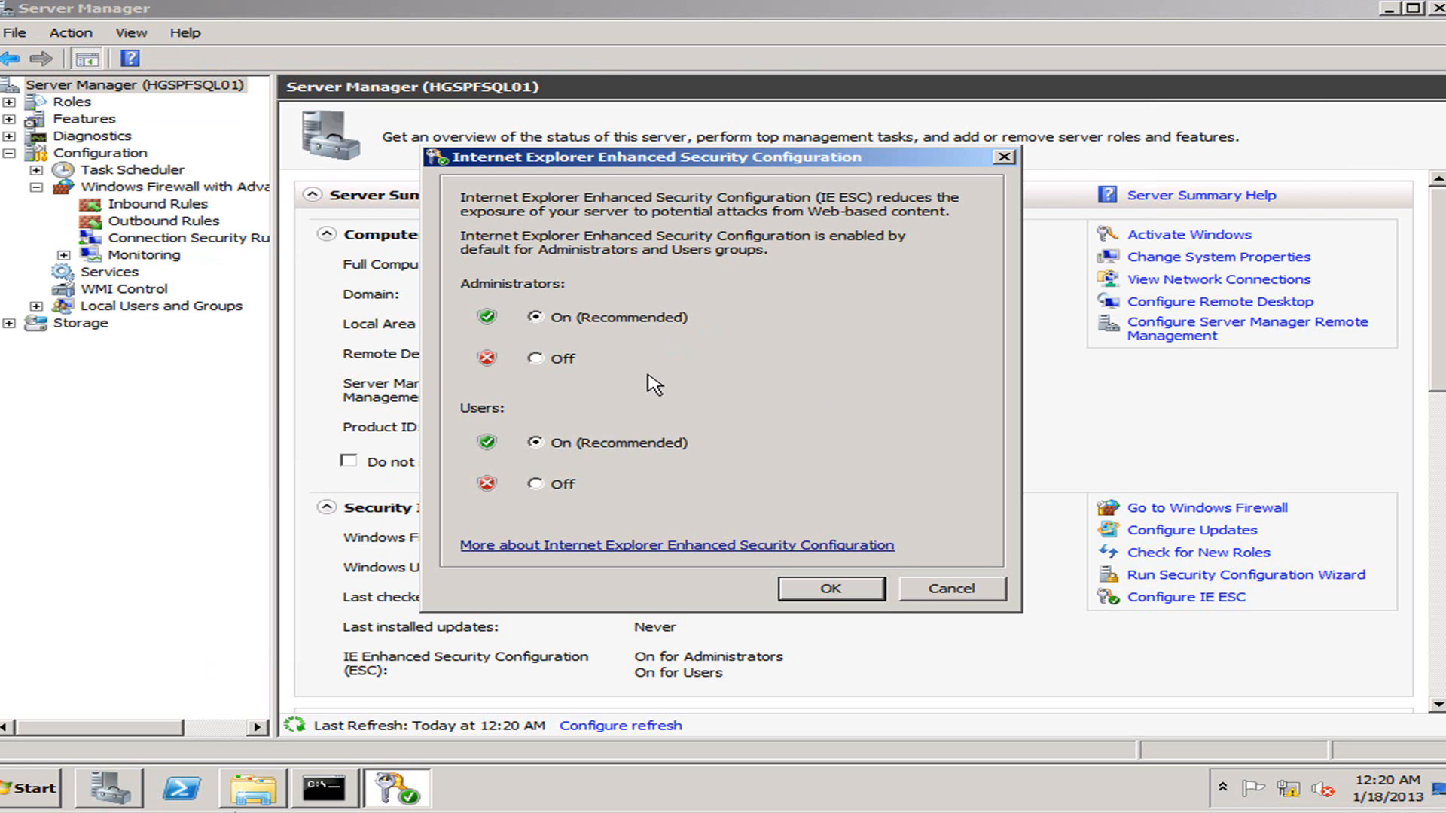
pyautogui.click(535, 358)
pyautogui.click(535, 484)
pyautogui.click(859, 593)
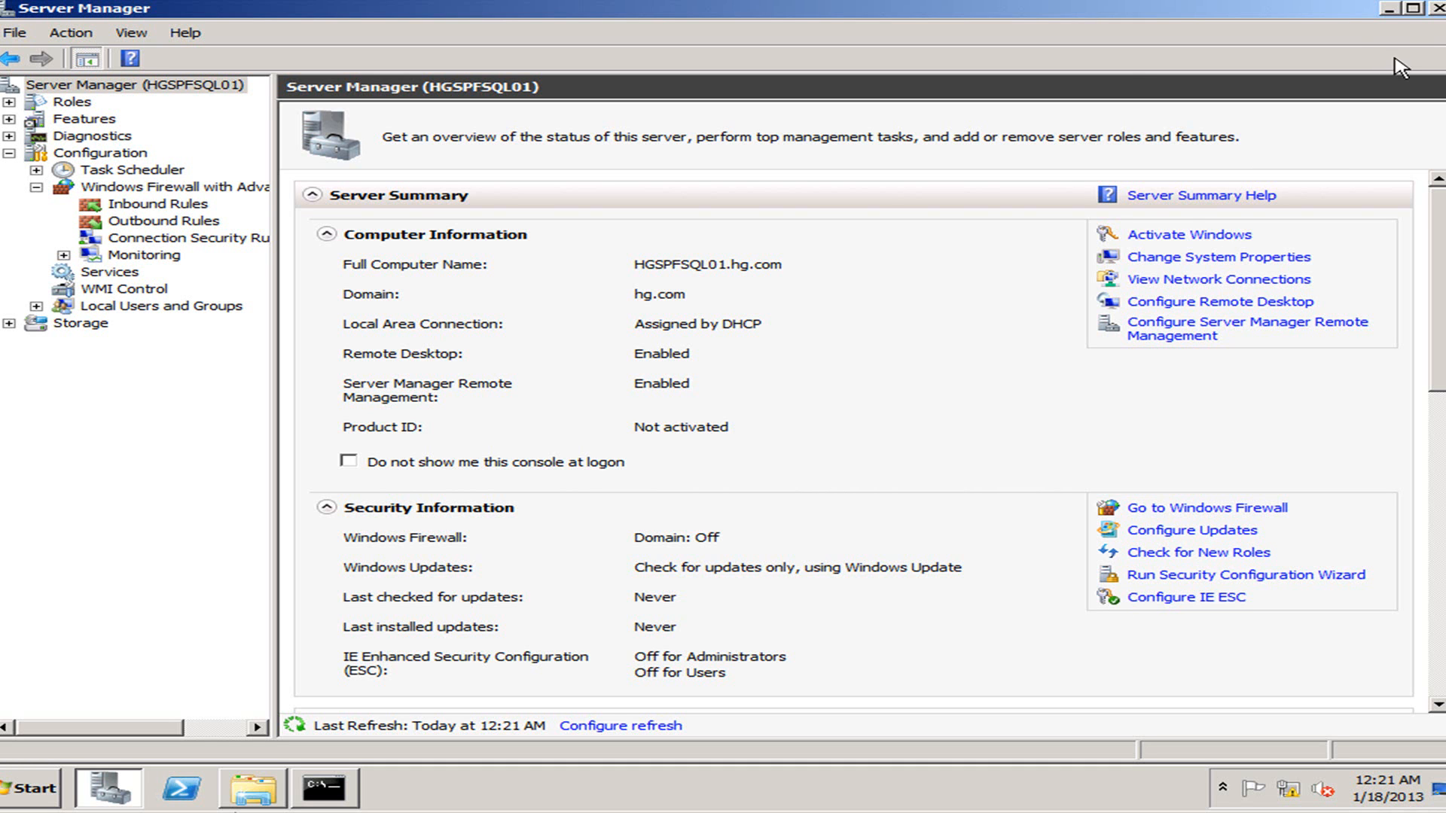
# Minimize the Server Manager, Command Prompt and AutoPlay windows to clear the desktop.
pyautogui.click(1391, 9)
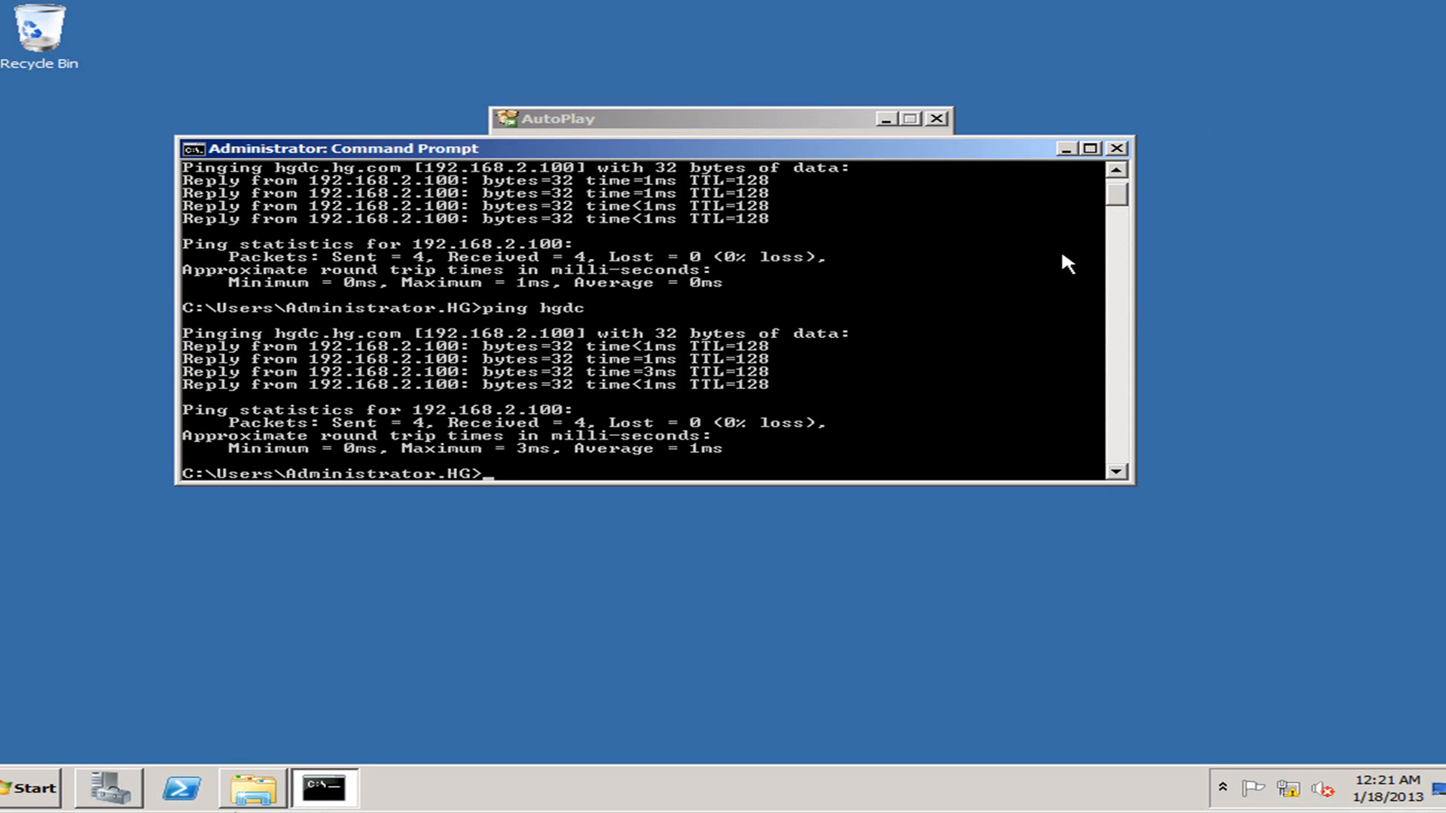
pyautogui.click(1089, 150)
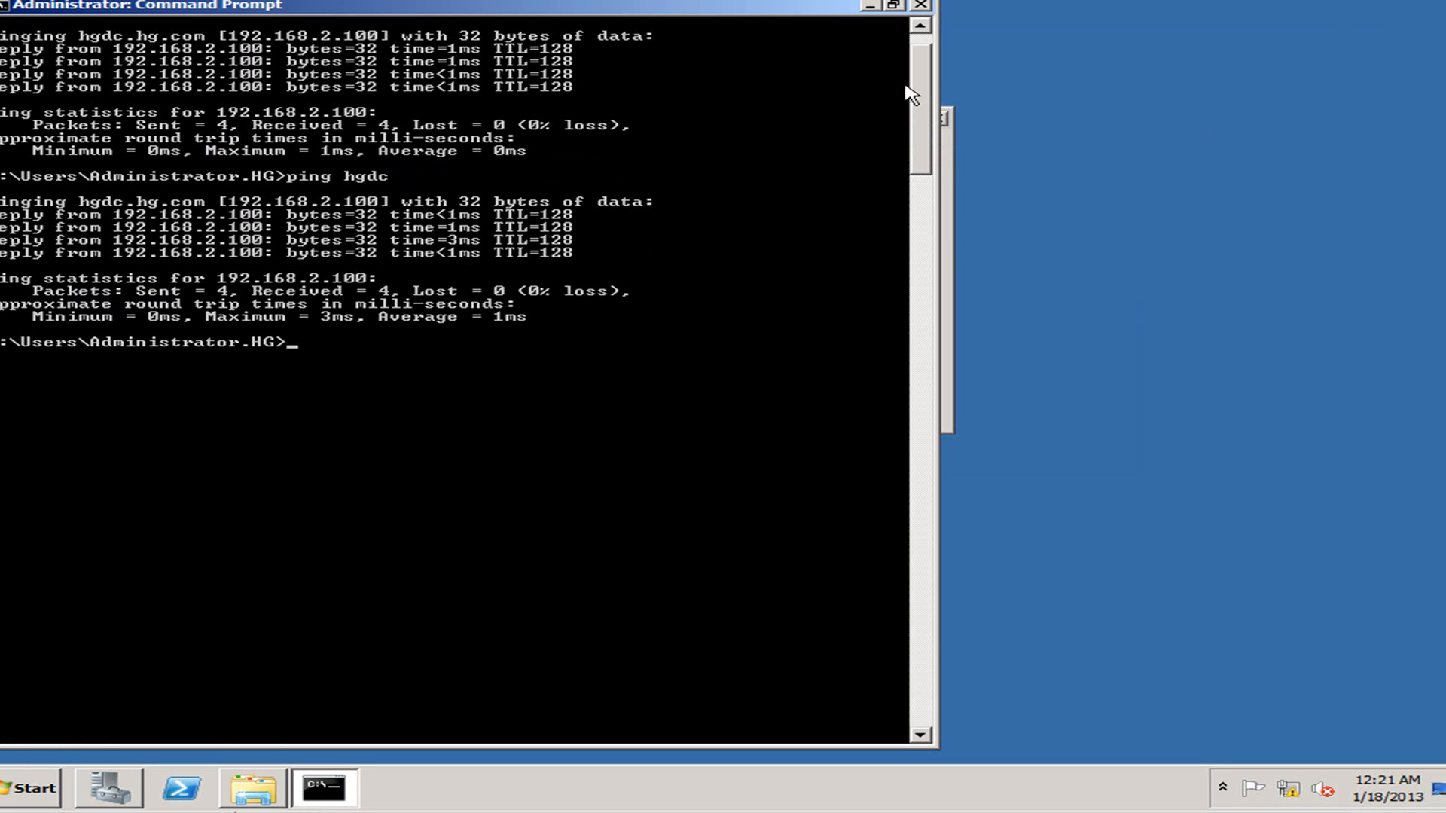
pyautogui.click(900, 12)
pyautogui.click(1067, 149)
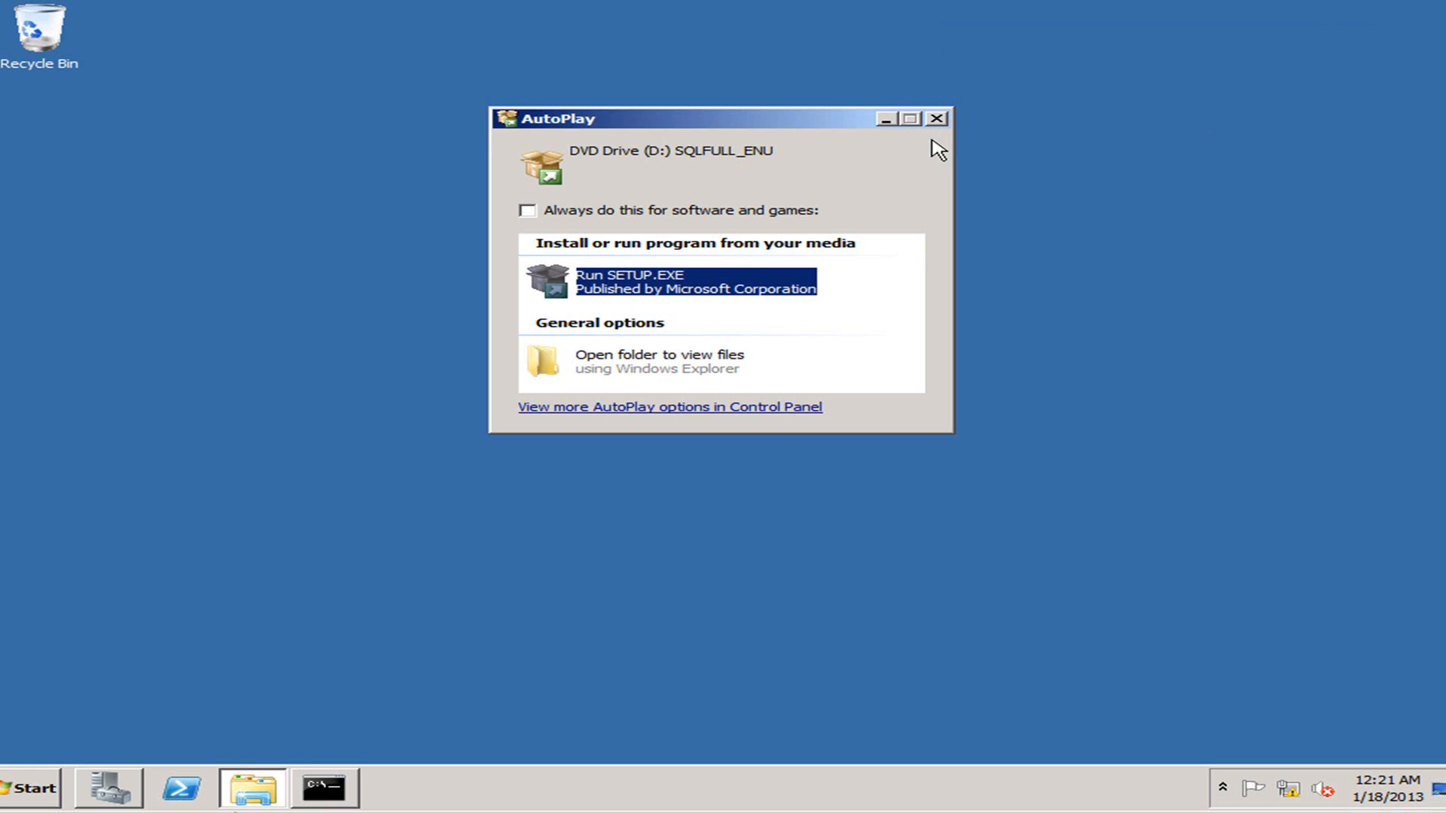
pyautogui.click(882, 121)
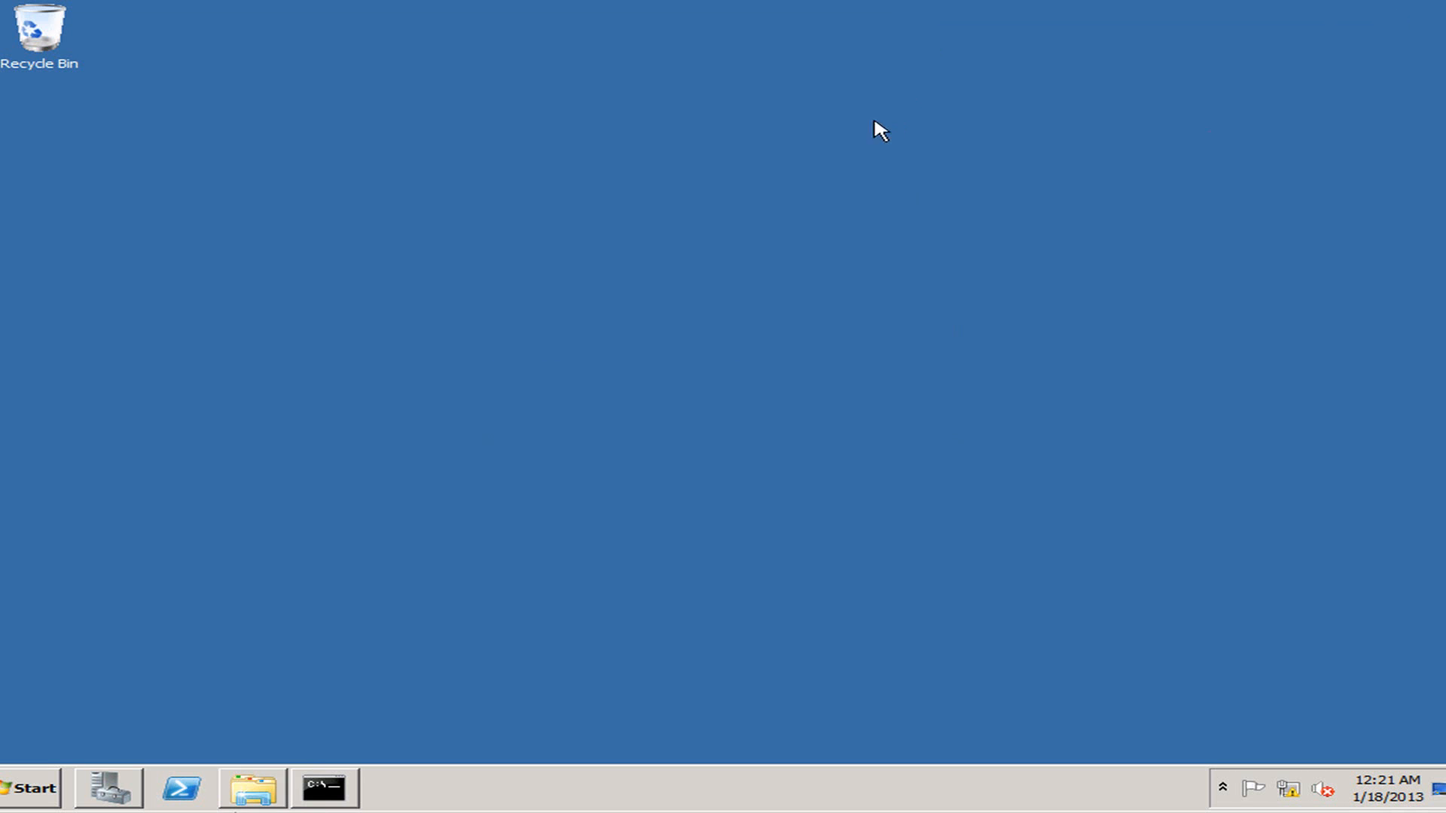
# Open the SQLFULL_ENU DVD in Windows Explorer and examine the C: and DATA (E:) drives, closing the window.
pyautogui.click(260, 807)
pyautogui.click(639, 369)
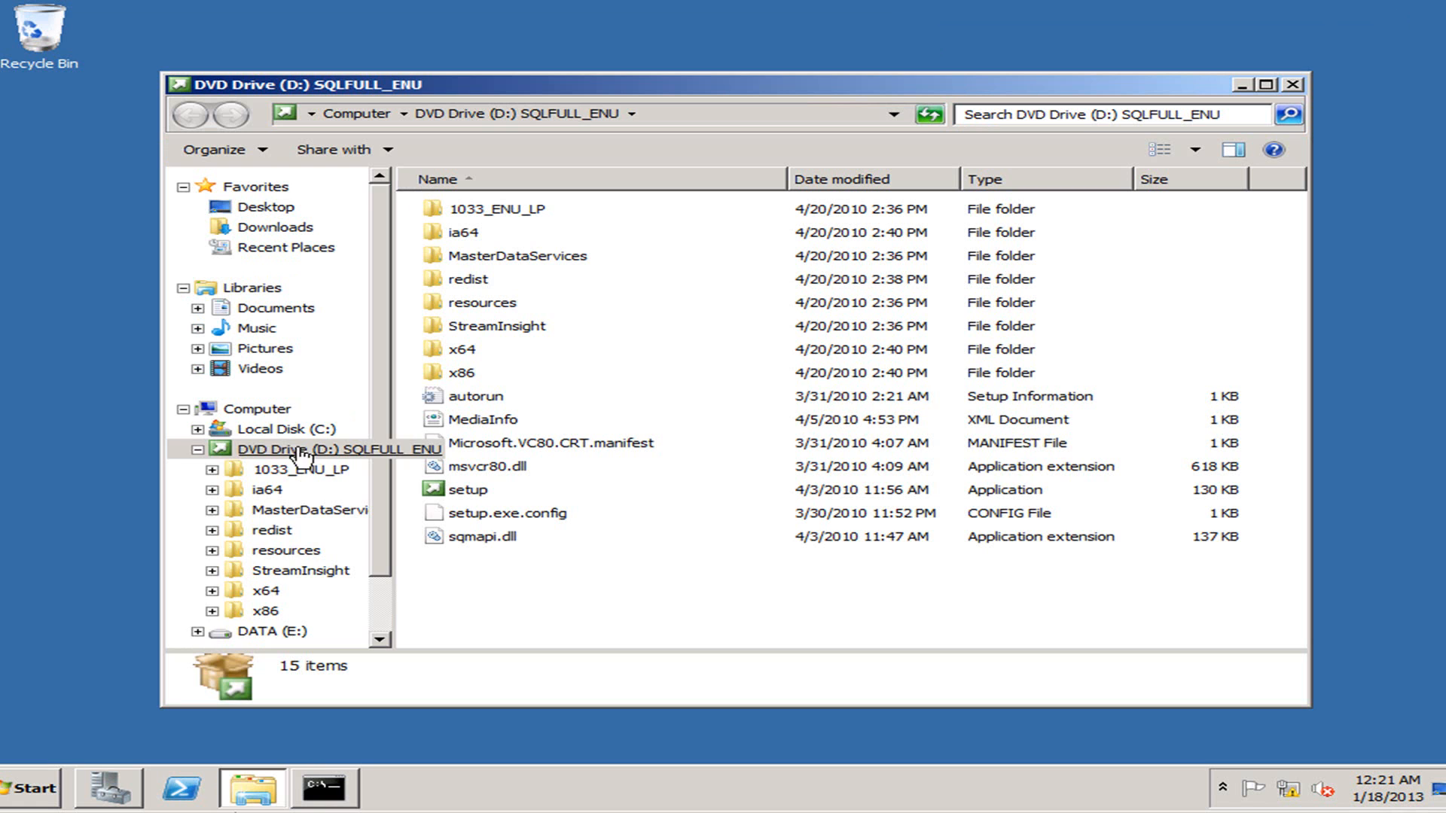
pyautogui.click(198, 450)
pyautogui.click(253, 432)
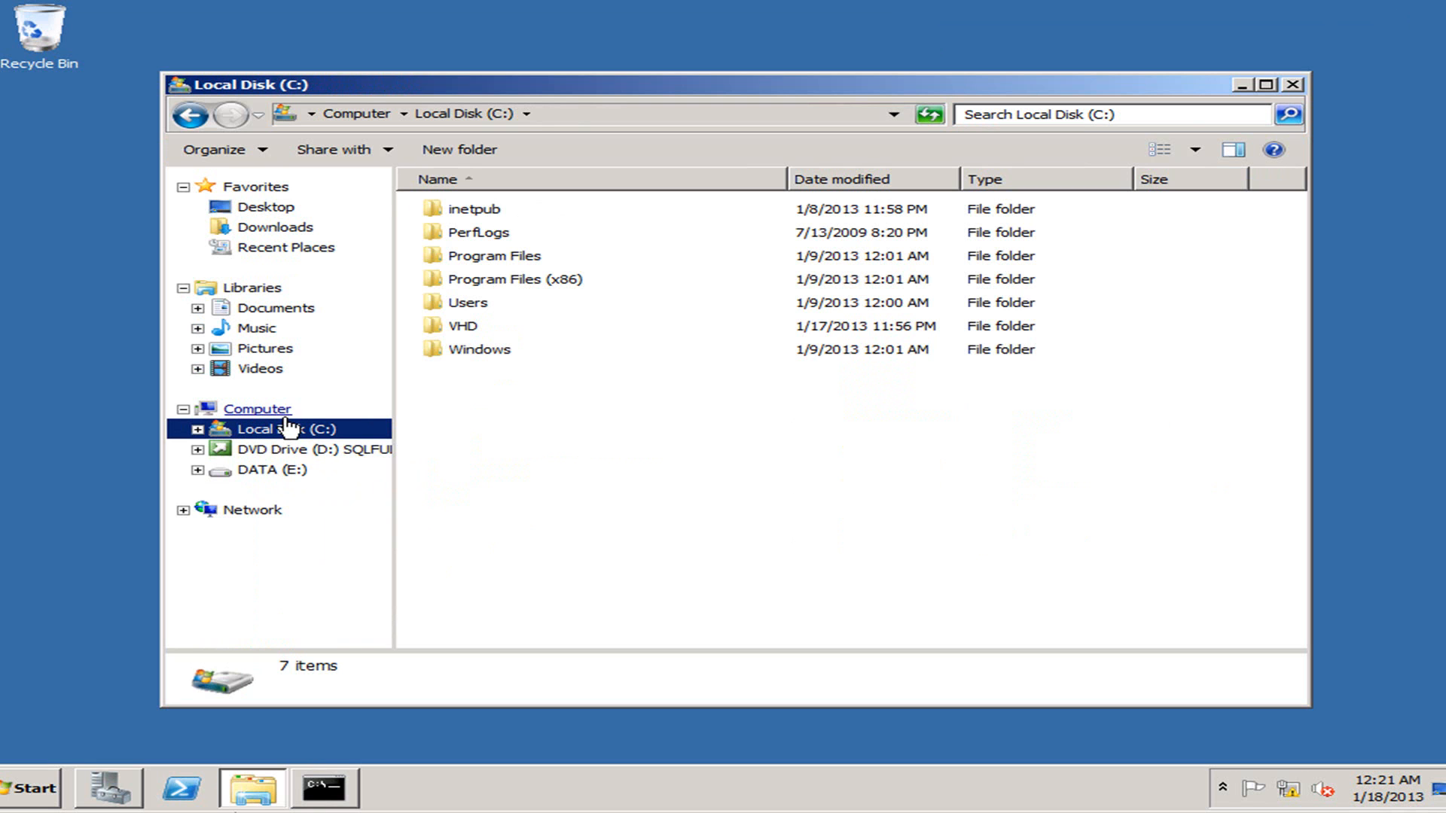
pyautogui.click(256, 471)
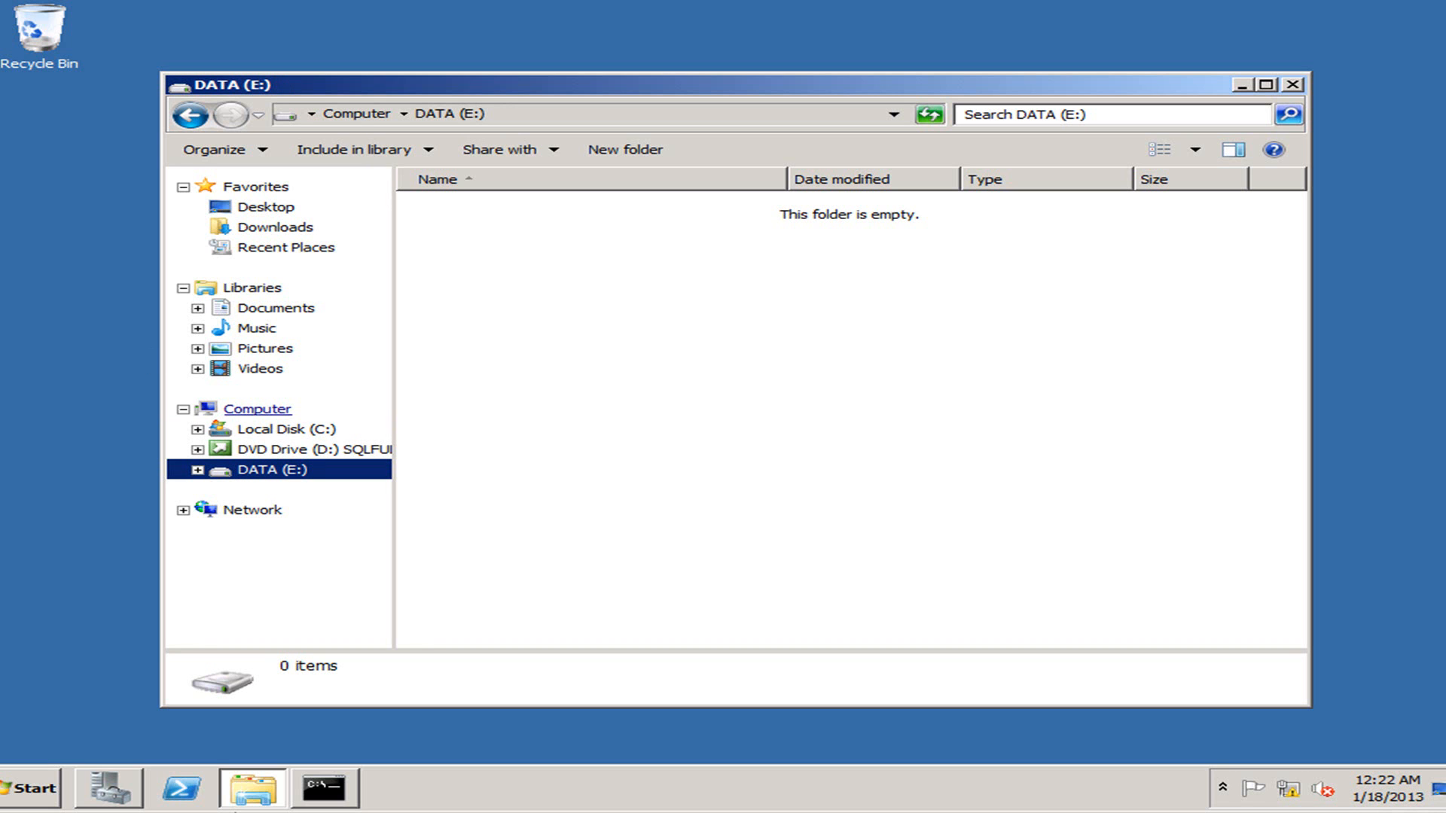
pyautogui.click(1295, 85)
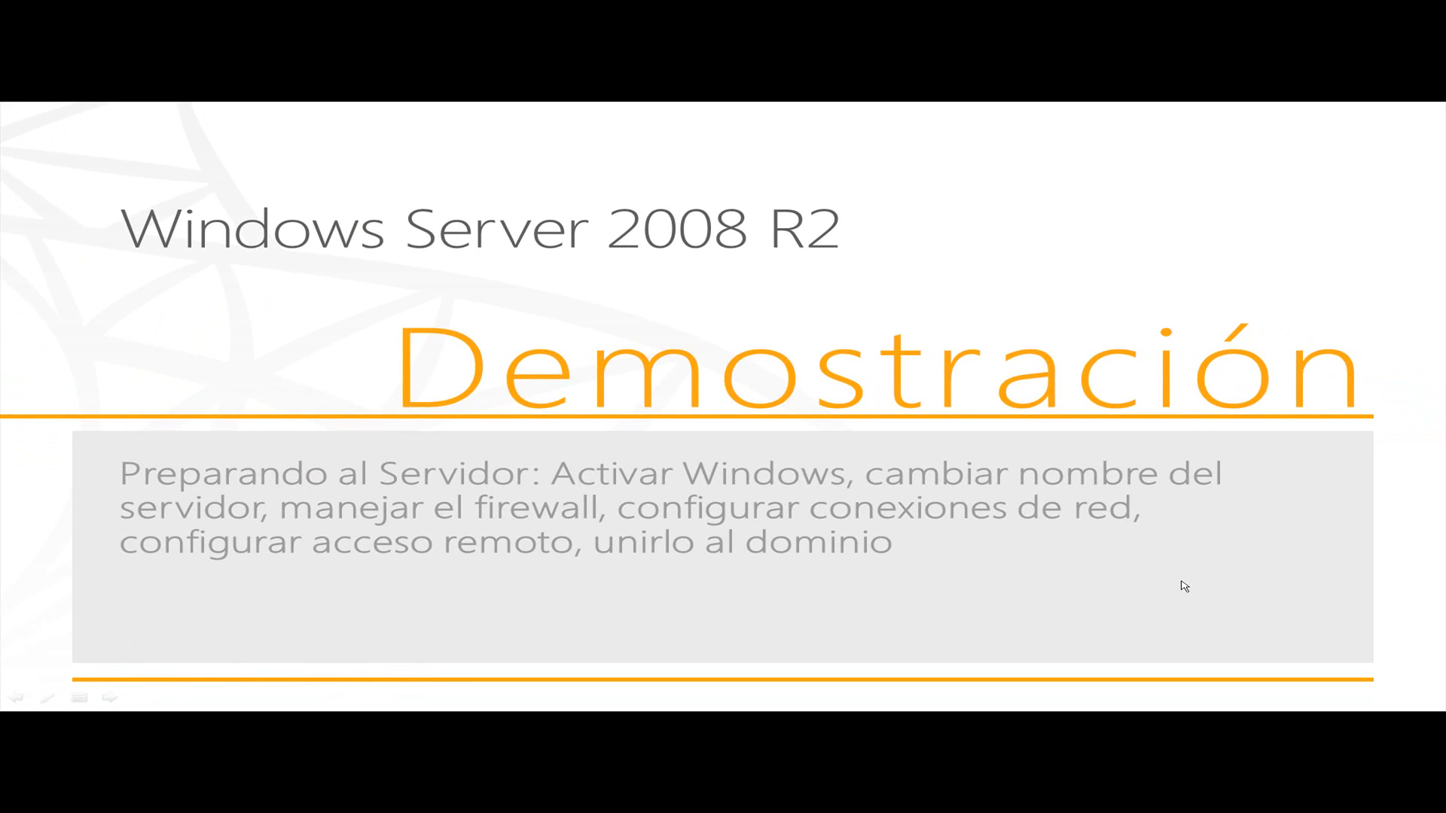
pyautogui.click(1180, 582)
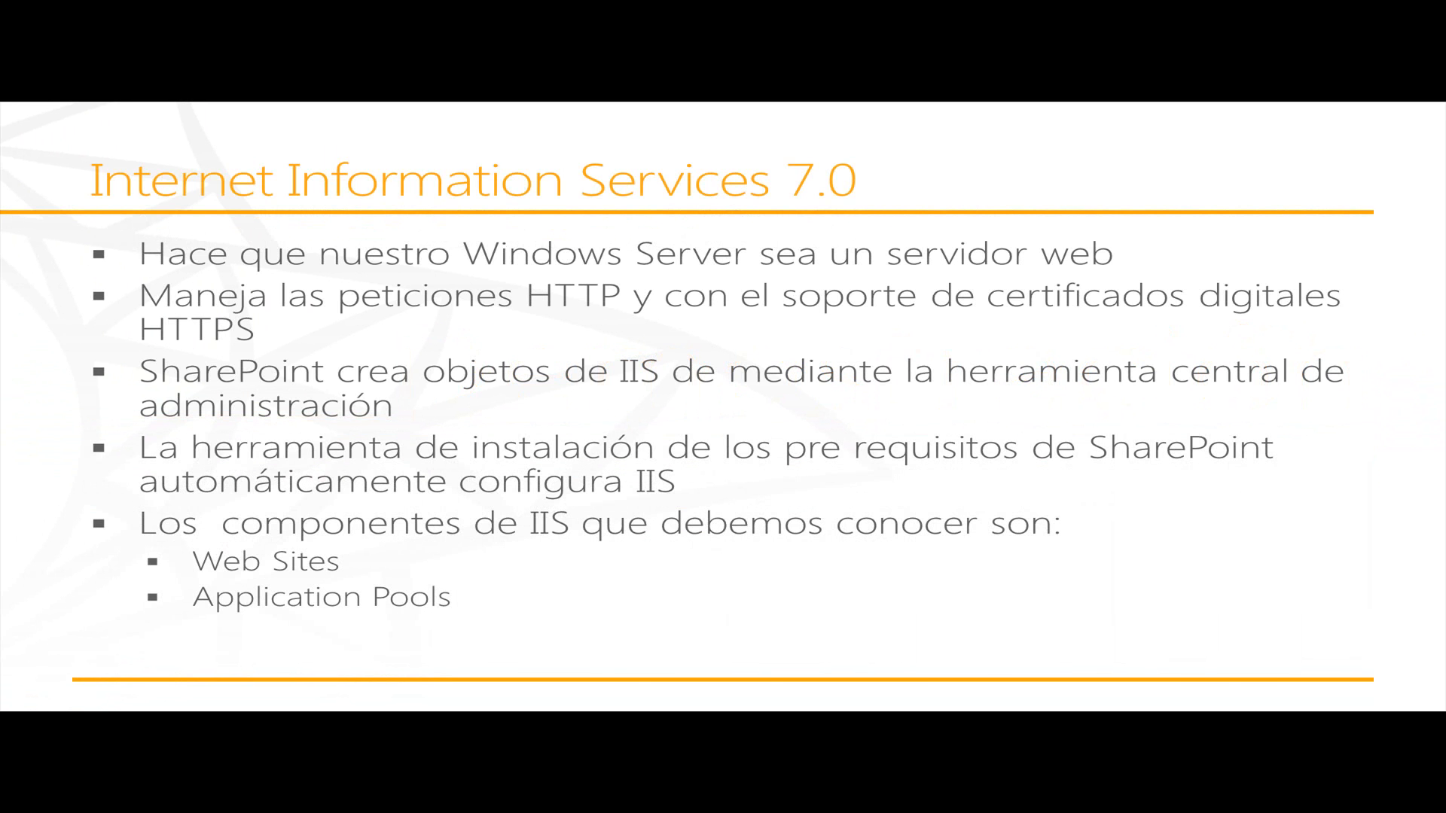
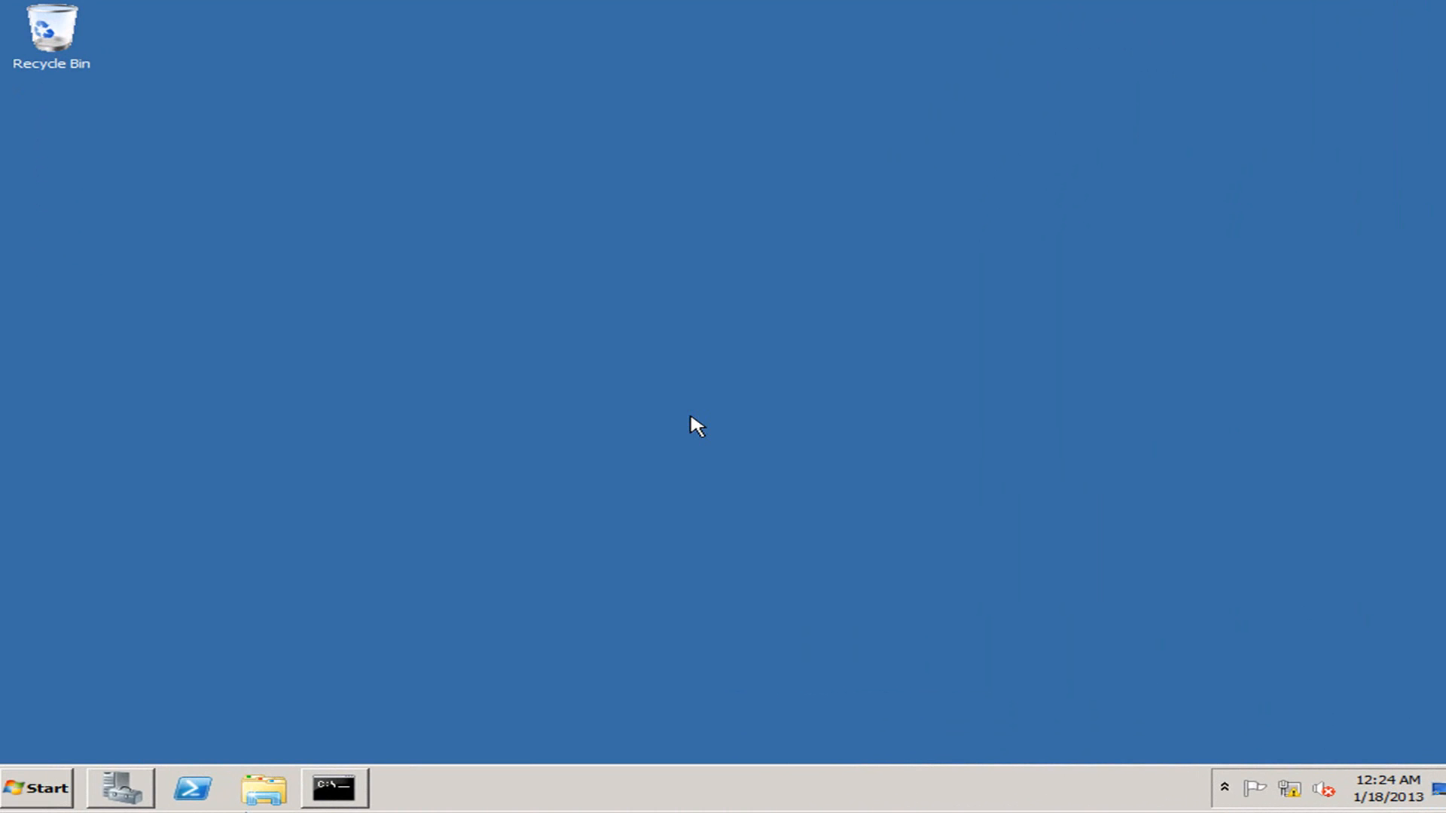
# Switch to Server Manager's Roles overview and start the Add Roles wizard, proceeding to the server role selection.
pyautogui.hotkey('alt', 'Tab')
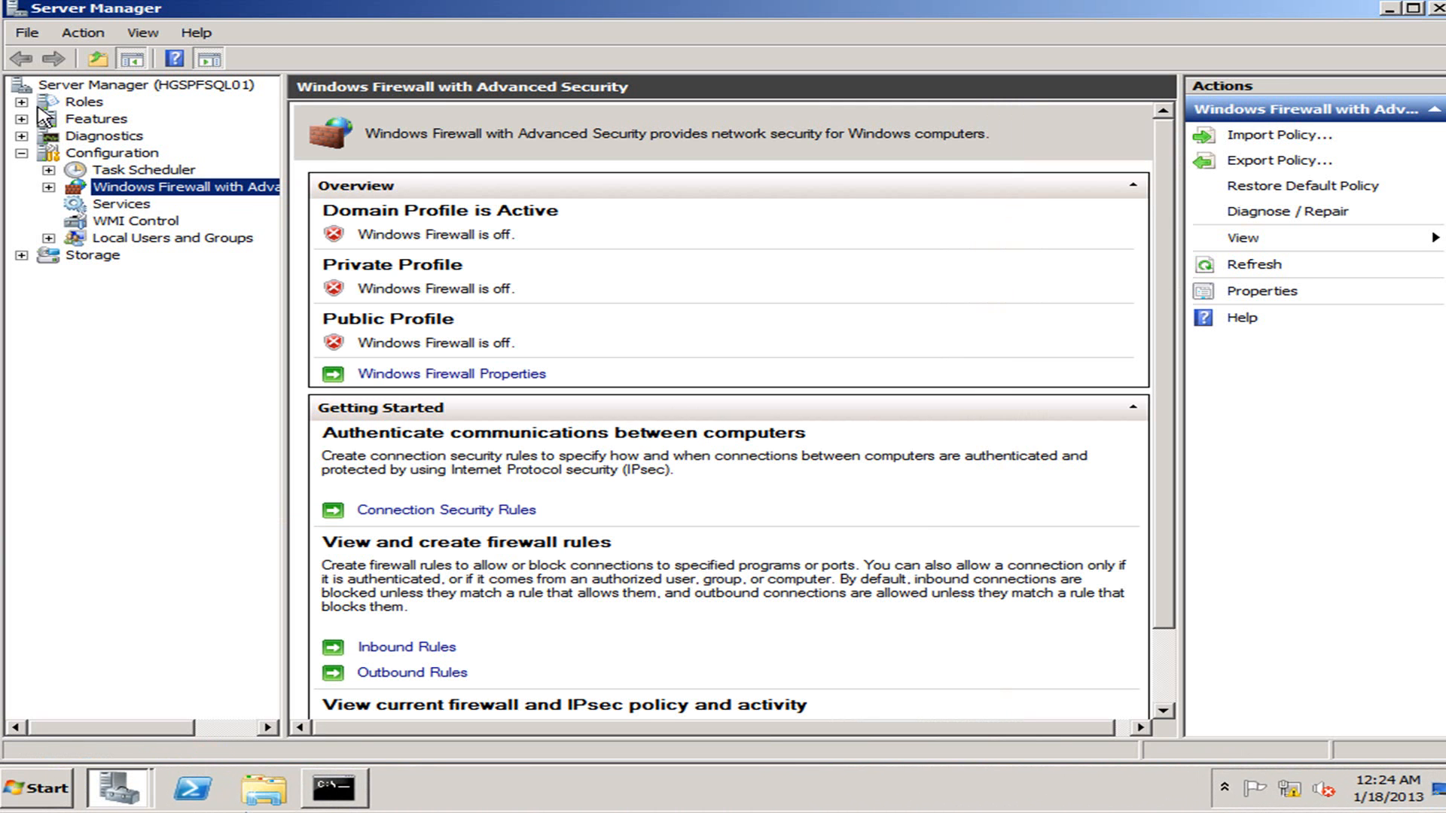
pyautogui.click(62, 104)
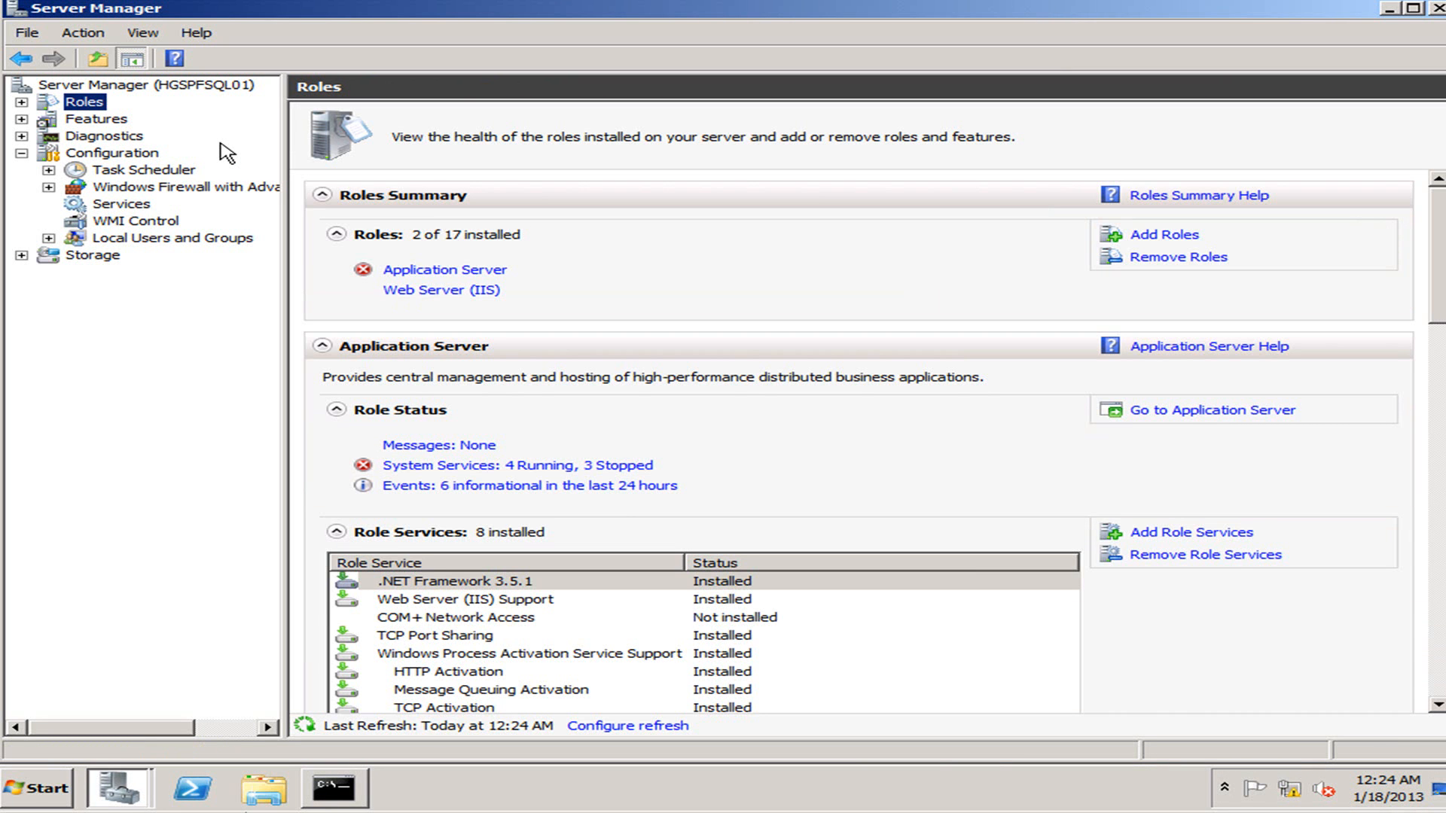
pyautogui.click(1163, 237)
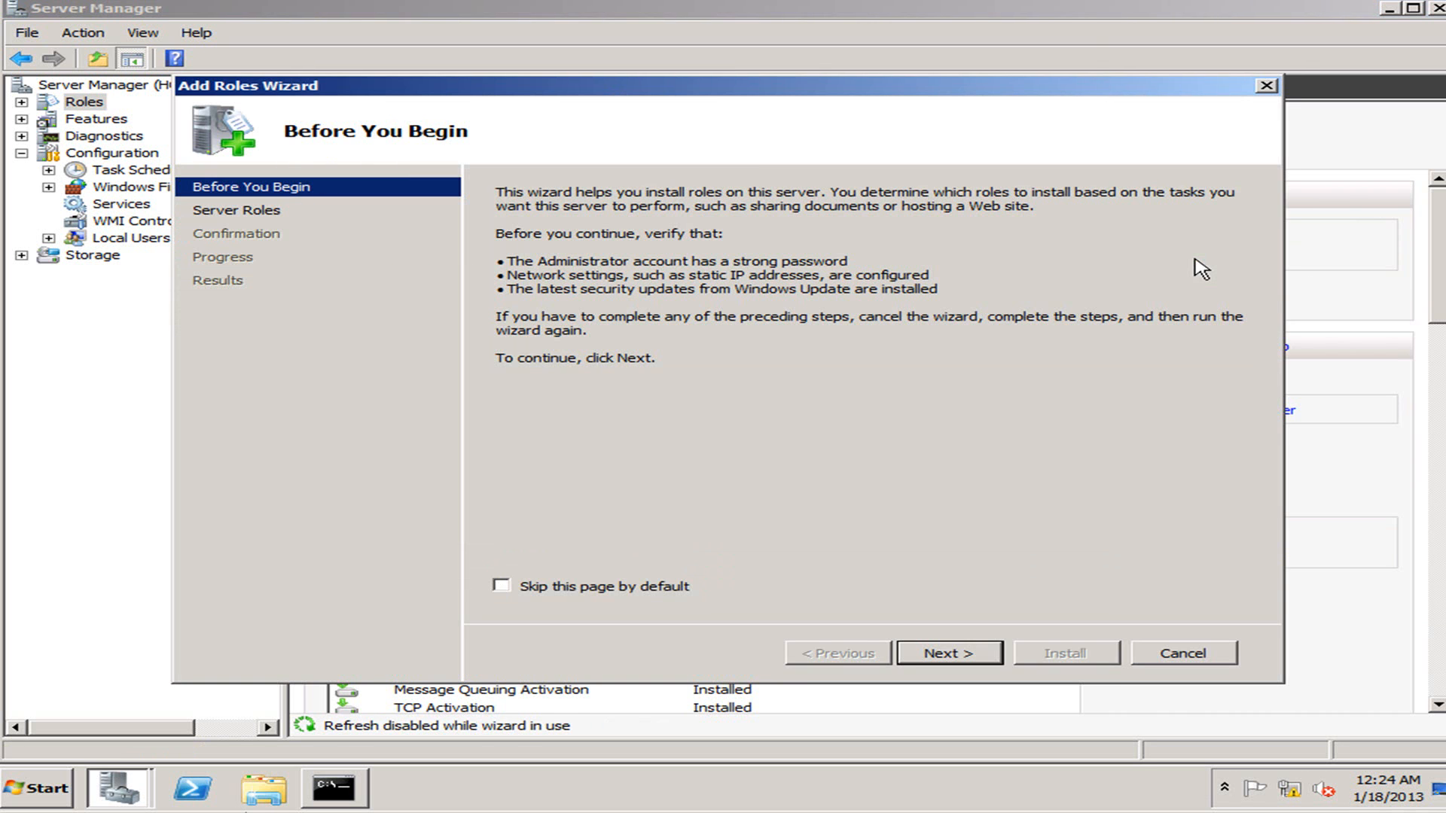
pyautogui.click(941, 653)
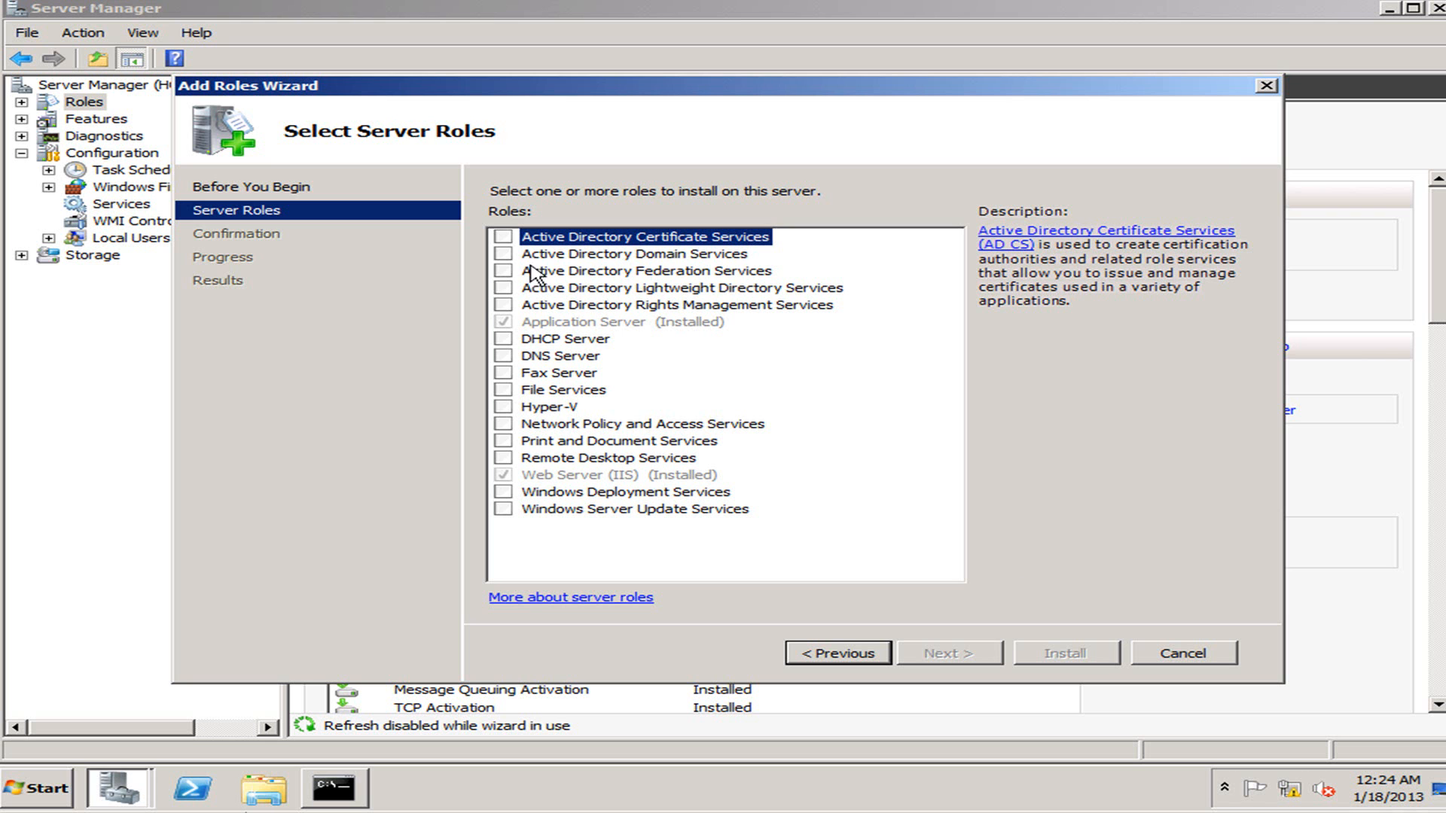
# Examine the descriptions of Active Directory Domain Services, DHCP Server, DNS Server, File Services and Hyper-V, and cancel the Add Roles wizard.
pyautogui.click(558, 256)
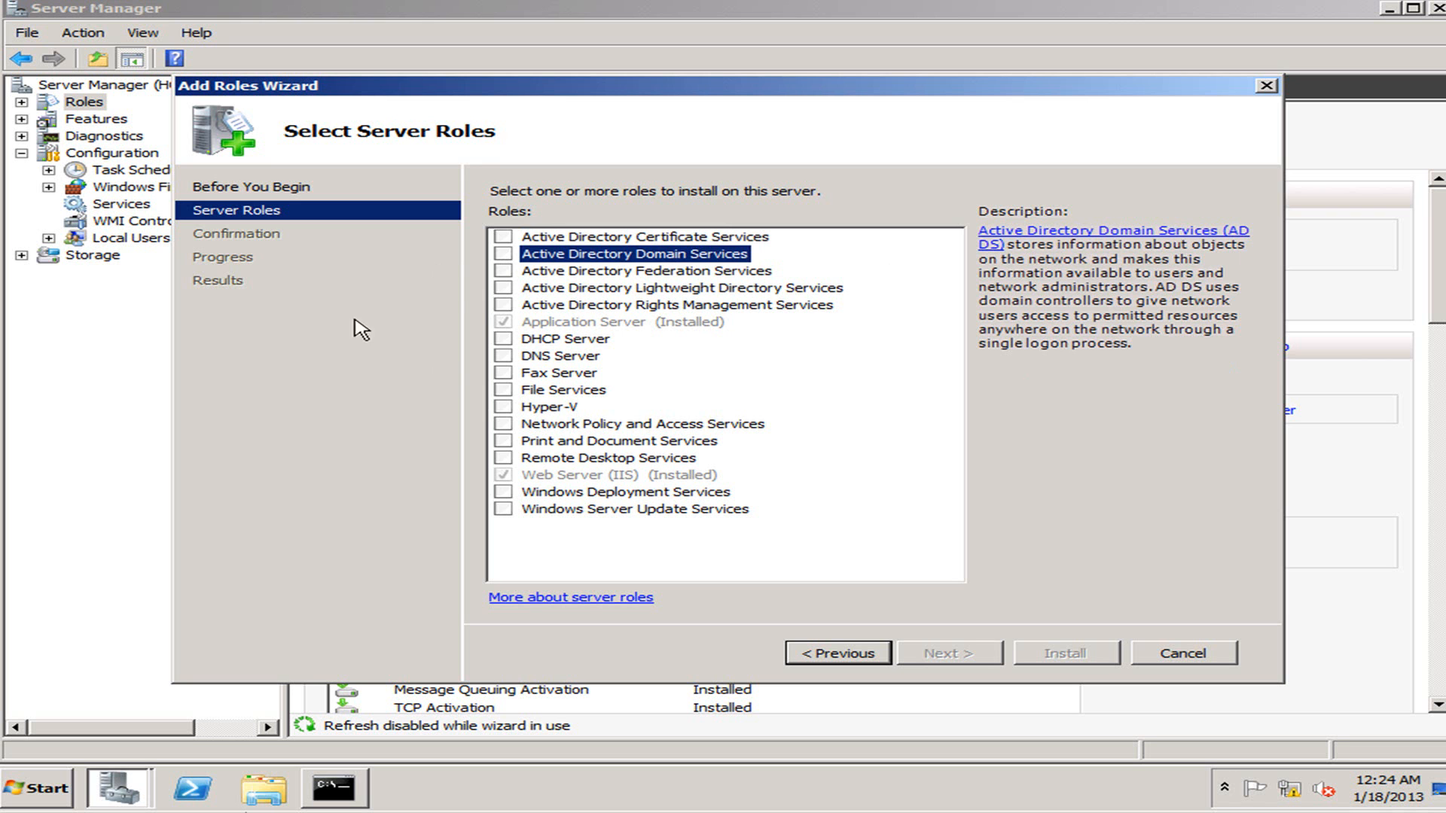
pyautogui.click(558, 340)
pyautogui.click(559, 364)
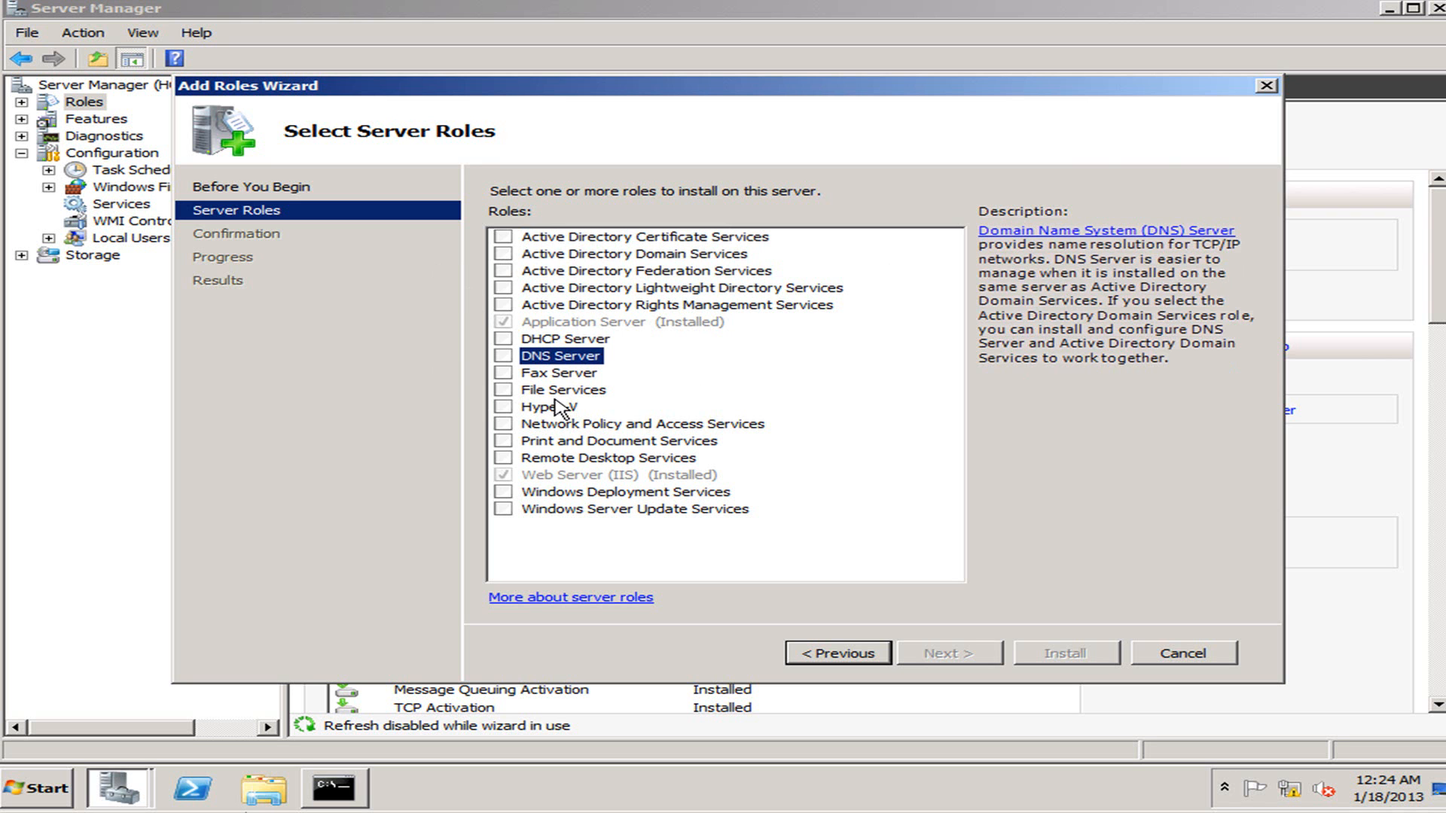
pyautogui.click(572, 393)
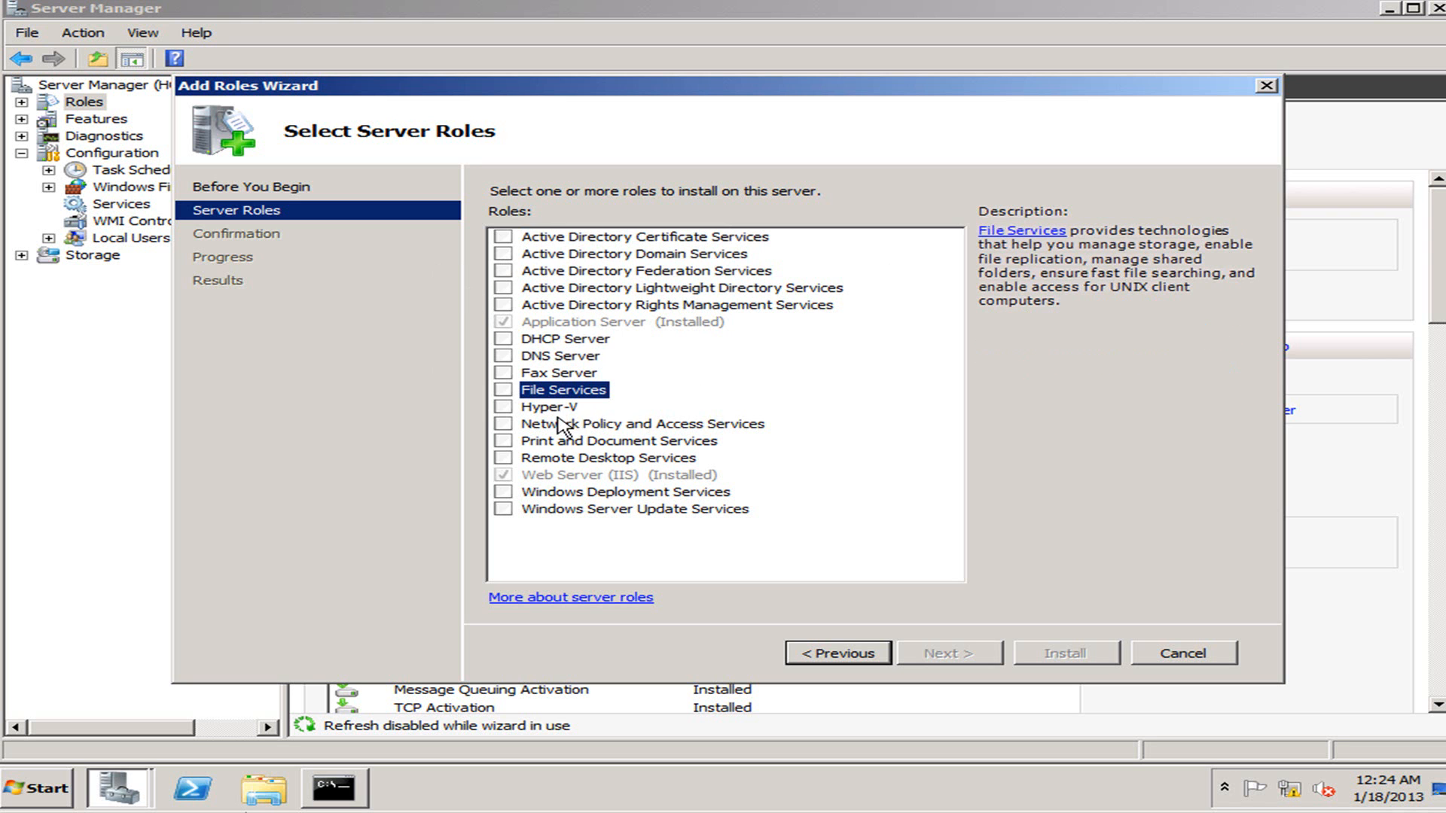
pyautogui.click(566, 424)
pyautogui.click(565, 408)
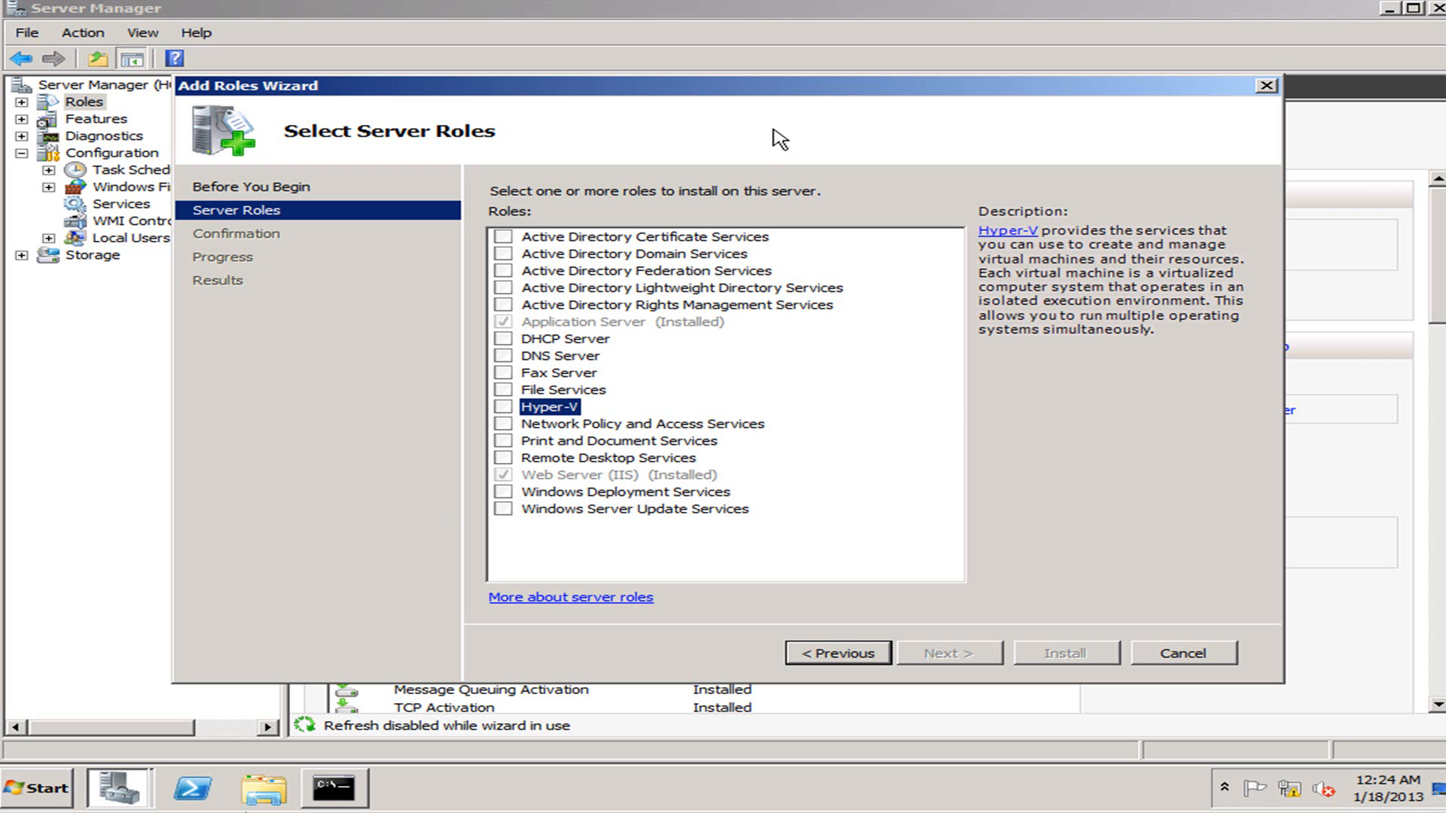
pyautogui.click(1203, 654)
pyautogui.click(810, 397)
# Open the Features overview, browse the Add Features wizard's list including the SMTP Server description, and cancel the wizard.
pyautogui.click(81, 119)
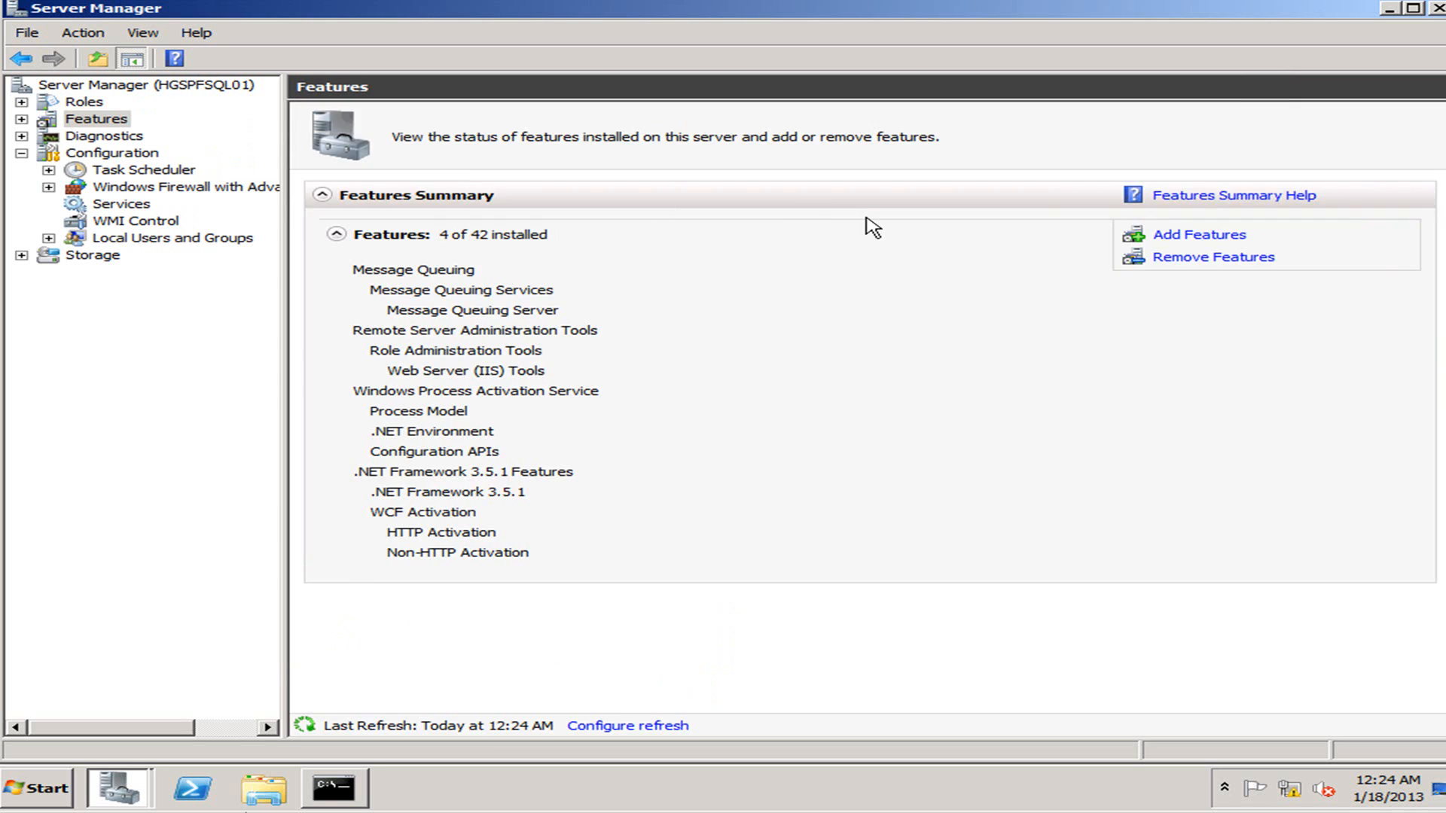
pyautogui.click(1187, 236)
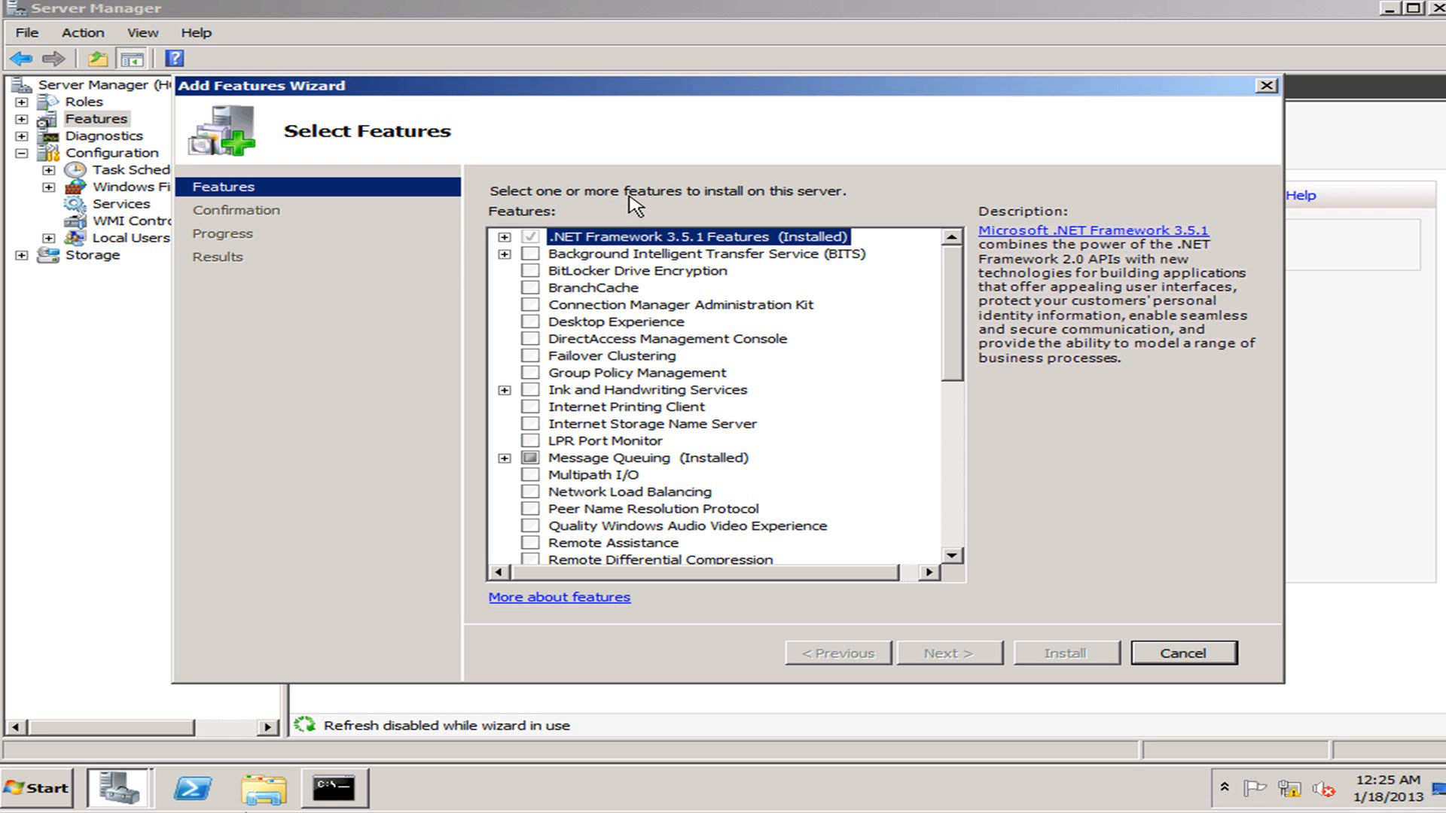
pyautogui.scroll(-4, 719, 290)
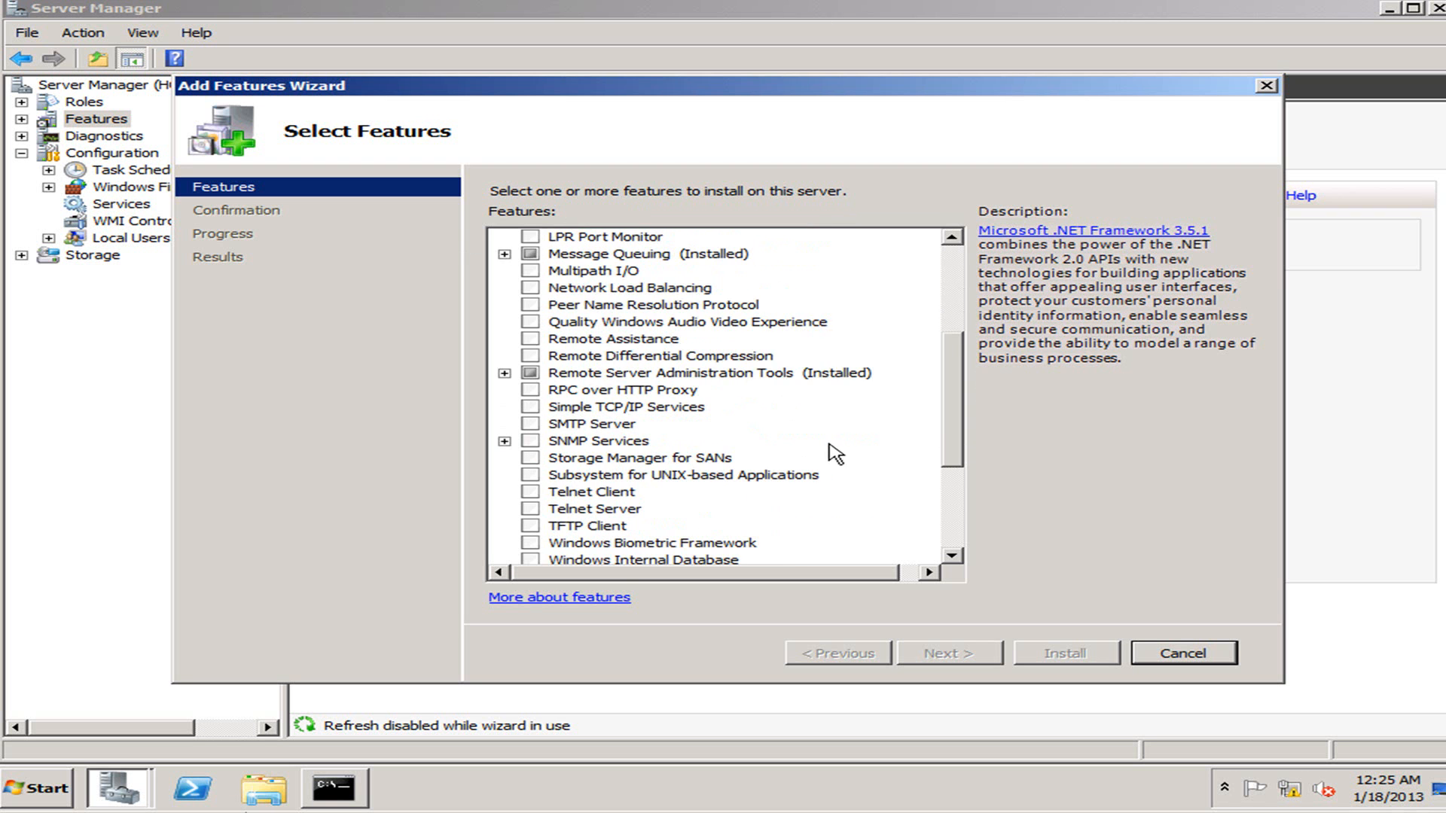
pyautogui.scroll(-4, 579, 482)
pyautogui.scroll(2, 561, 403)
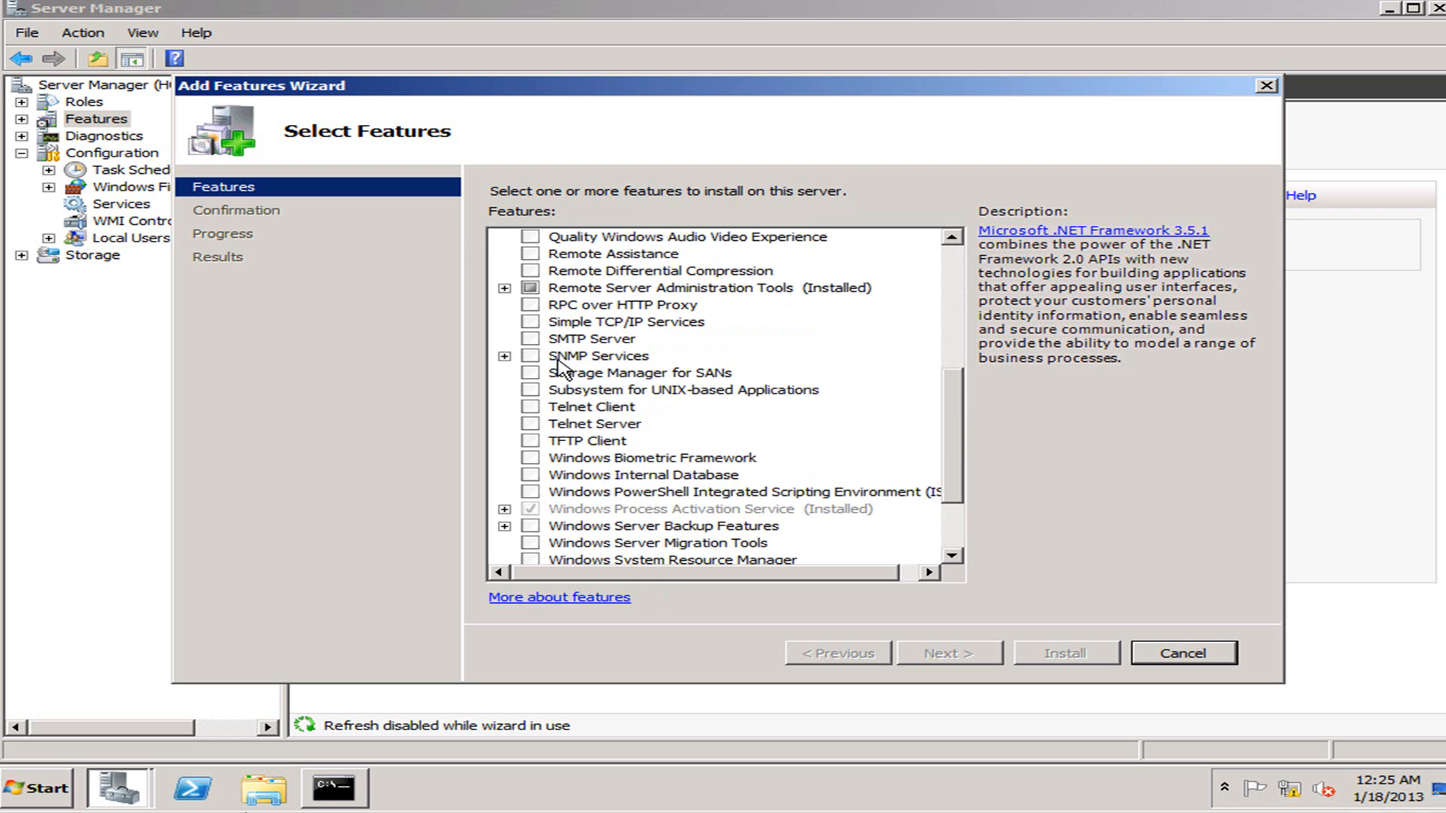
pyautogui.click(621, 339)
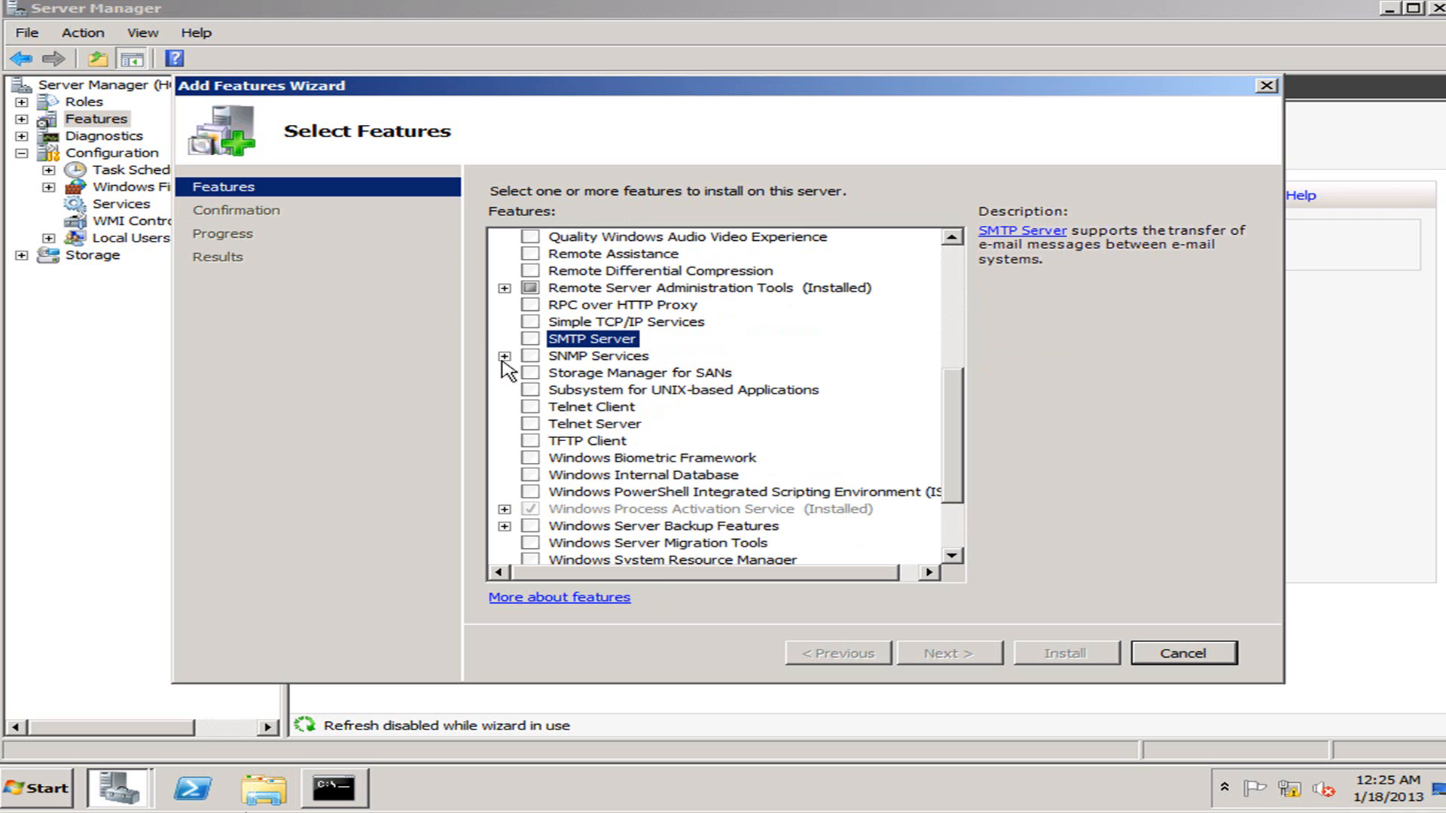
pyautogui.click(1183, 654)
pyautogui.click(814, 402)
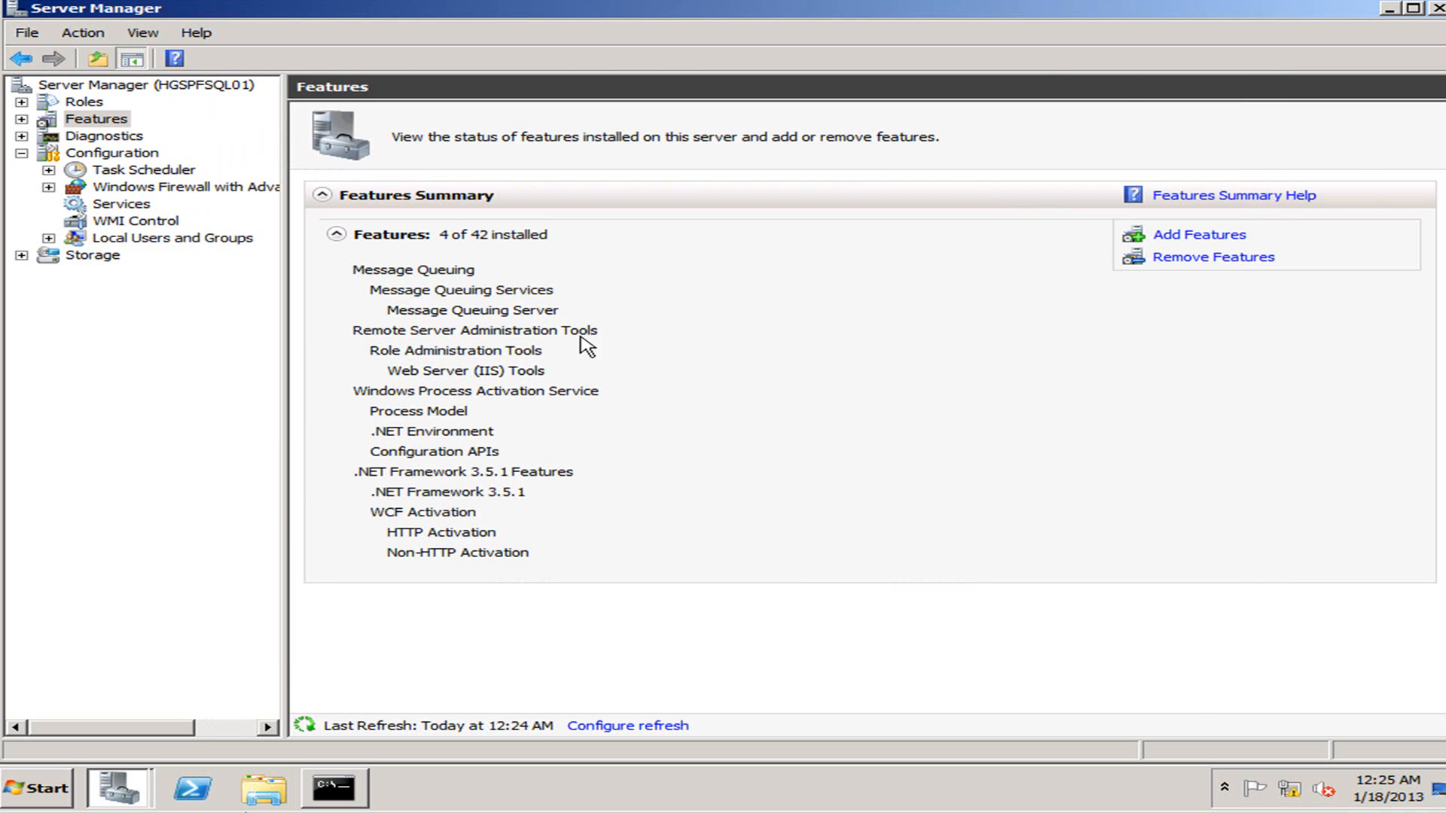
# Minimize Server Manager and open Internet Information Services (IIS) Manager from the administrative tools in a maximized window.
pyautogui.click(1389, 9)
pyautogui.click(45, 800)
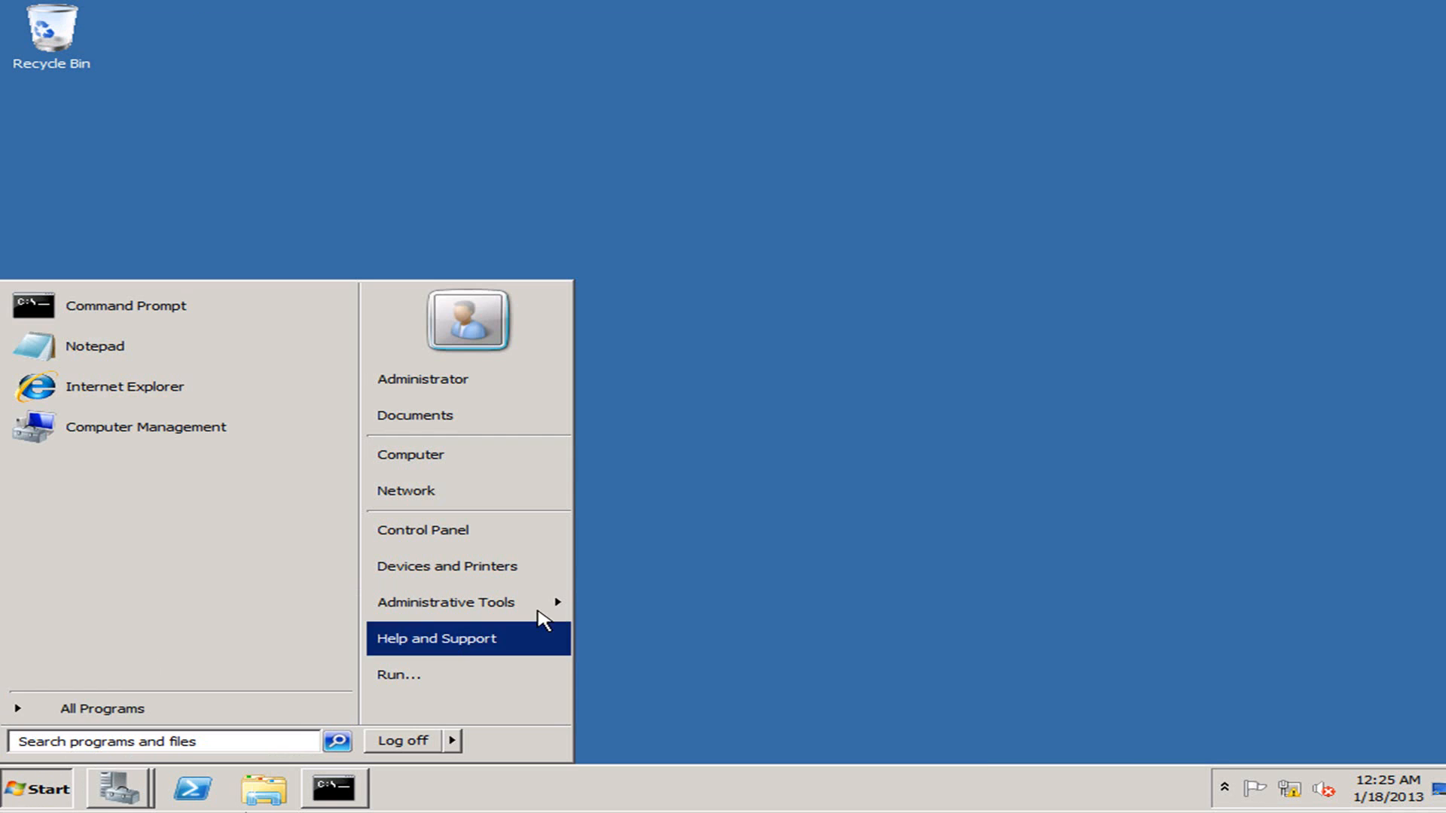
pyautogui.click(587, 600)
pyautogui.click(47, 782)
pyautogui.moveTo(562, 600)
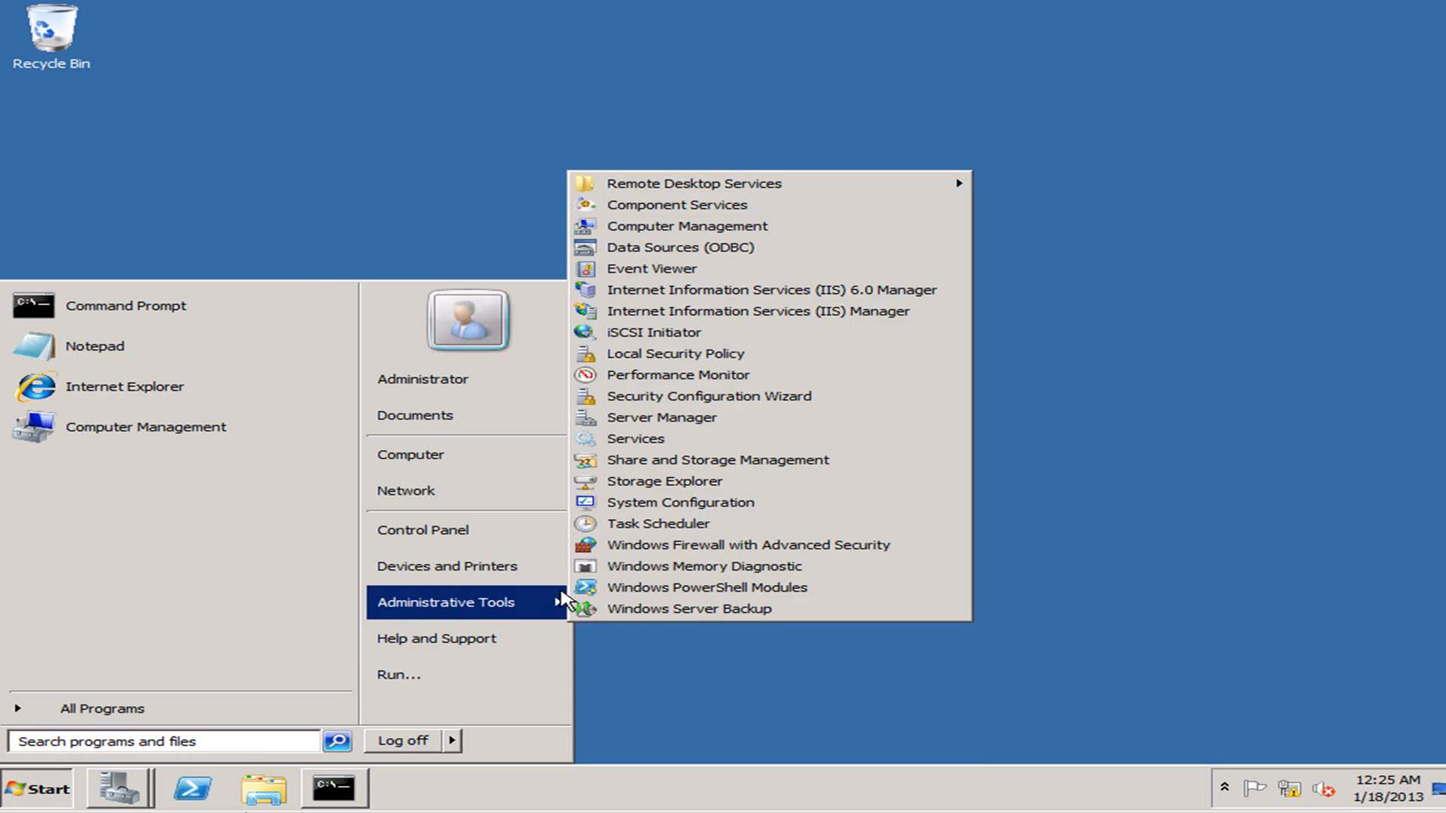
pyautogui.click(839, 312)
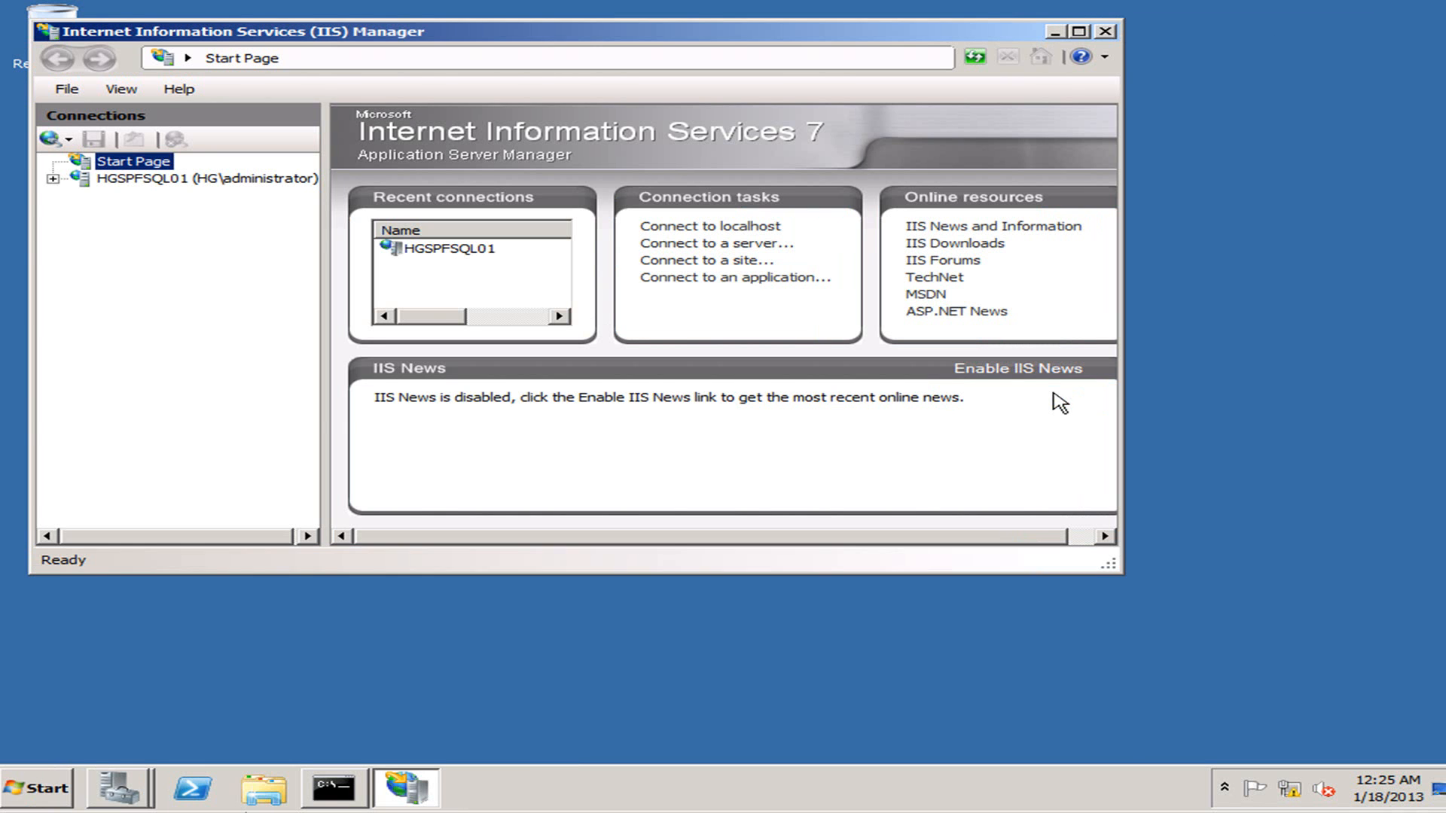
pyautogui.click(1078, 30)
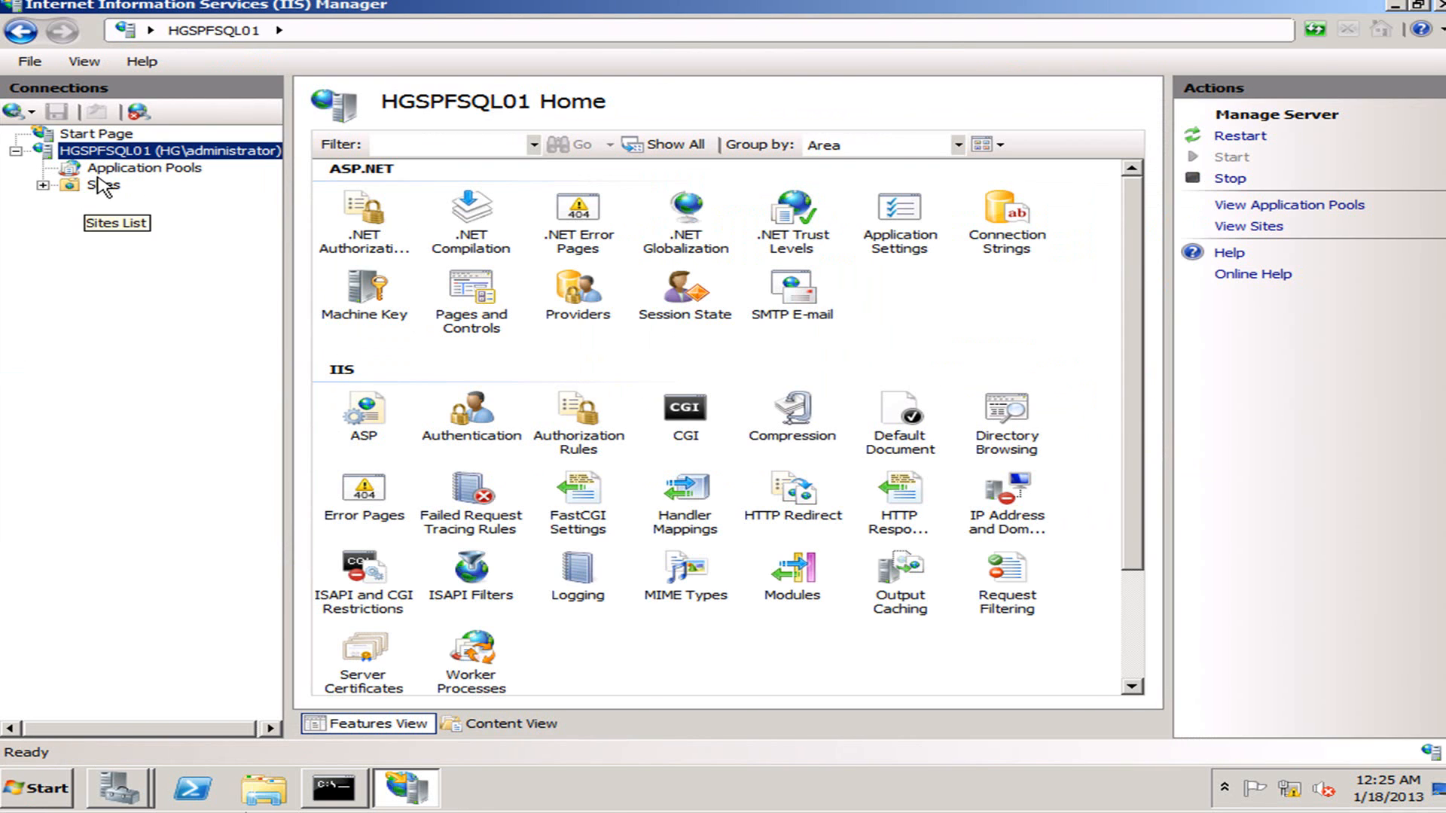
# Expand the server's Sites node and examine the Default Web Site, the site list and the Application Pools page.
pyautogui.click(43, 185)
pyautogui.click(128, 202)
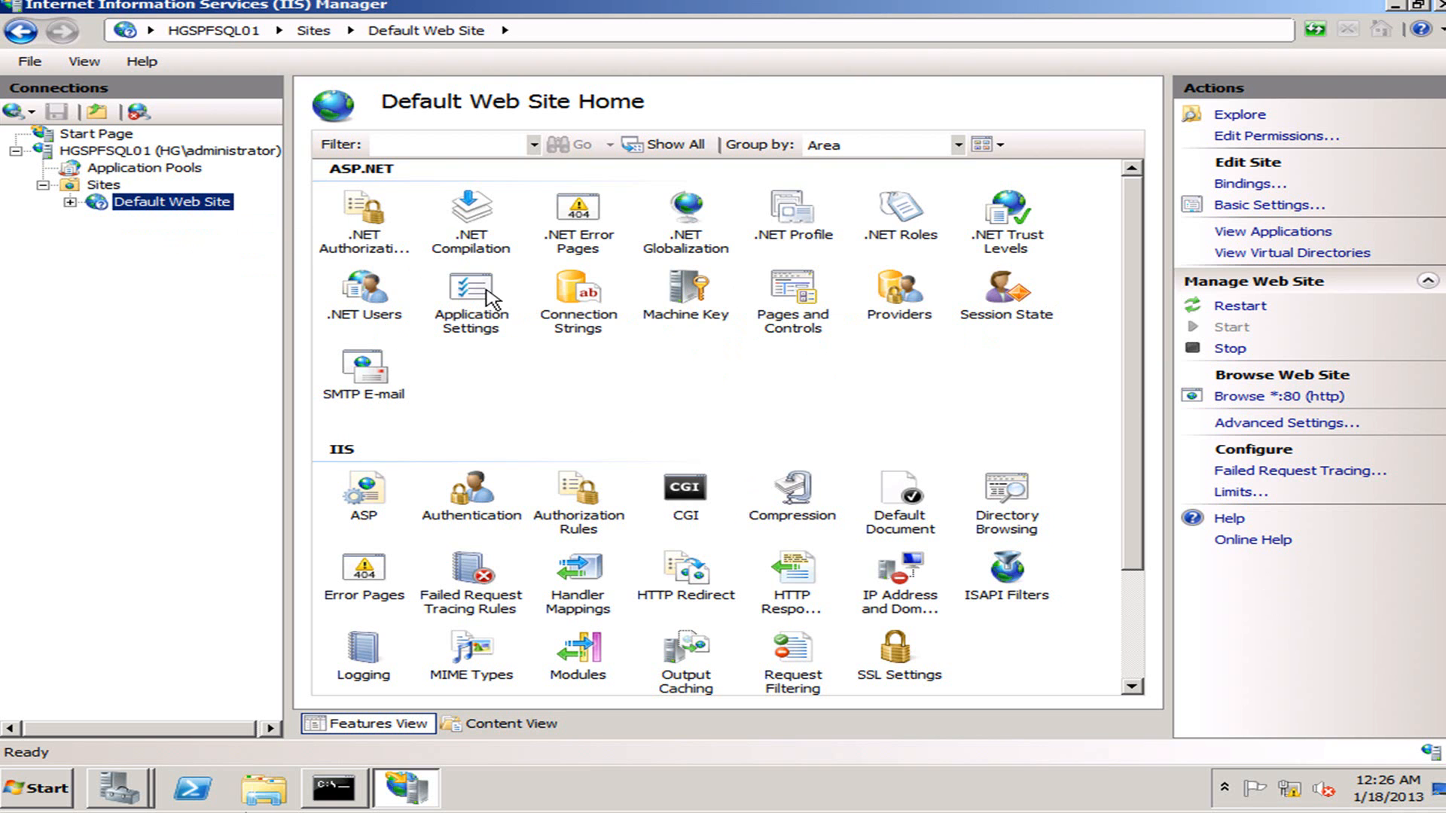
pyautogui.click(99, 187)
pyautogui.click(151, 202)
pyautogui.click(99, 189)
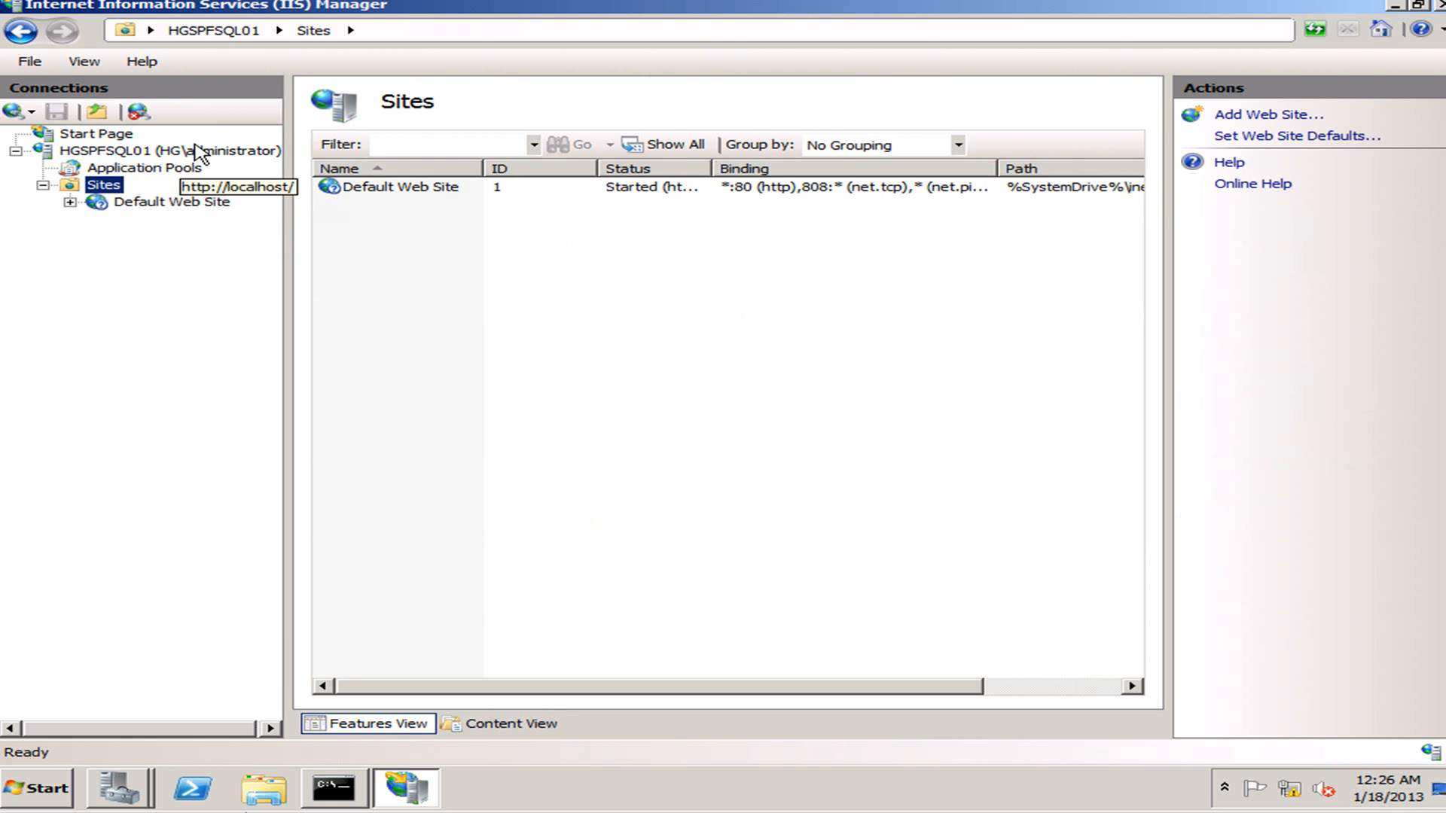
pyautogui.click(186, 168)
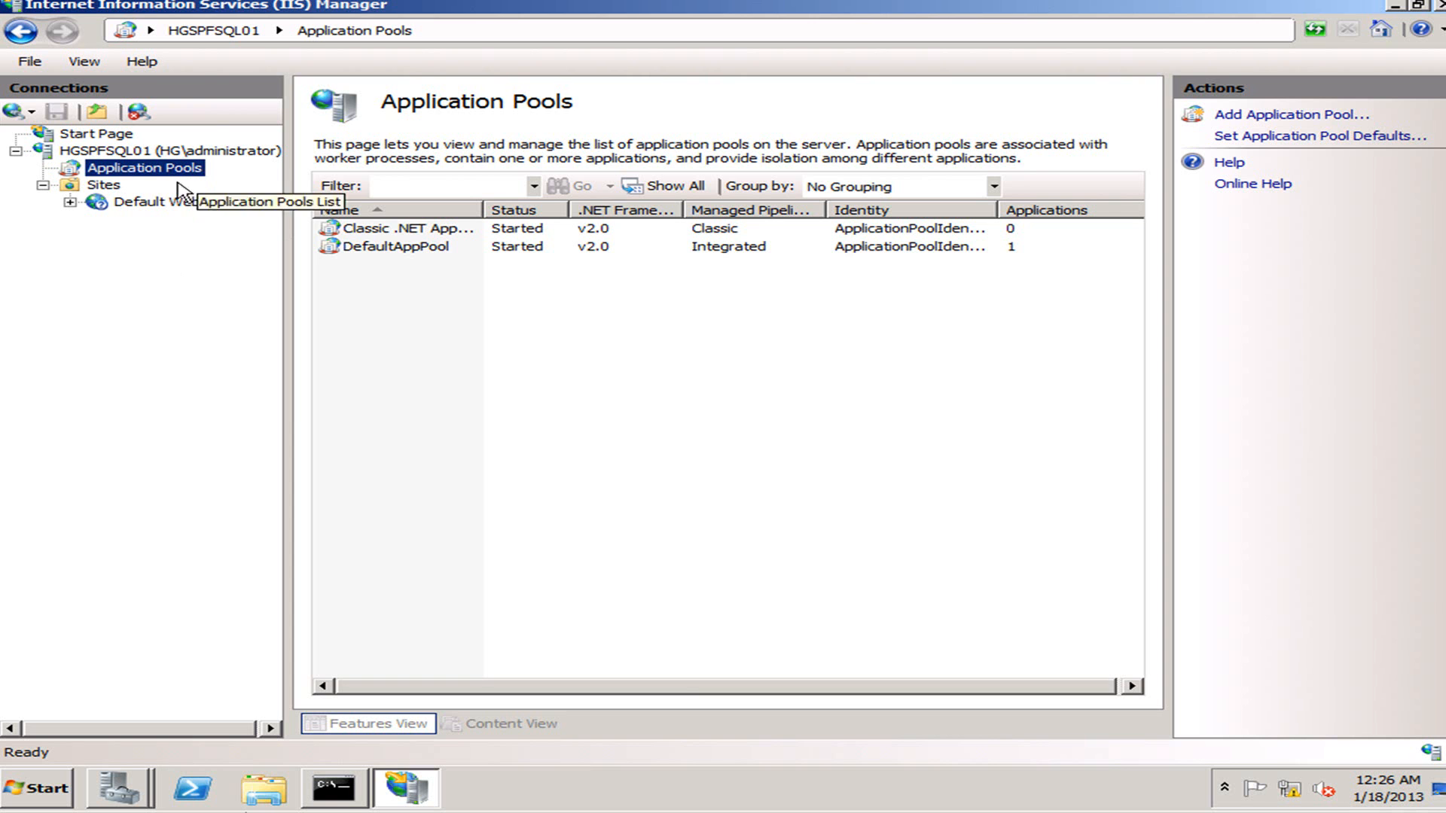
# Examine the Application Pool and Bindings entries in the Default Web Site's advanced settings, closing them without changes.
pyautogui.click(152, 202)
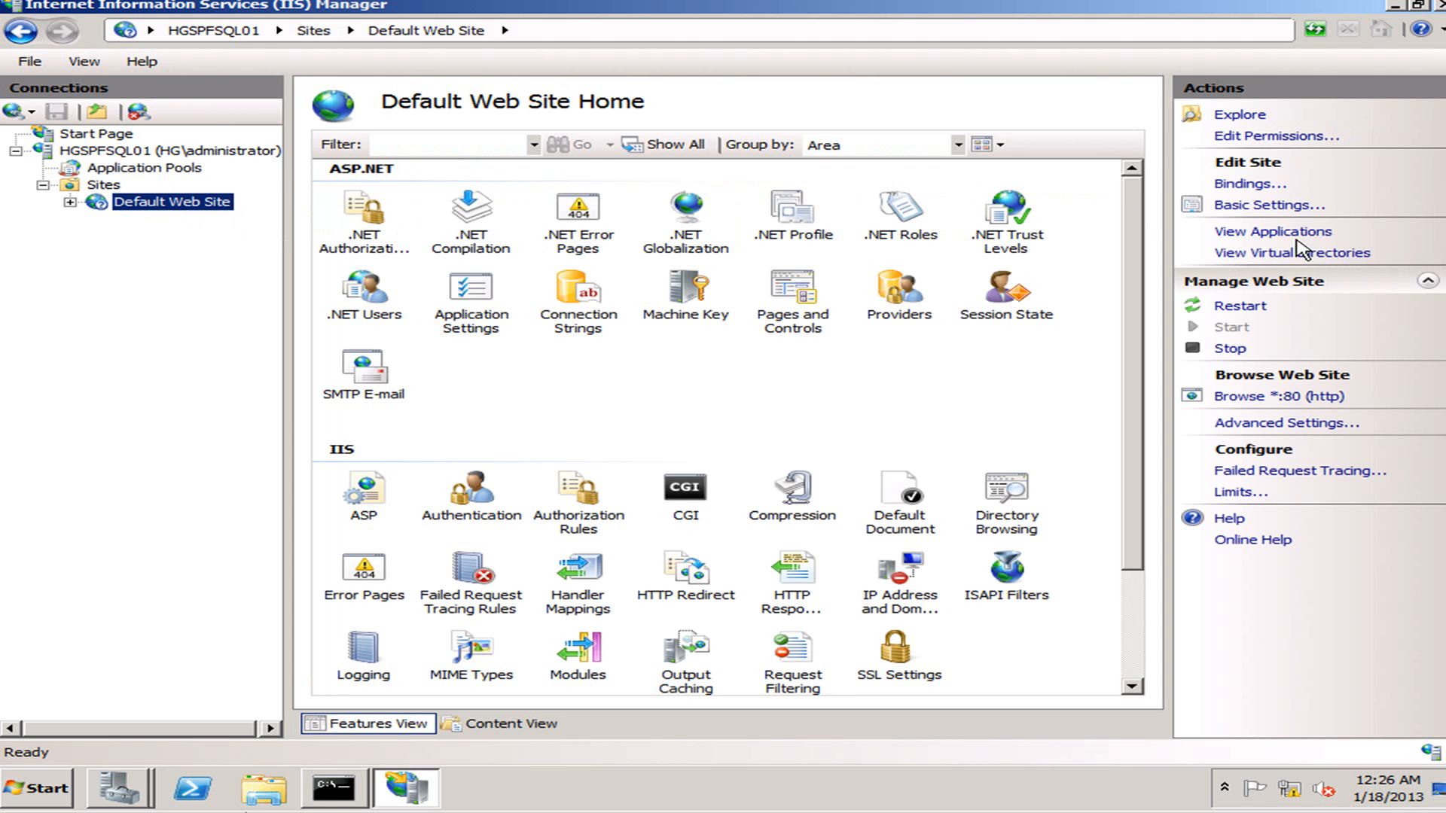
pyautogui.click(1287, 423)
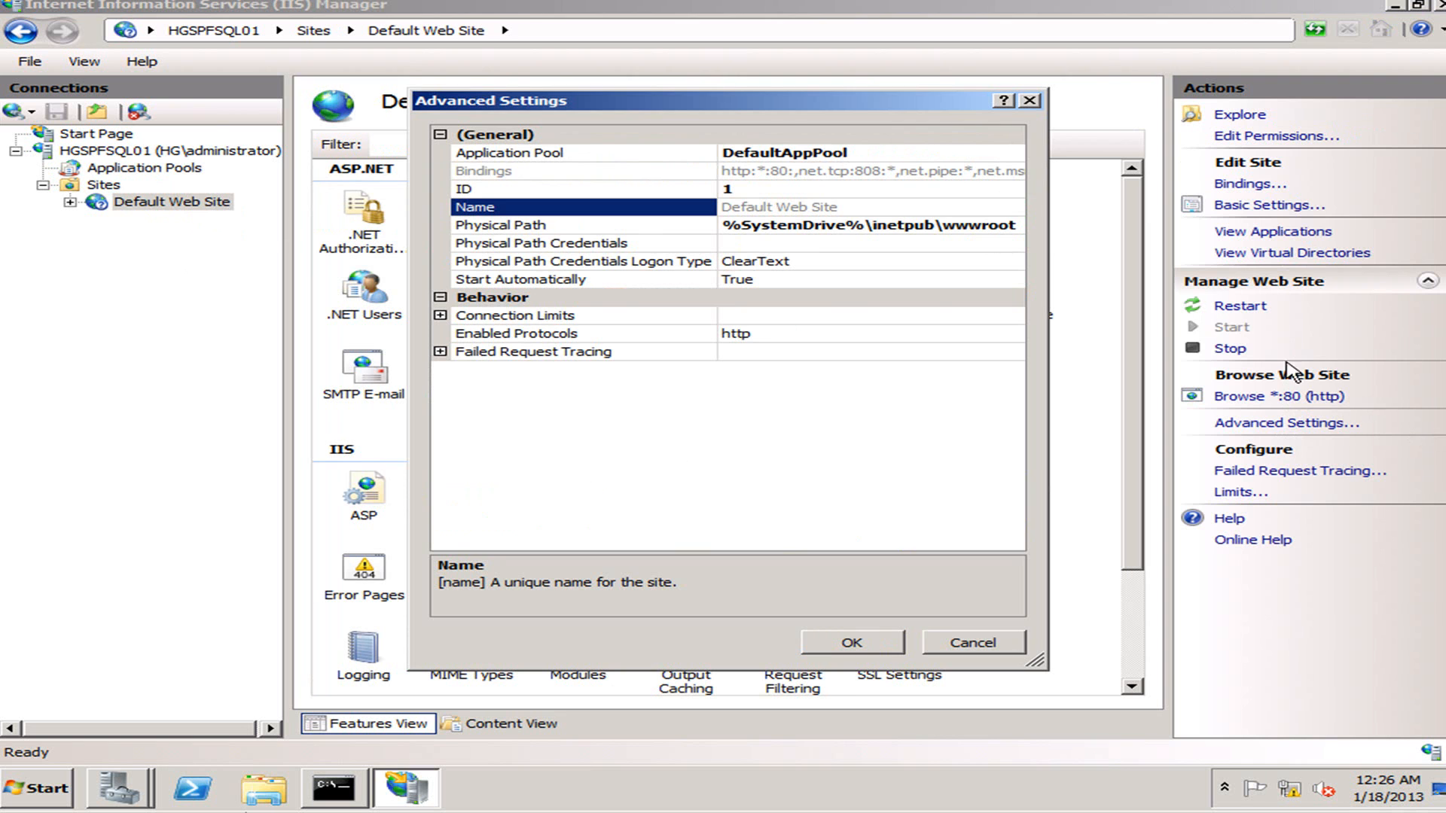
pyautogui.click(503, 155)
pyautogui.click(656, 171)
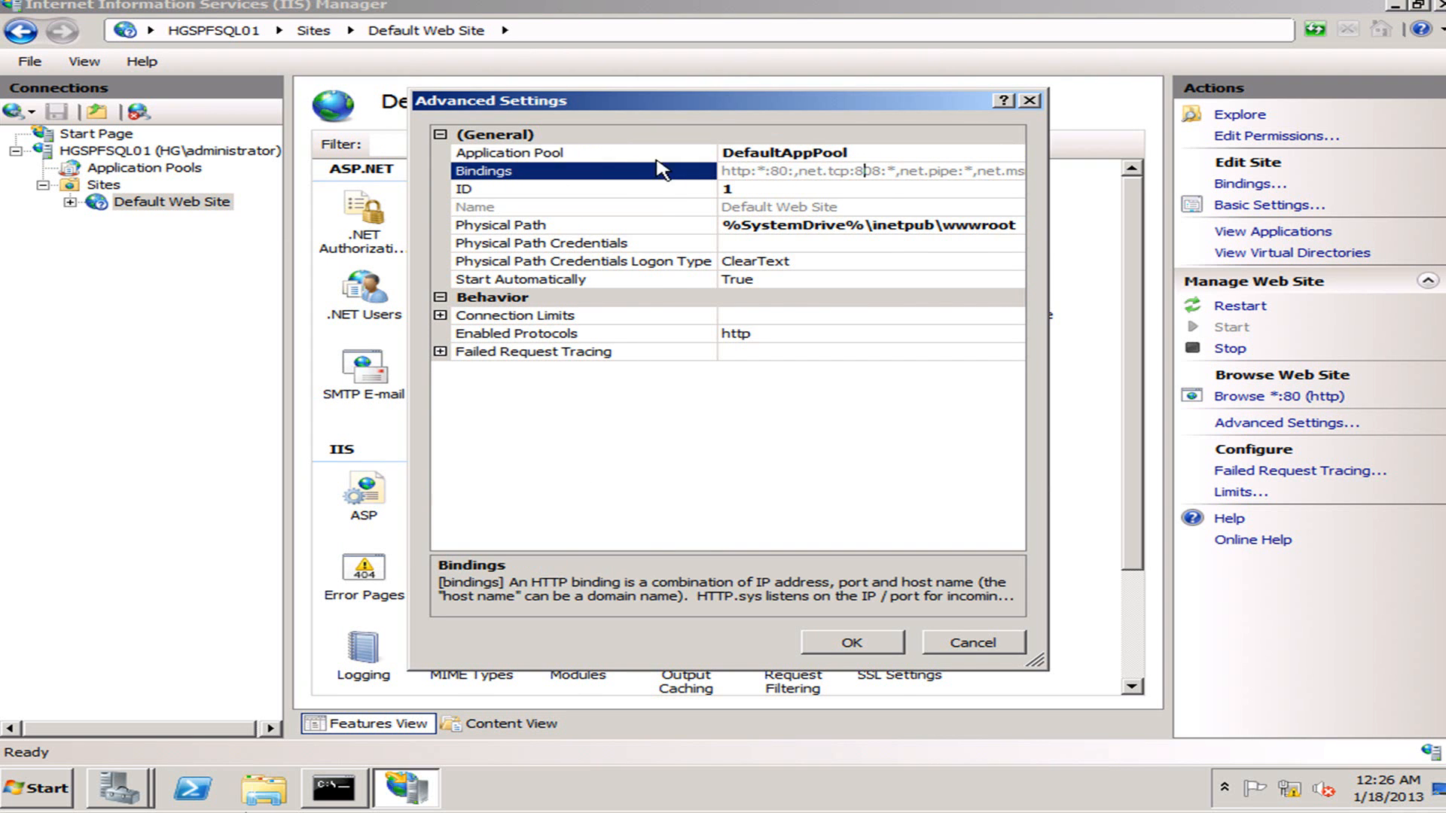
pyautogui.click(976, 643)
# Review the basic and advanced settings of DefaultAppPool, including its recycling options, and cancel both dialogs.
pyautogui.click(147, 169)
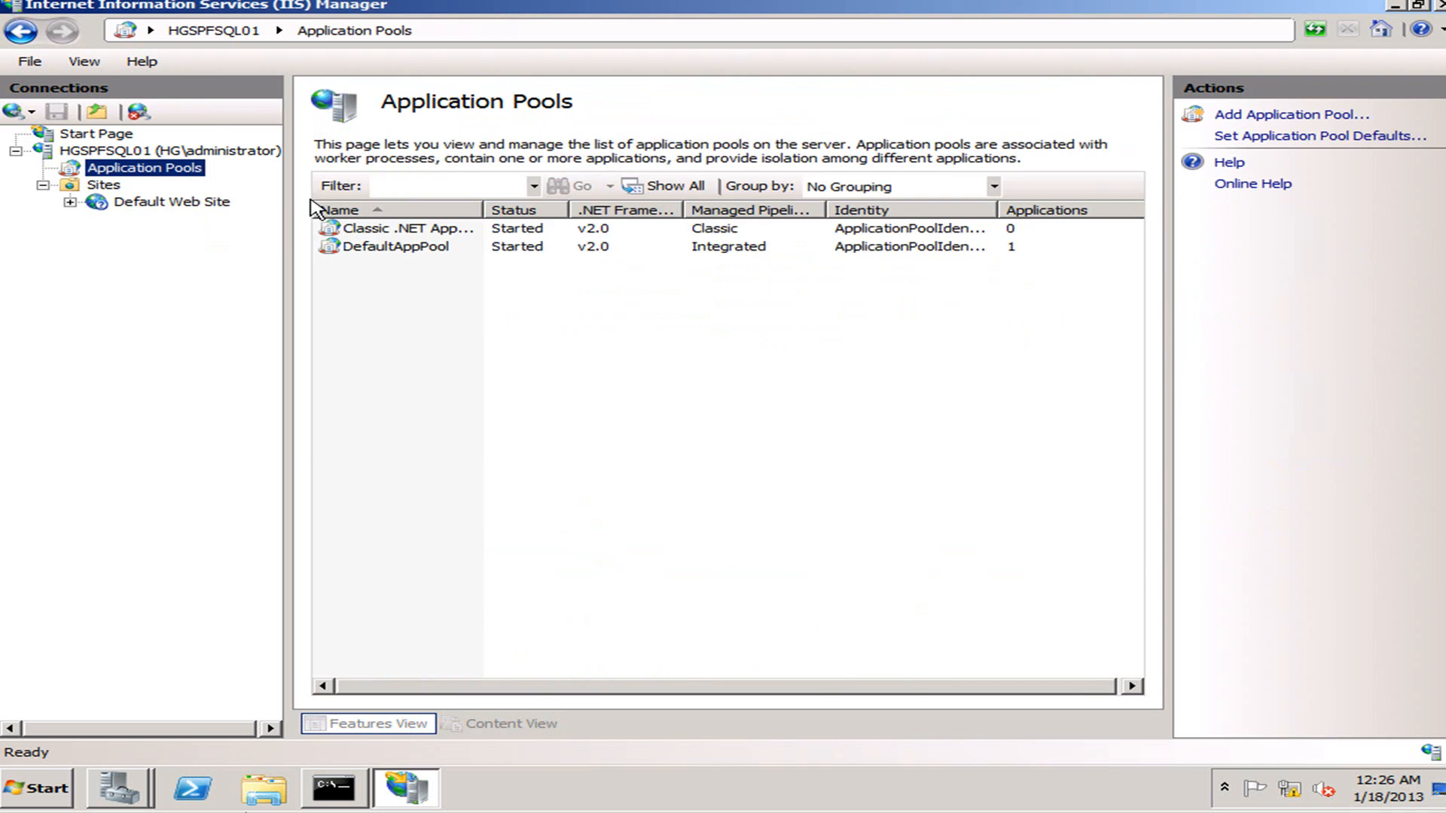
pyautogui.click(437, 252)
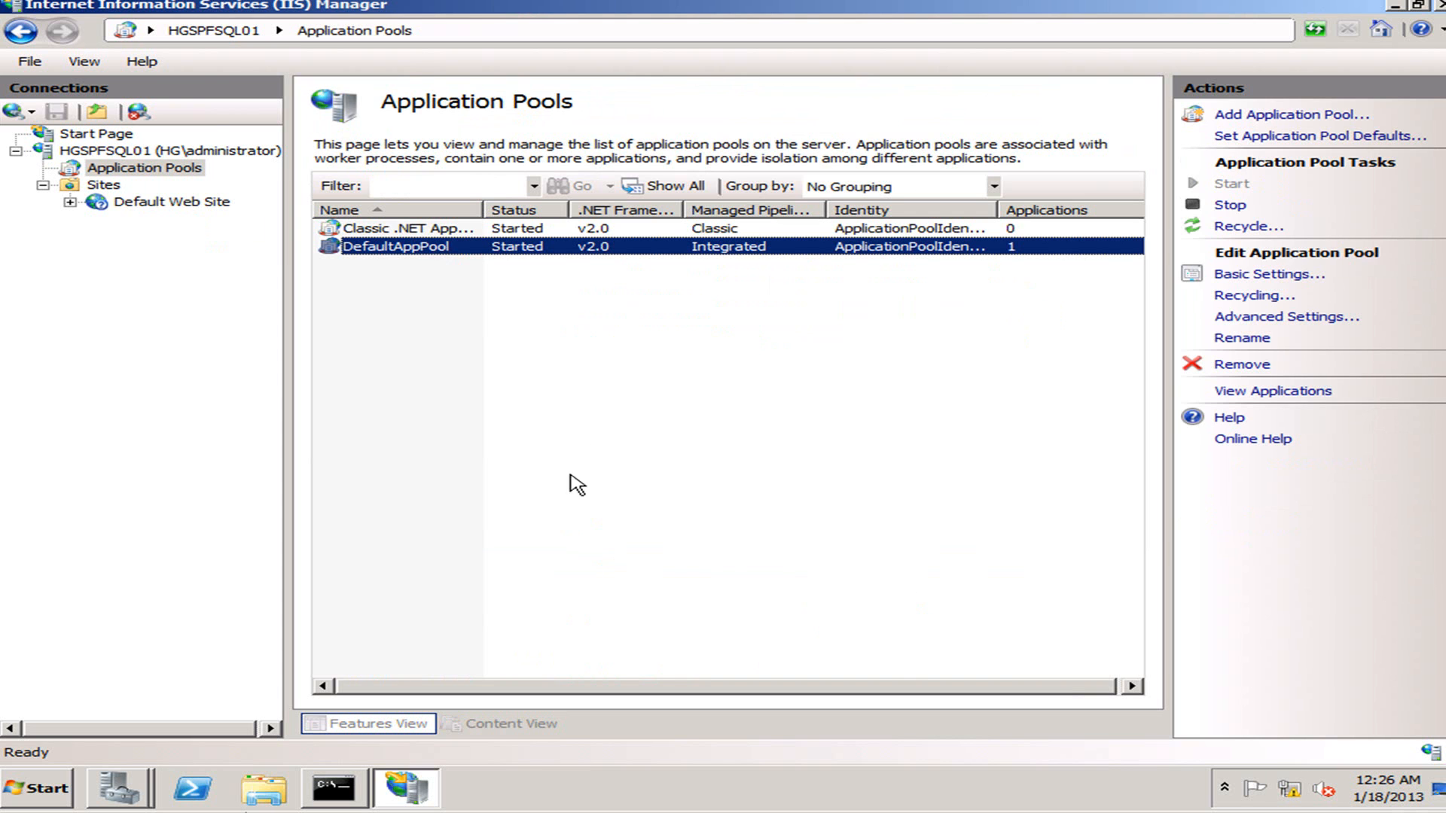
pyautogui.doubleClick(433, 249)
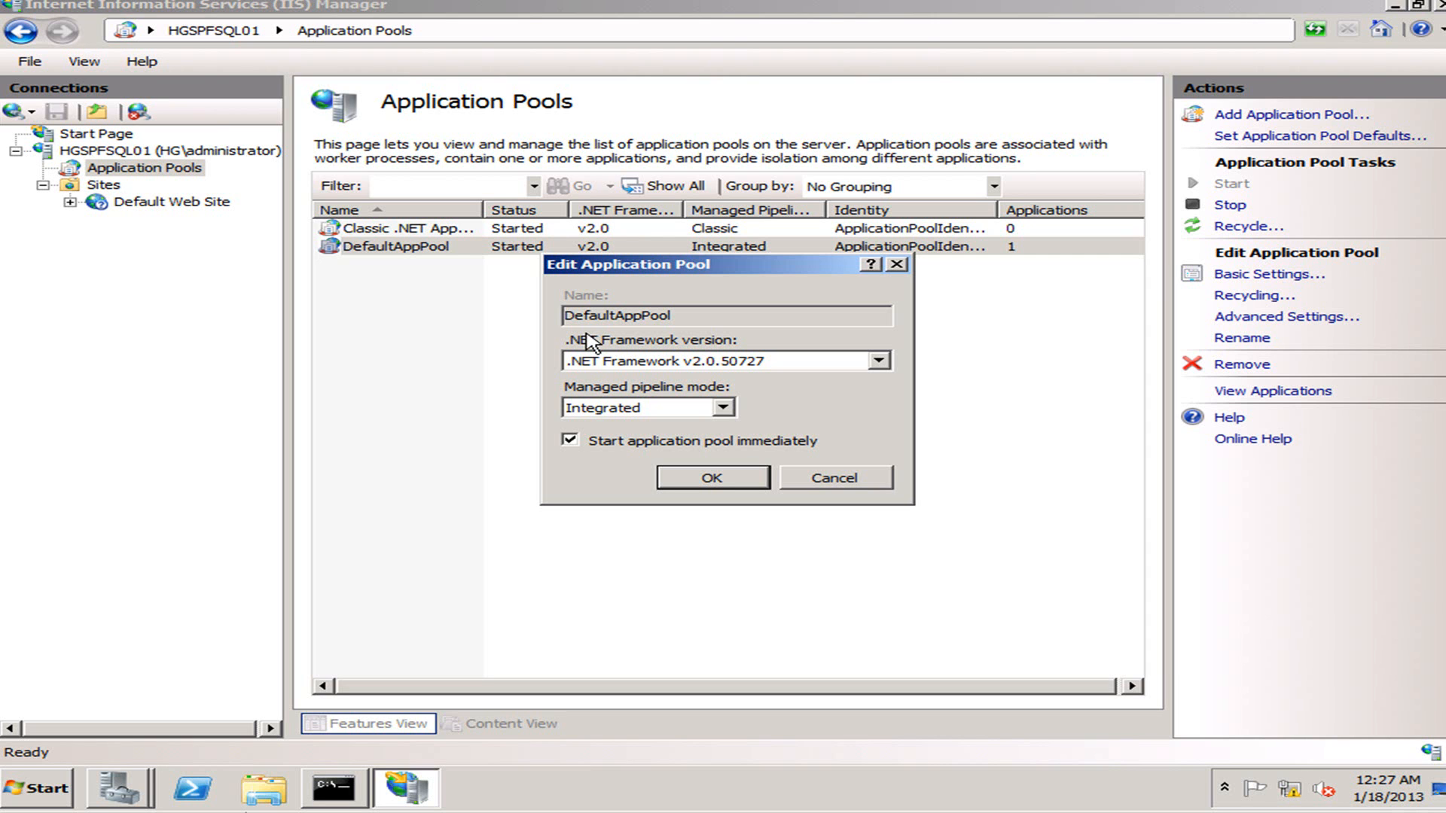
pyautogui.click(836, 479)
pyautogui.click(1324, 320)
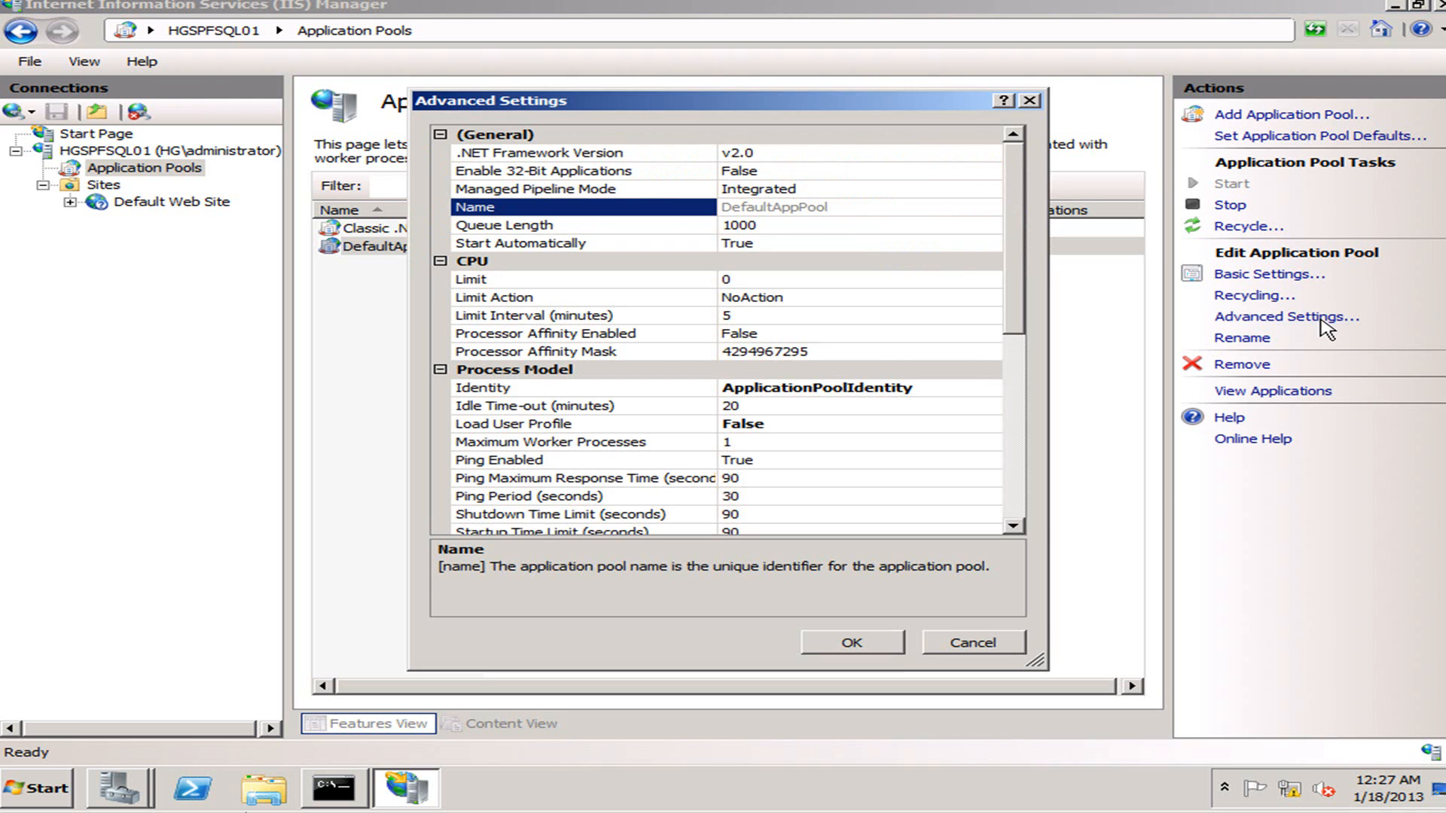
pyautogui.scroll(-7, 644, 396)
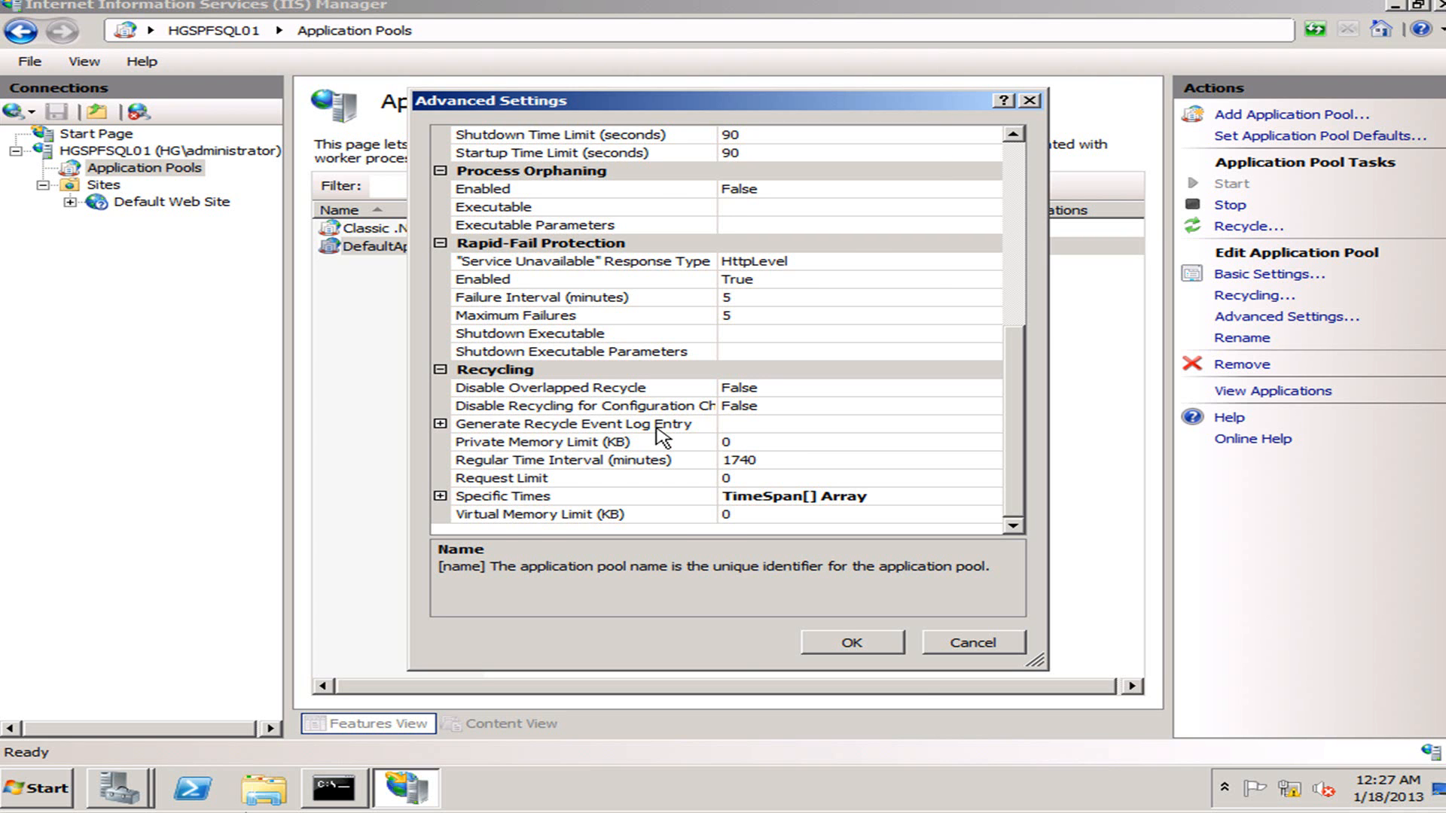
pyautogui.scroll(3, 659, 435)
pyautogui.click(962, 645)
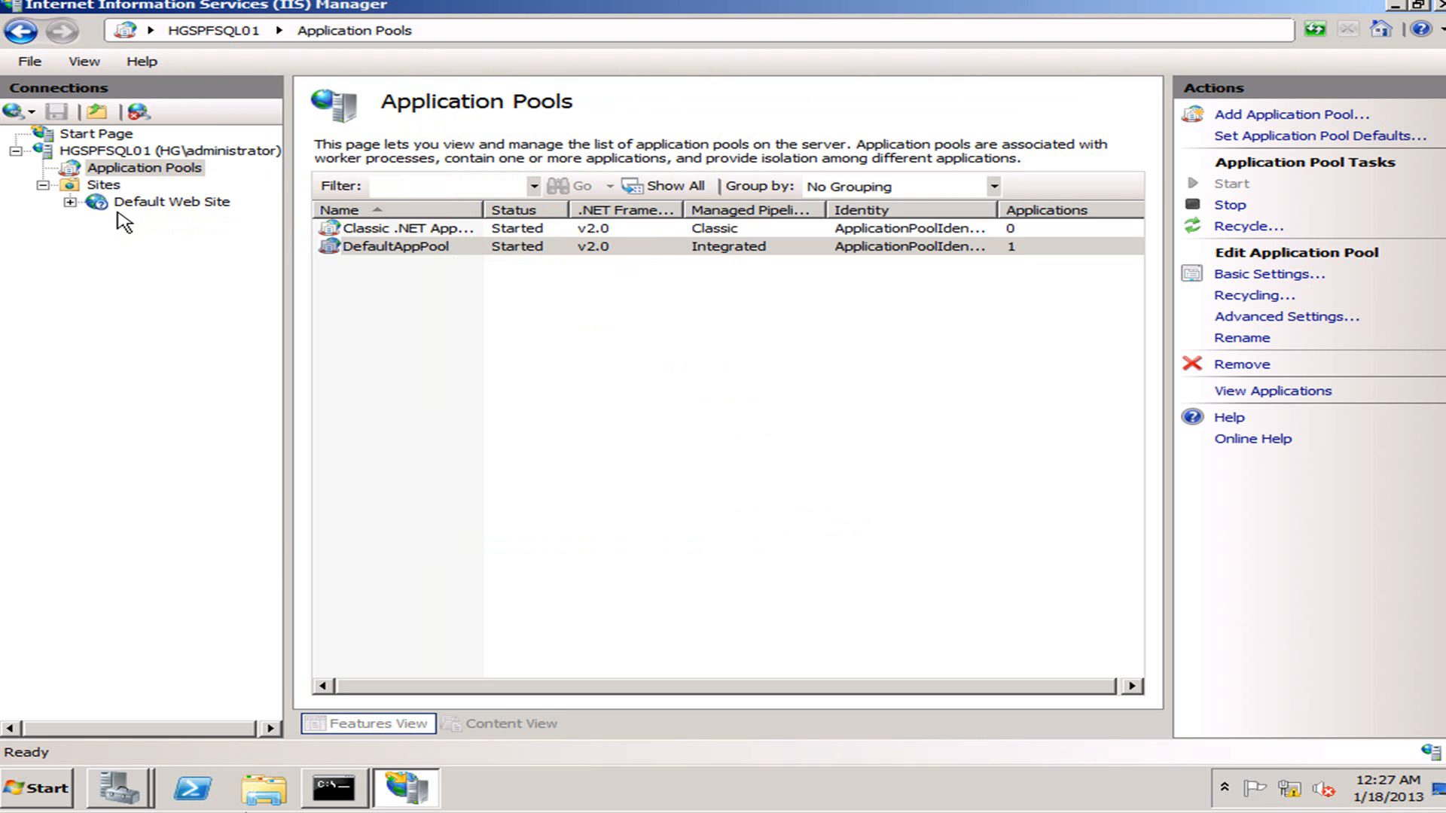
# Select the Sites node and view the commands available for it.
pyautogui.click(103, 186)
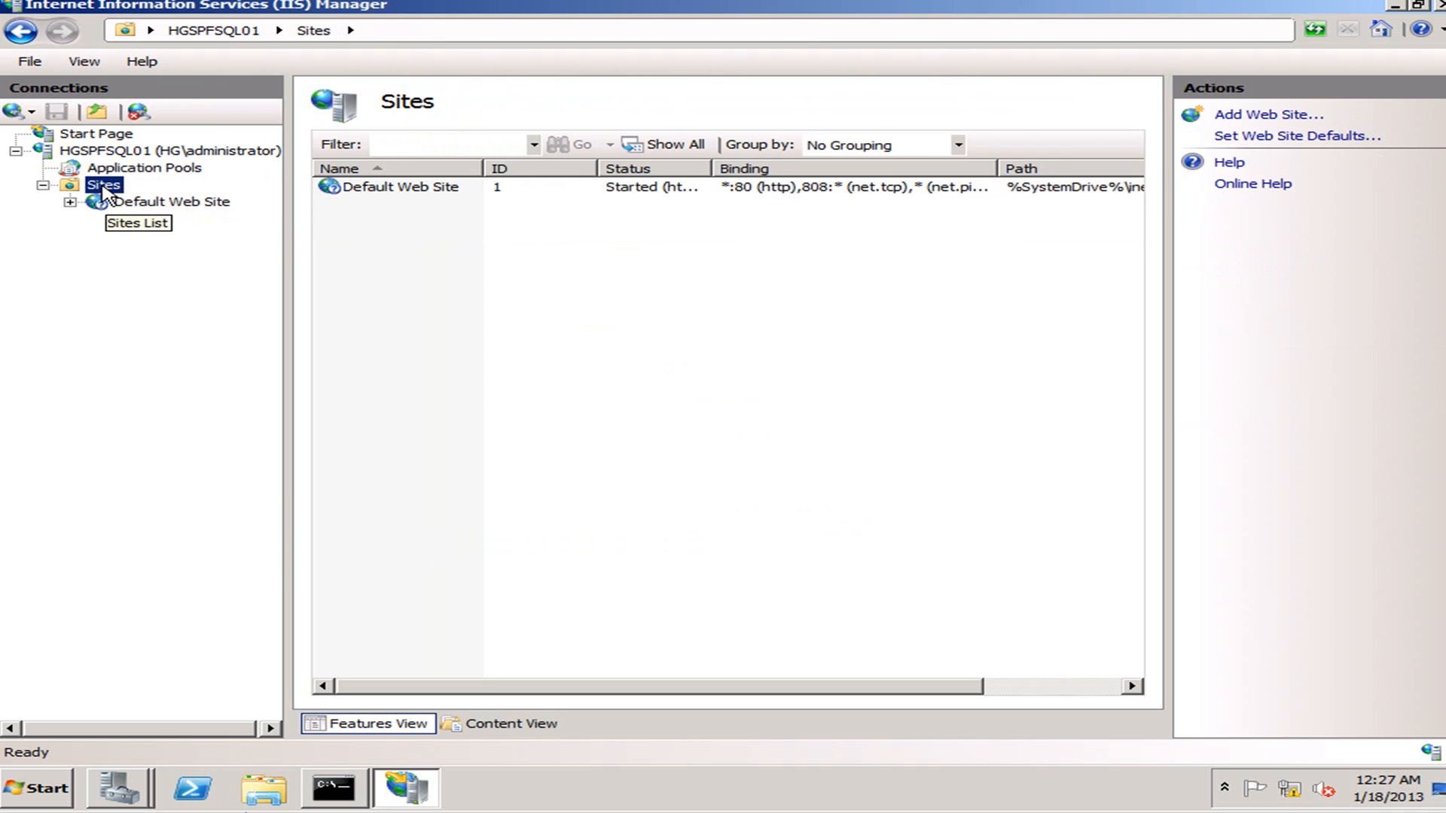
pyautogui.rightClick(103, 187)
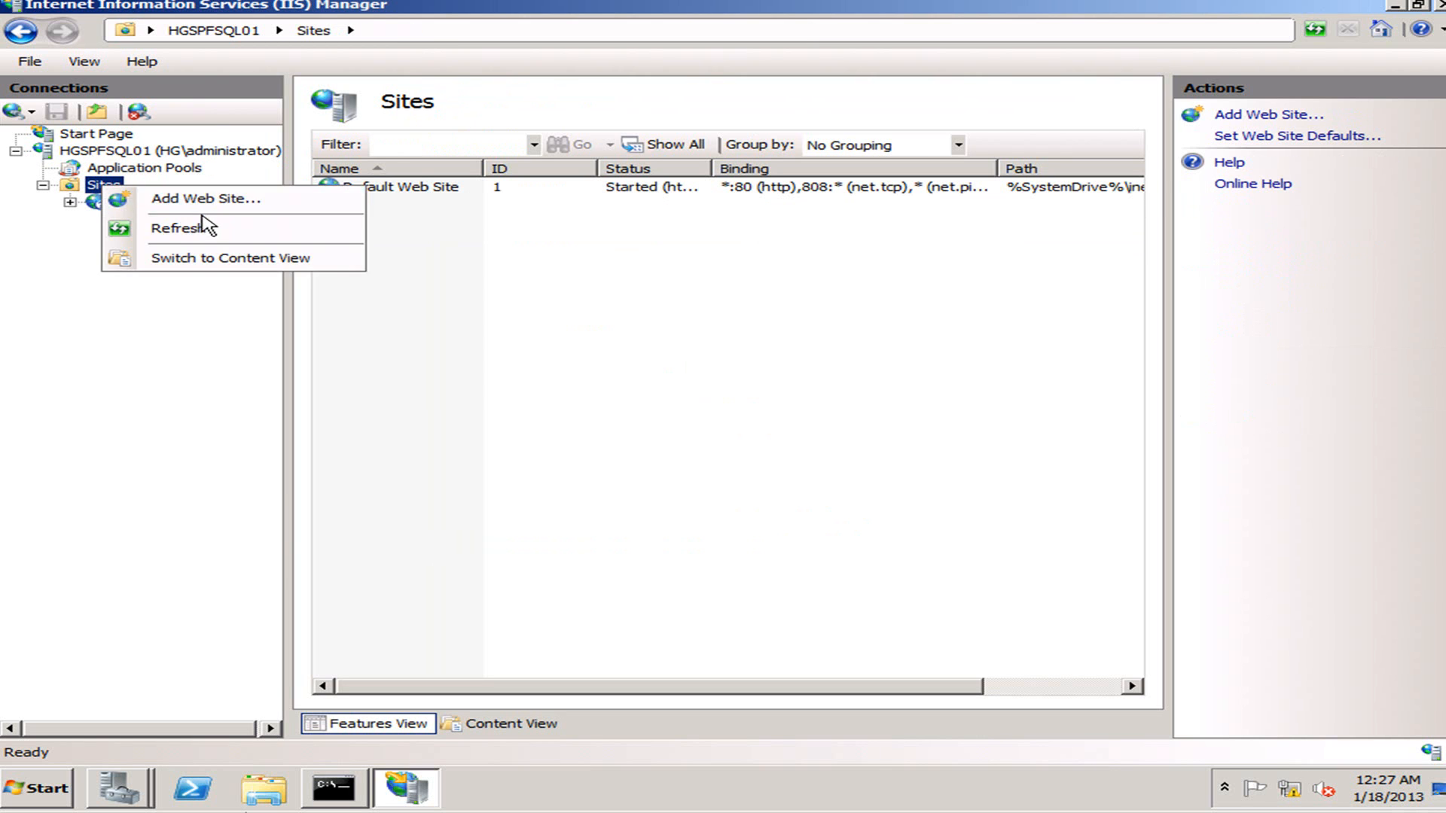
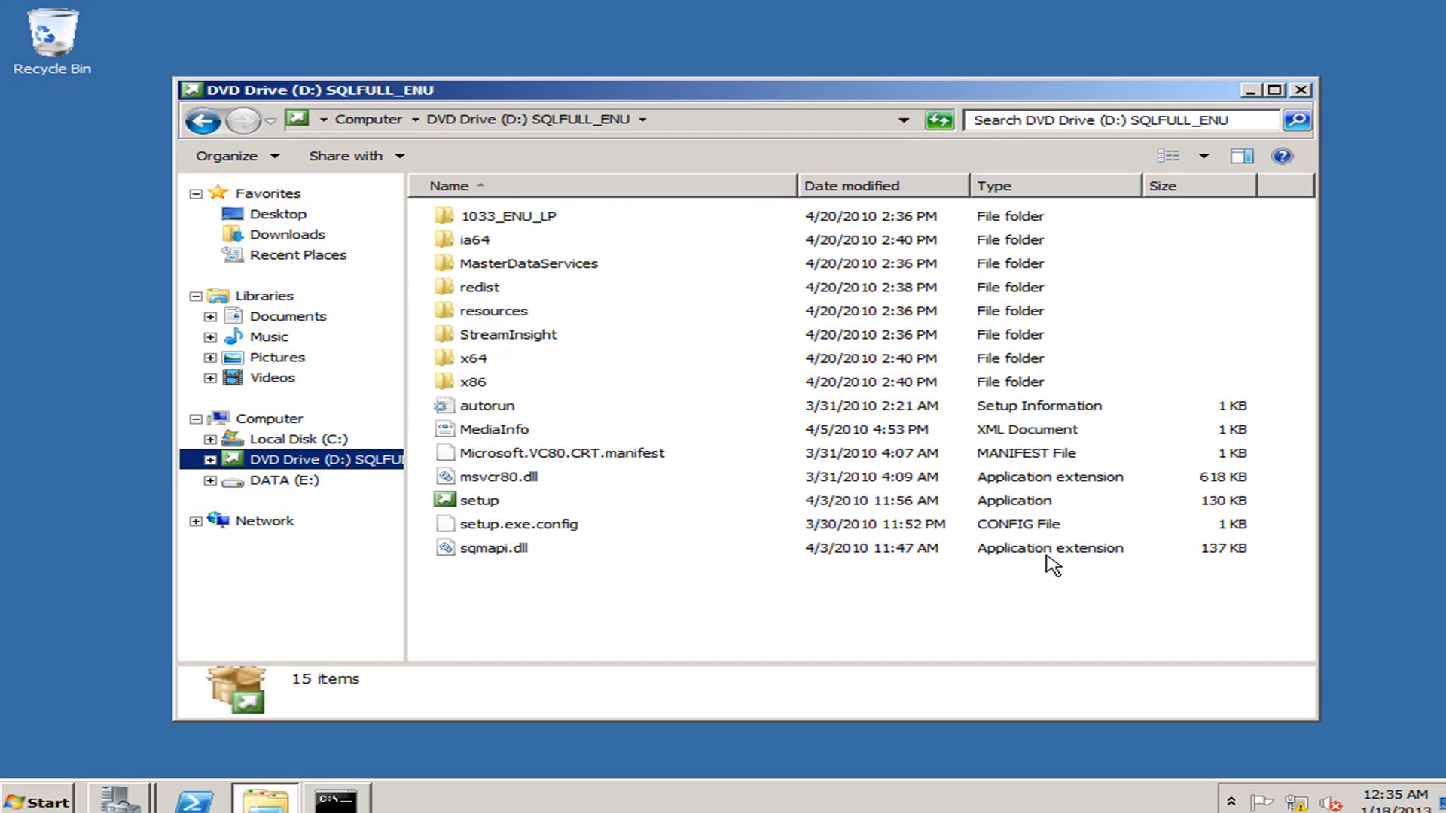
# Run the setup application on the SQLFULL_ENU DVD as administrator and bring SQL Server Installation Center to the front.
pyautogui.click(38, 802)
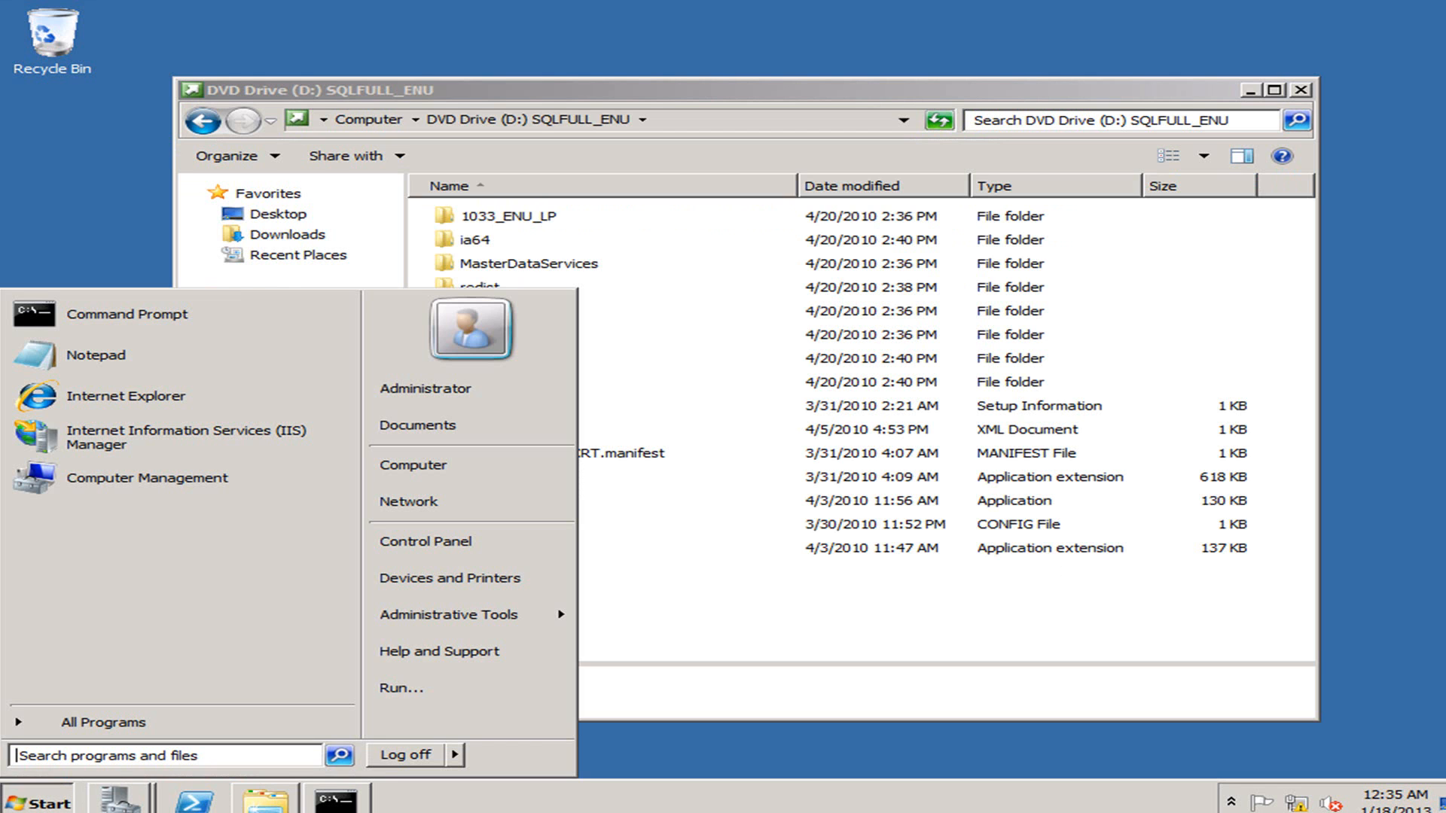
pyautogui.click(835, 603)
pyautogui.rightClick(500, 501)
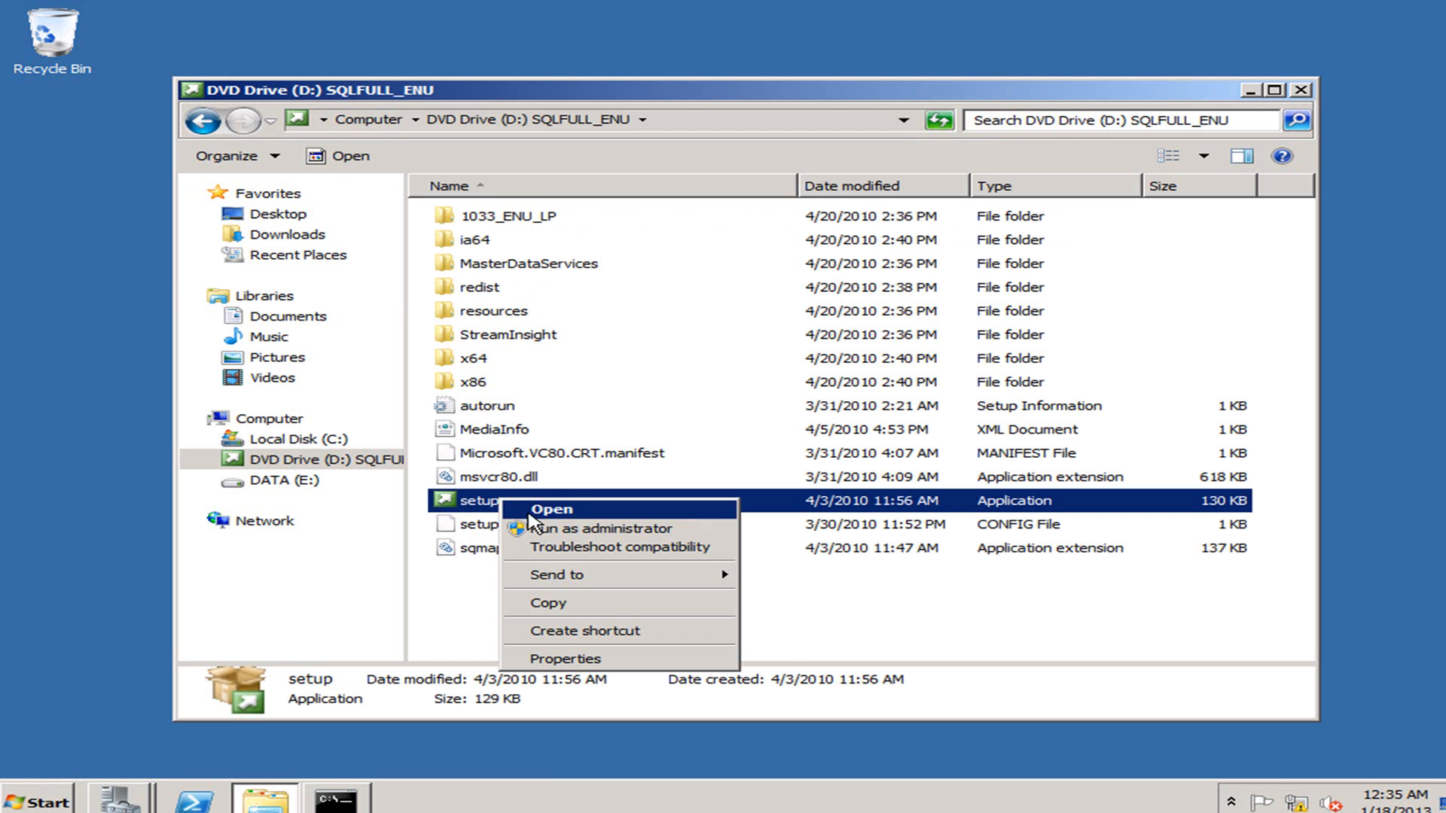
pyautogui.click(573, 528)
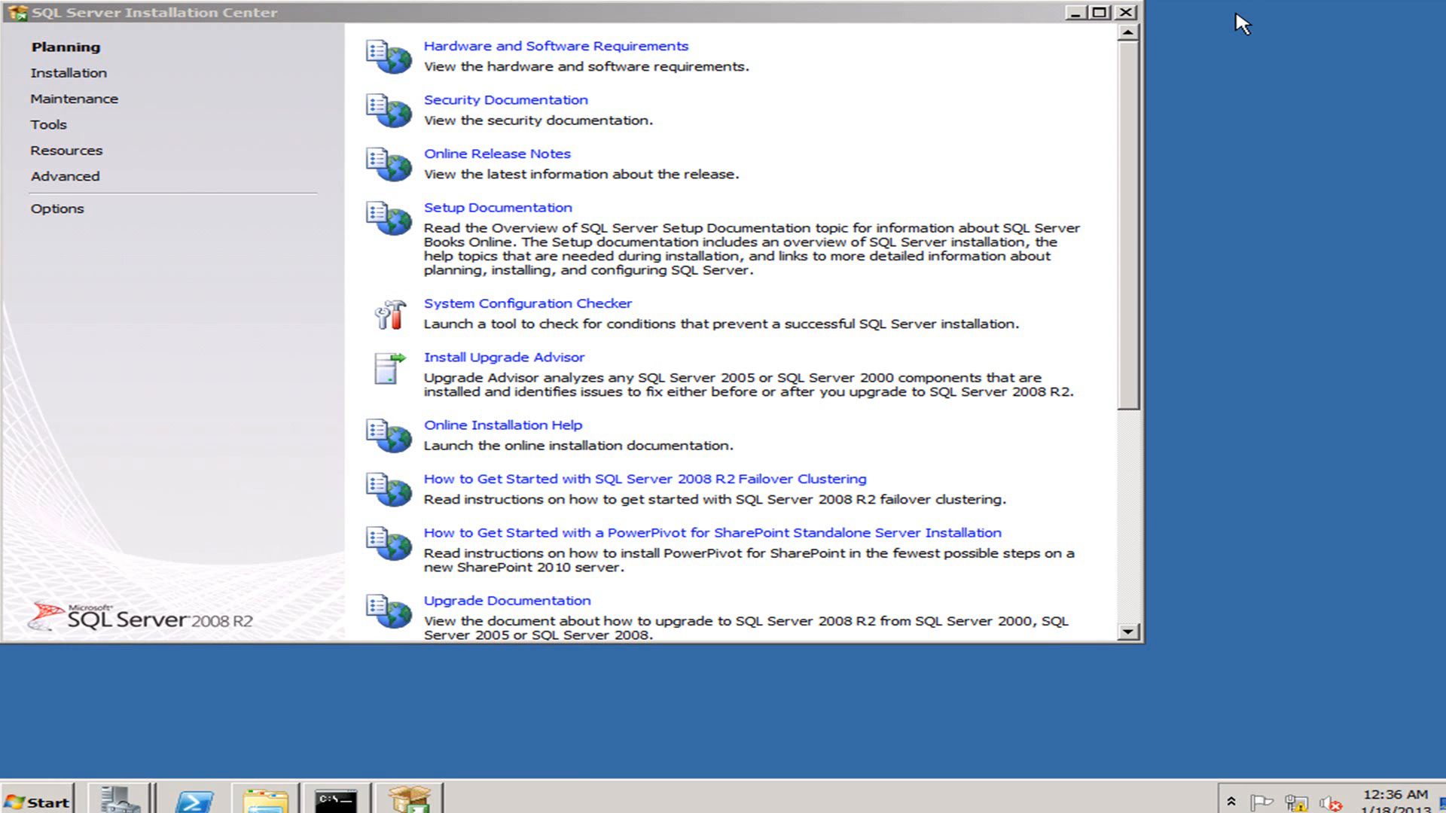
pyautogui.click(858, 34)
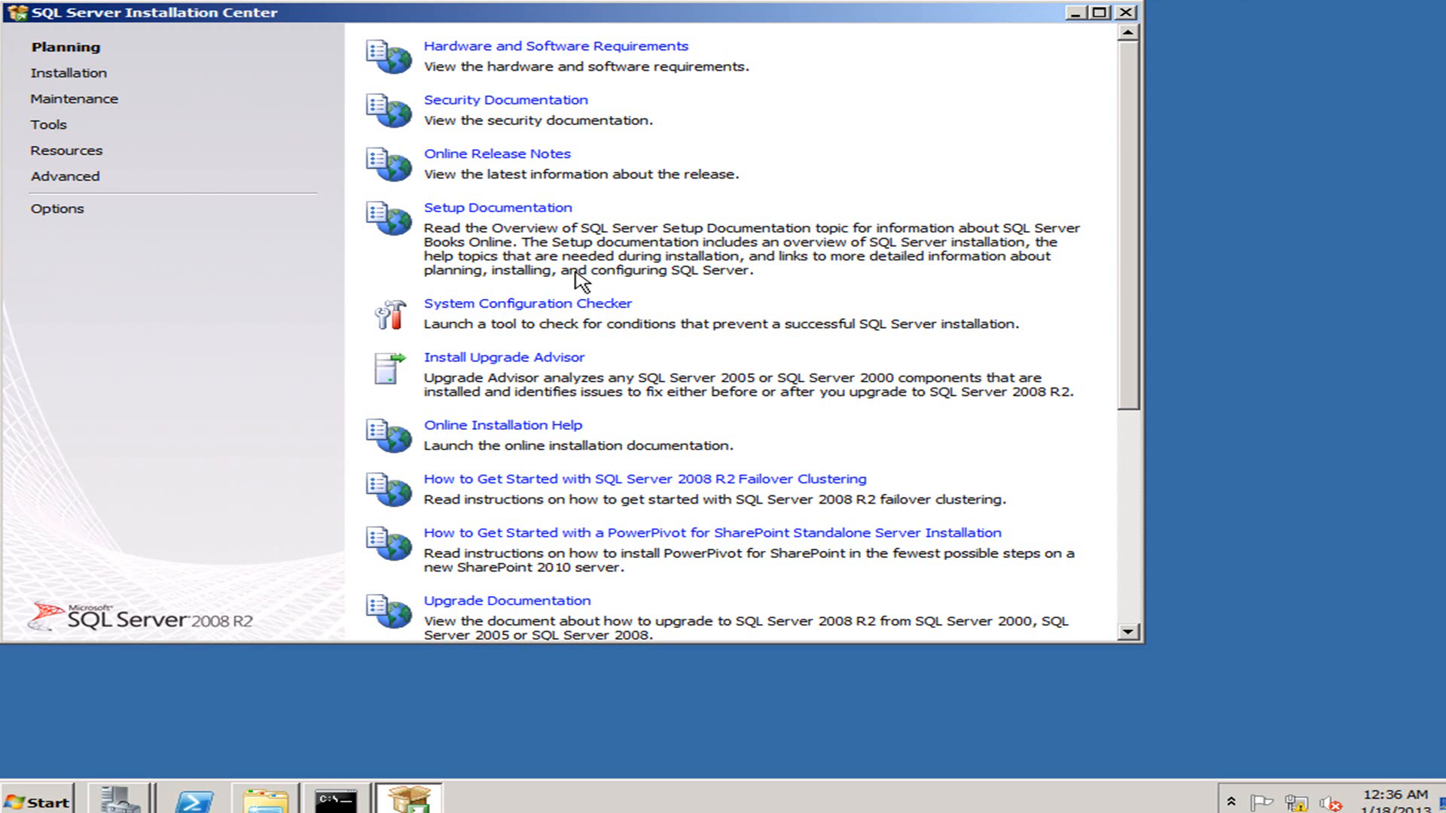
# Run the System Configuration Checker, examine the detailed setup support rule results and close the checker.
pyautogui.click(566, 306)
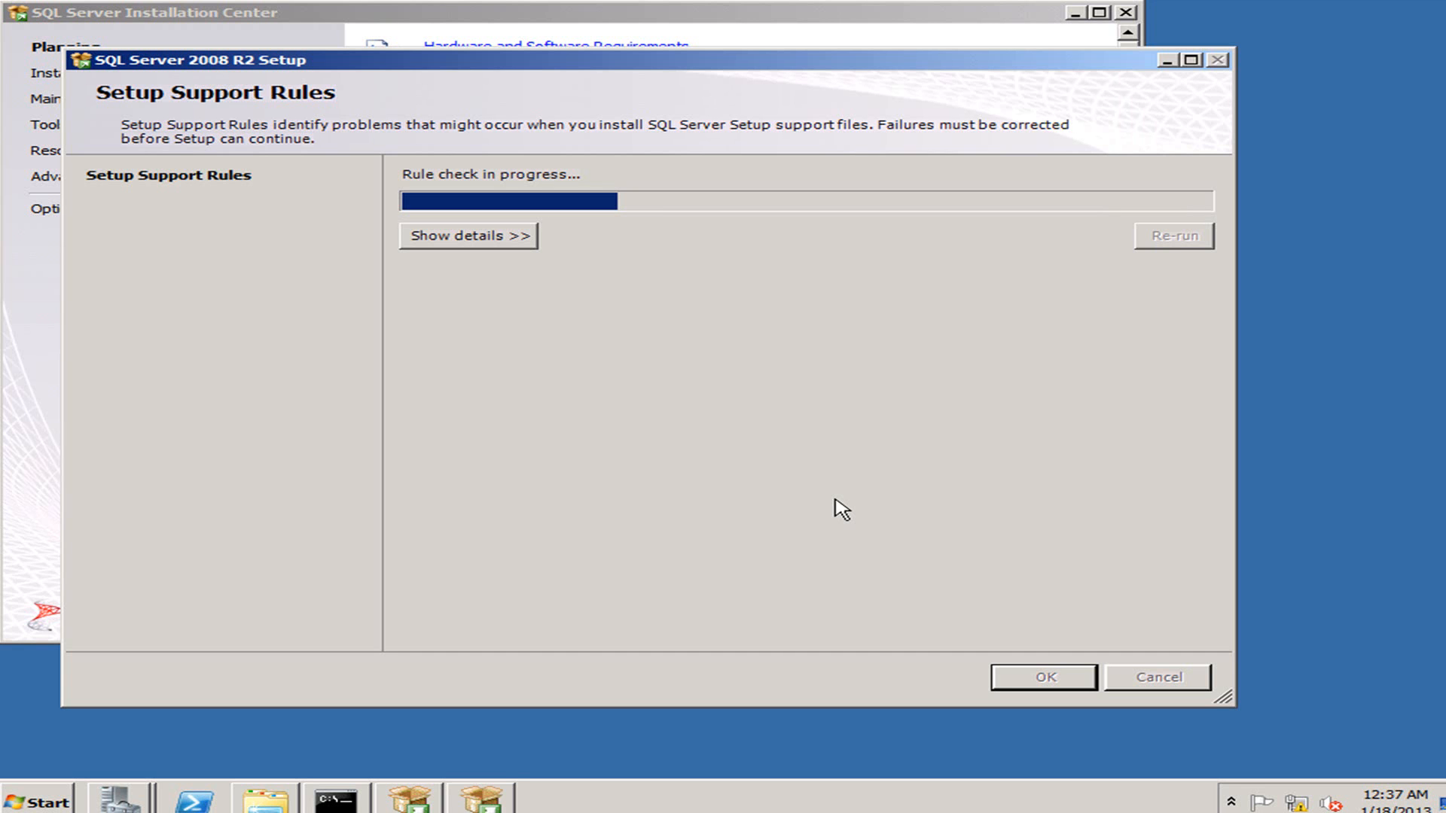
pyautogui.click(424, 240)
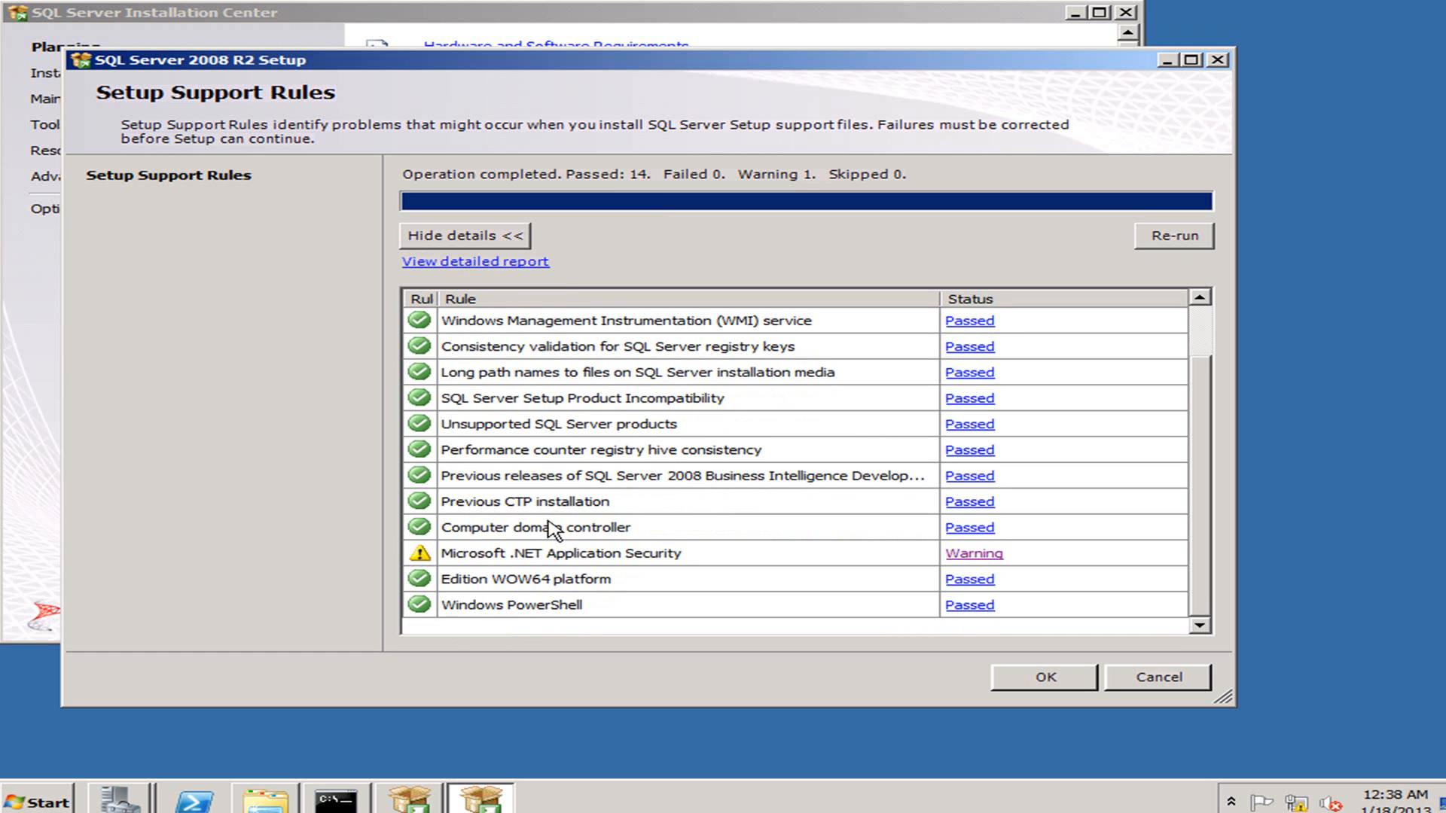
pyautogui.click(1044, 676)
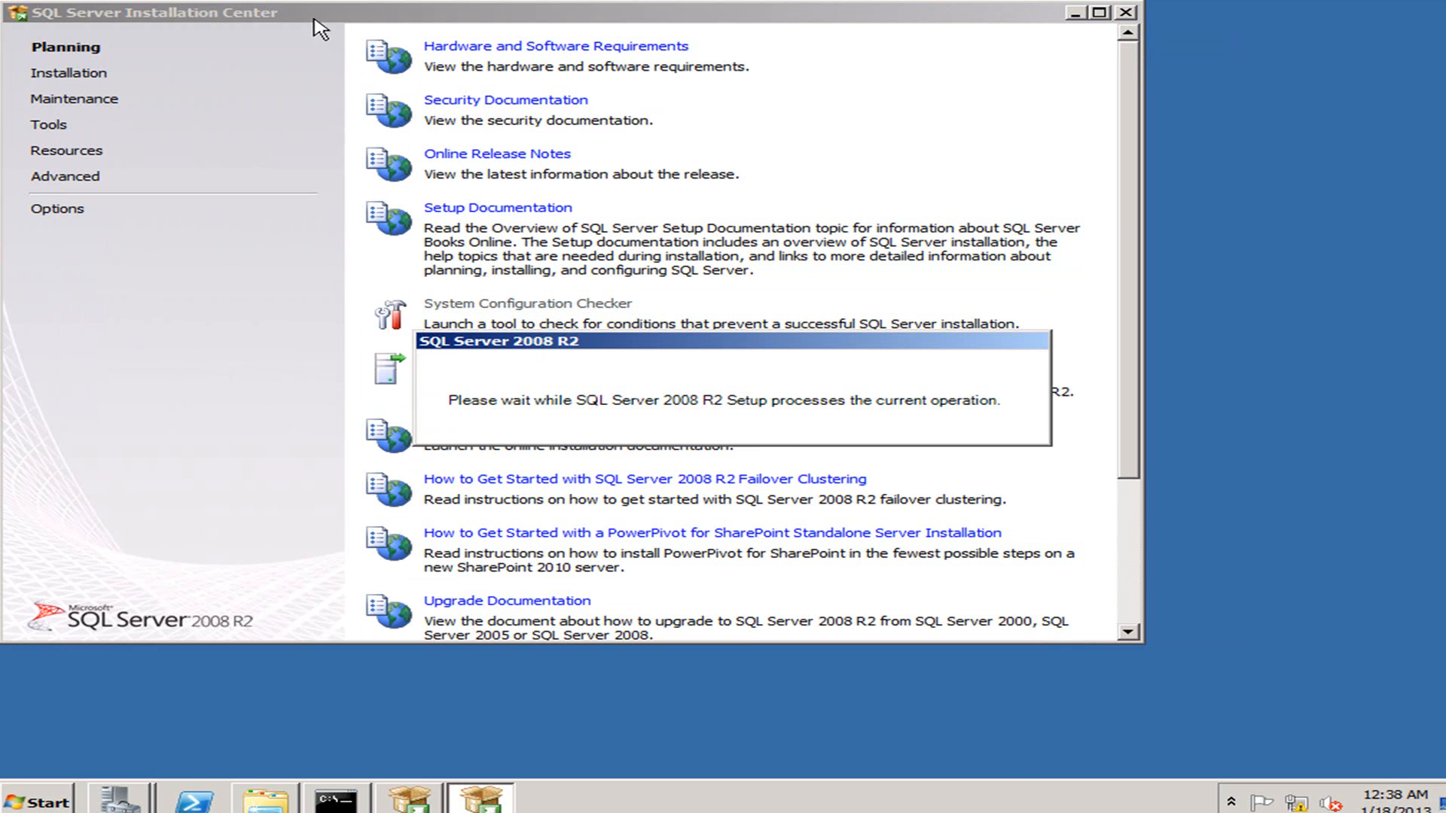
# Launch a new SQL Server 2008 R2 installation and show the details of its Setup Support Rules check.
pyautogui.click(64, 75)
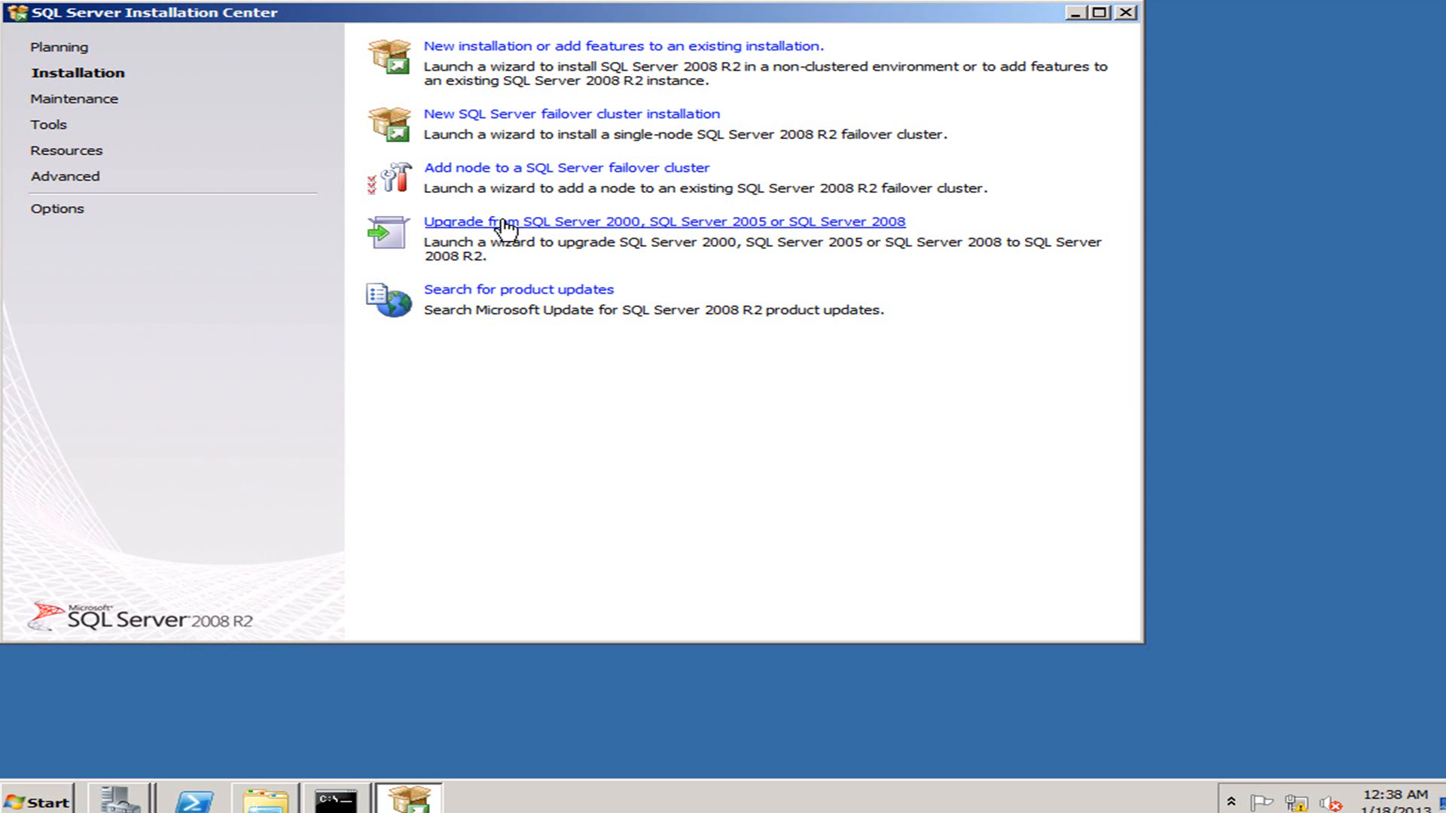
pyautogui.click(572, 48)
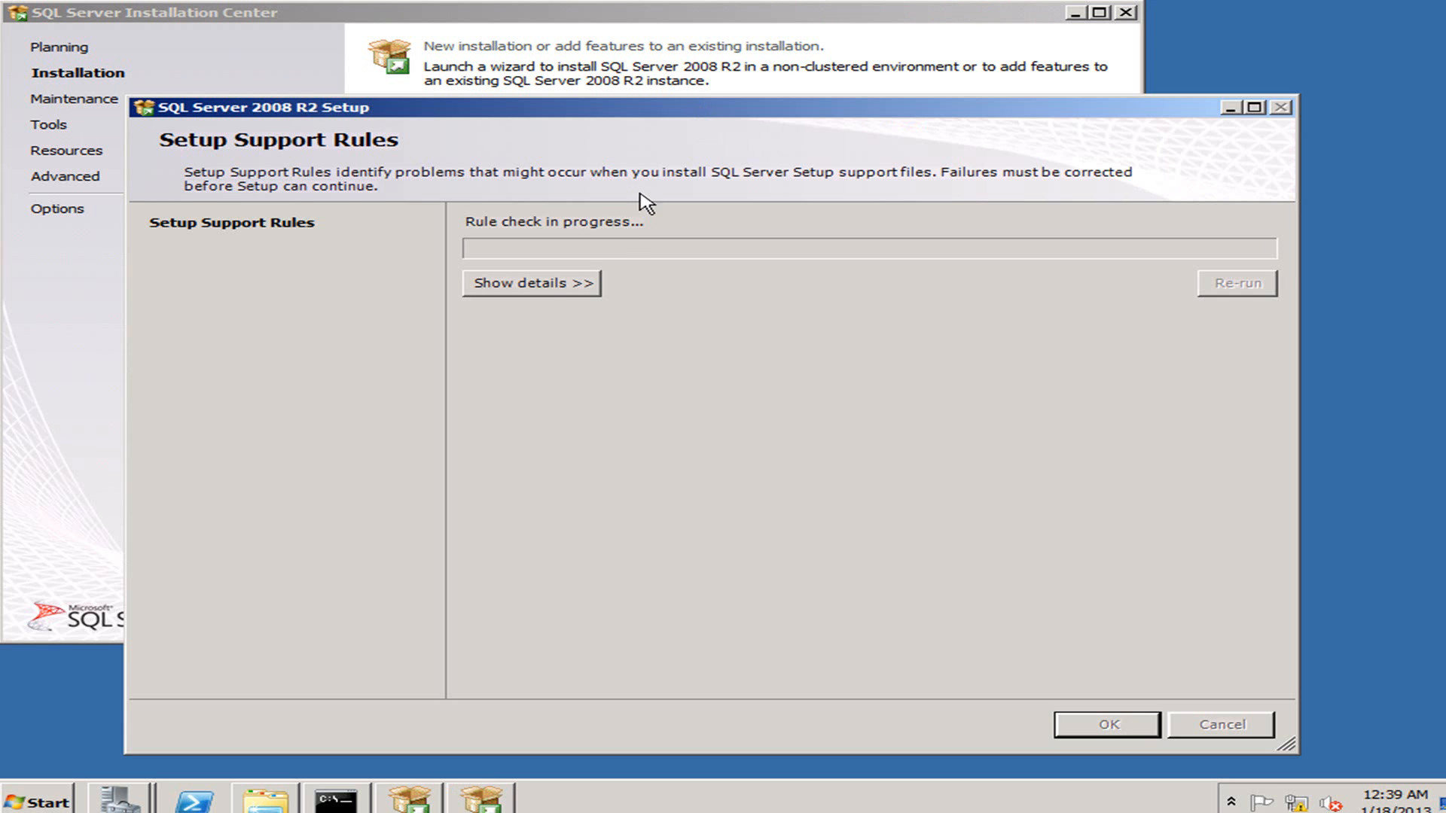
pyautogui.click(548, 287)
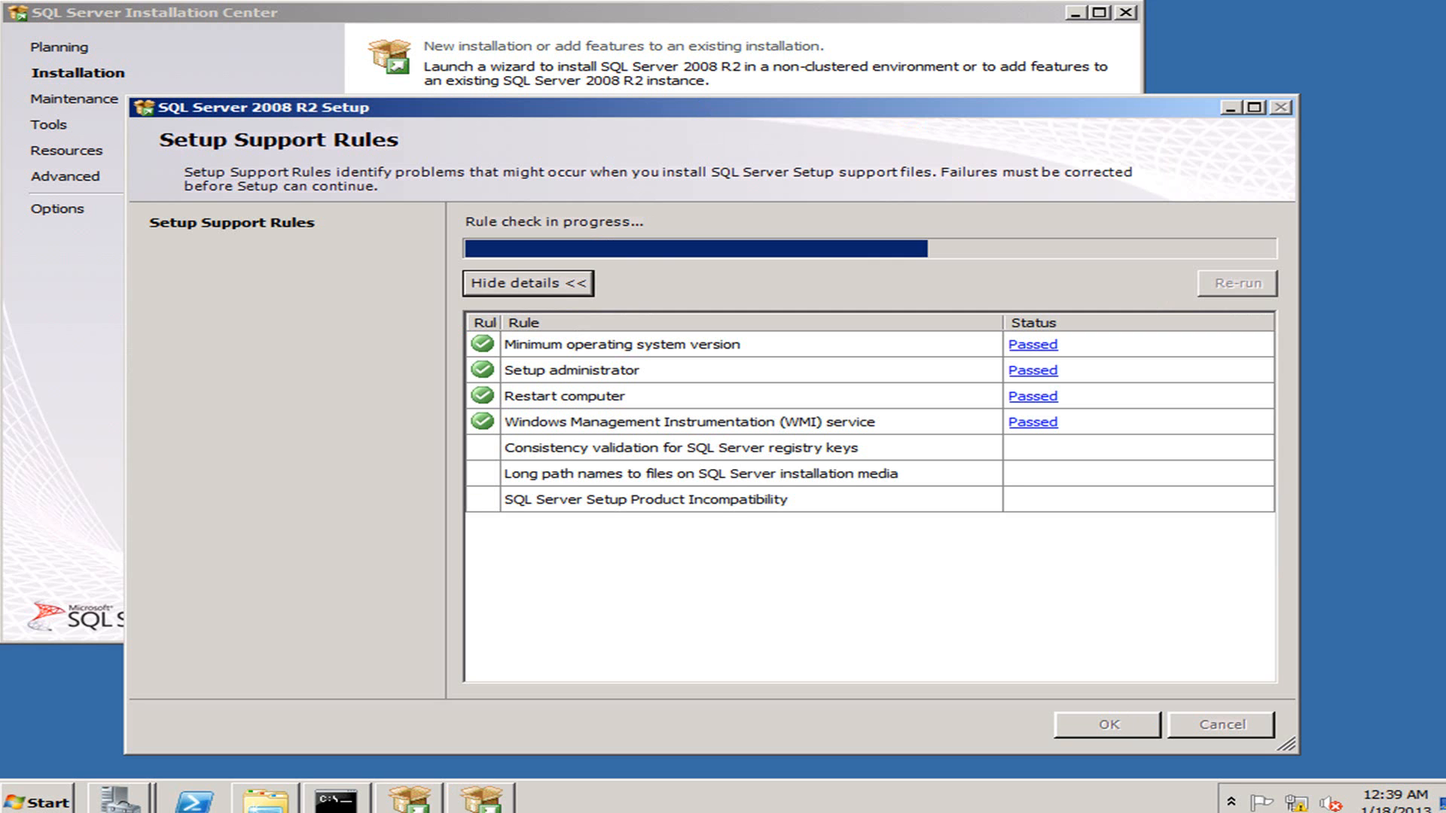
# Continue past the rule check with the prefilled product key and accept the SQL Server license terms without sending feature usage data.
pyautogui.click(1107, 725)
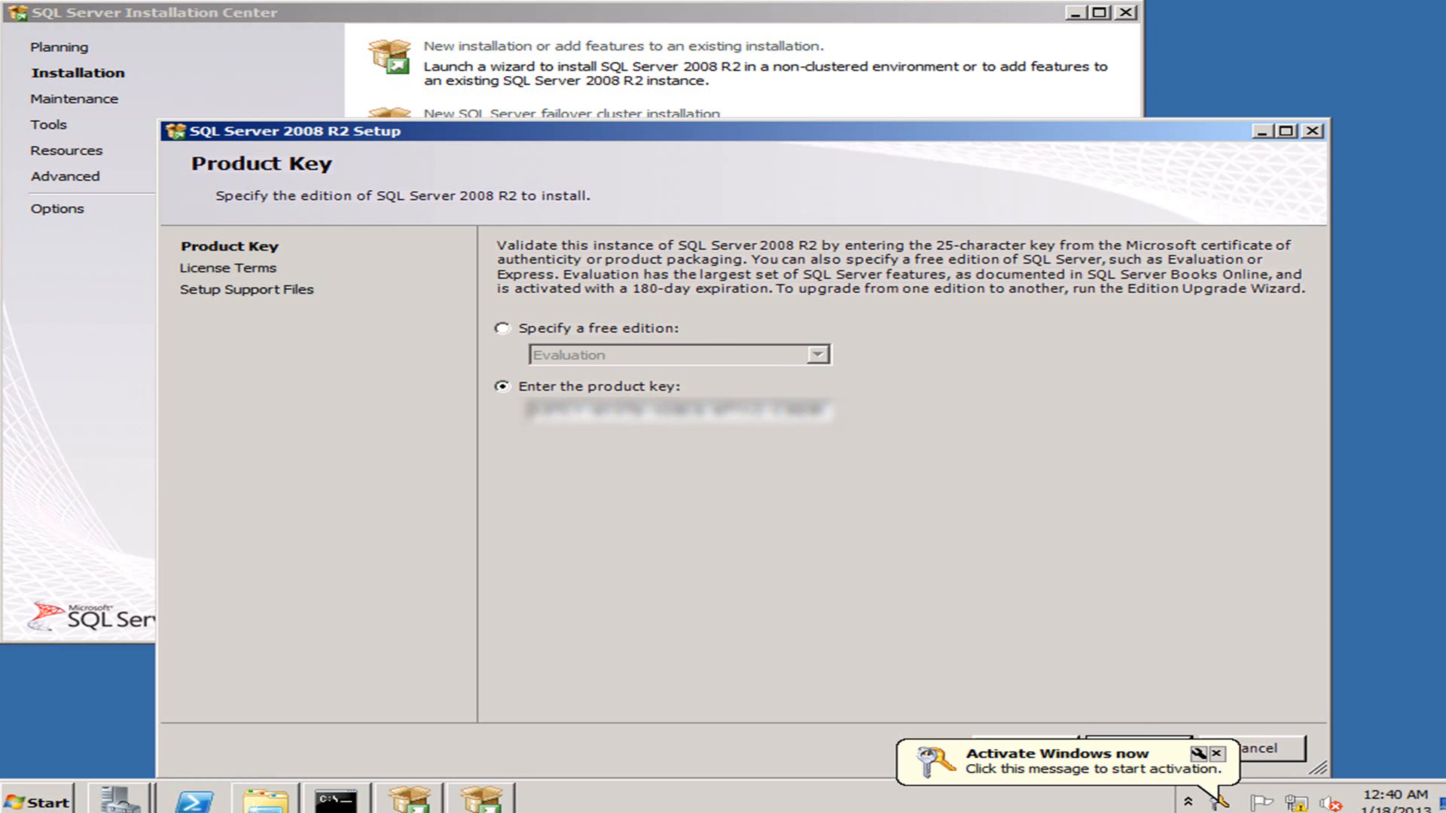
pyautogui.click(1130, 755)
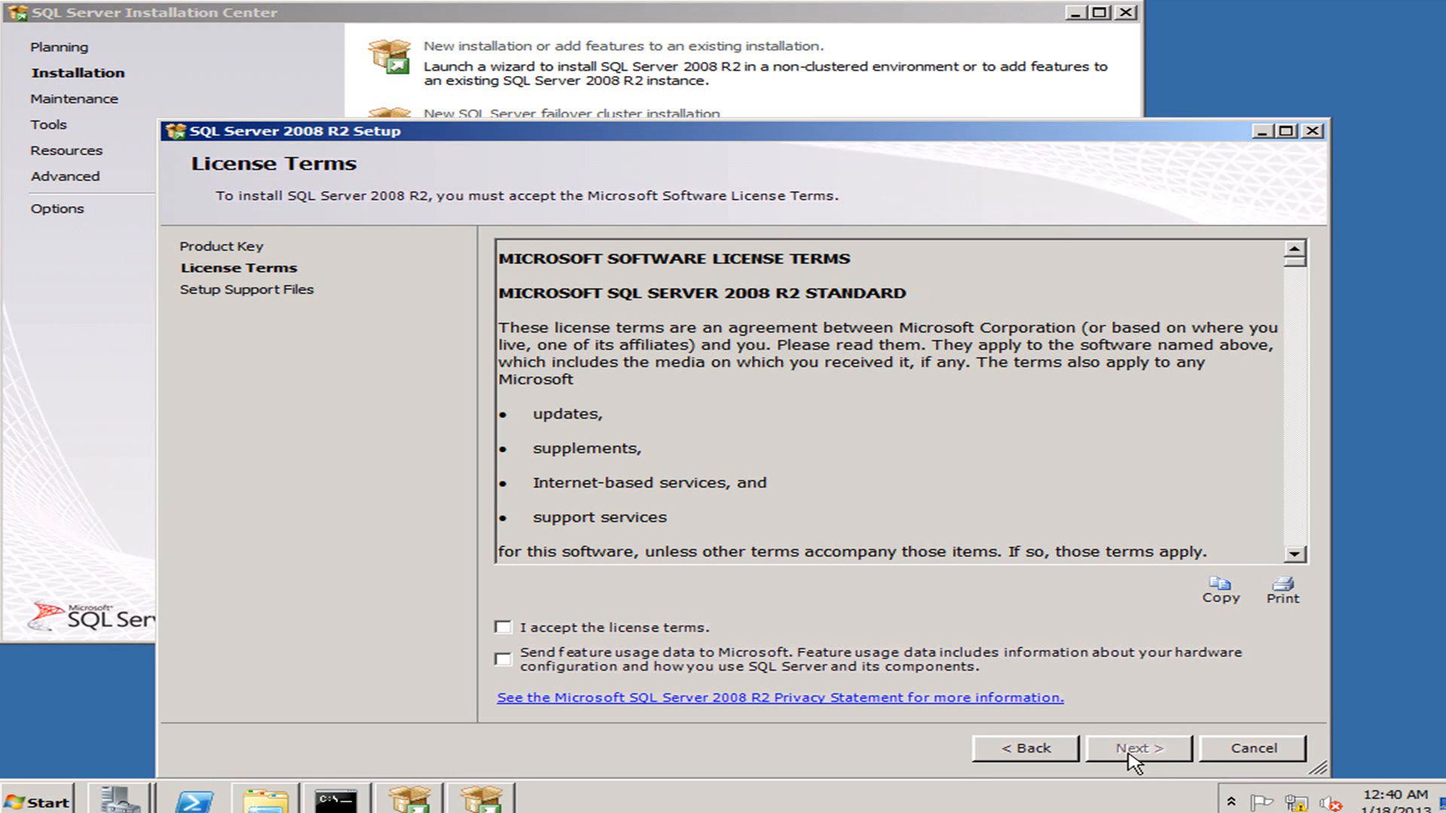
pyautogui.click(567, 629)
pyautogui.moveTo(1296, 262); pyautogui.dragTo(1235, 762)
pyautogui.click(1123, 749)
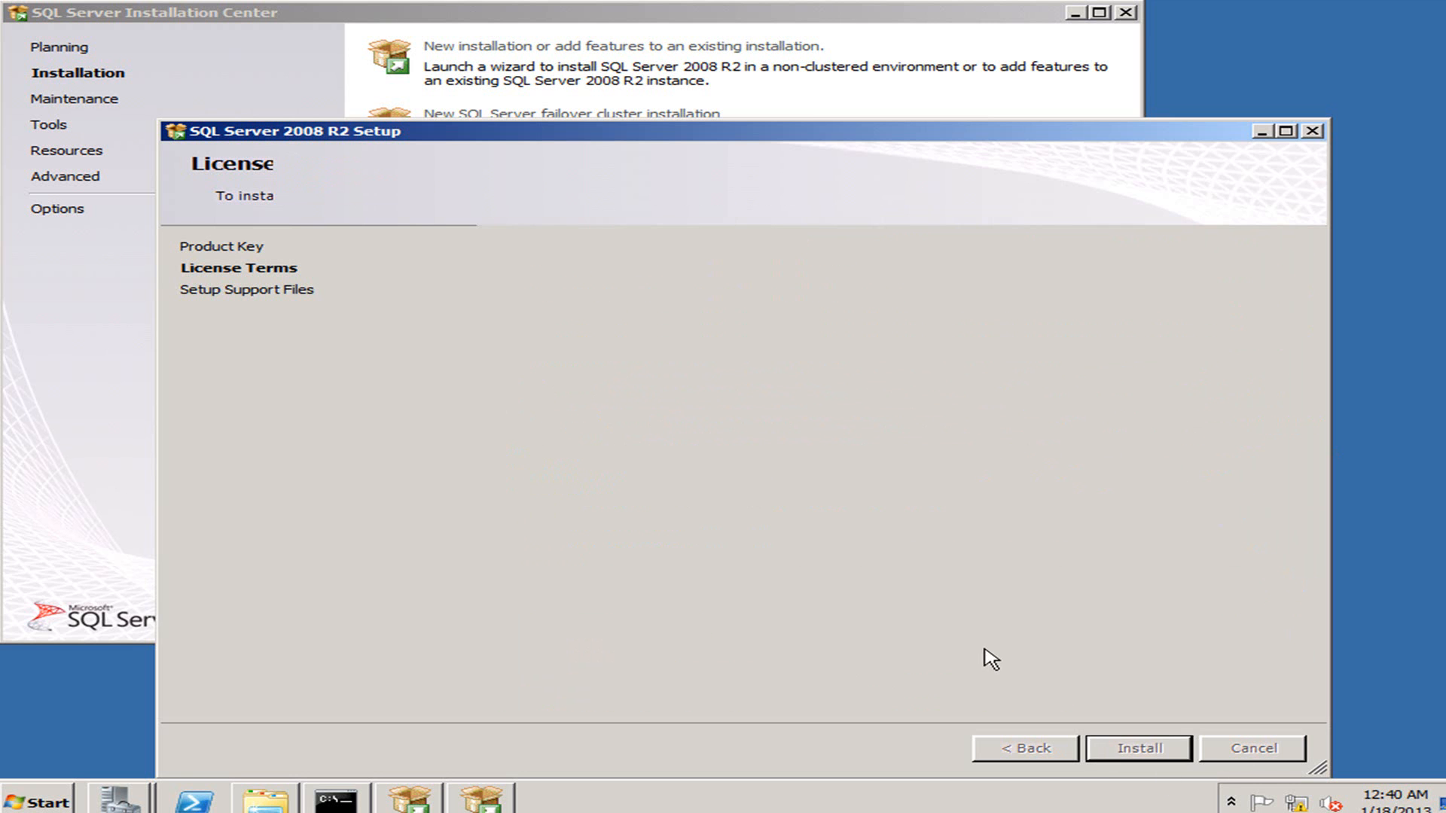
# Install the Setup Support Files and continue past the Setup Support Rules check that follows.
pyautogui.moveTo(595, 139); pyautogui.dragTo(588, 95)
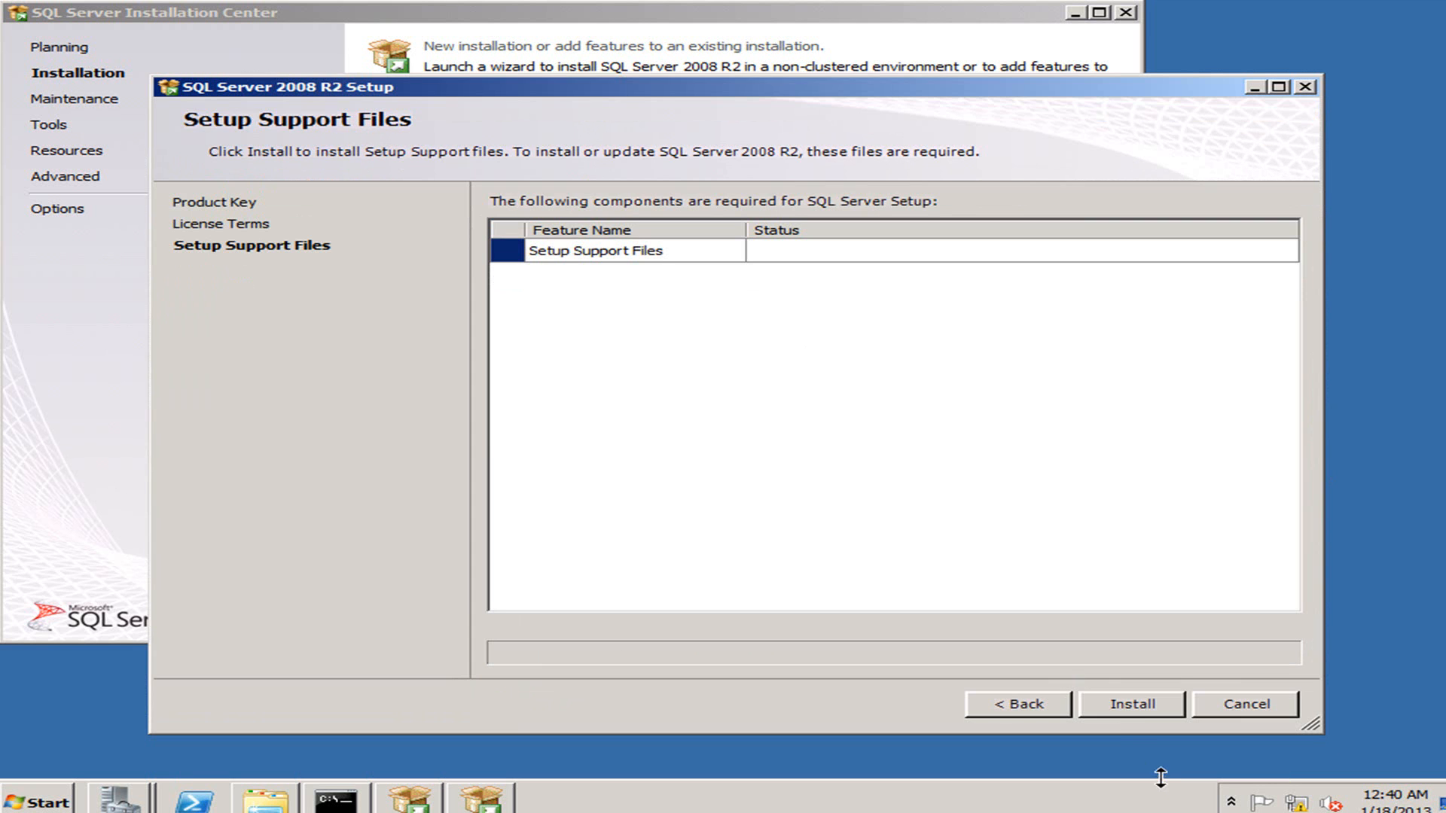
pyautogui.click(1135, 705)
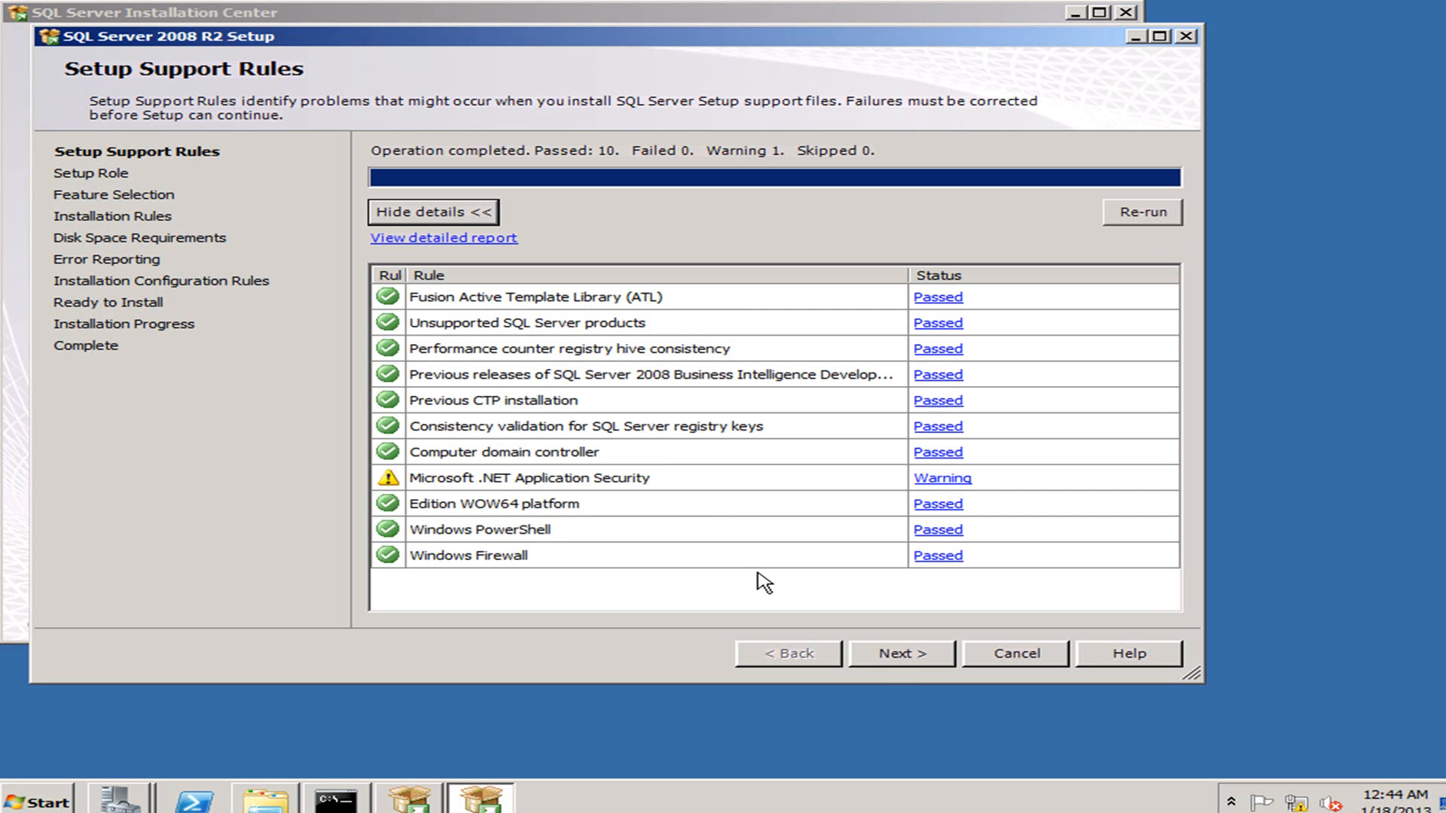
pyautogui.click(899, 667)
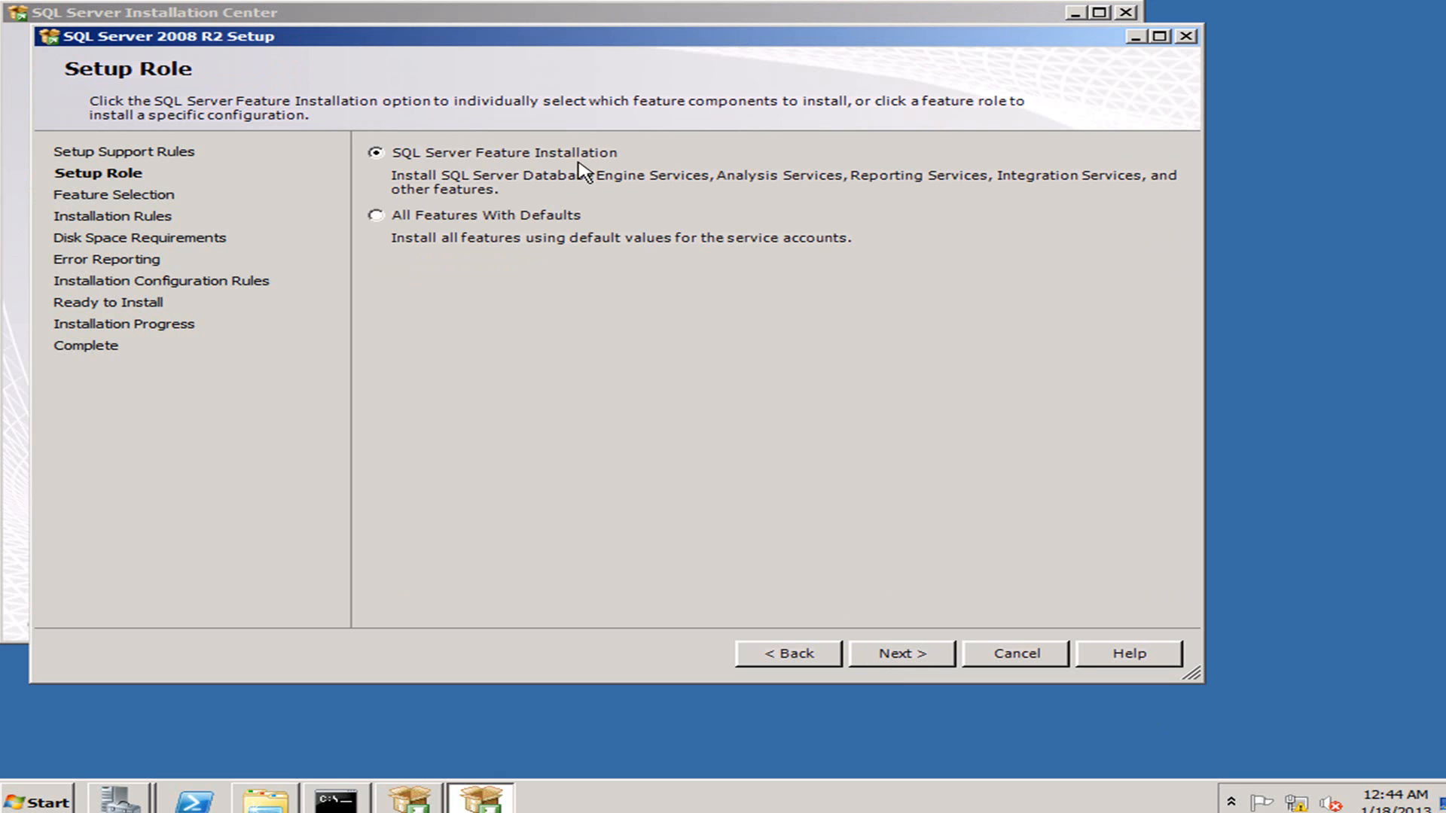
# Choose SQL Server Feature Installation as the setup role and proceed to feature selection.
pyautogui.click(390, 219)
pyautogui.click(377, 153)
pyautogui.click(896, 653)
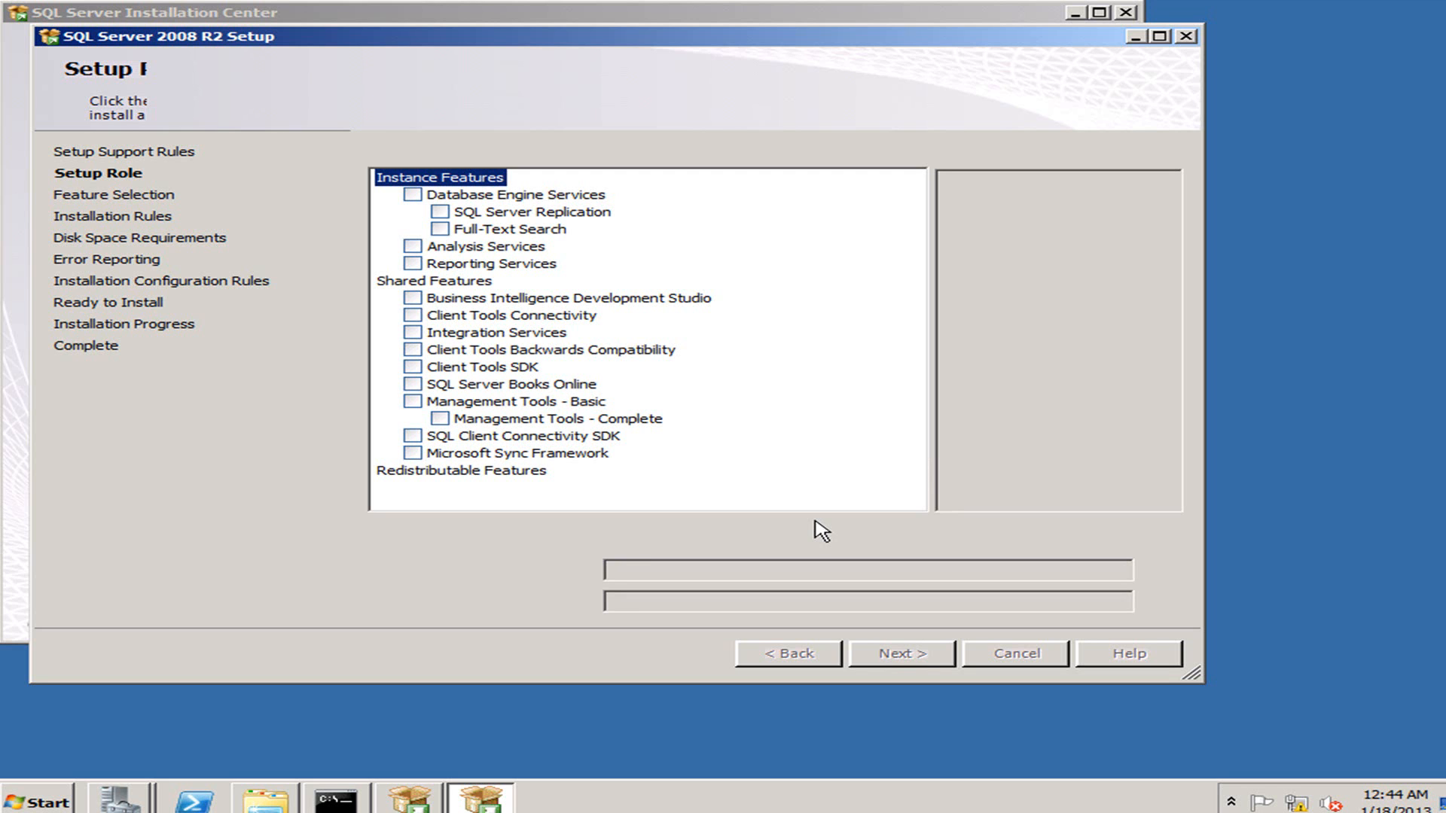
# Select Database Engine Services and the Basic and Complete Management Tools as the features to install.
pyautogui.click(413, 194)
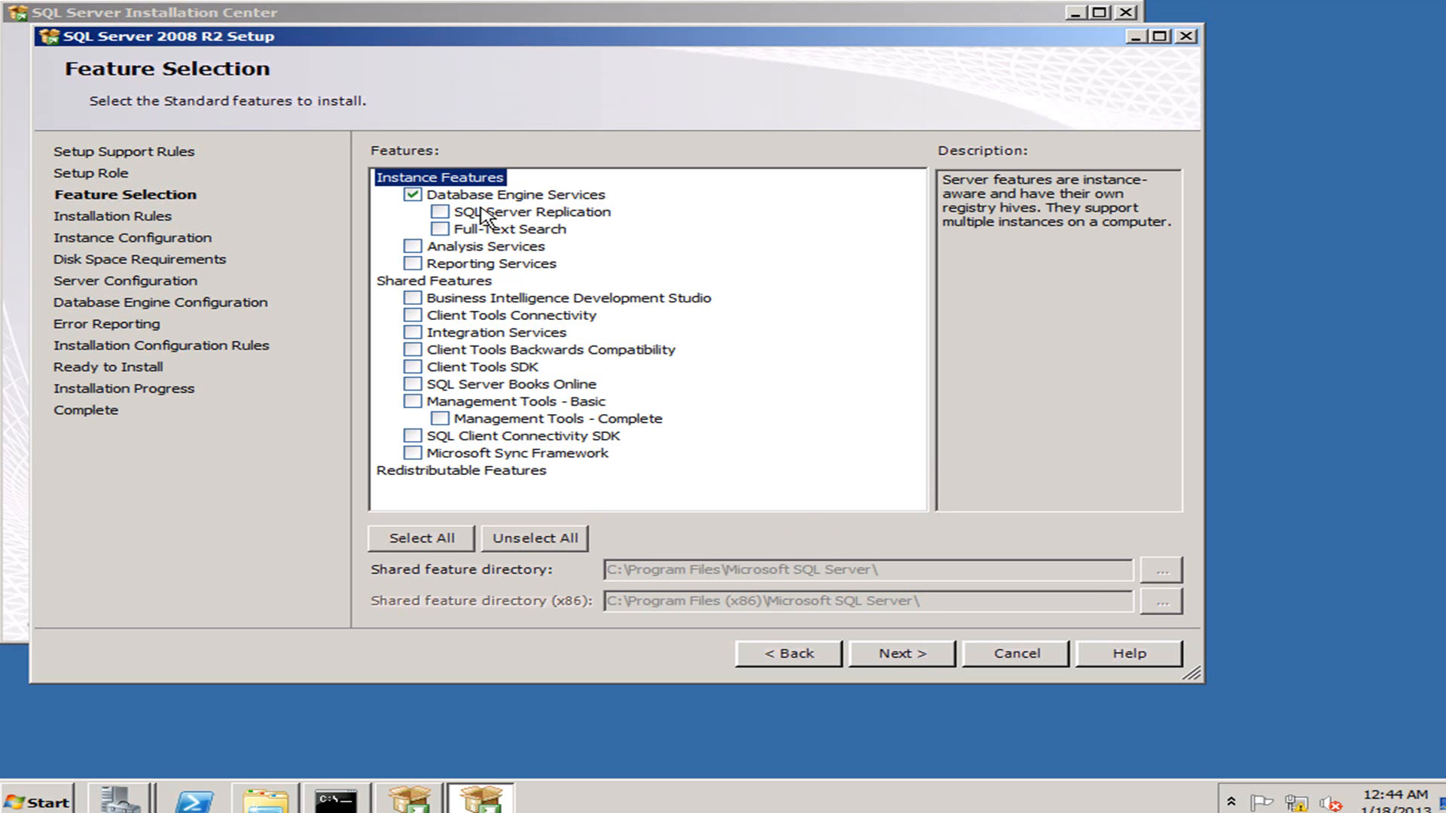
pyautogui.click(416, 402)
pyautogui.click(897, 661)
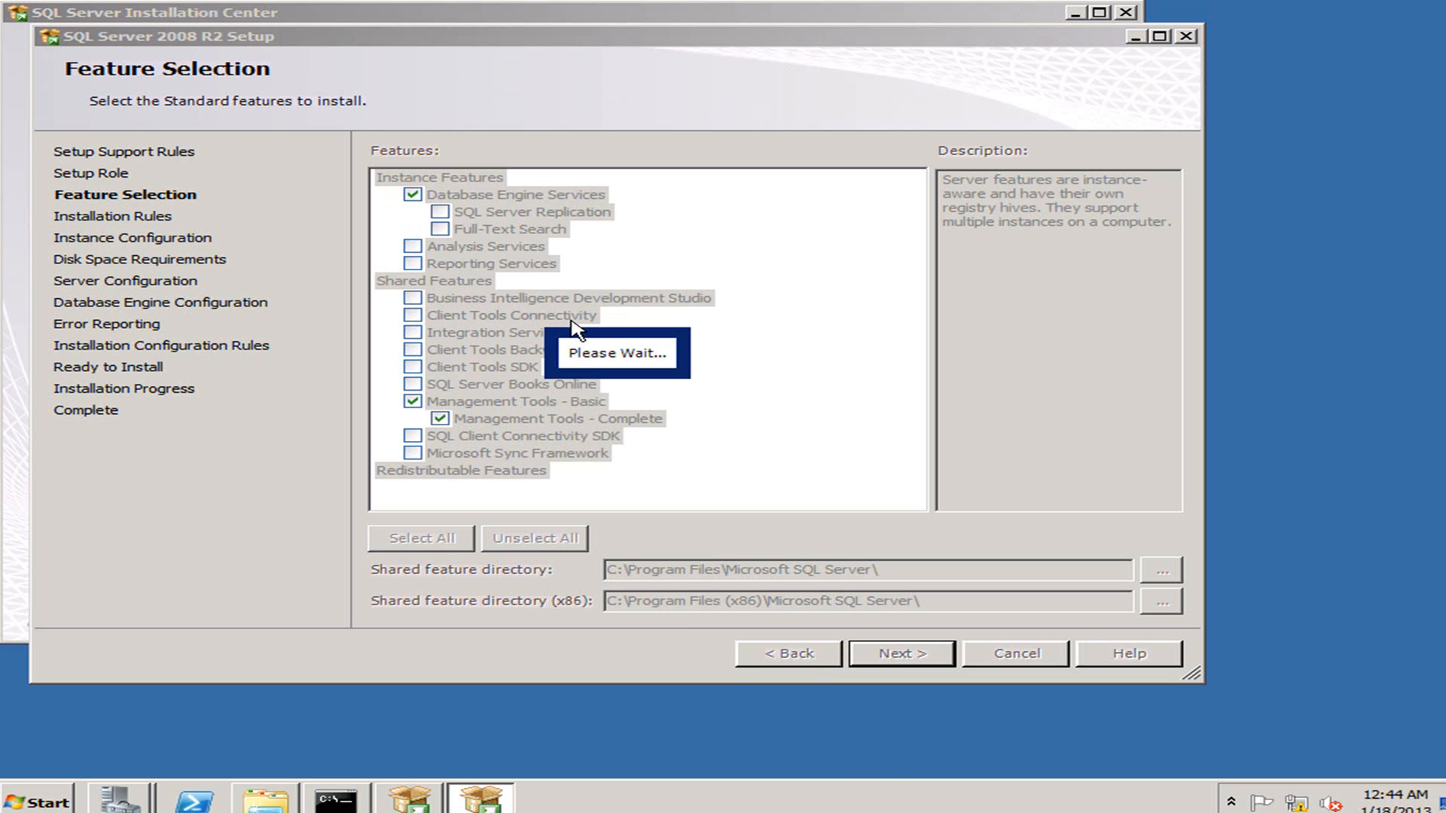
# Show the details of the Installation Rules check, review the rules and proceed to instance configuration.
pyautogui.click(453, 212)
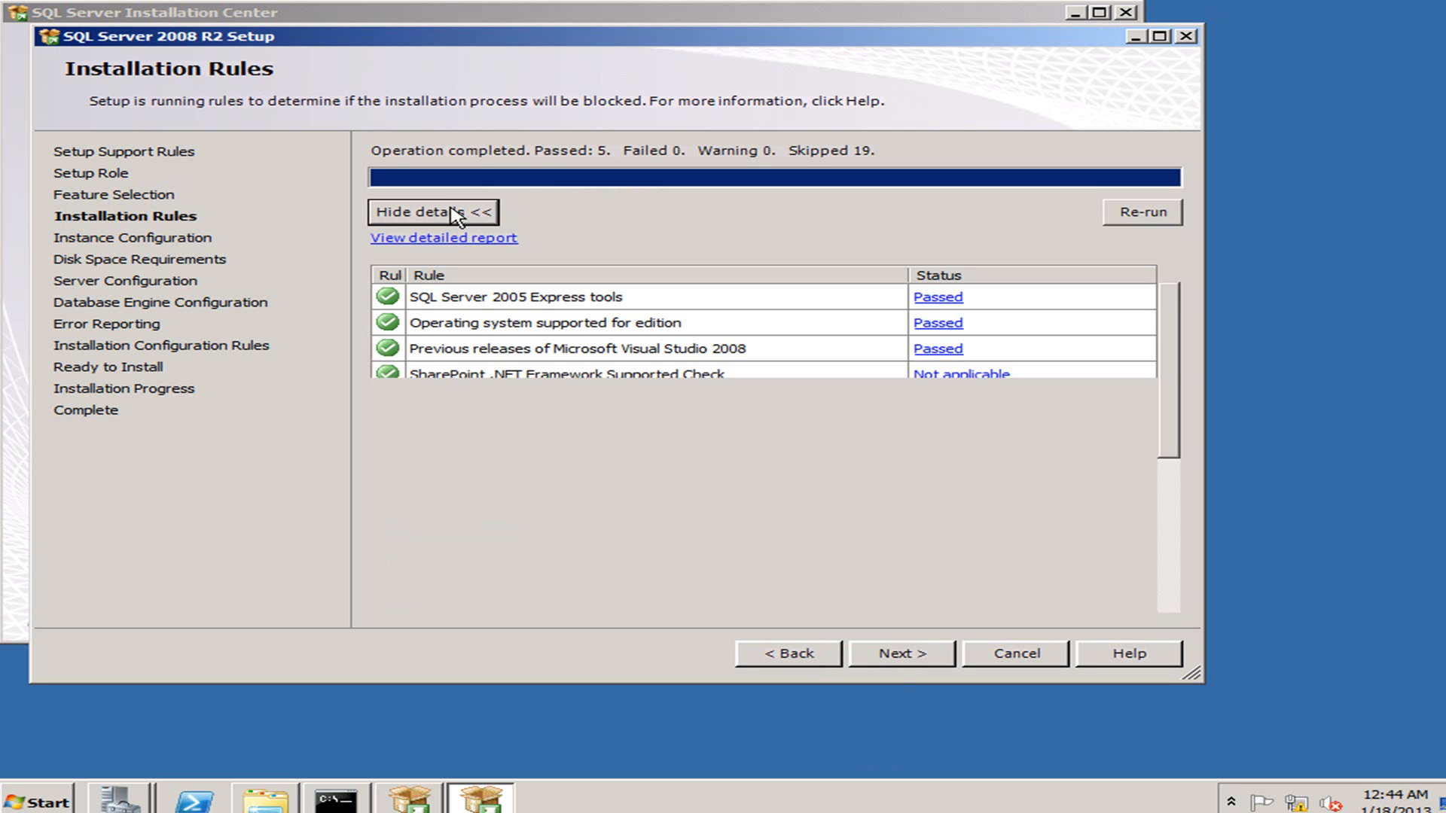
pyautogui.moveTo(1172, 380); pyautogui.dragTo(1167, 320)
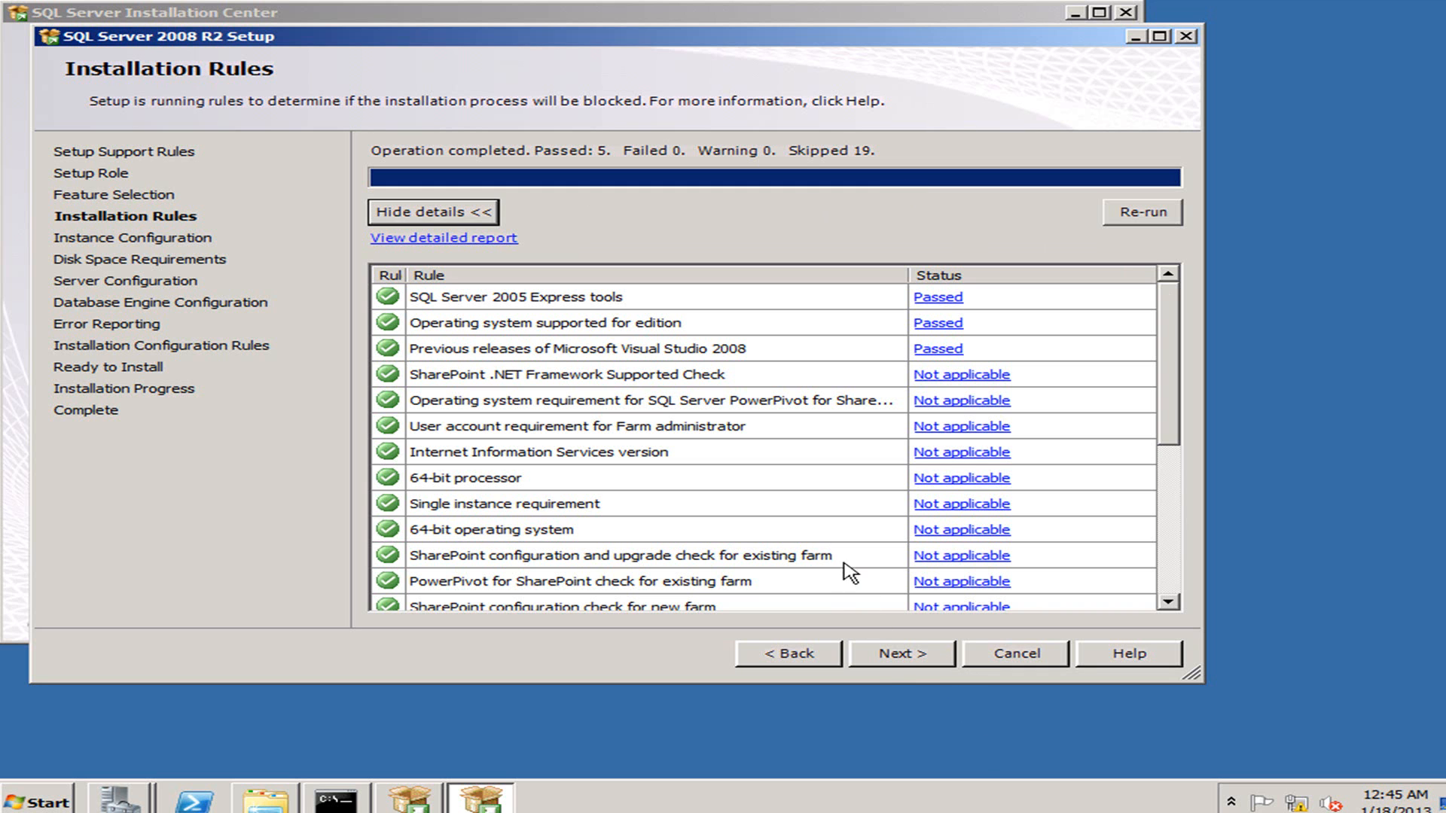
pyautogui.click(876, 655)
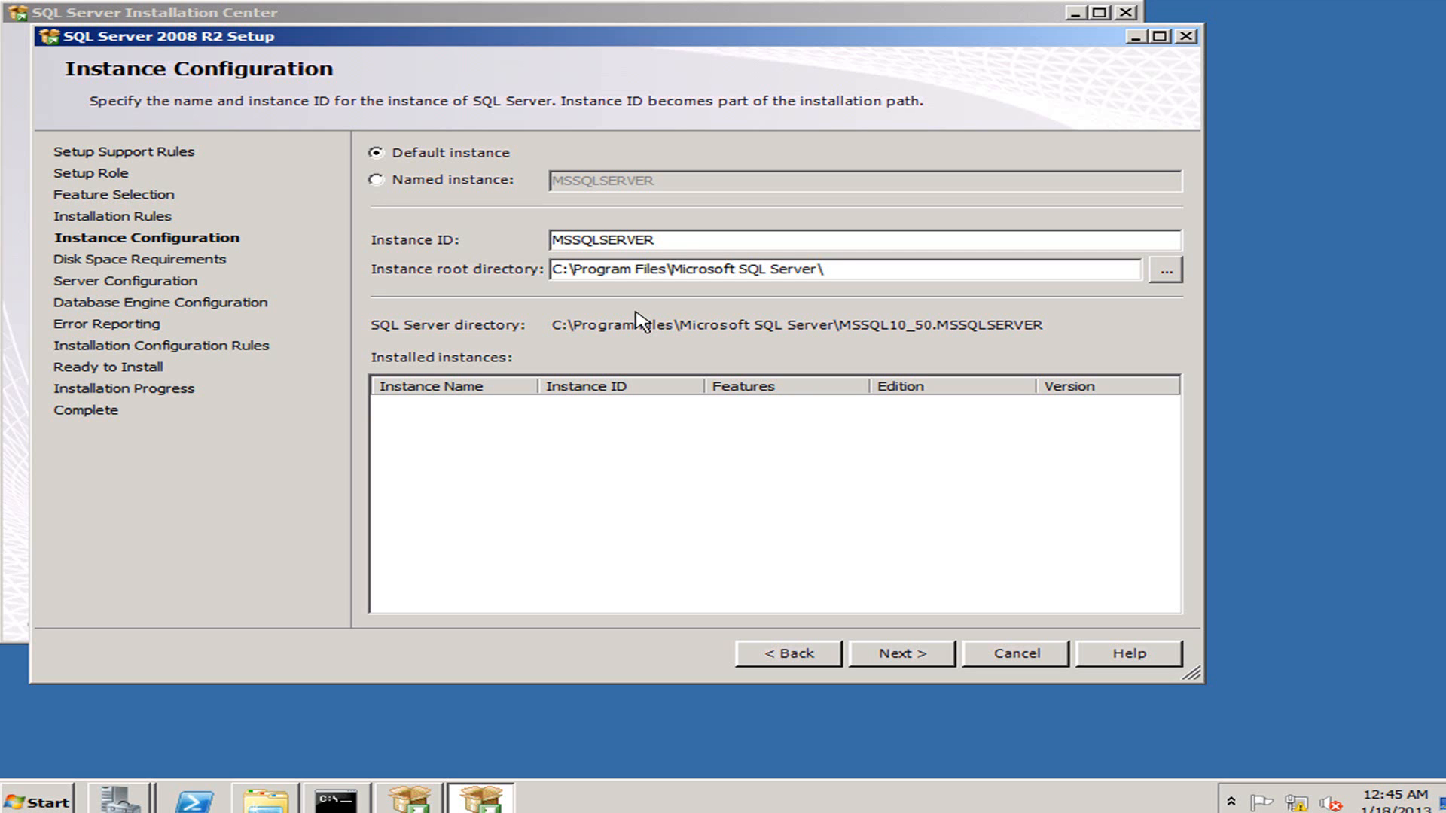
# Try a named instance with the names SPSEARCH, SPAPP and SPCONTENT.
pyautogui.click(376, 181)
pyautogui.click(619, 188)
pyautogui.write('SPSEARCH')
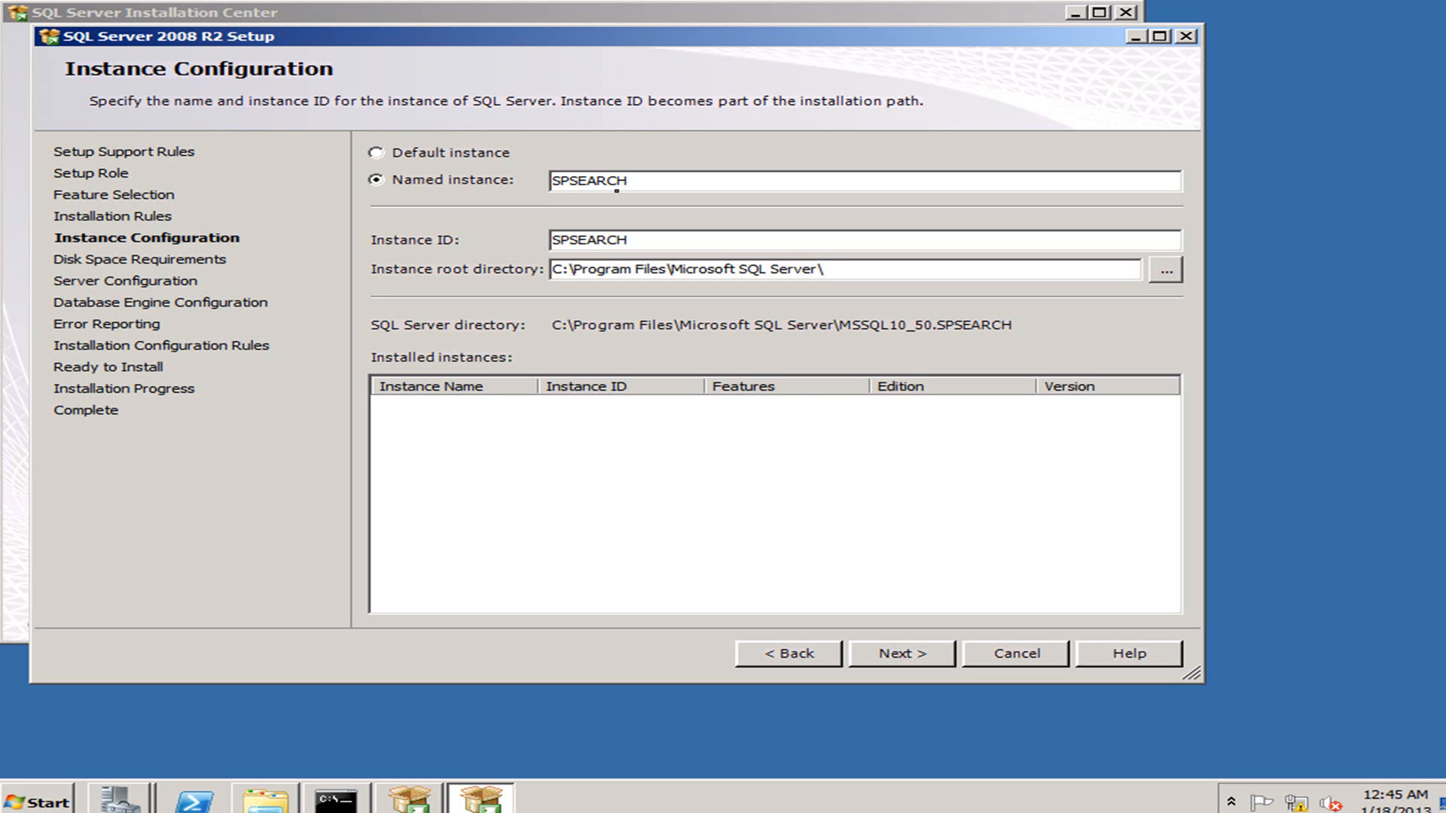
pyautogui.doubleClick(616, 188)
pyautogui.write('SPAPP')
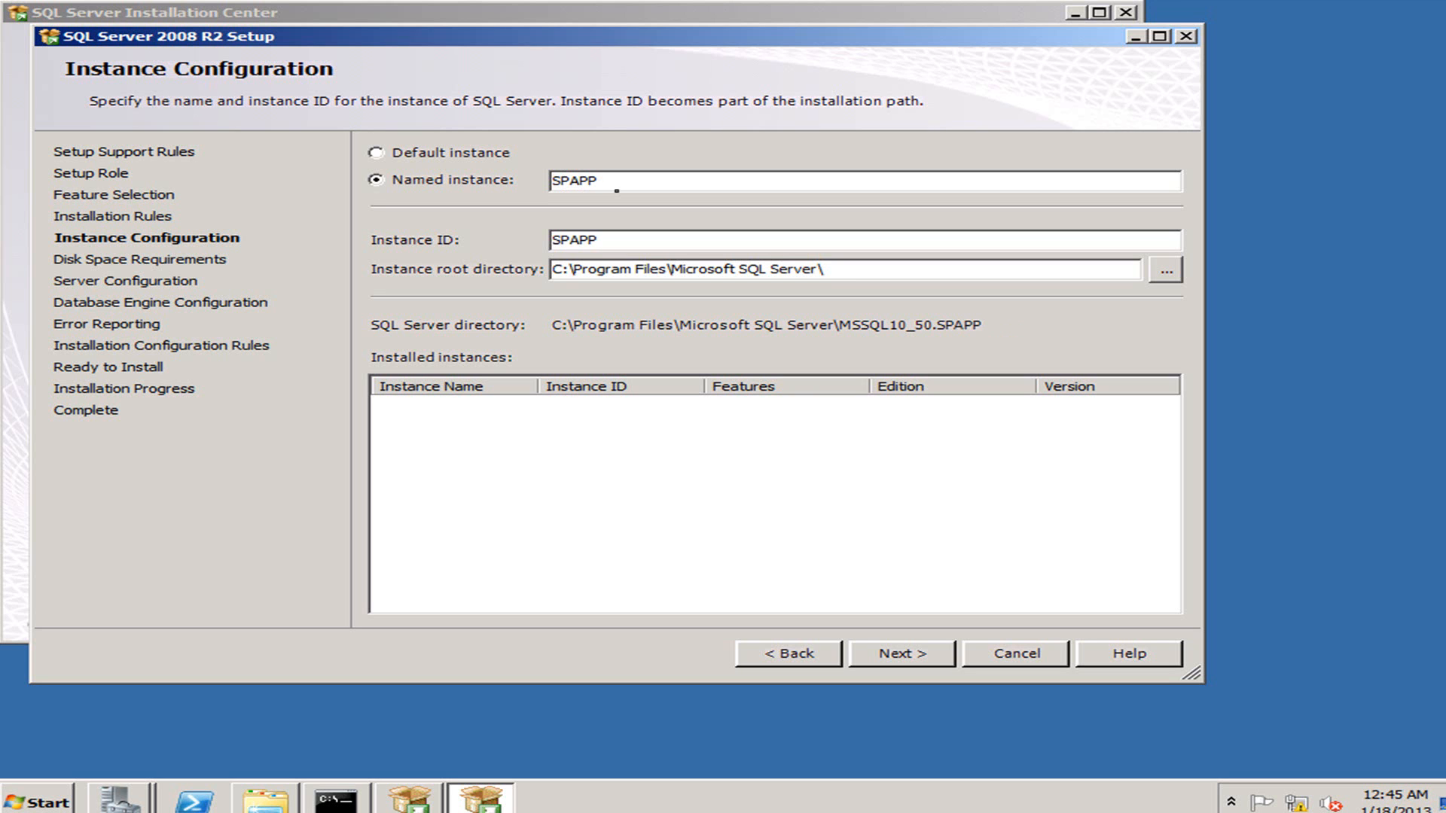
pyautogui.doubleClick(616, 189)
pyautogui.write('SPCONTENT')
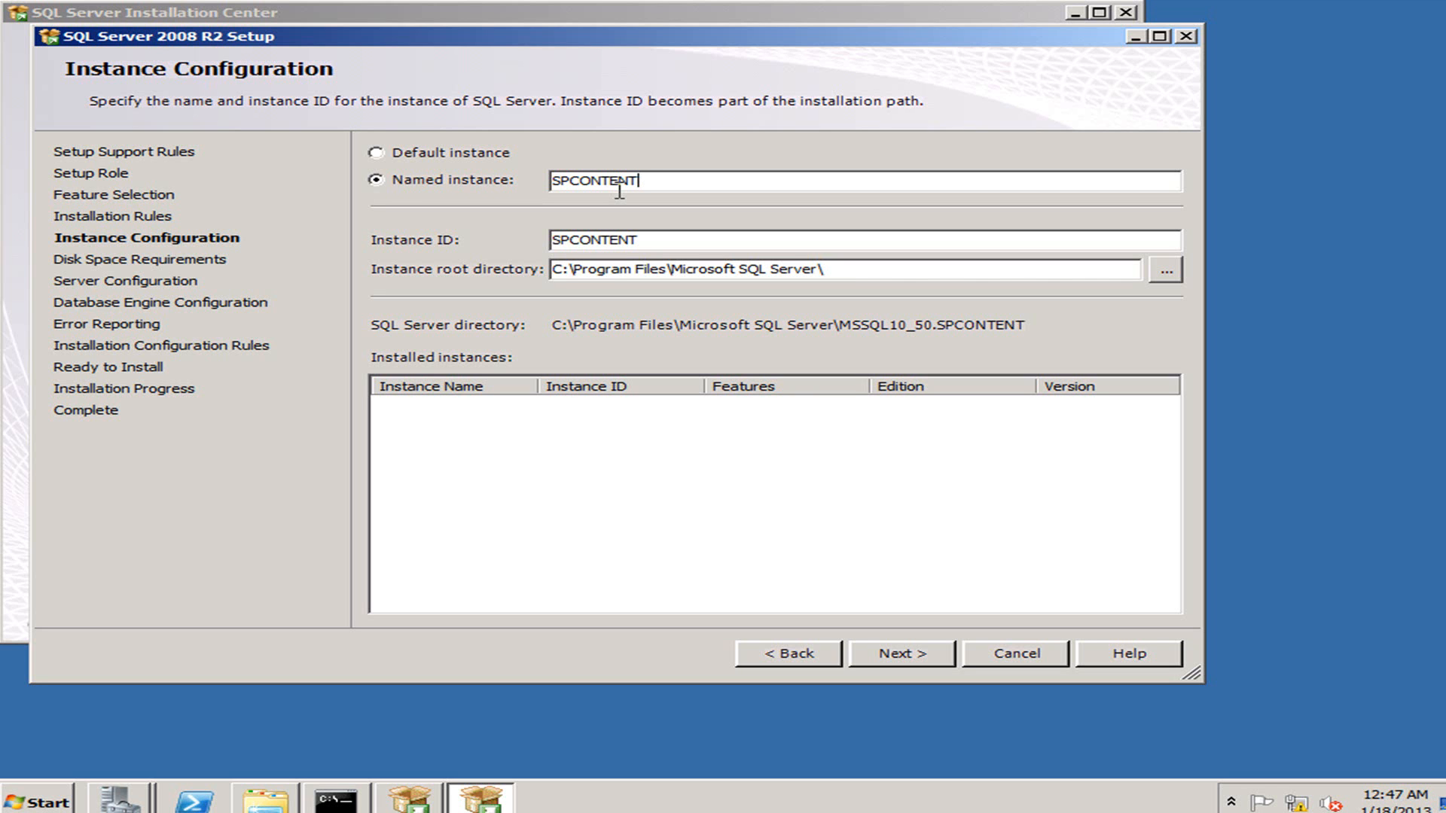
# Choose the default instance, review the disk space requirements and proceed to server configuration.
pyautogui.click(387, 153)
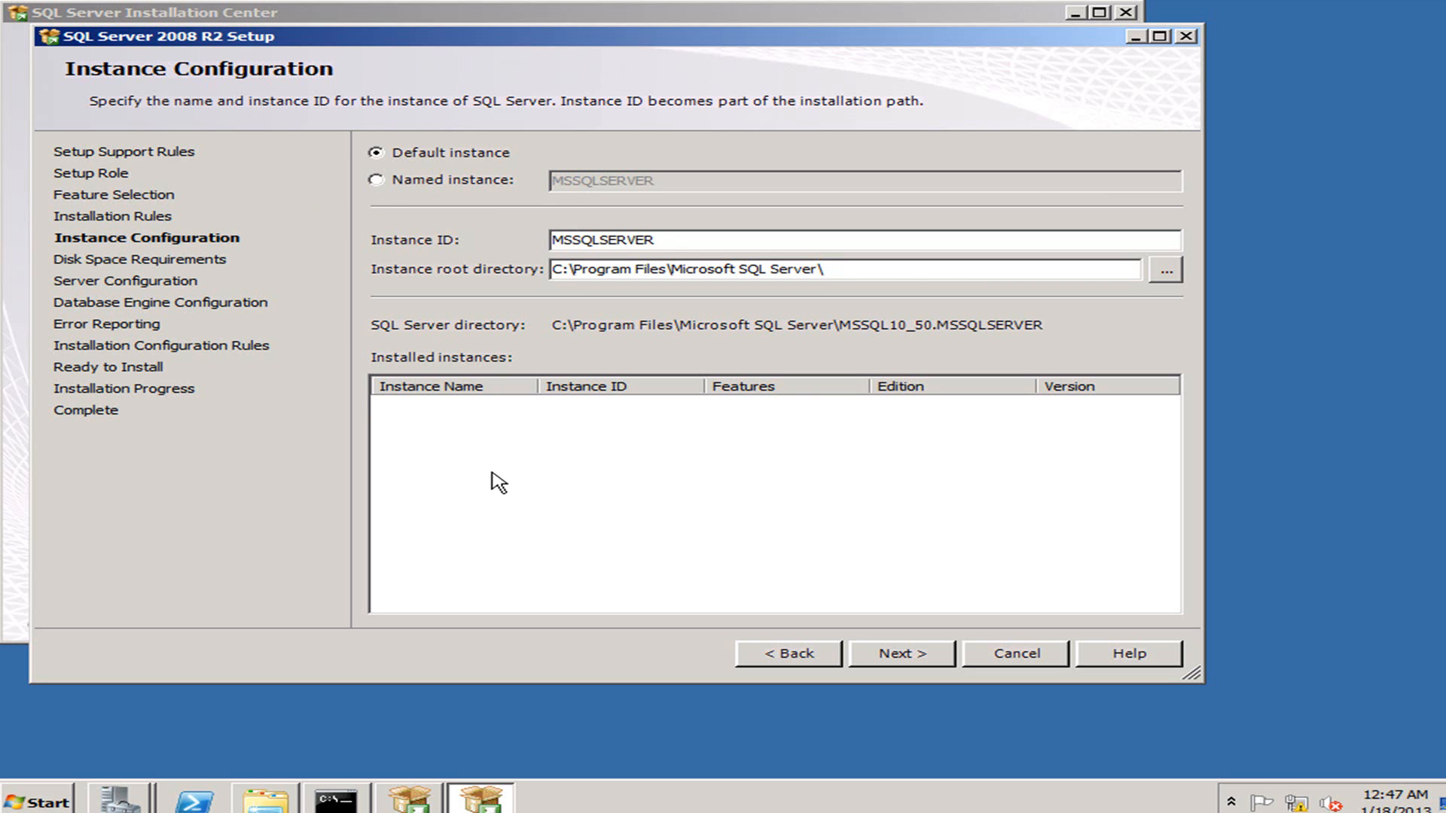
pyautogui.click(900, 655)
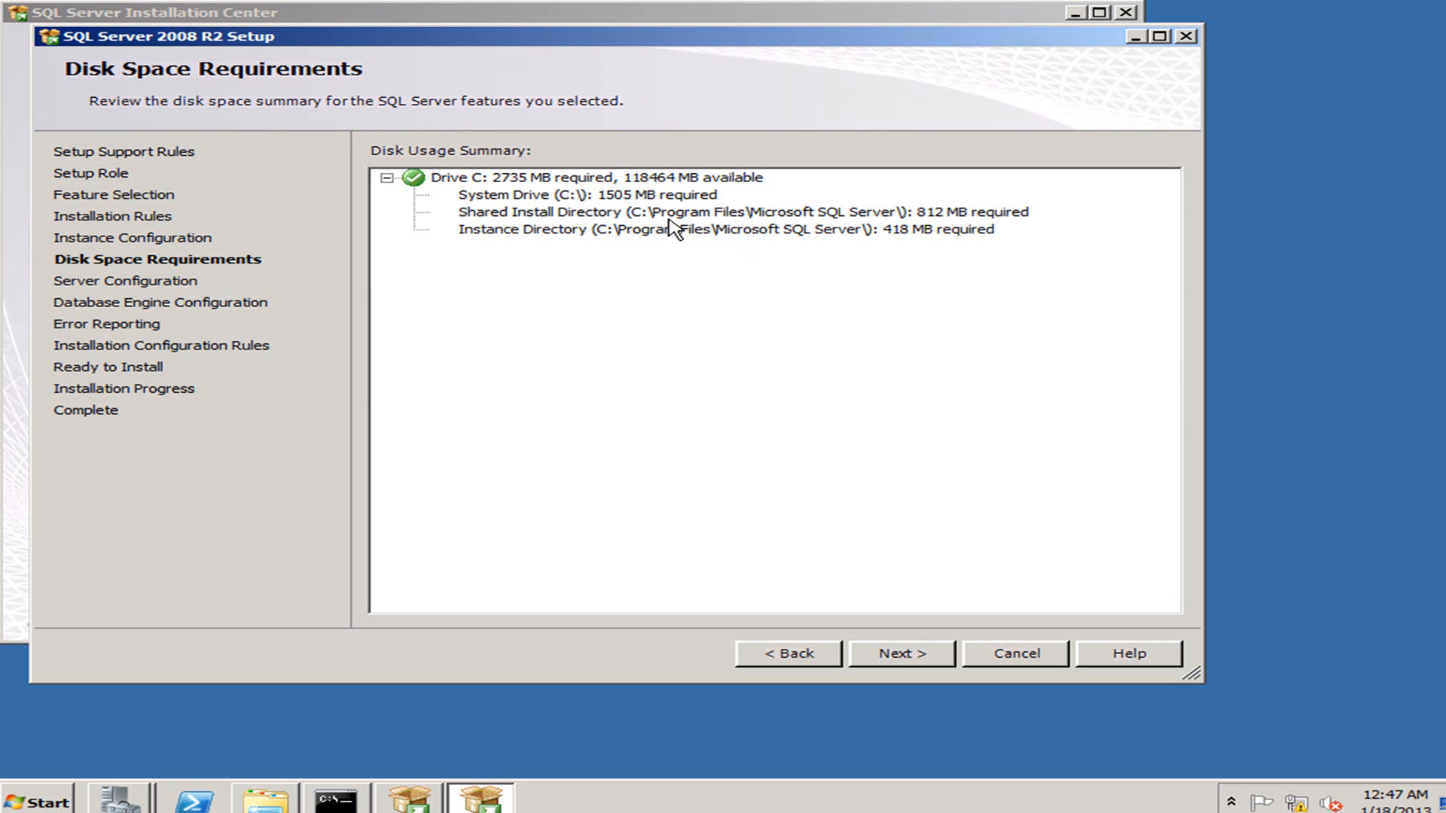
pyautogui.click(631, 198)
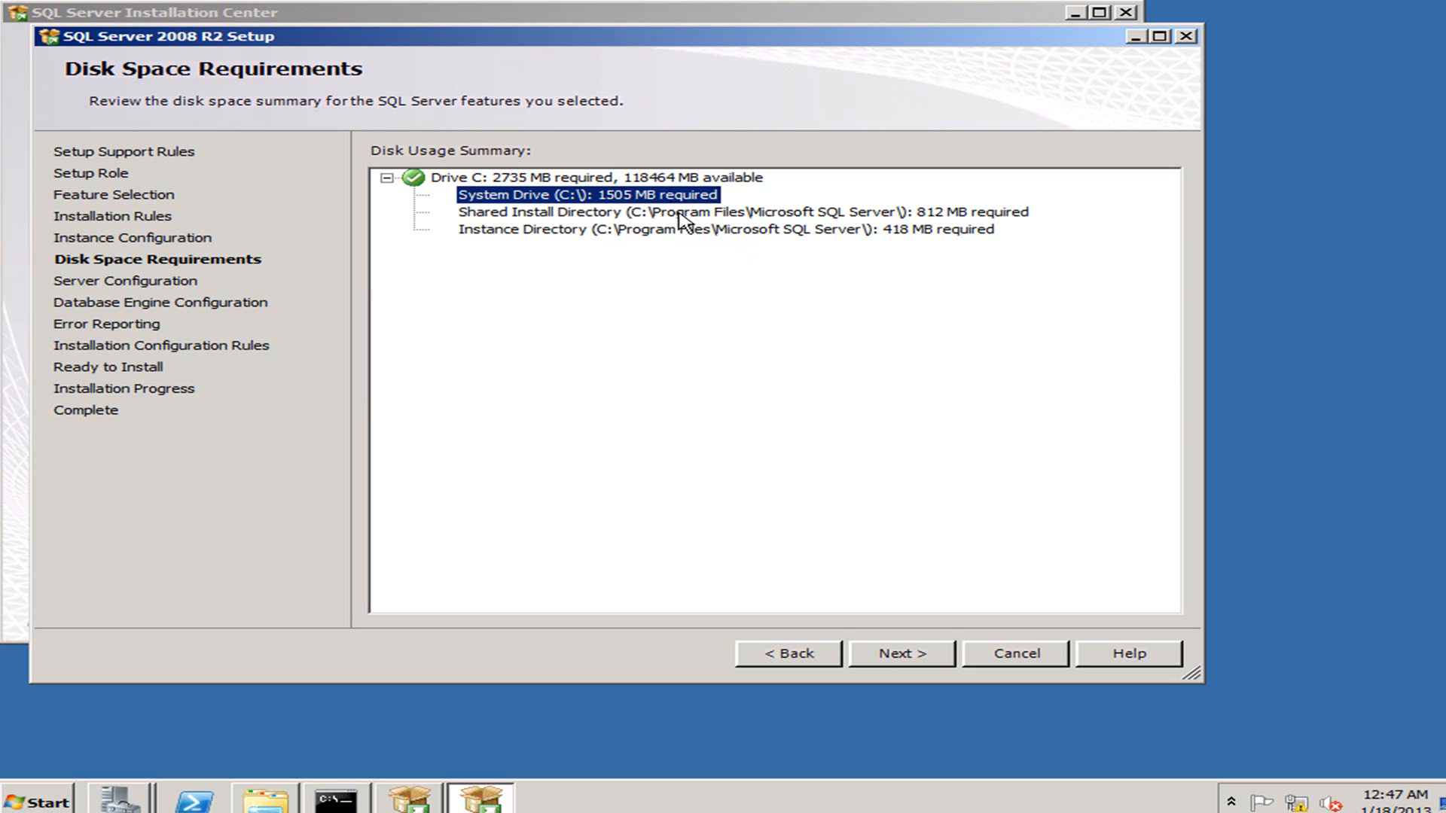
pyautogui.click(676, 231)
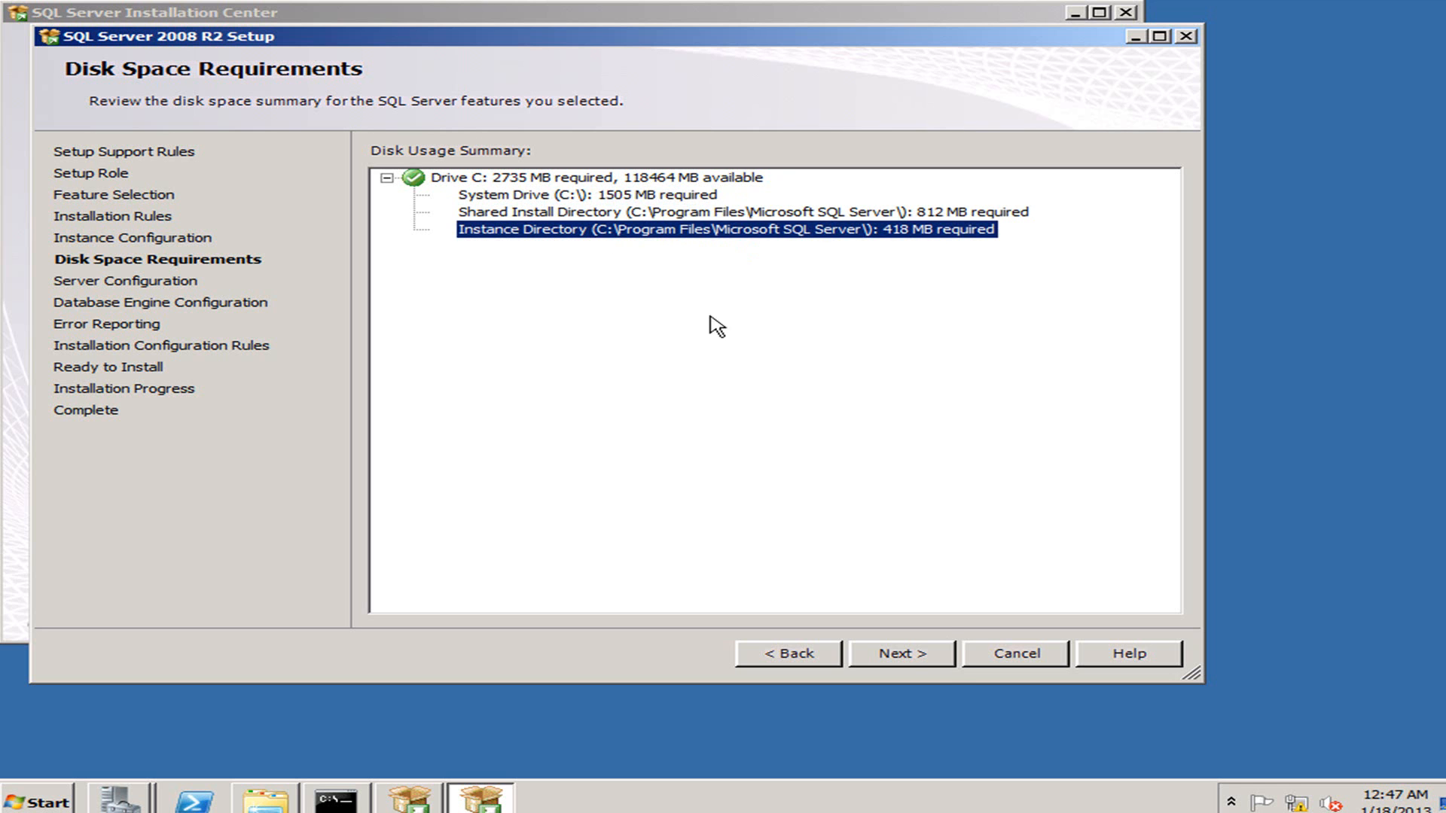
pyautogui.click(898, 653)
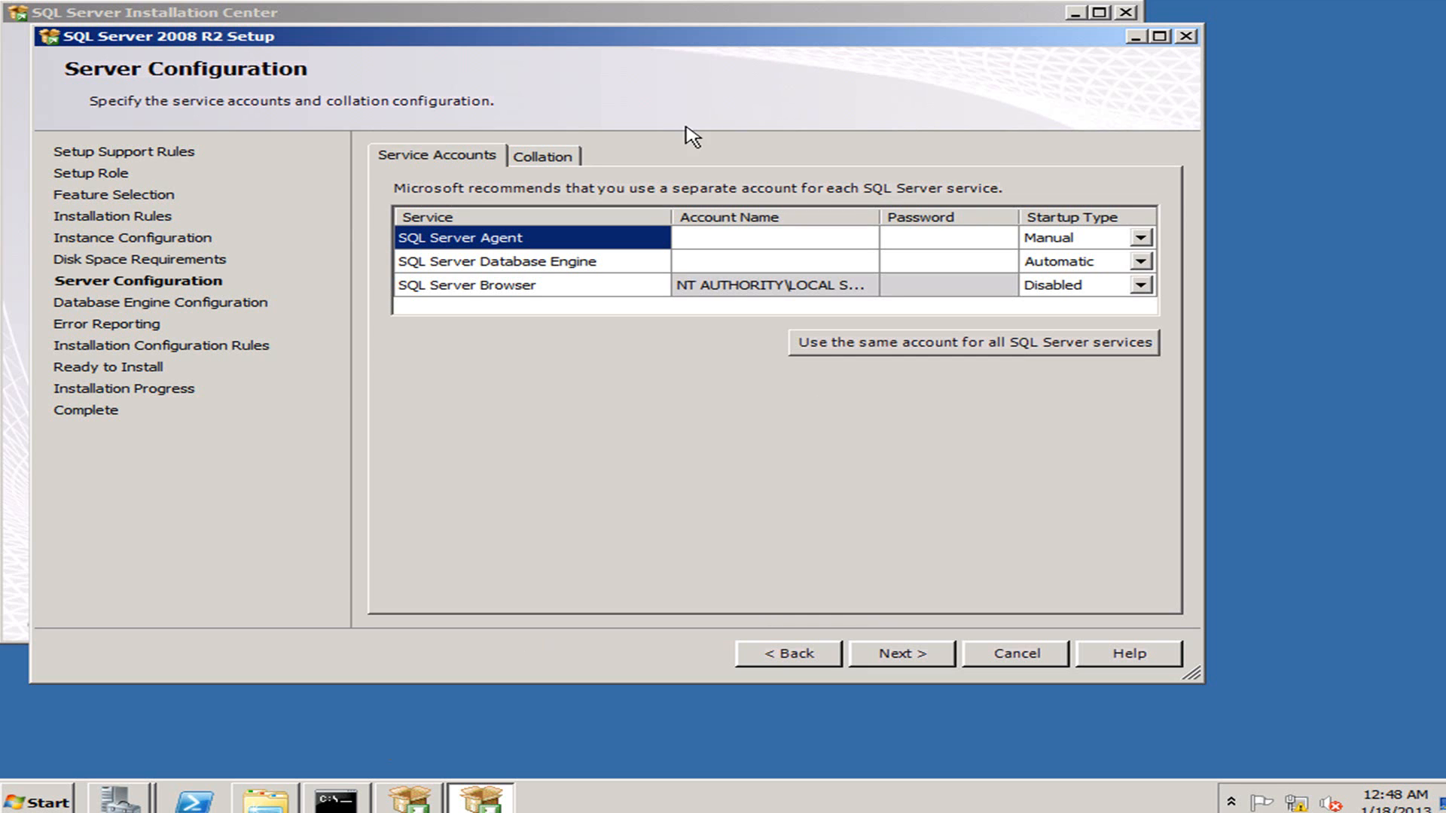
# Use the SQLSERVICE domain account for all SQL Server services and enter the account password.
pyautogui.click(861, 348)
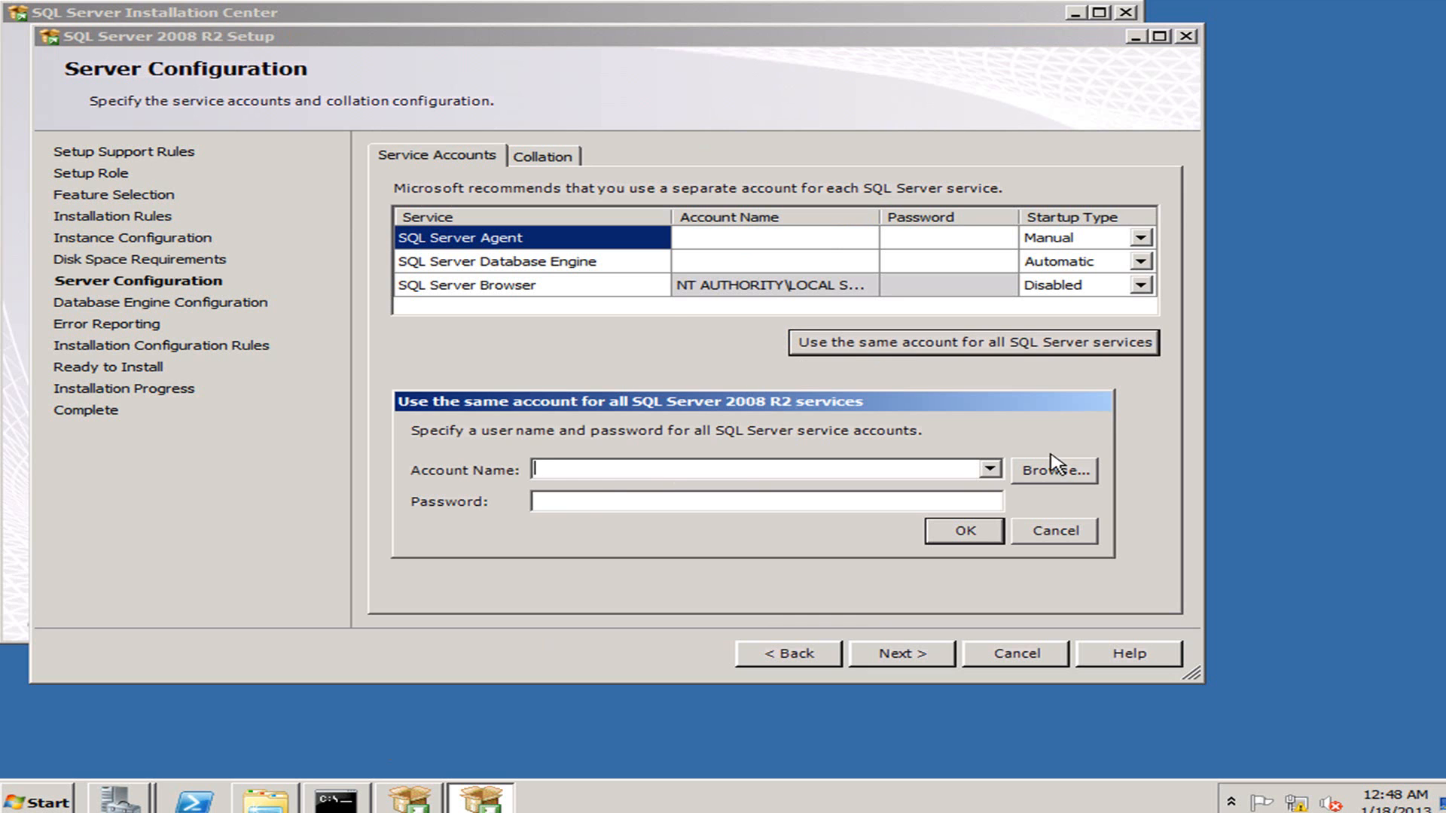
pyautogui.click(1054, 473)
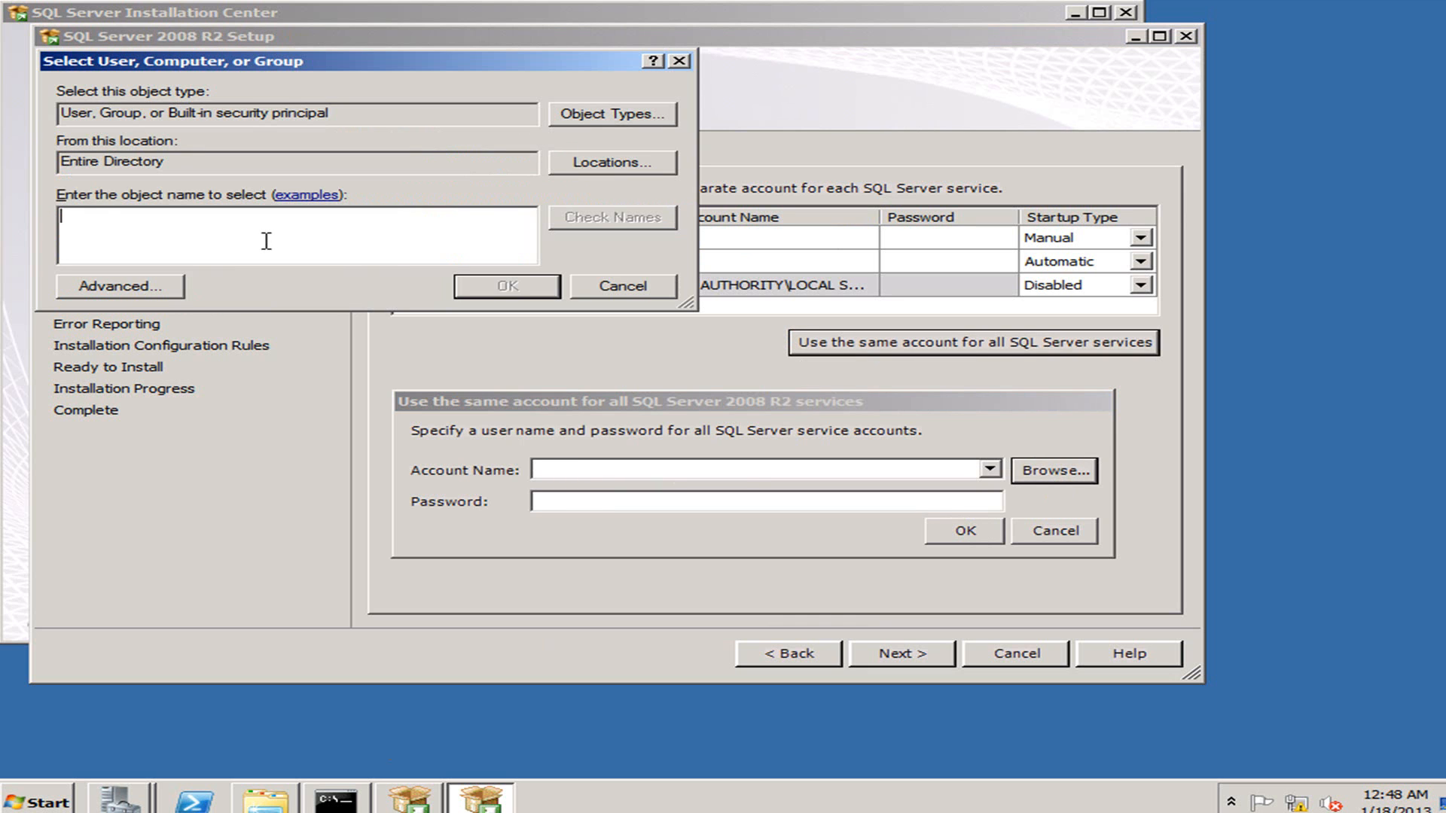
pyautogui.write('SQLSERVICE')
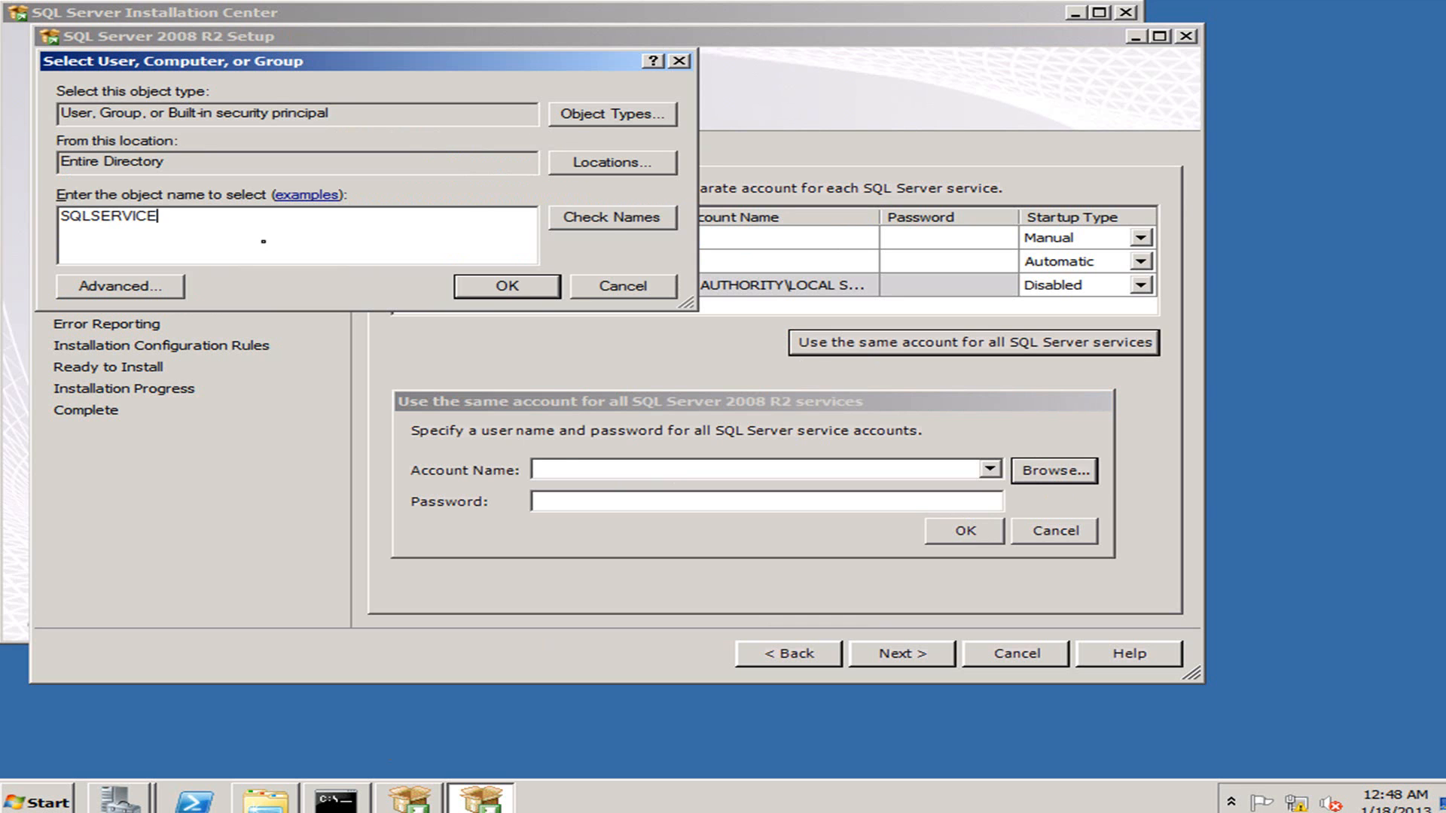
pyautogui.click(610, 220)
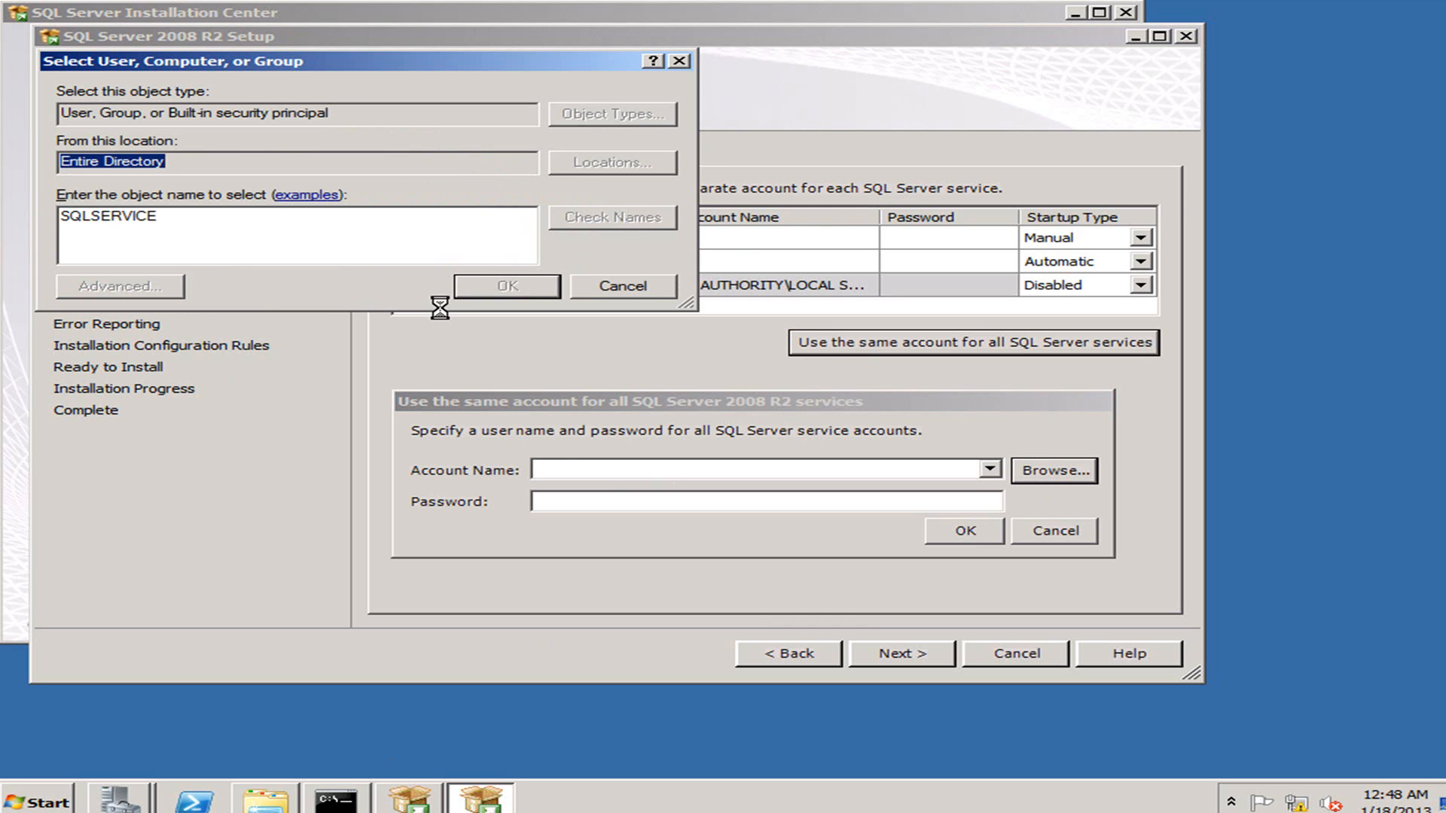
pyautogui.click(509, 287)
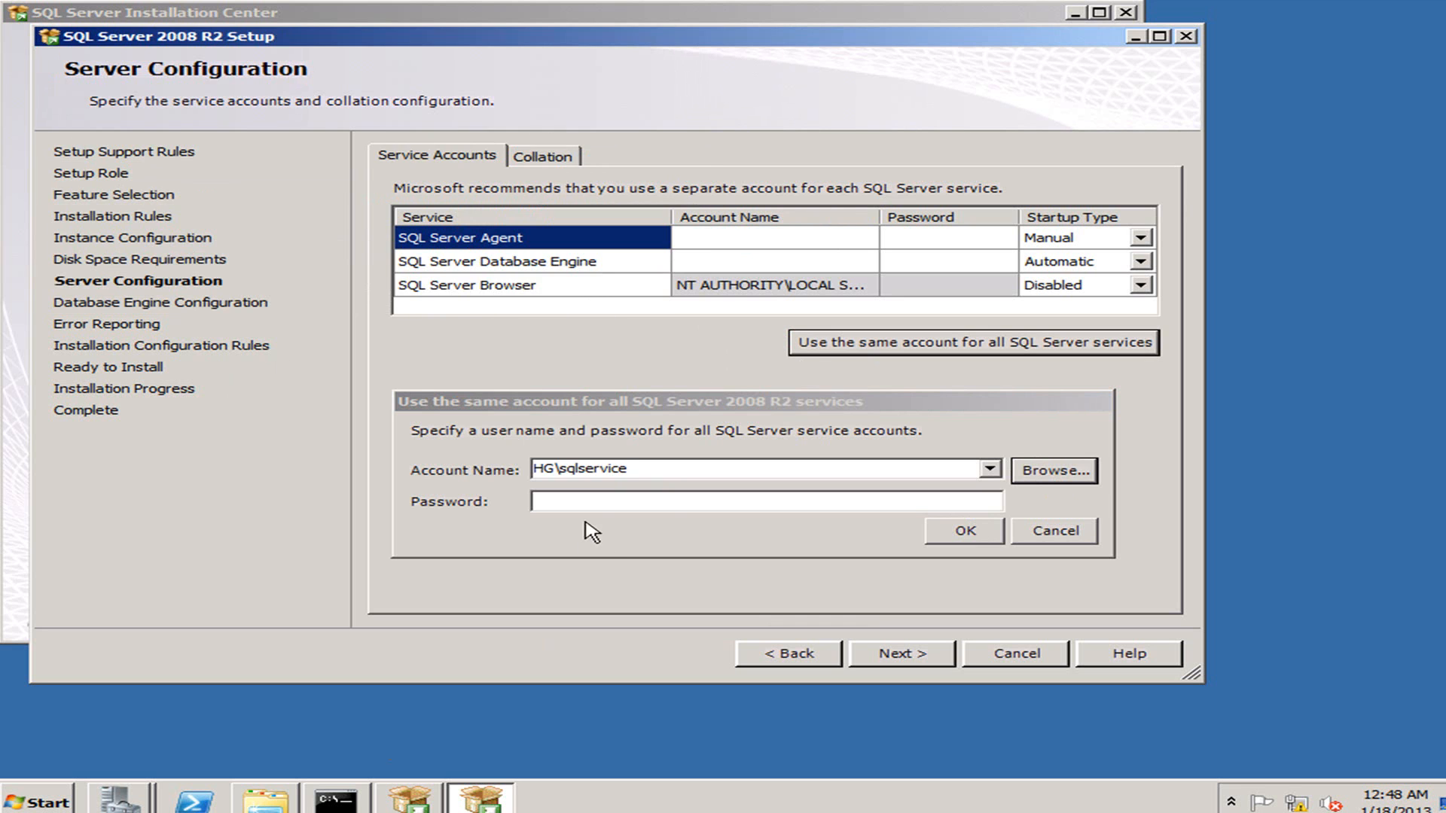
pyautogui.click(602, 500)
pyautogui.write('**********')
pyautogui.press('Return')
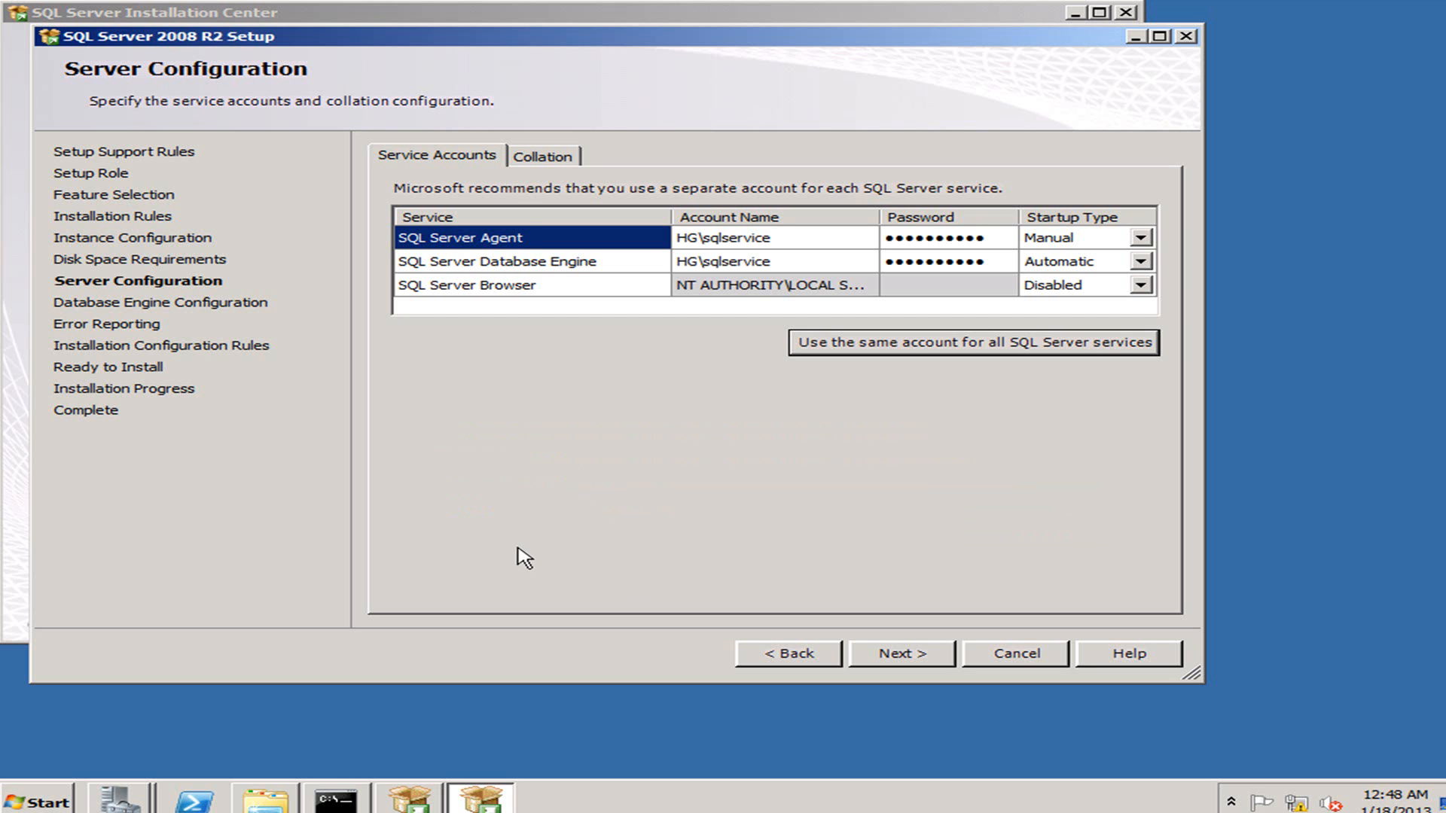
# Examine the Database Engine collation name and return to the service account settings.
pyautogui.click(527, 156)
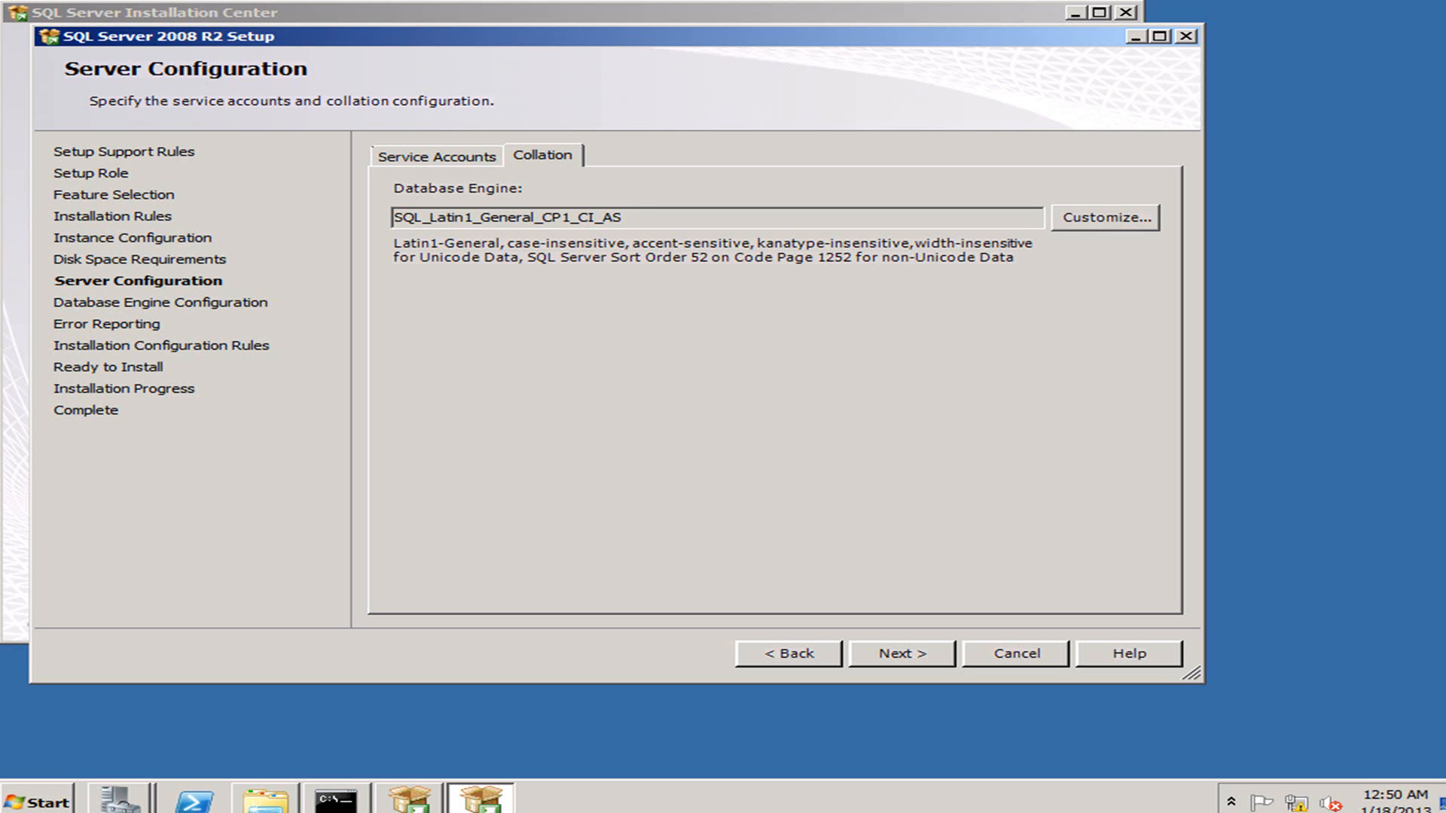
pyautogui.moveTo(622, 217); pyautogui.dragTo(369, 227)
pyautogui.moveTo(622, 218); pyautogui.dragTo(546, 224)
pyautogui.click(642, 222)
pyautogui.moveTo(654, 219); pyautogui.dragTo(299, 226)
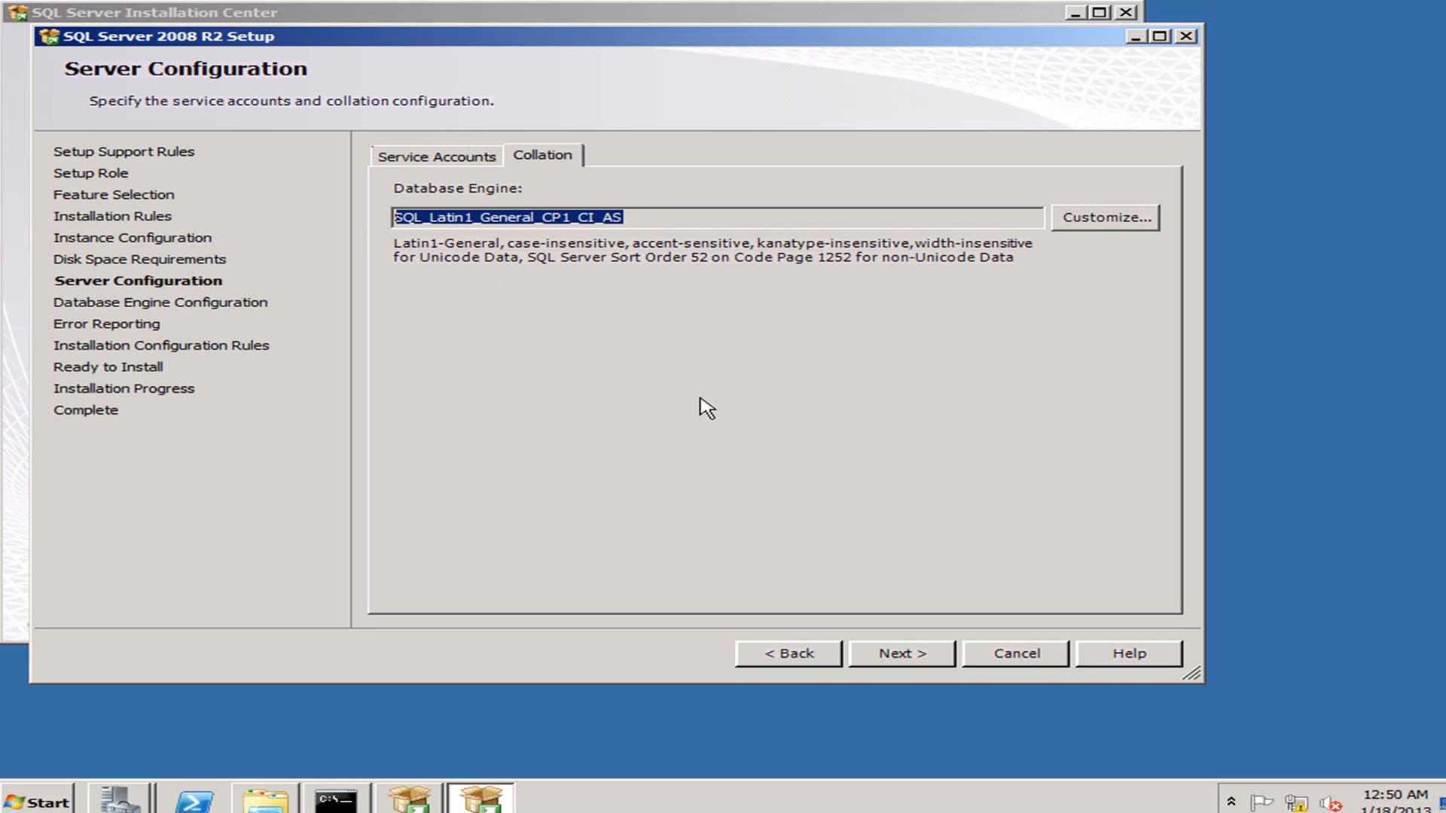
pyautogui.click(647, 218)
pyautogui.moveTo(648, 218); pyautogui.dragTo(328, 242)
pyautogui.click(392, 160)
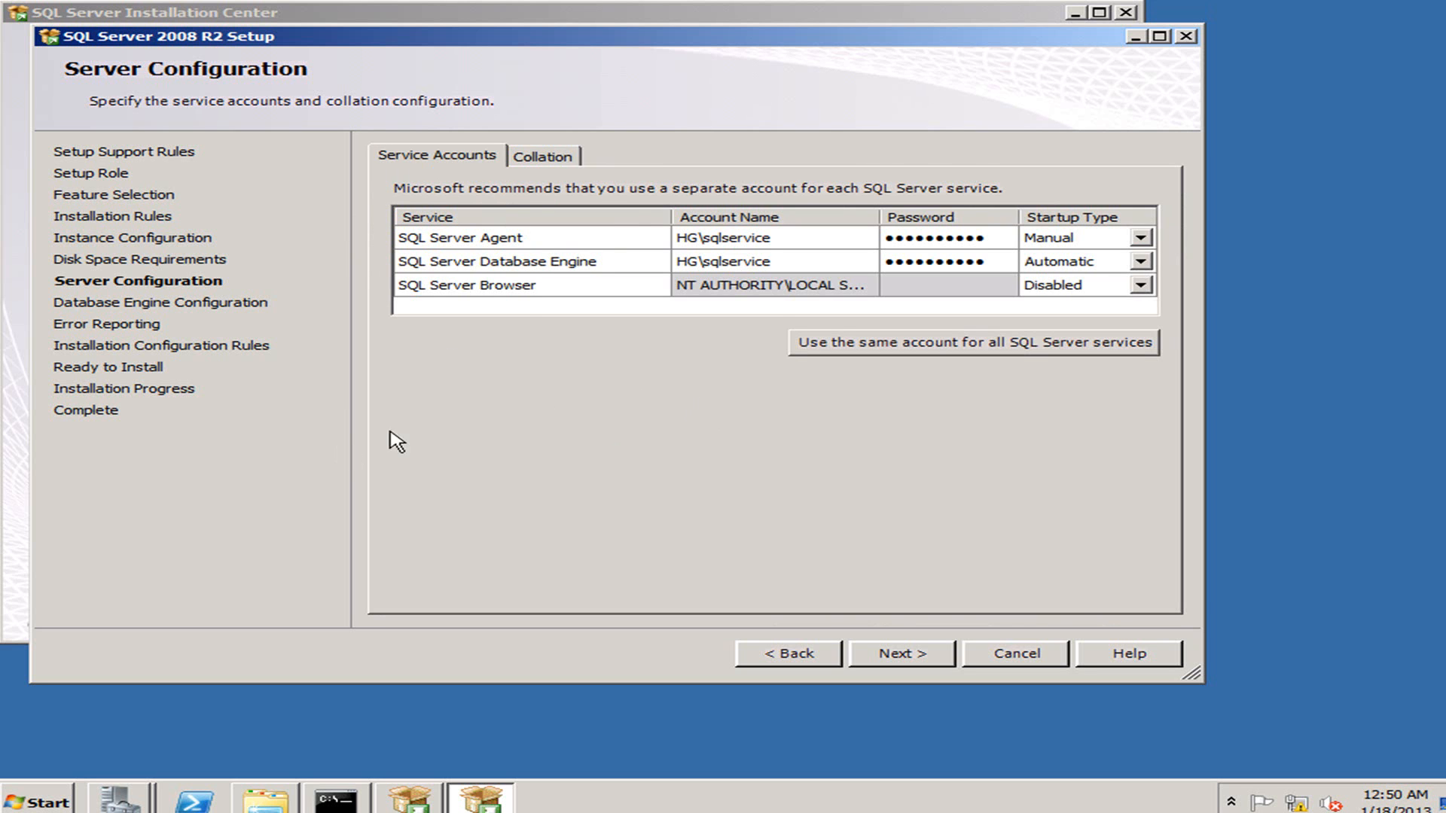
pyautogui.click(543, 158)
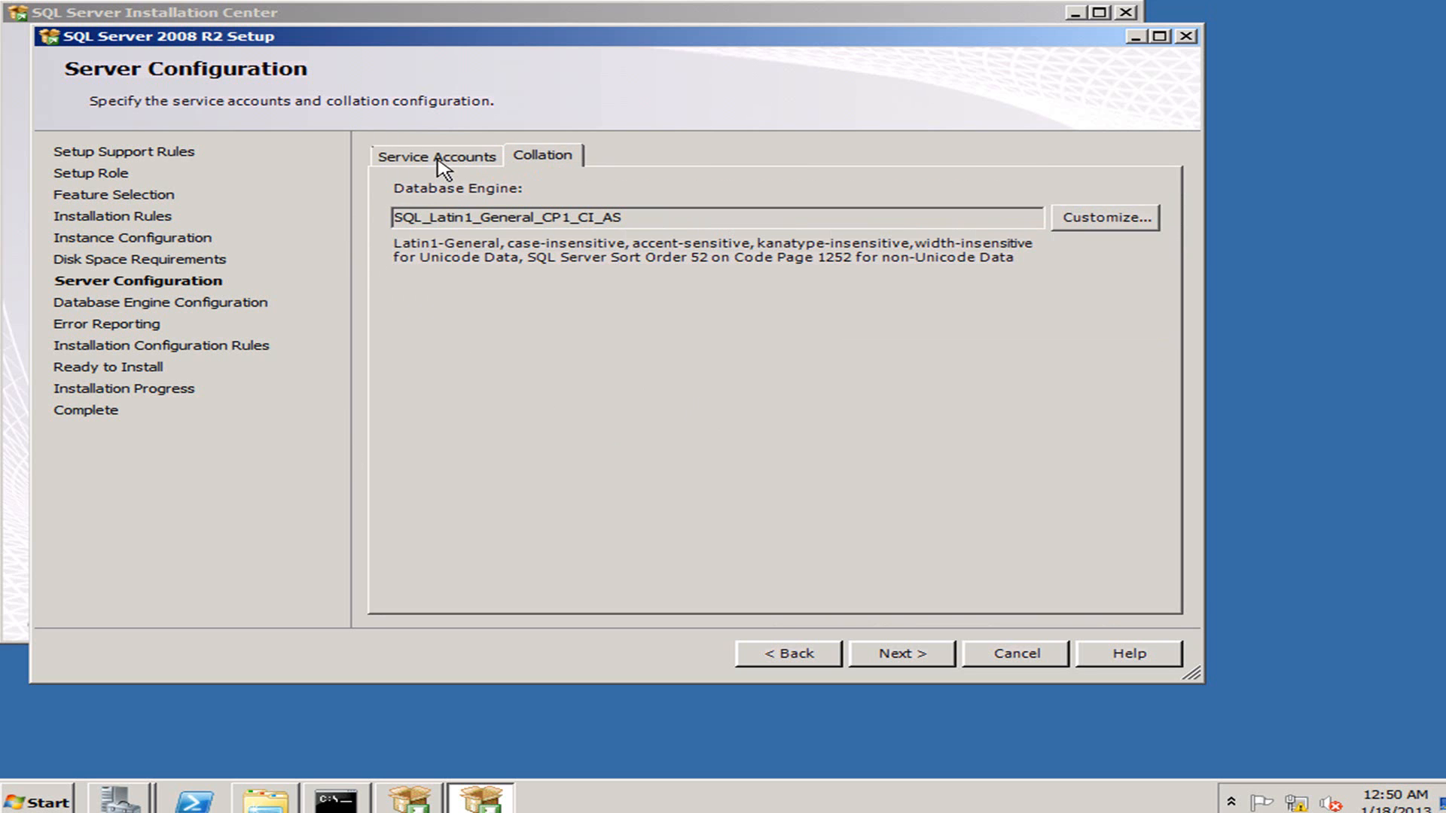
pyautogui.moveTo(646, 218); pyautogui.dragTo(431, 217)
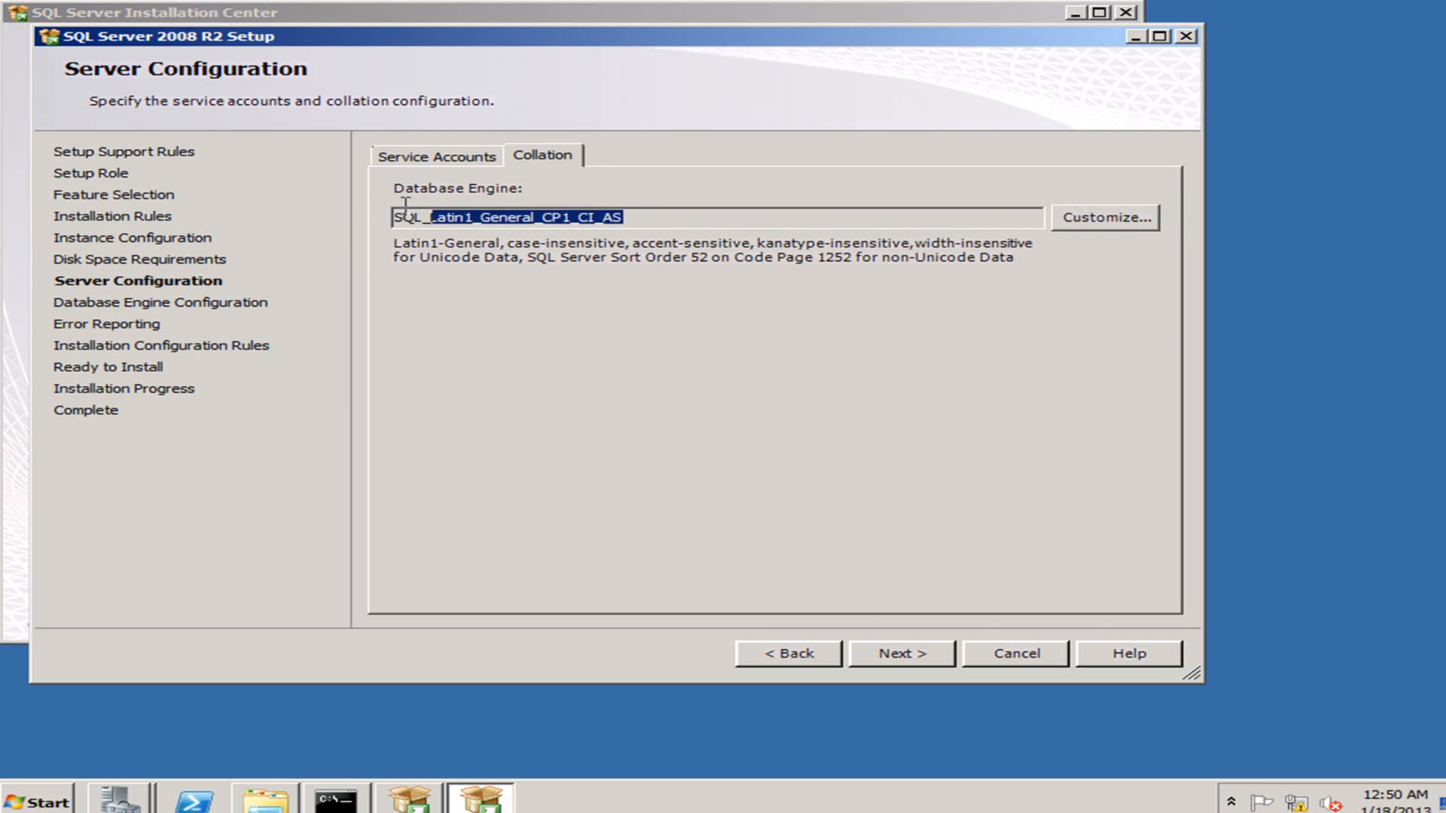
pyautogui.click(473, 159)
# Configure the Database Engine for Mixed Mode authentication, enter and confirm the sa password, and add the current user as SQL Server administrator.
pyautogui.click(927, 655)
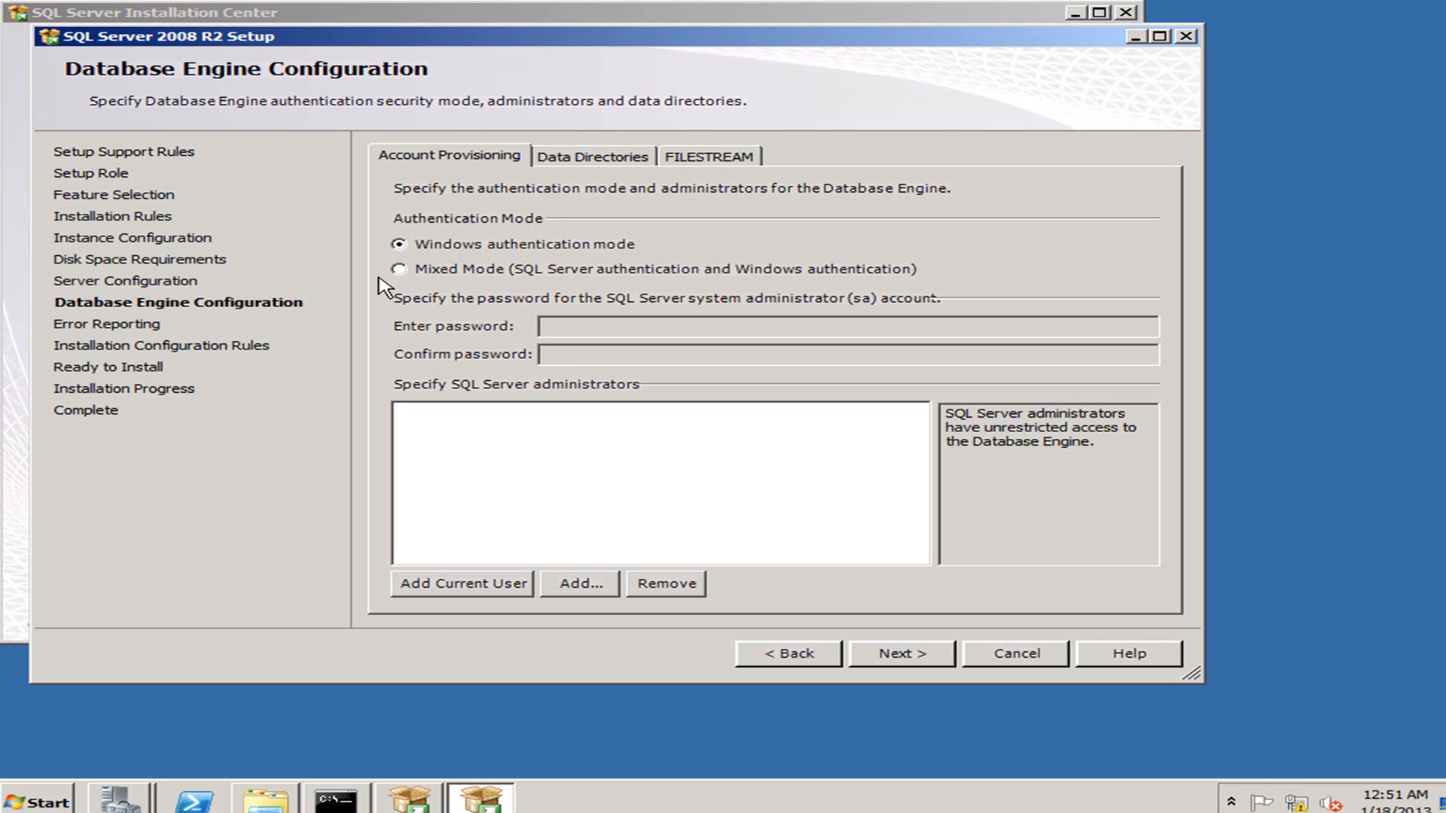
pyautogui.click(411, 271)
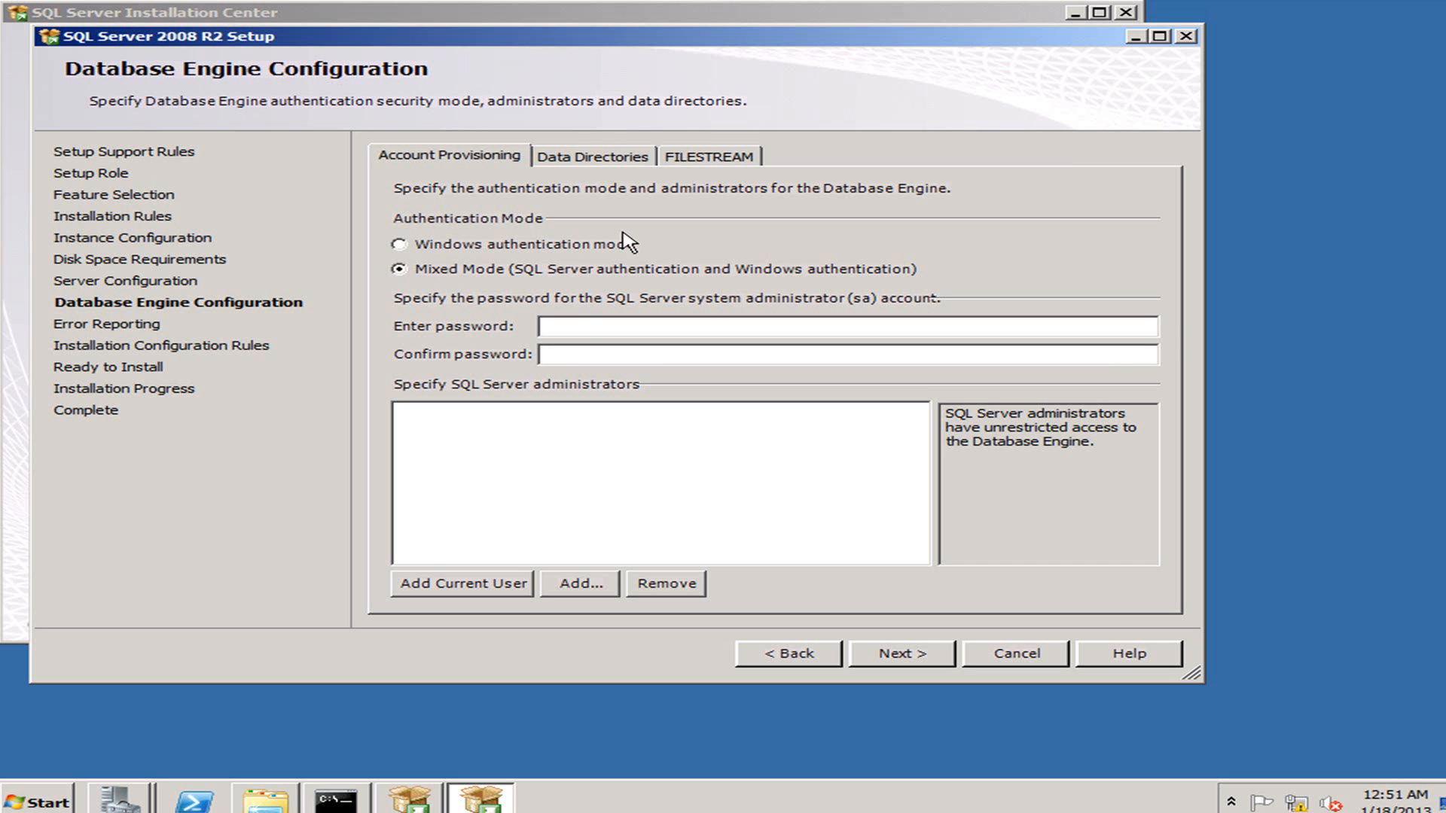
pyautogui.click(578, 327)
pyautogui.write('**********')
pyautogui.press('Tab')
pyautogui.write('**********')
pyautogui.hotkey('shift', 'Home')
pyautogui.write('**********')
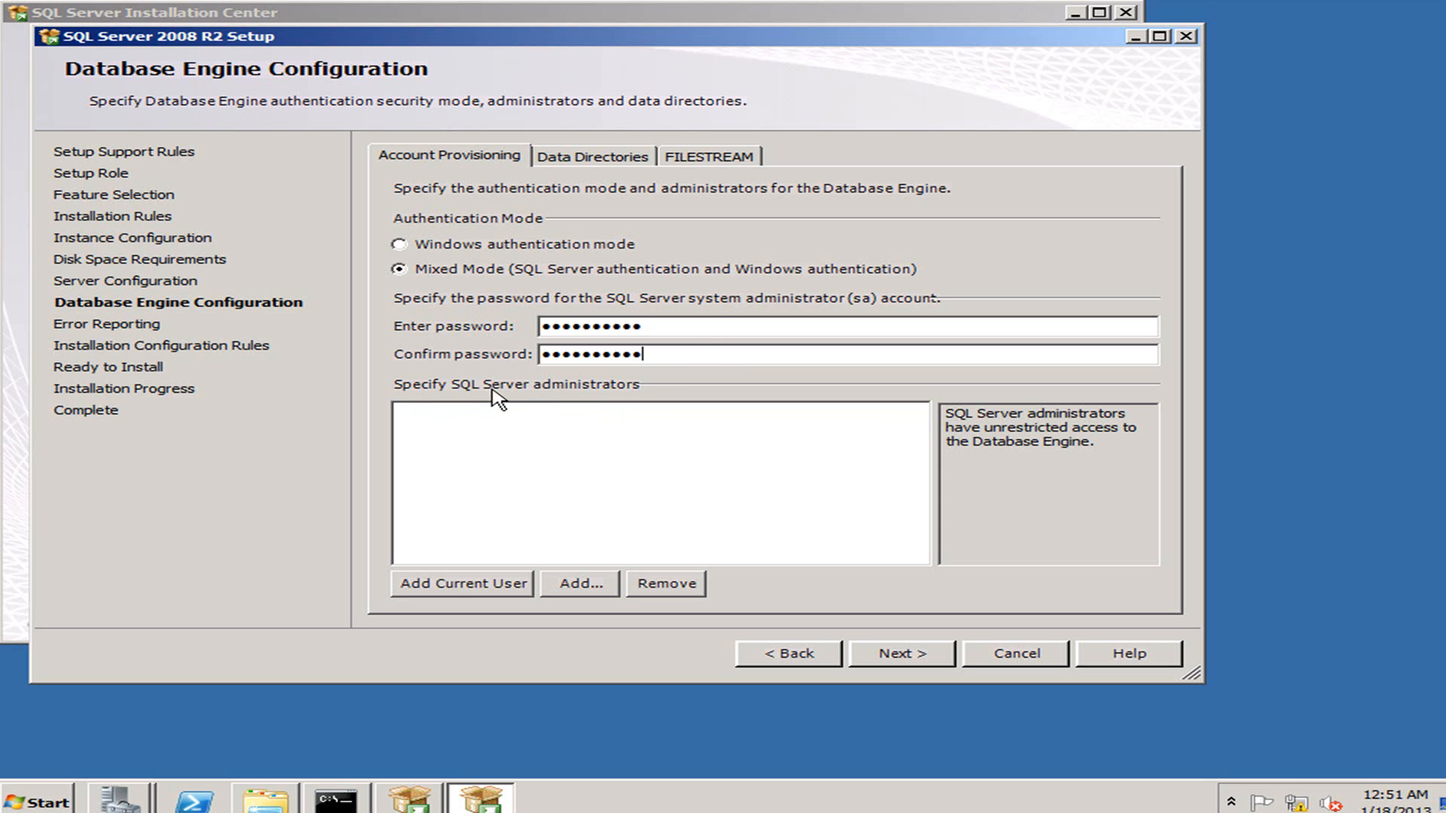
pyautogui.click(444, 584)
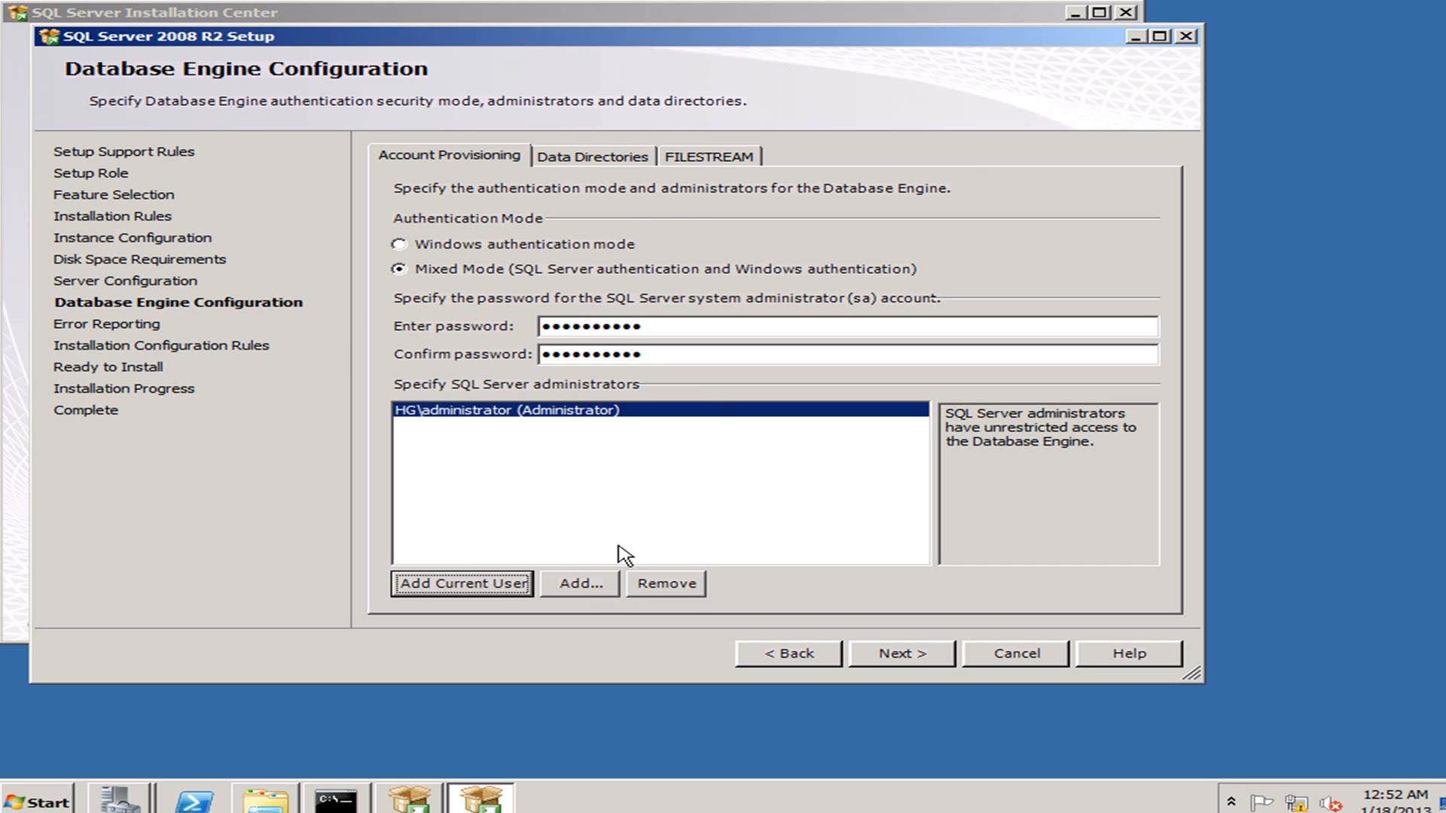
# Add the sqlservice domain account as an additional SQL Server administrator.
pyautogui.click(613, 601)
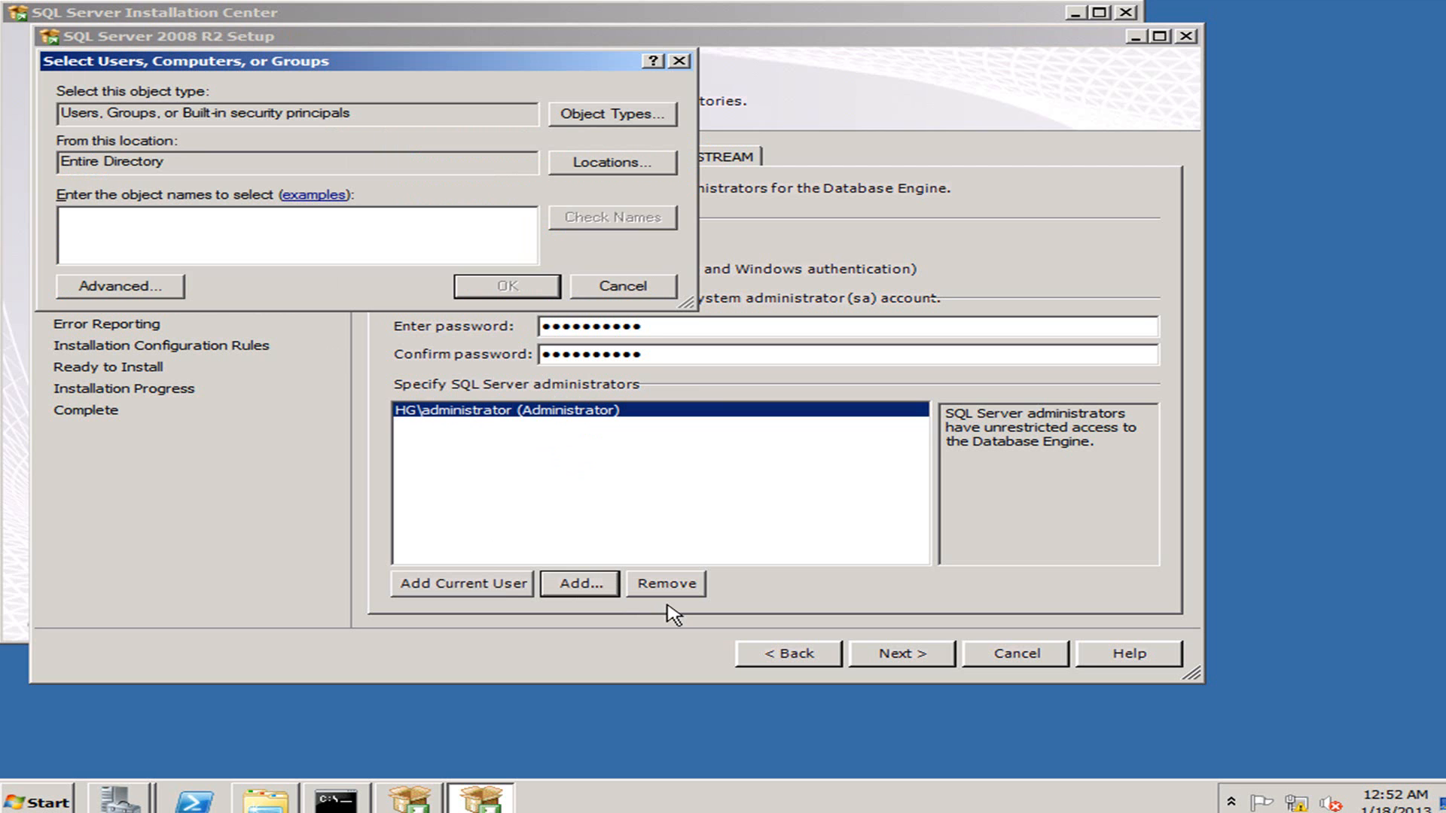
pyautogui.write('sqlservice')
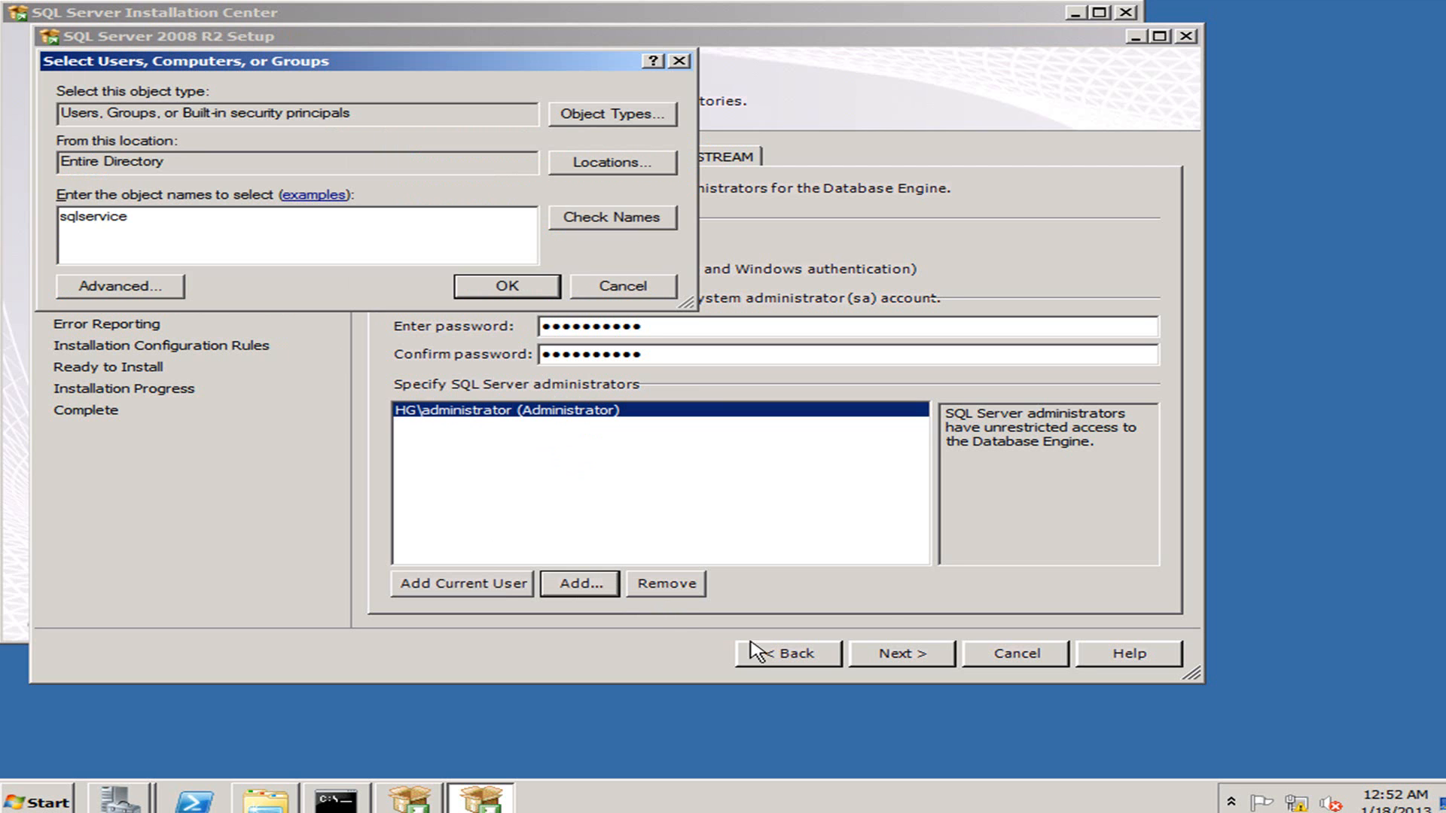
pyautogui.click(572, 219)
pyautogui.click(507, 286)
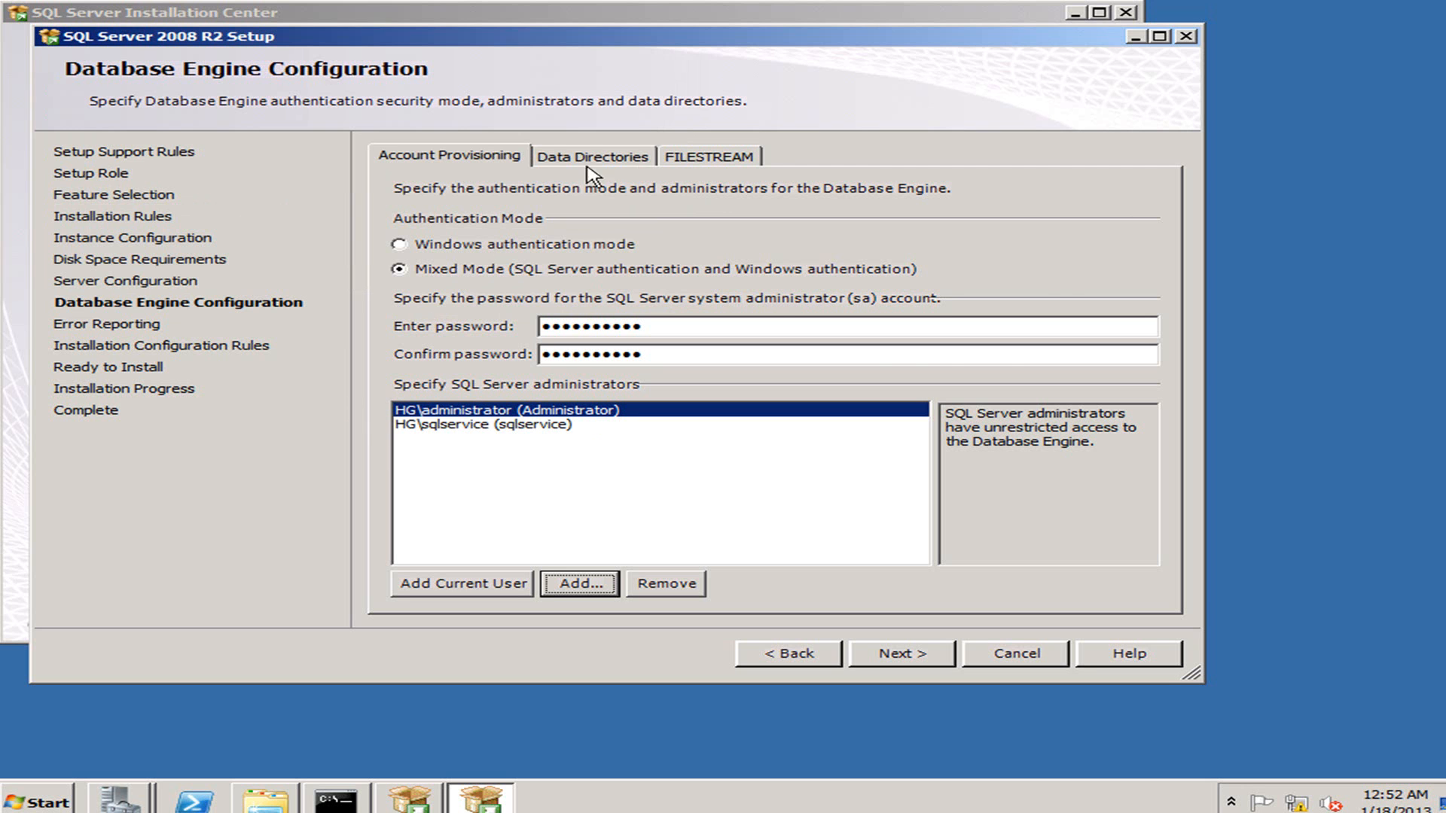
# In the data directory settings, create a folder named DATA on the E: drive and use it as the user database directory.
pyautogui.click(612, 158)
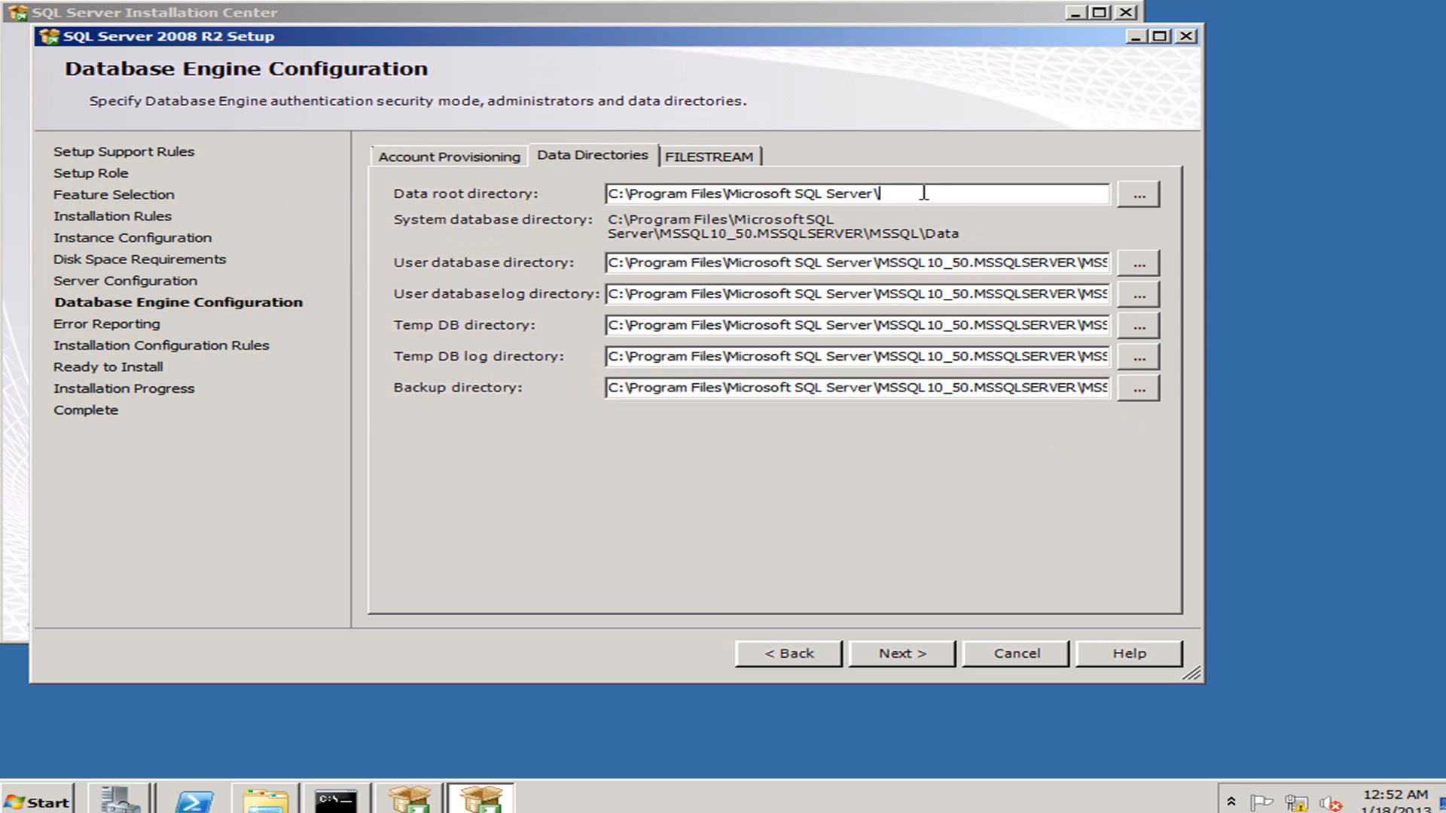
pyautogui.moveTo(923, 193); pyautogui.dragTo(519, 221)
pyautogui.click(849, 196)
pyautogui.moveTo(852, 199); pyautogui.dragTo(482, 206)
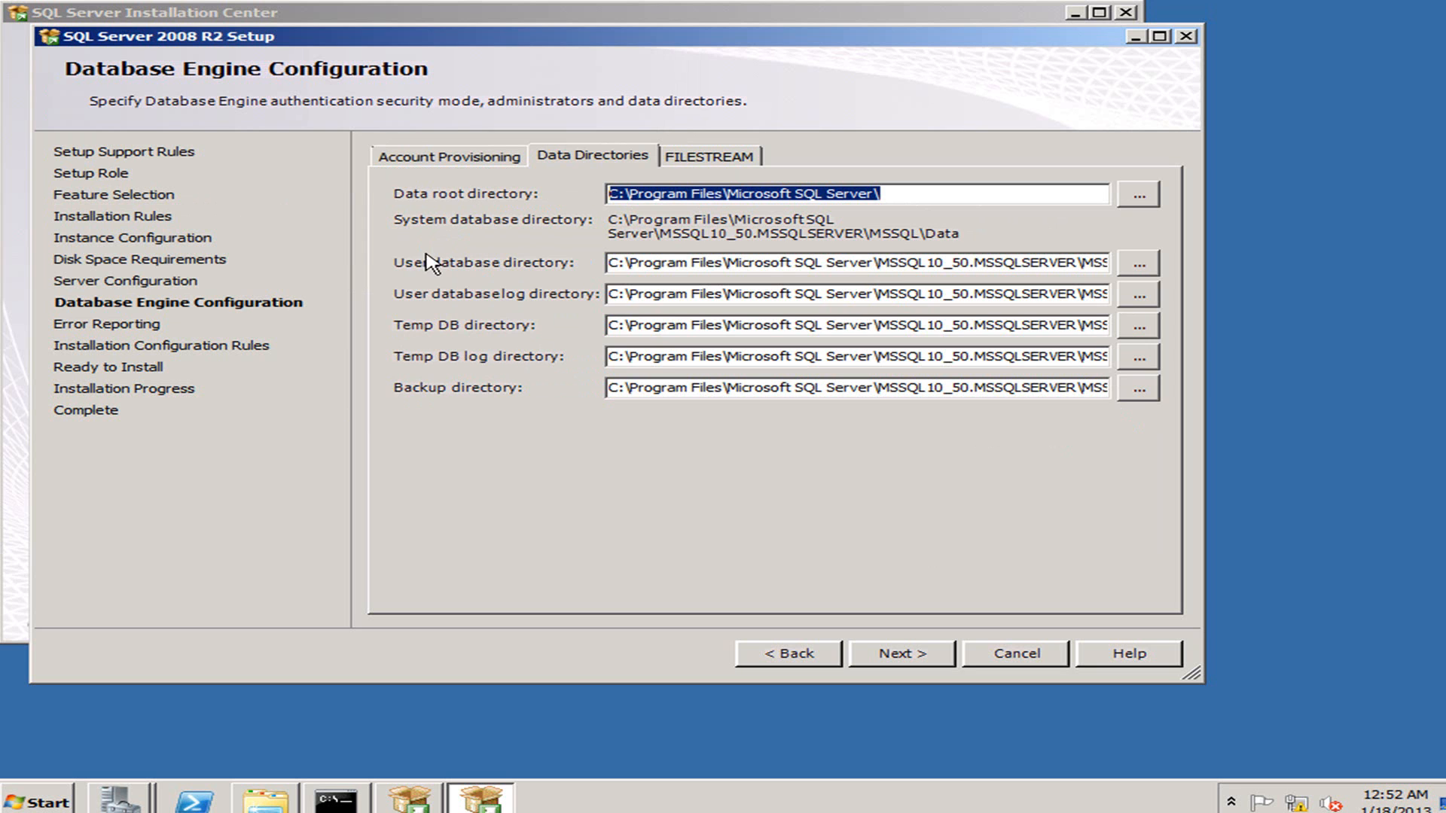
pyautogui.click(664, 263)
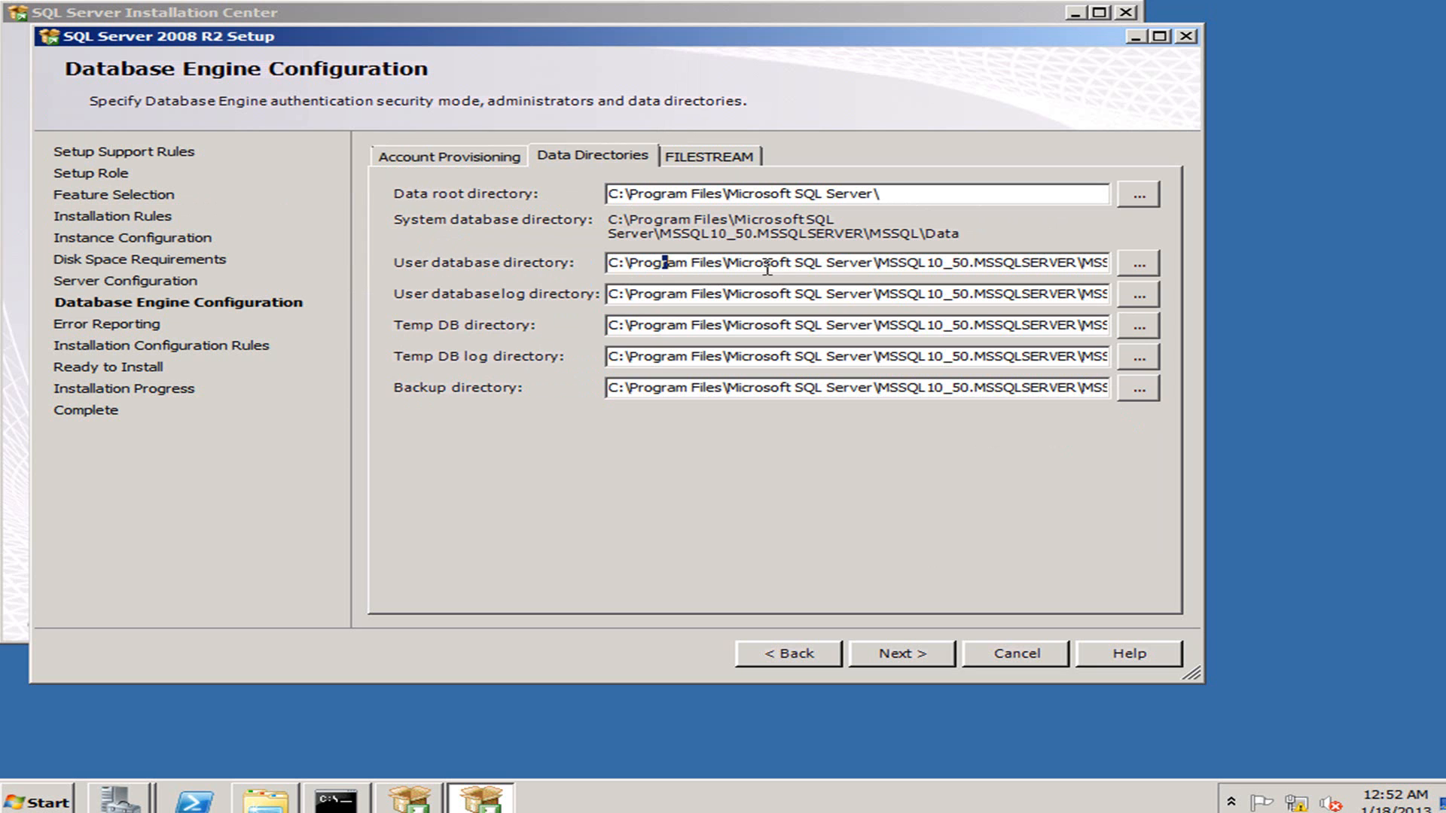
pyautogui.click(1137, 263)
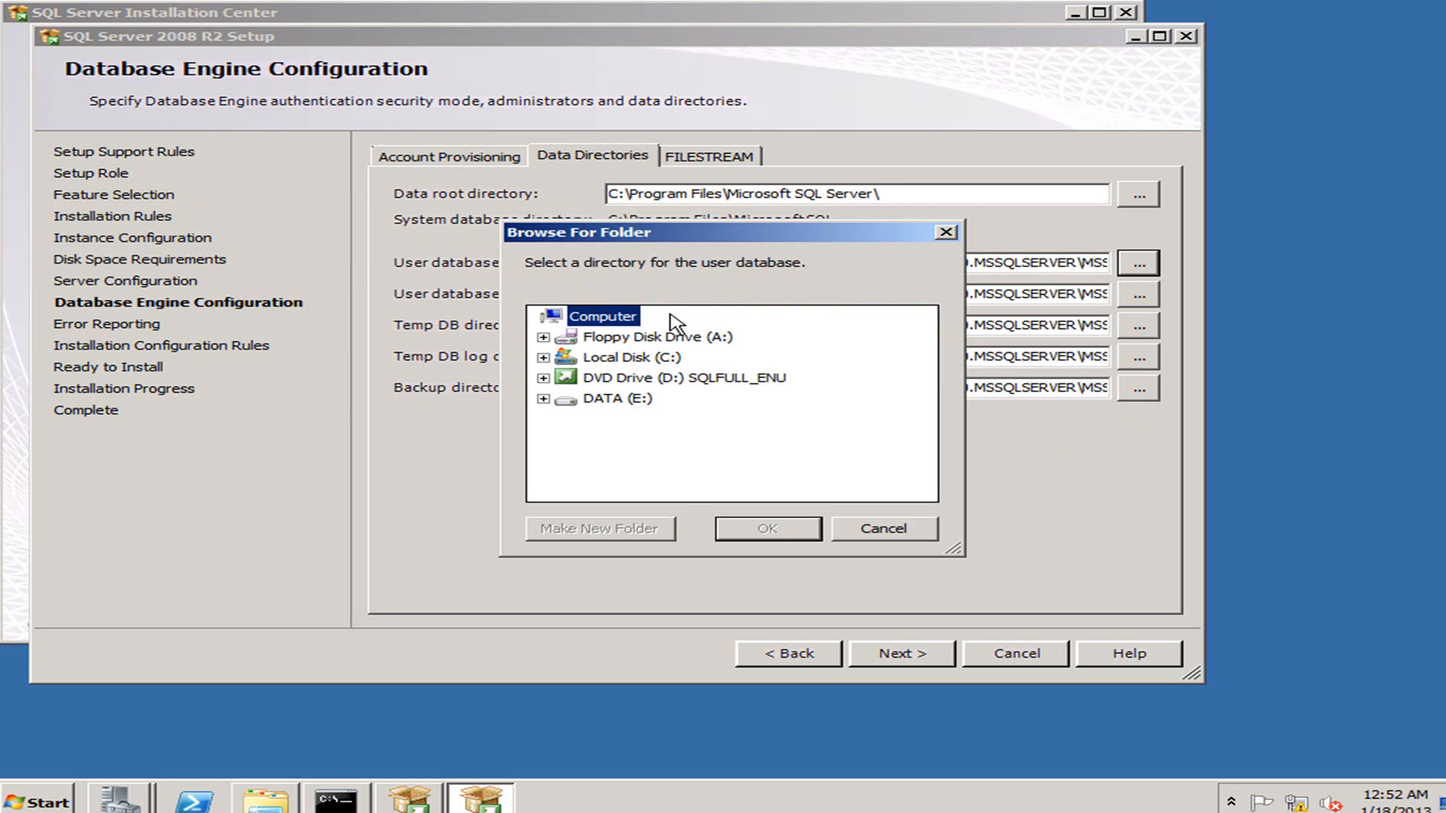
pyautogui.click(617, 401)
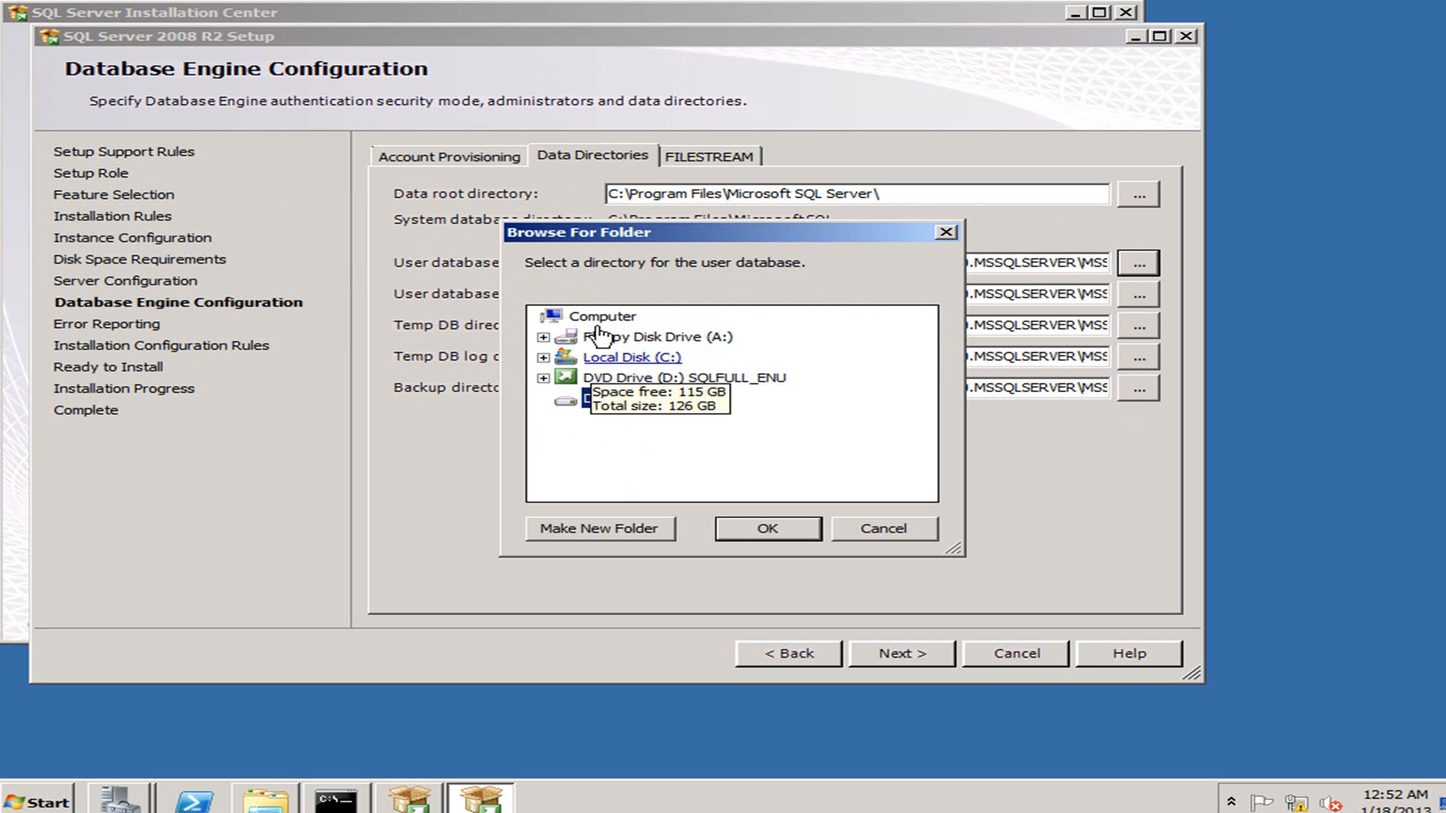
pyautogui.moveTo(672, 234); pyautogui.dragTo(264, 185)
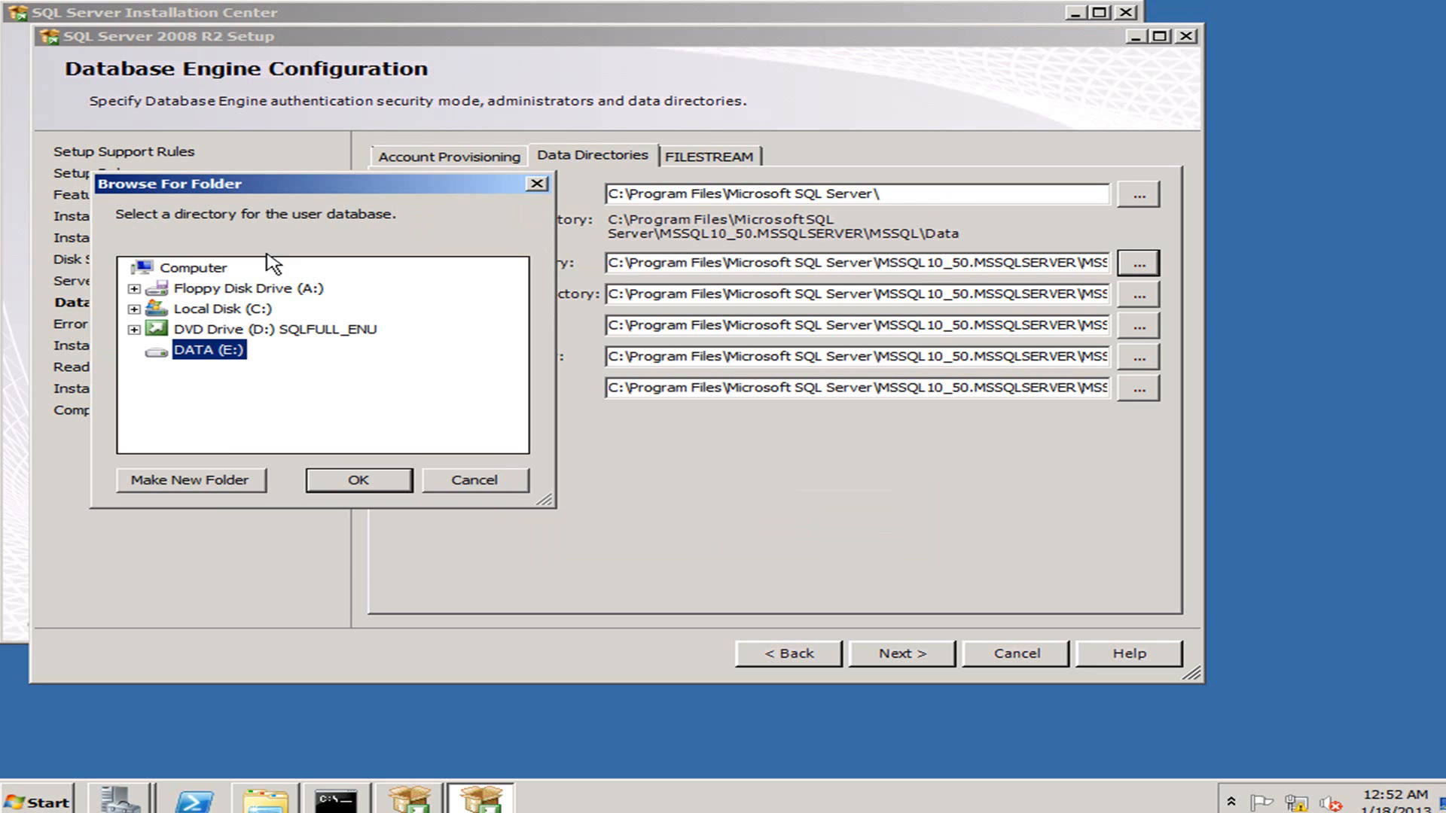
pyautogui.click(200, 486)
pyautogui.write('DATA')
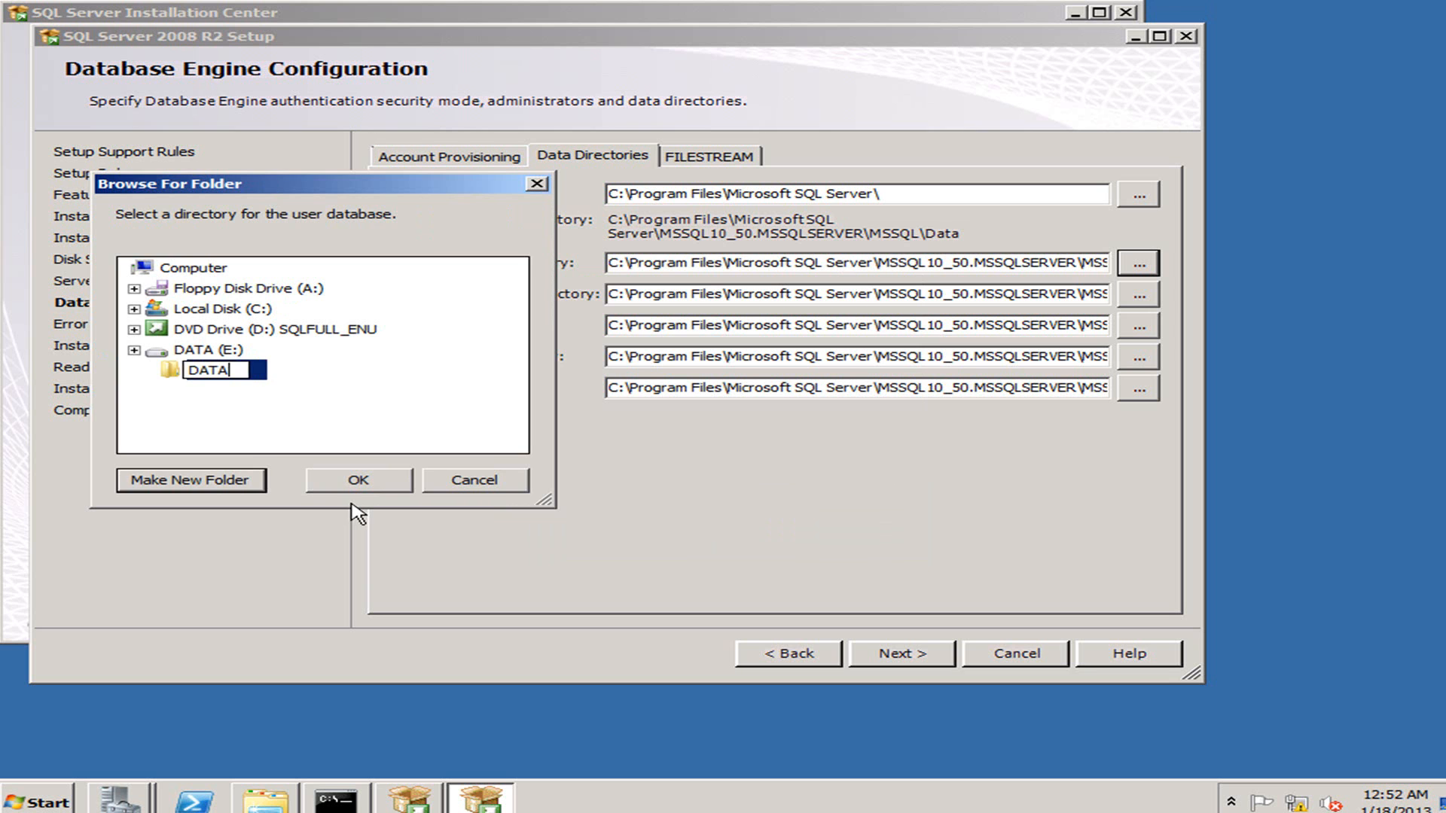
pyautogui.press('Return')
pyautogui.click(358, 481)
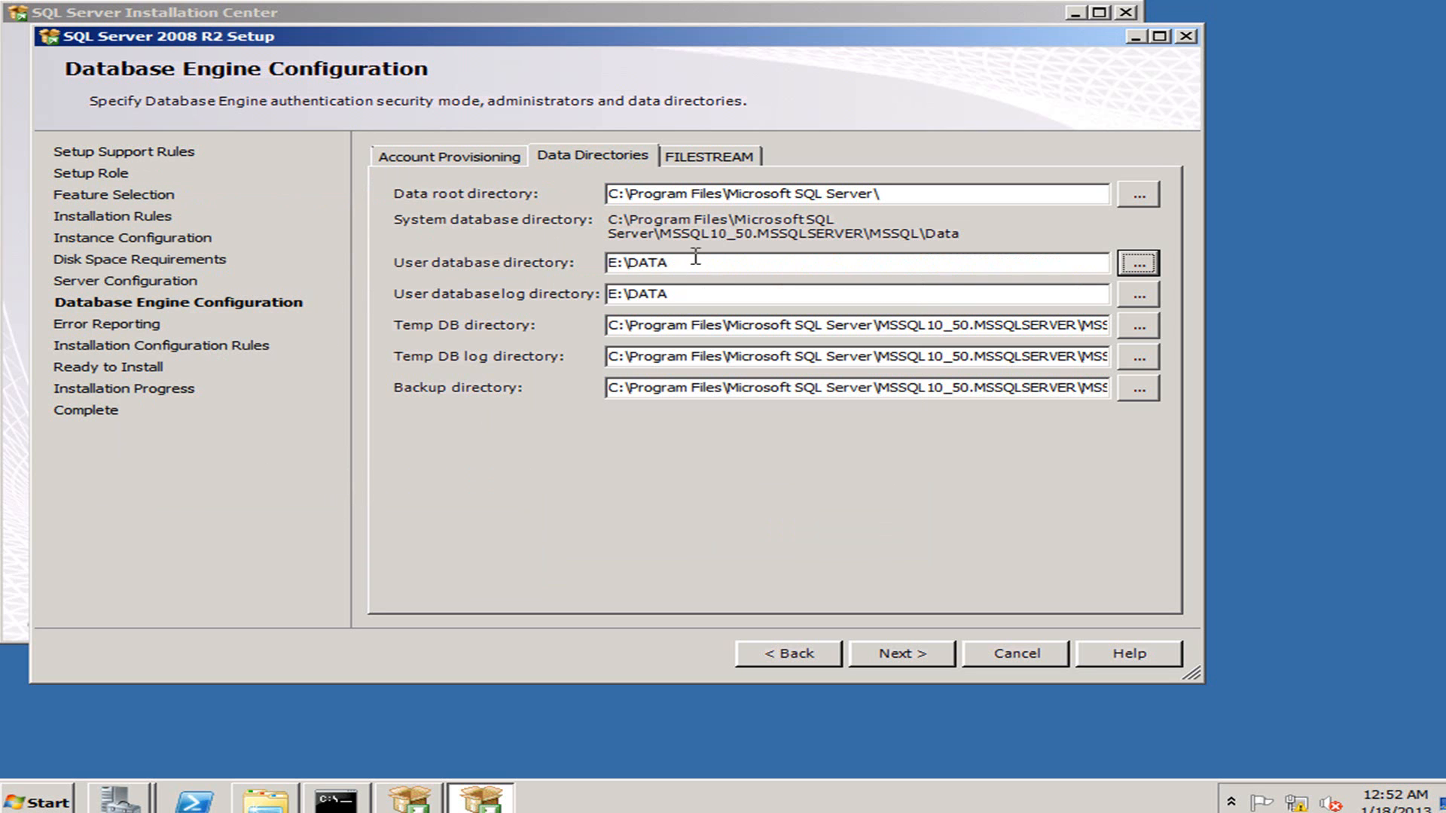
# Create a folder named LOG on the E: drive while choosing the user database log directory.
pyautogui.hotkey('shift', 'Tab')
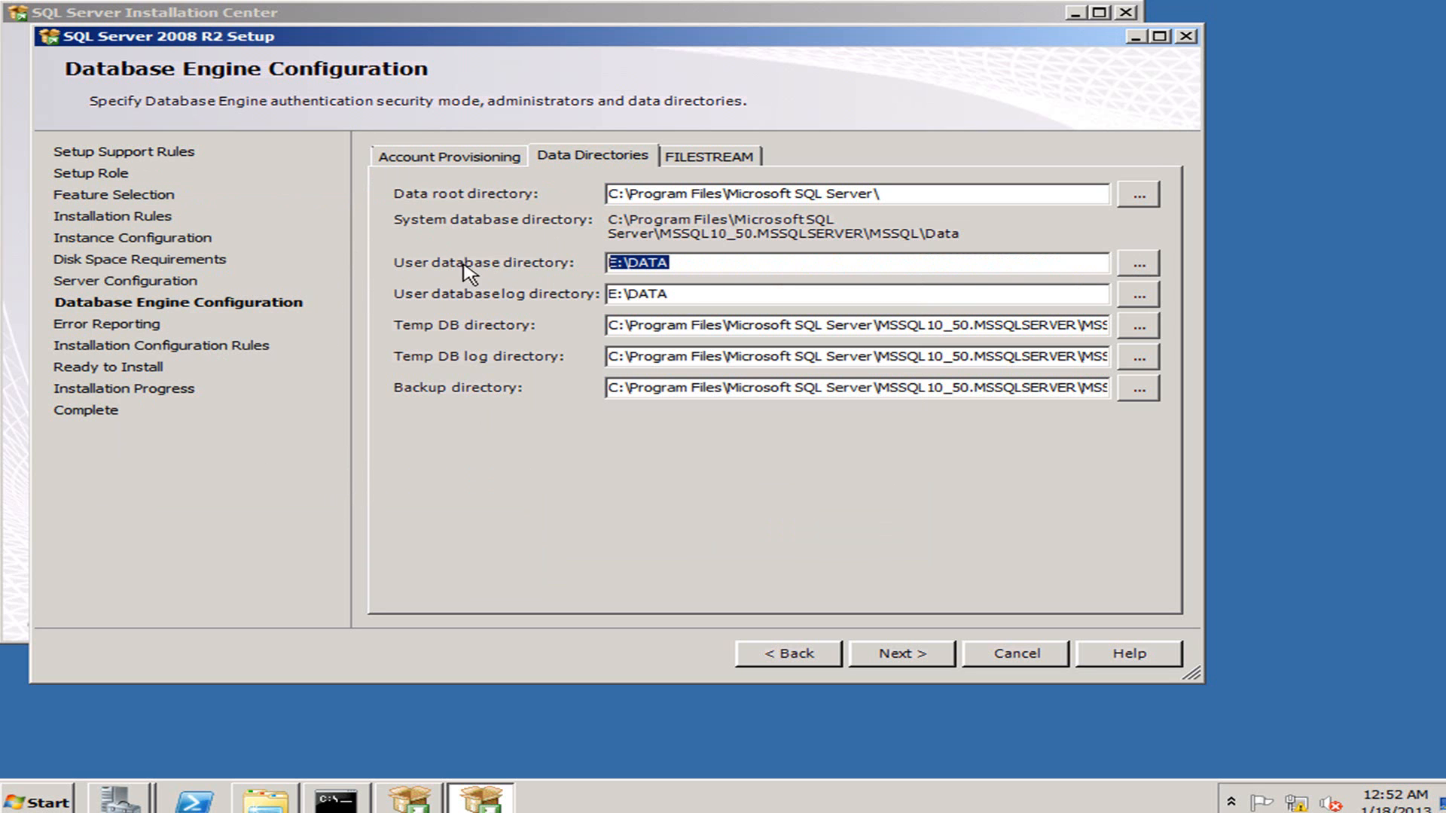
pyautogui.click(669, 262)
pyautogui.moveTo(691, 264); pyautogui.dragTo(506, 260)
pyautogui.moveTo(669, 294); pyautogui.dragTo(495, 299)
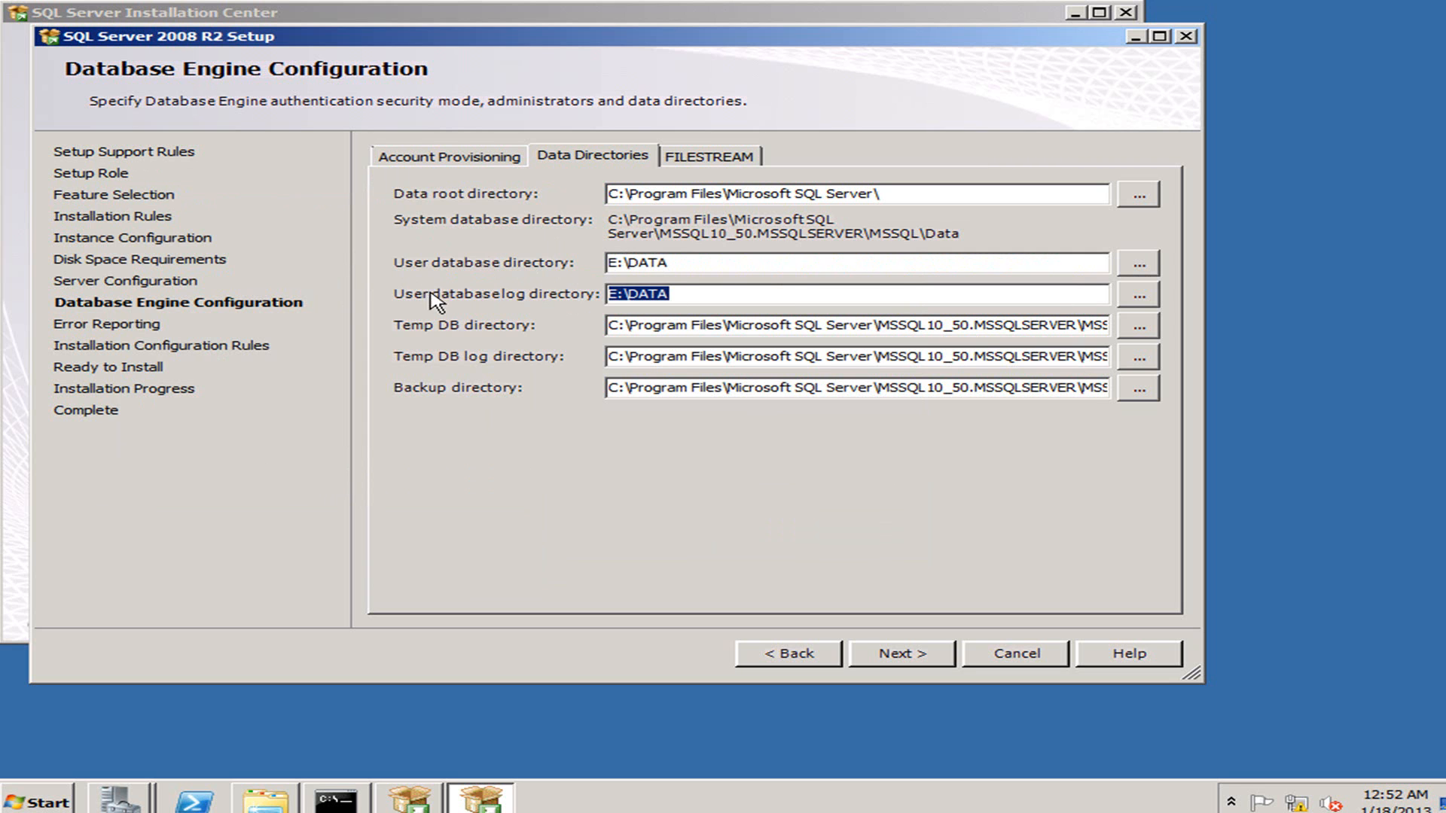
pyautogui.click(1138, 295)
pyautogui.click(609, 460)
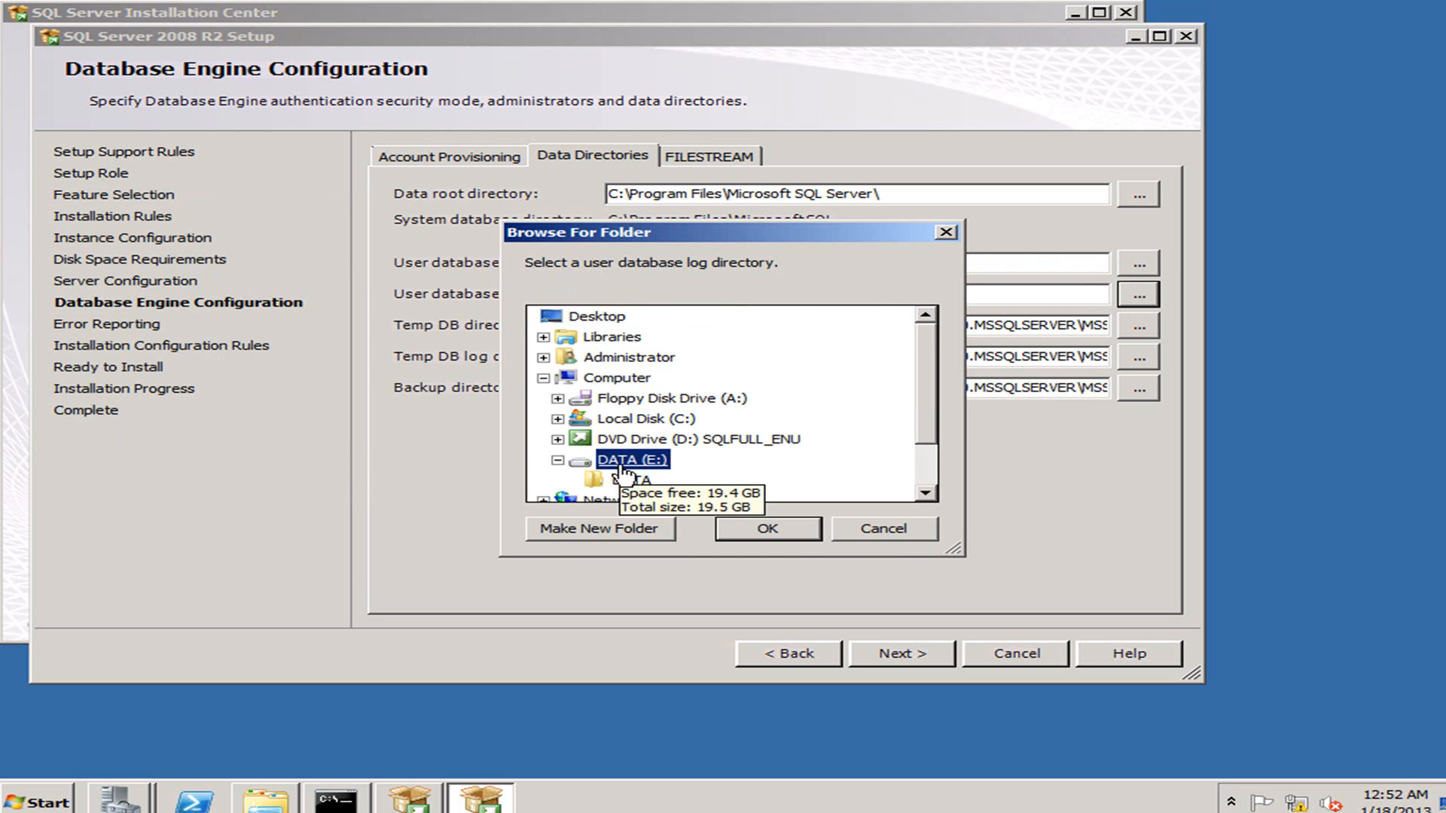
pyautogui.click(616, 533)
pyautogui.write('LOG')
pyautogui.press('Return')
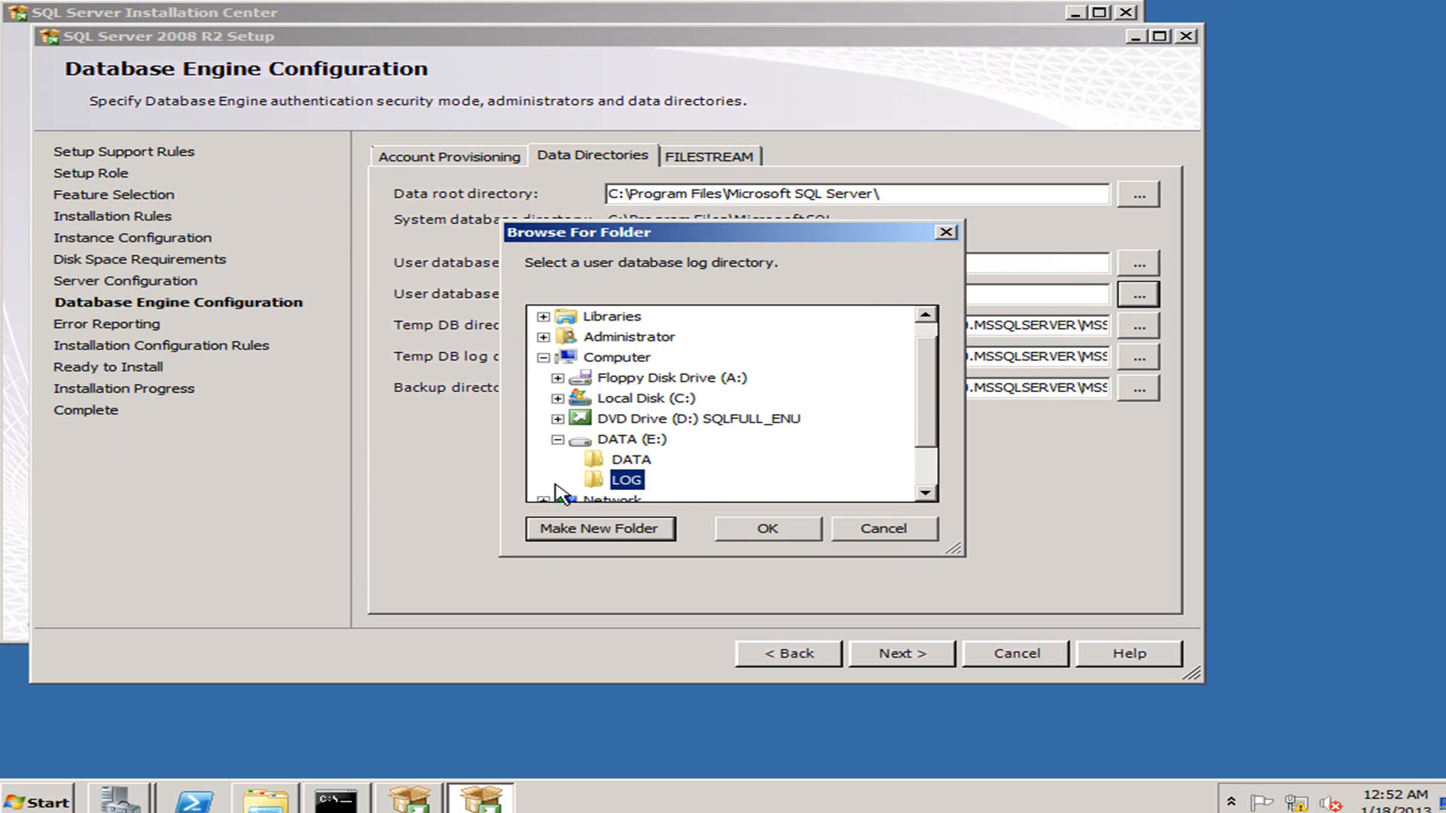
# Rename the new LOG folder on the E: drive as SQLLOG.
pyautogui.click(652, 462)
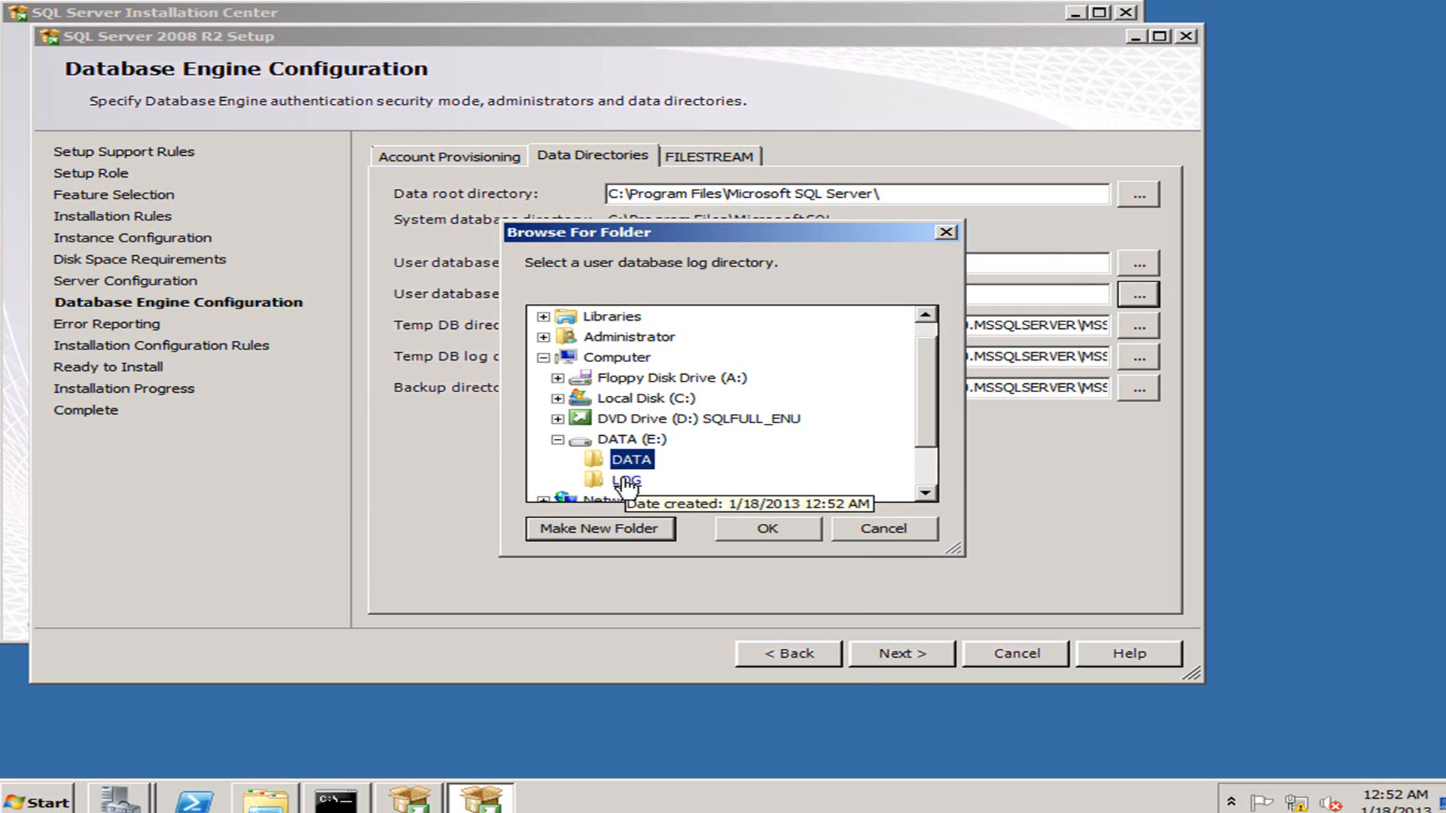
pyautogui.rightClick(627, 486)
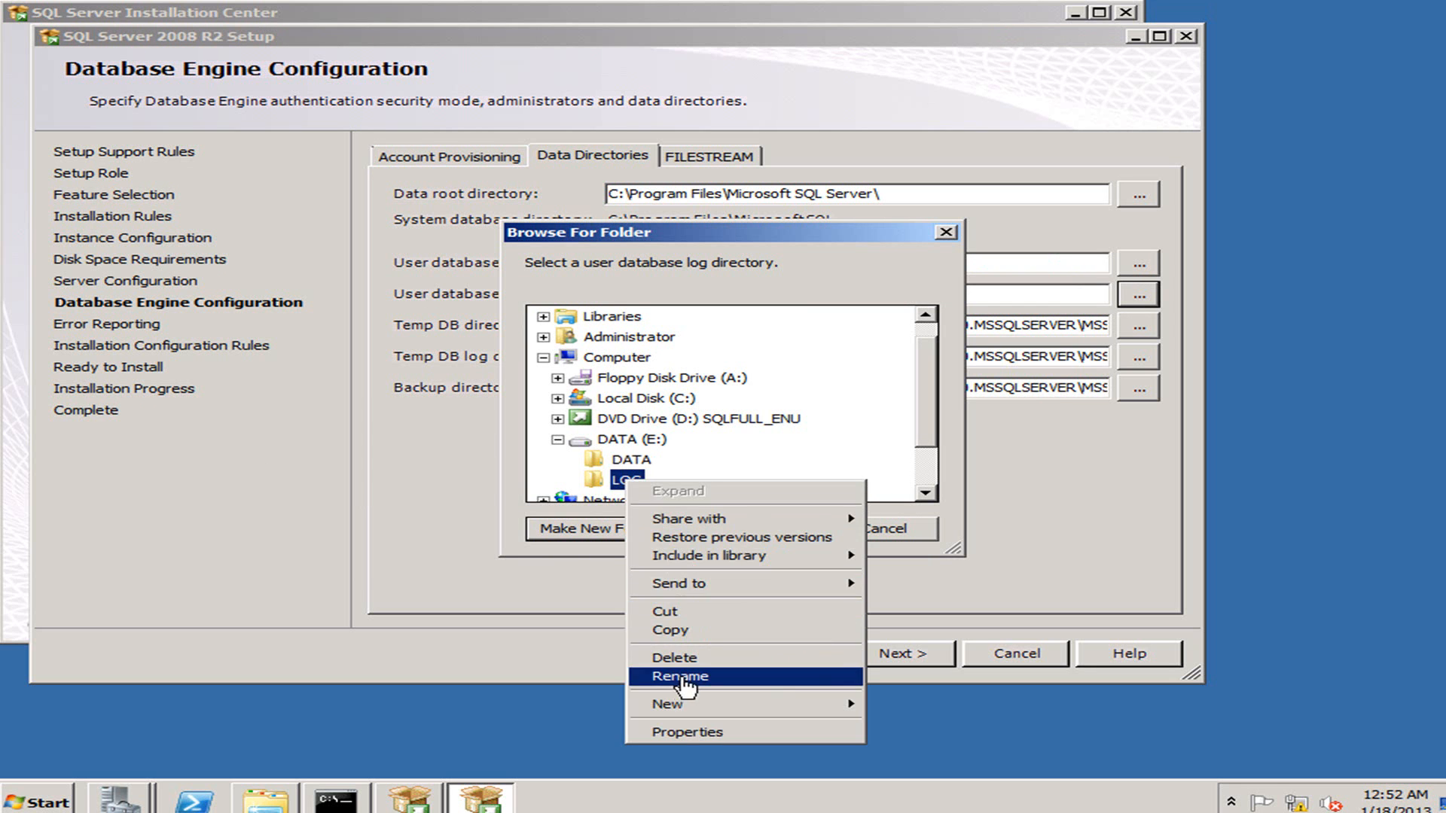
pyautogui.click(689, 675)
pyautogui.write('SQL')
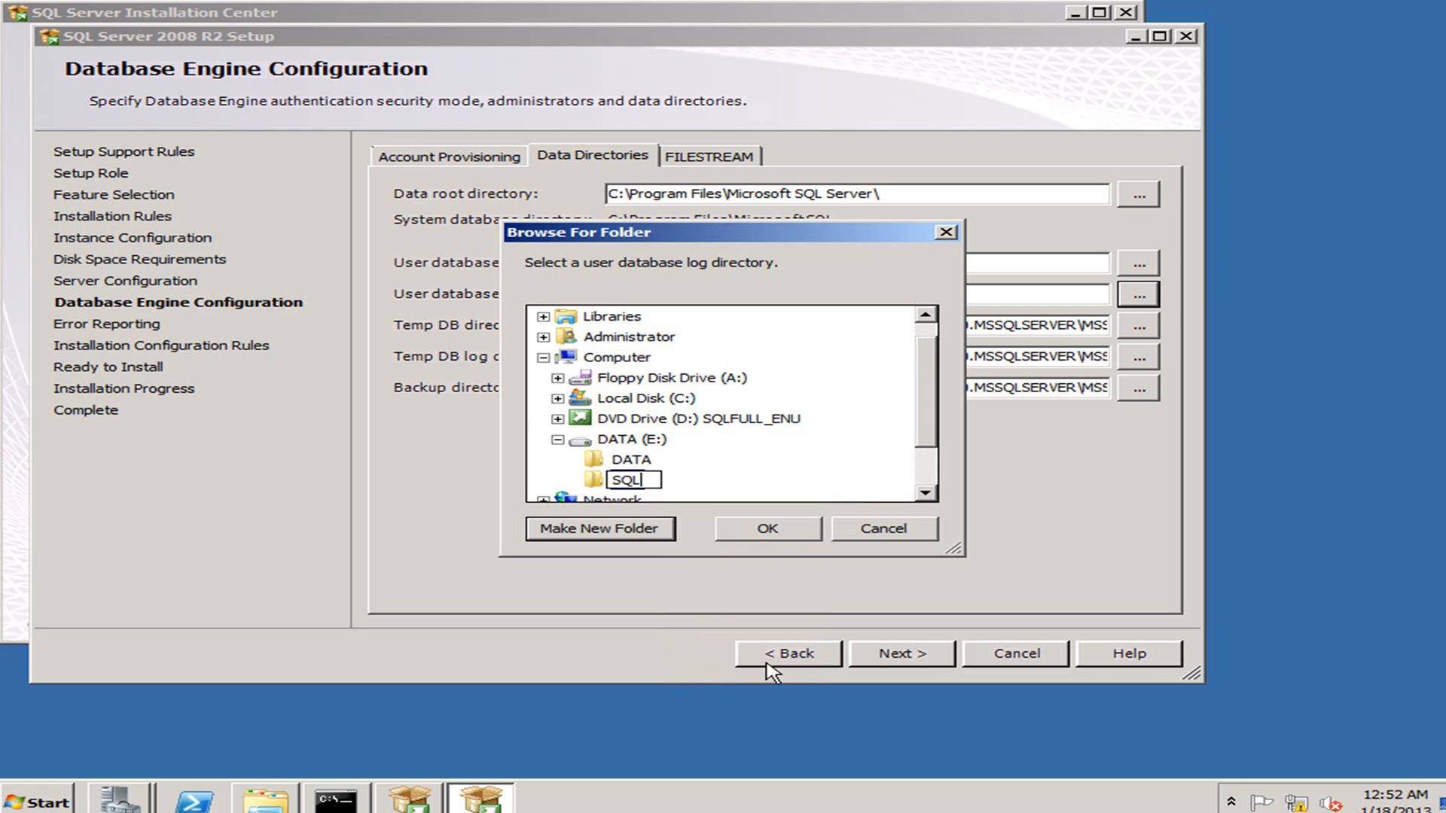
pyautogui.write('LOG')
pyautogui.press('Return')
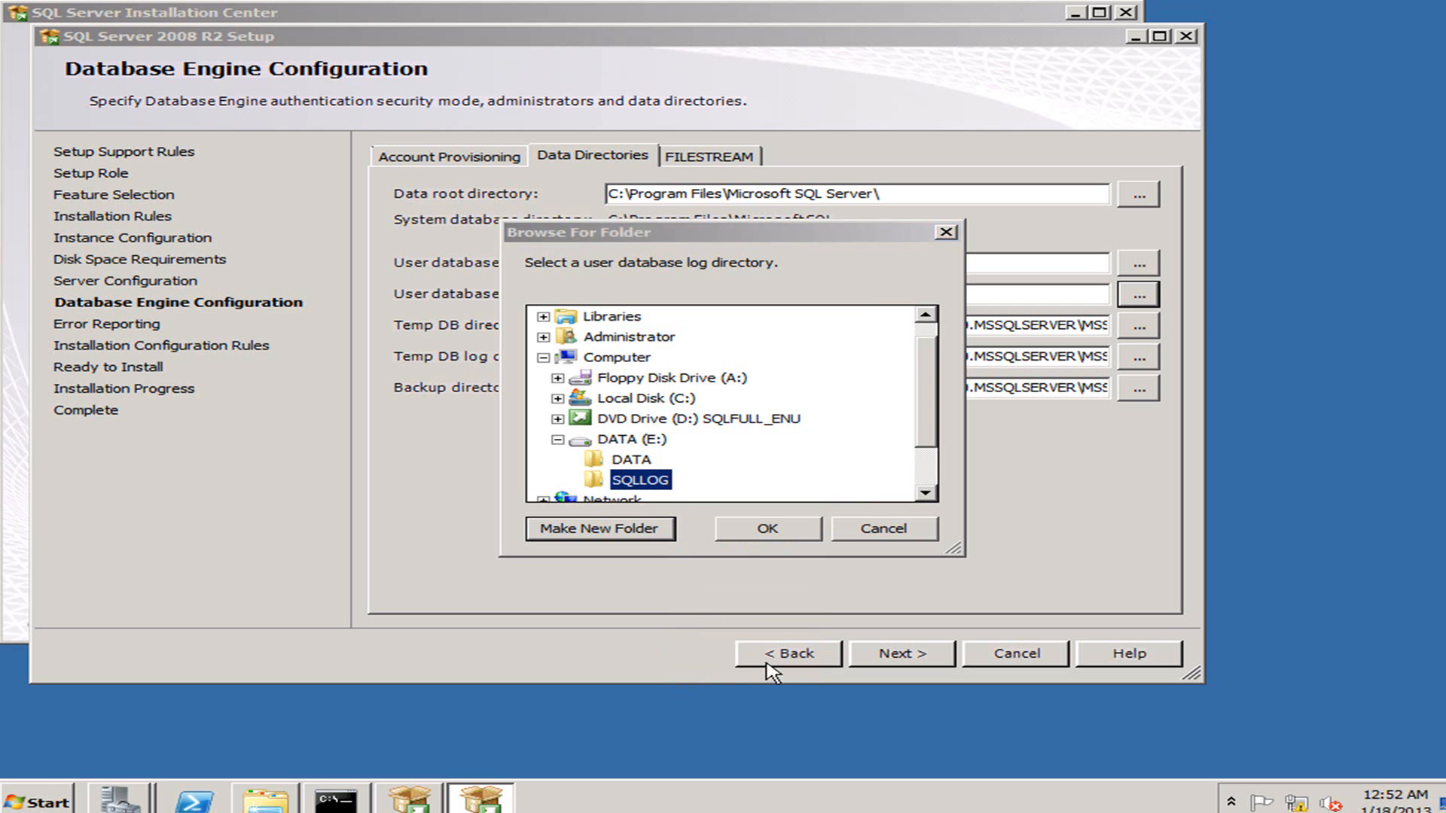
# Rename the DATA folder as SQLDATA and use E:\SQLLOG as the user database log directory.
pyautogui.rightClick(608, 459)
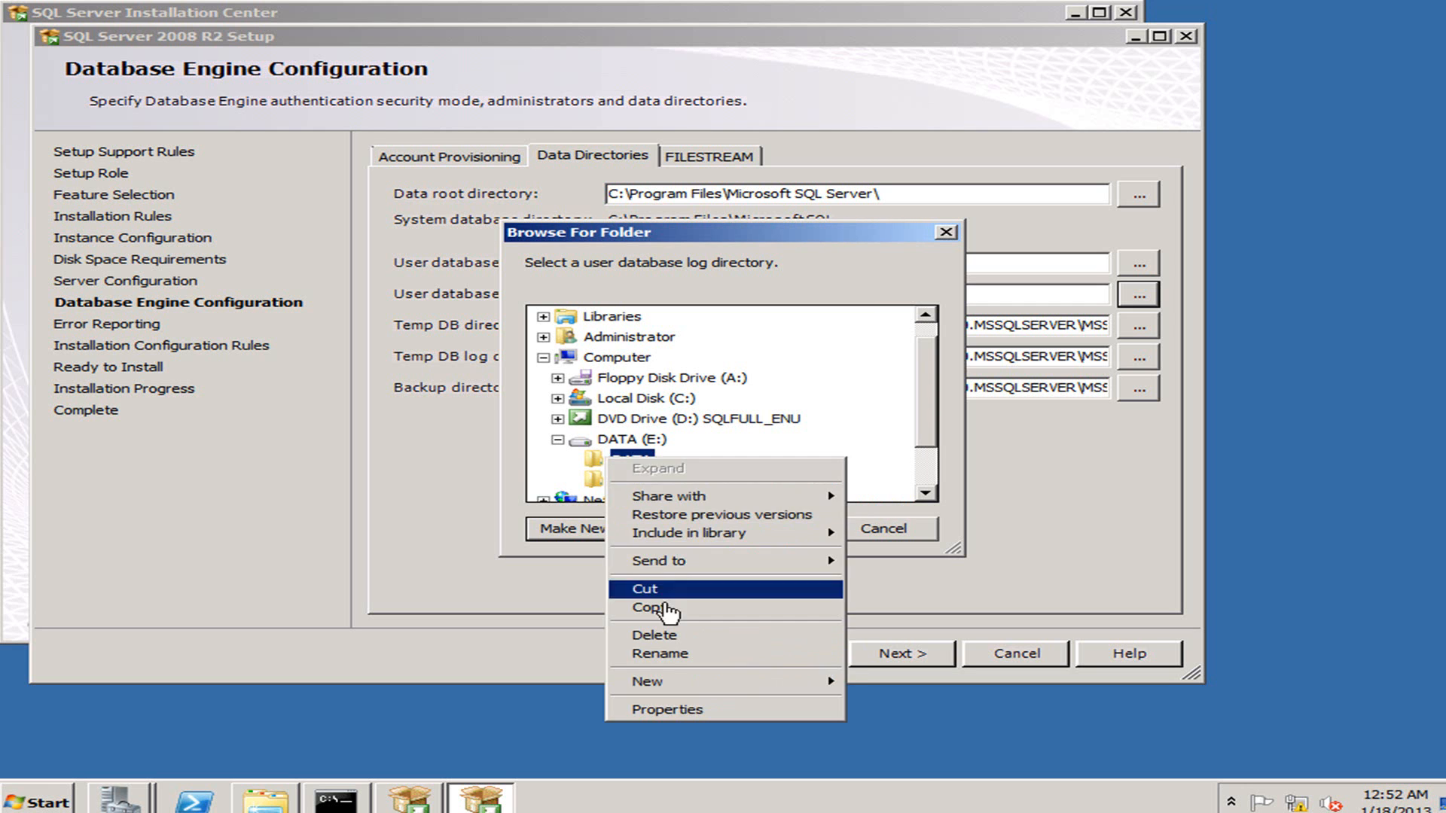
pyautogui.click(663, 657)
pyautogui.write('SQLDATA')
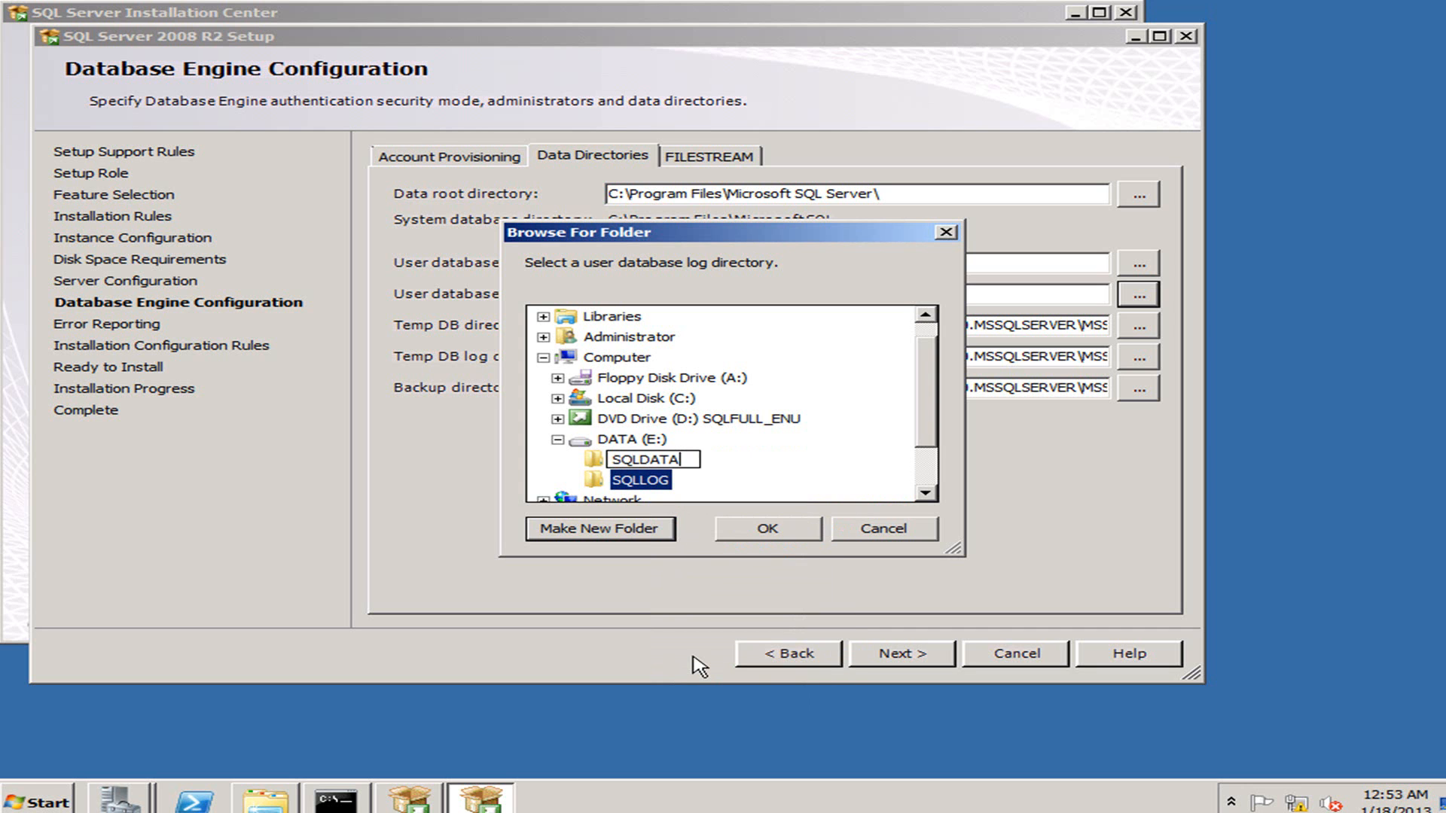
pyautogui.press('Return')
pyautogui.click(762, 533)
# Set the user database directory to the E:\SQLDATA folder.
pyautogui.click(1138, 293)
pyautogui.click(544, 399)
pyautogui.click(622, 420)
pyautogui.click(765, 531)
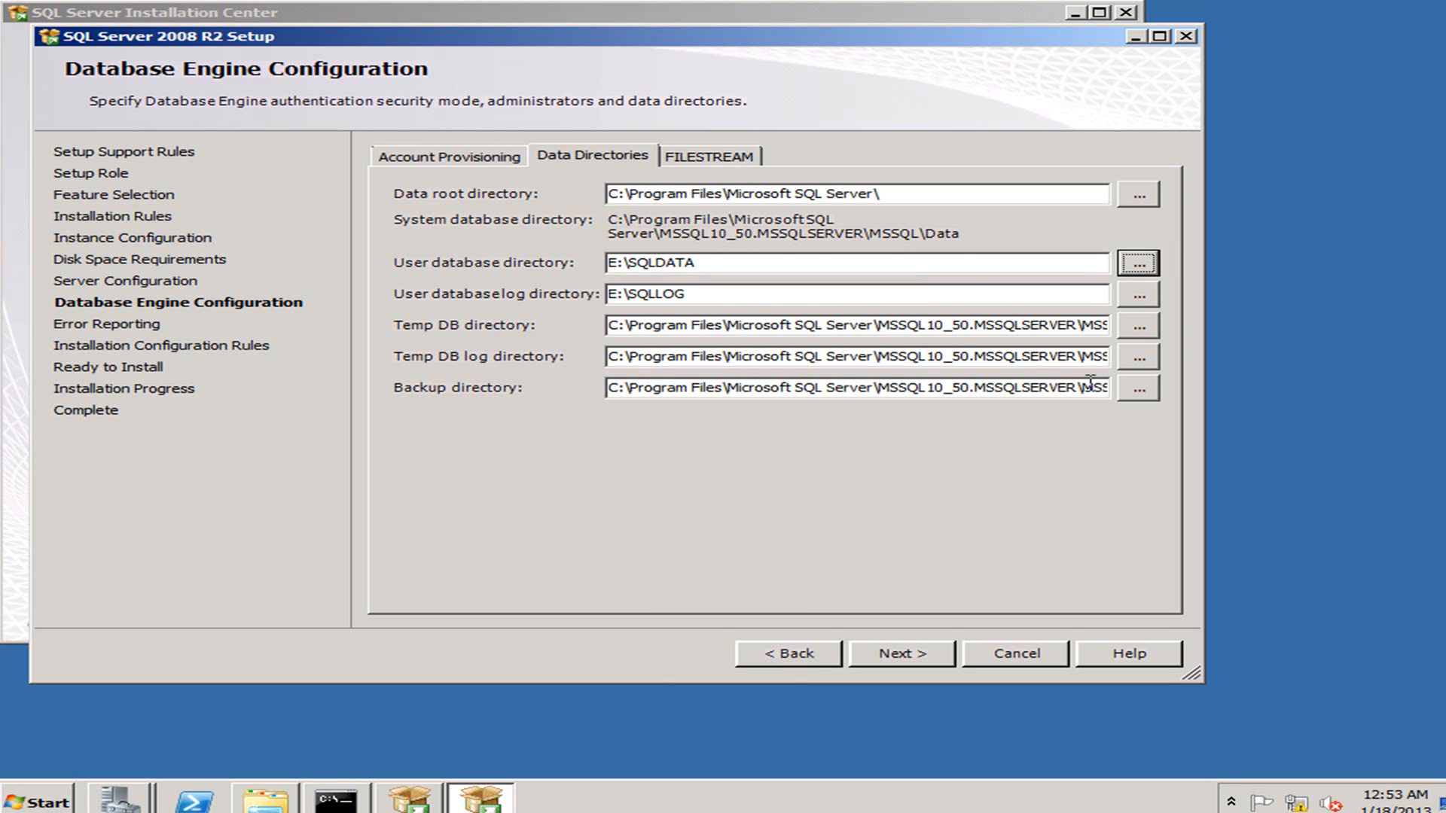
# Create a folder named BACKUP on the E: drive and use it as the backup directory.
pyautogui.click(1119, 391)
pyautogui.click(543, 399)
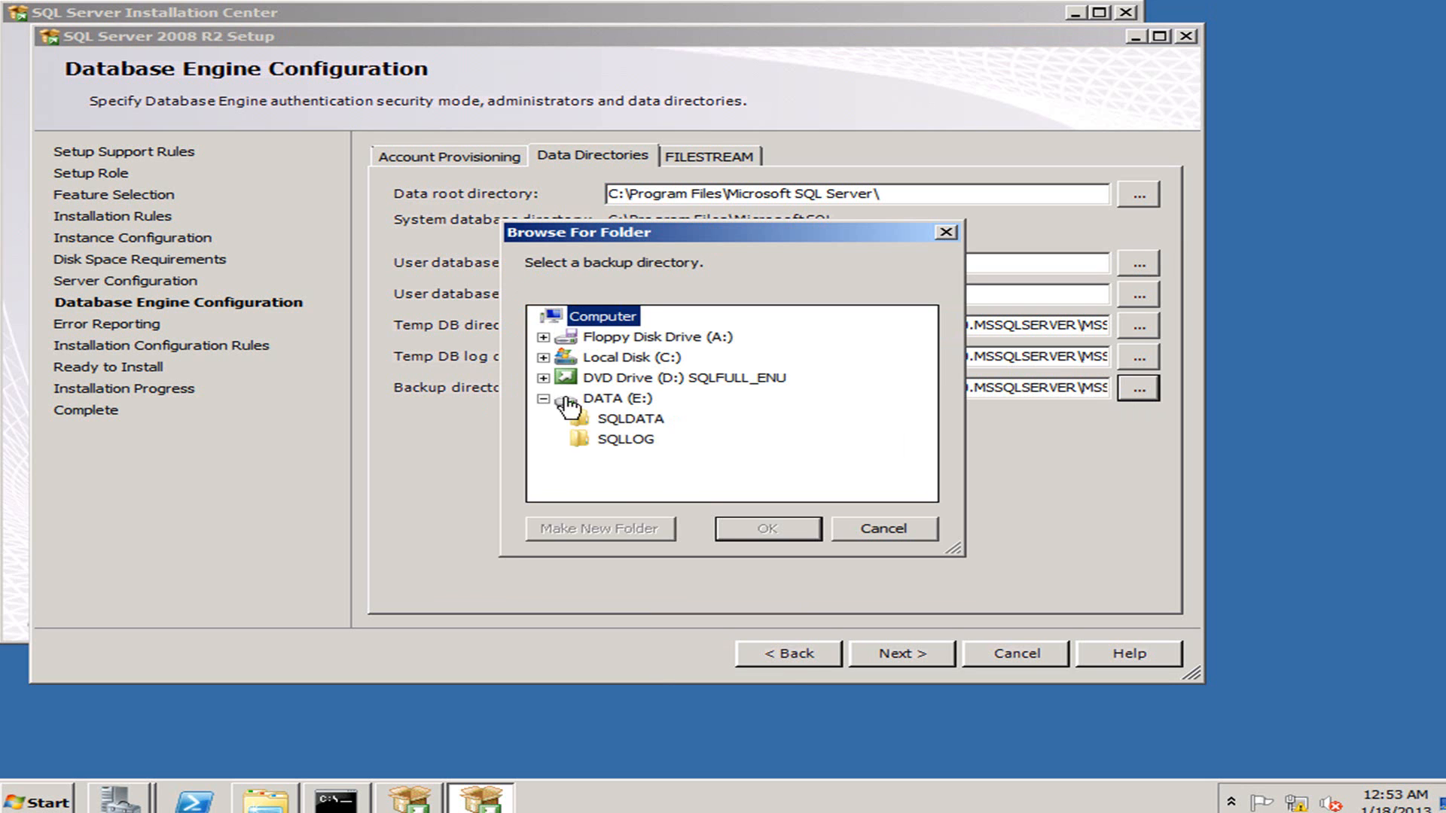
pyautogui.click(606, 398)
pyautogui.click(627, 528)
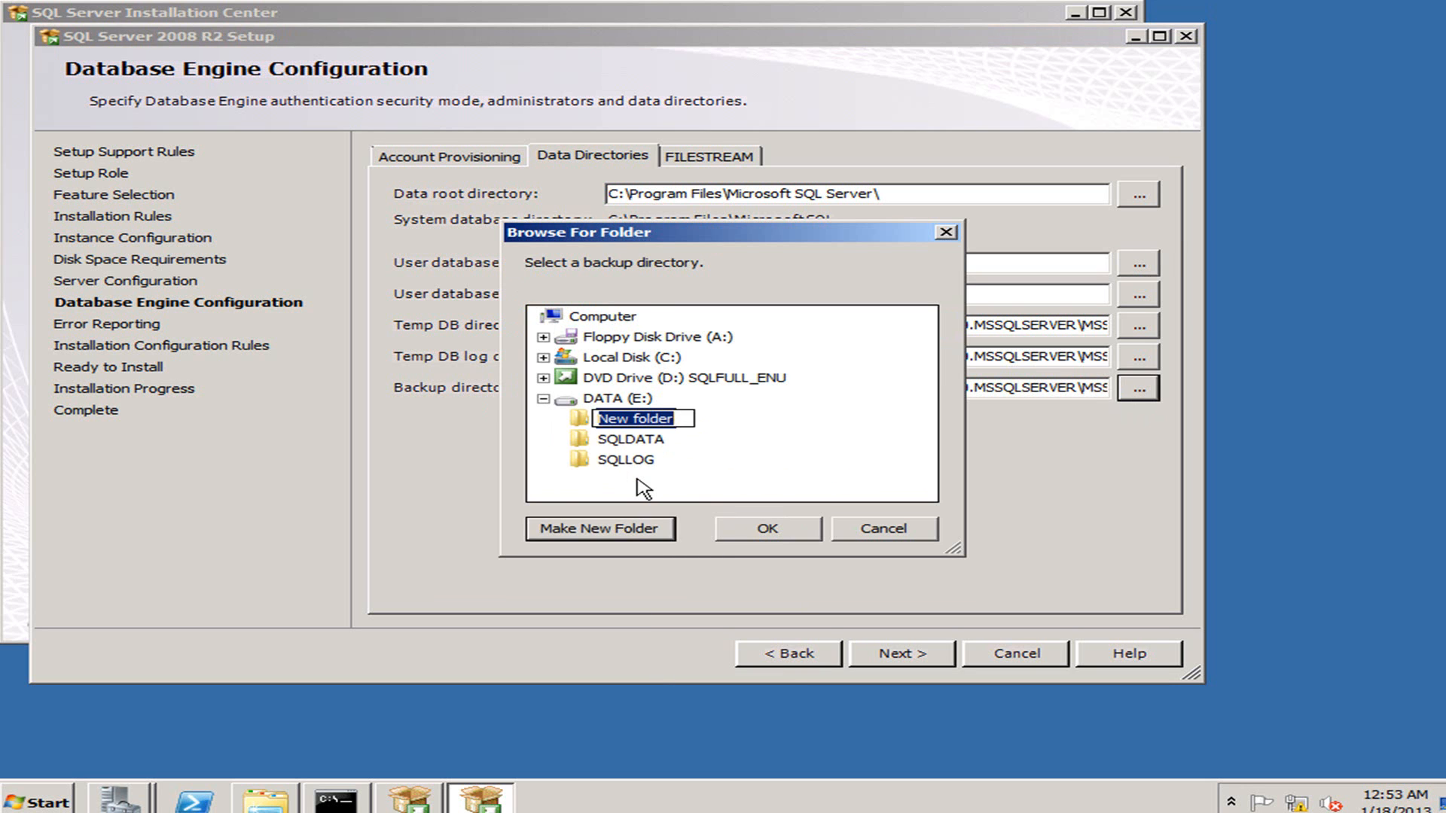
pyautogui.write('BACLUP')
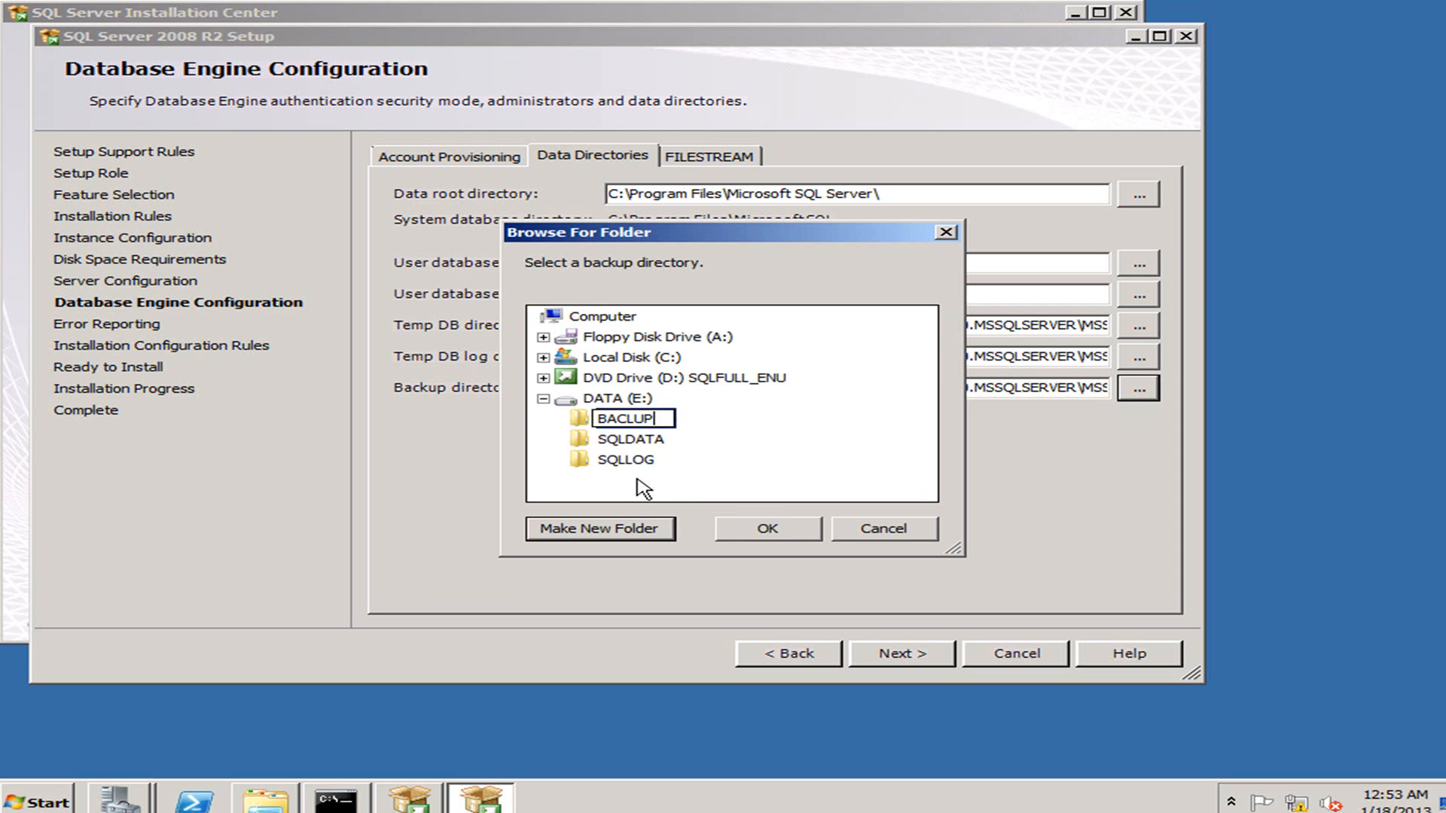
pyautogui.press('Return')
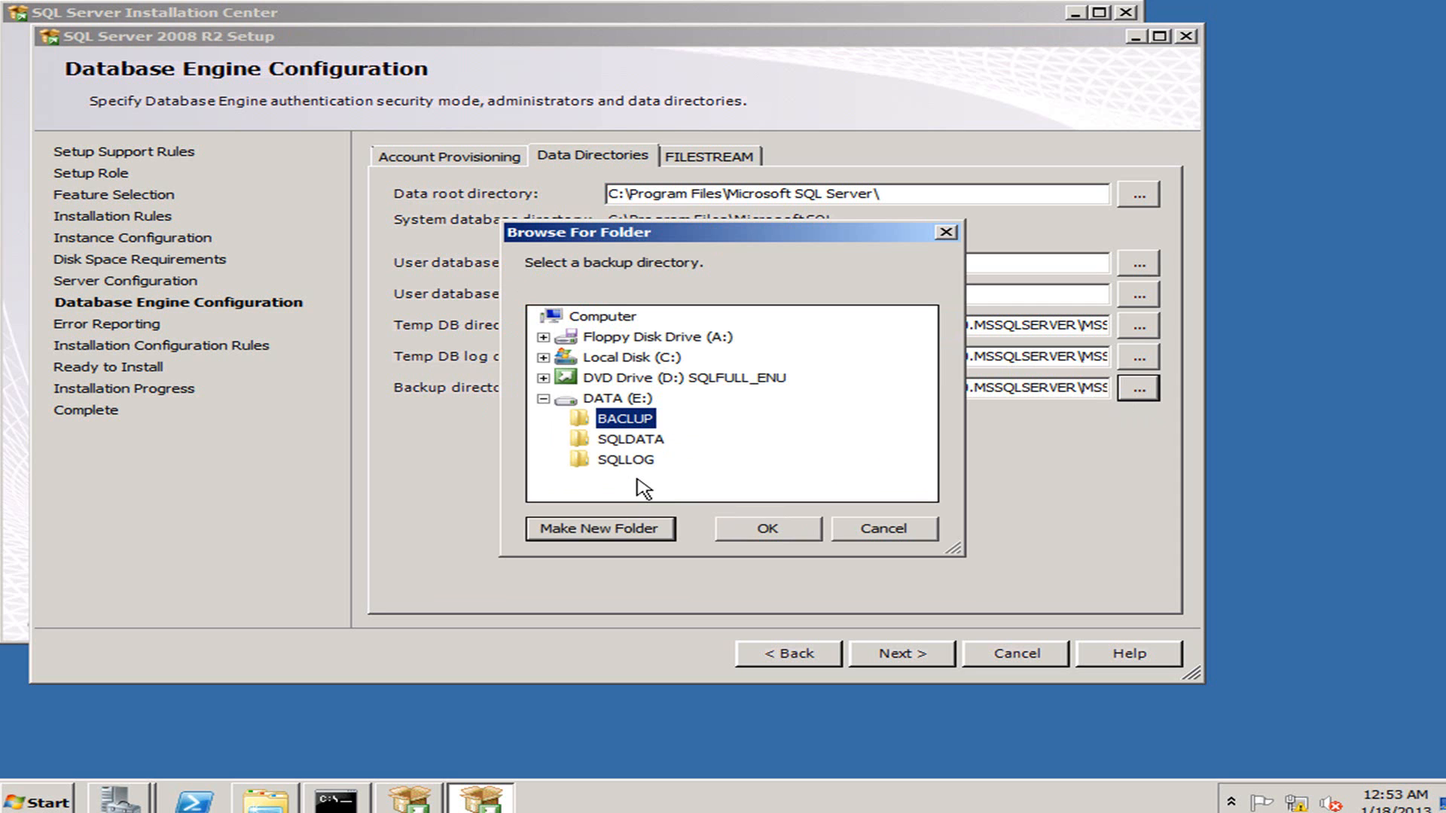
pyautogui.press('F2')
pyautogui.write('BACKU')
pyautogui.press('Return')
pyautogui.click(767, 530)
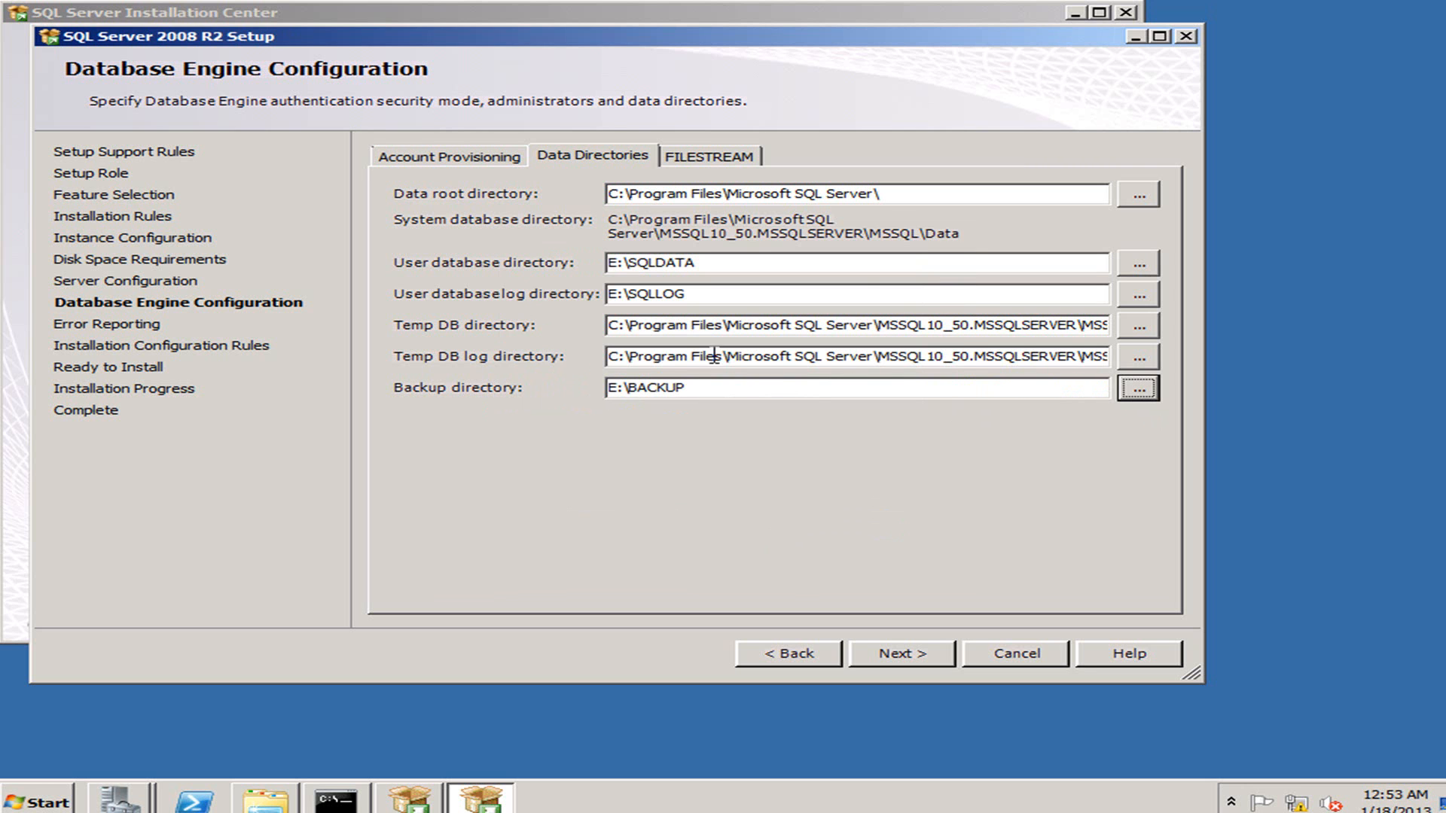
# Create a folder named TEMPDB on the E: drive and use it as the Temp DB directory.
pyautogui.click(1138, 326)
pyautogui.click(561, 400)
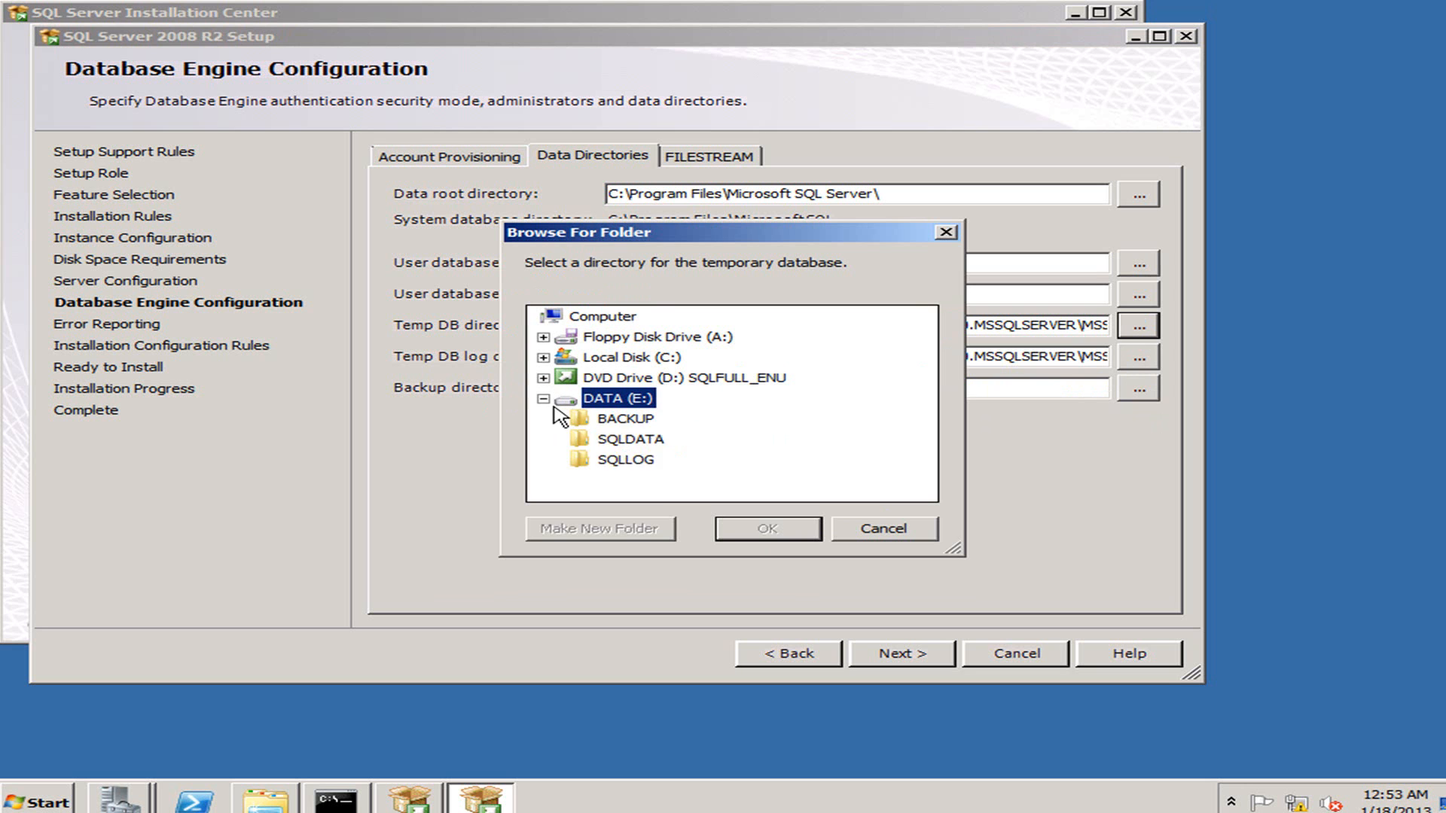
pyautogui.click(611, 529)
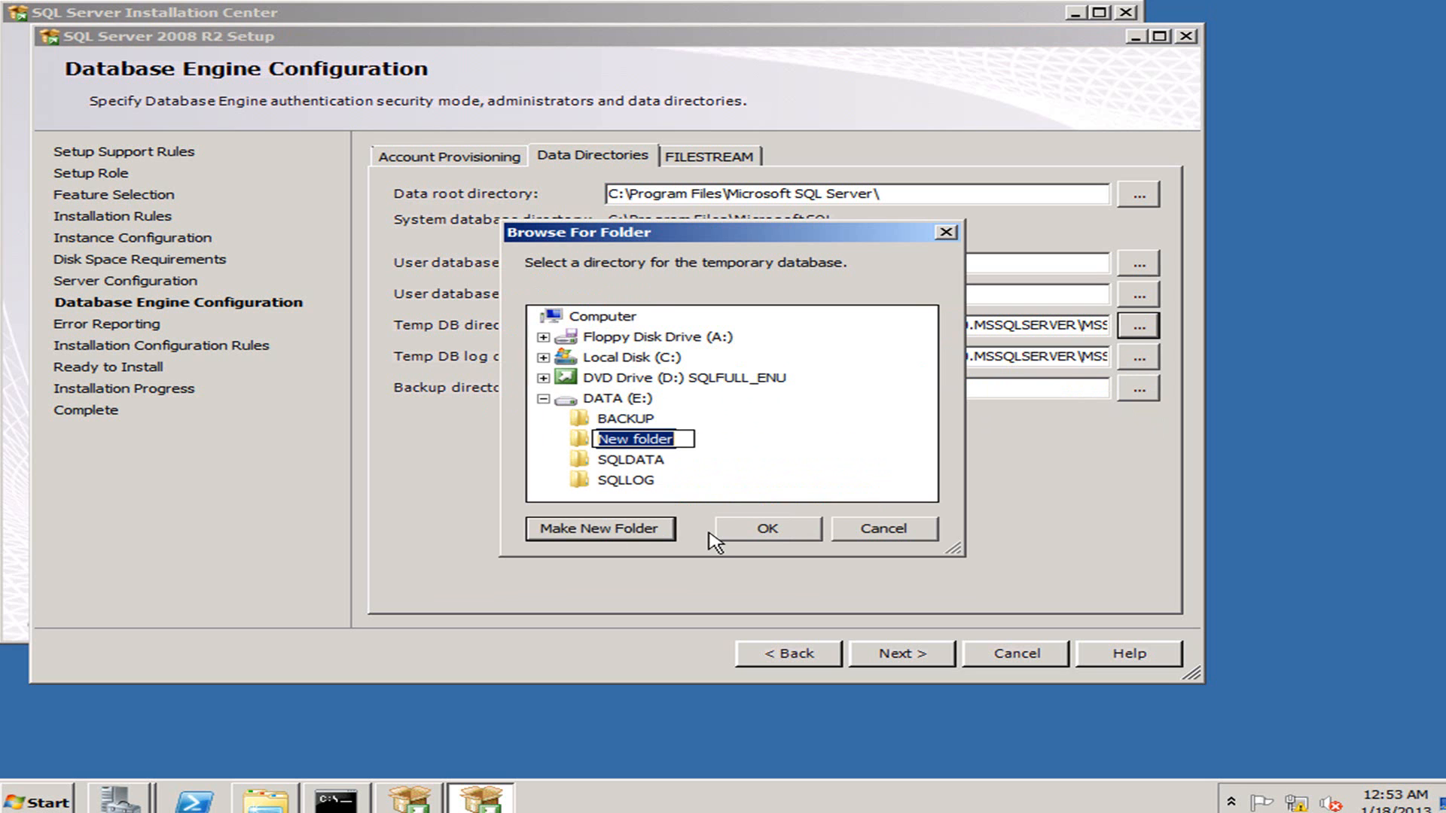
pyautogui.write('TEMPDB')
pyautogui.press('Return')
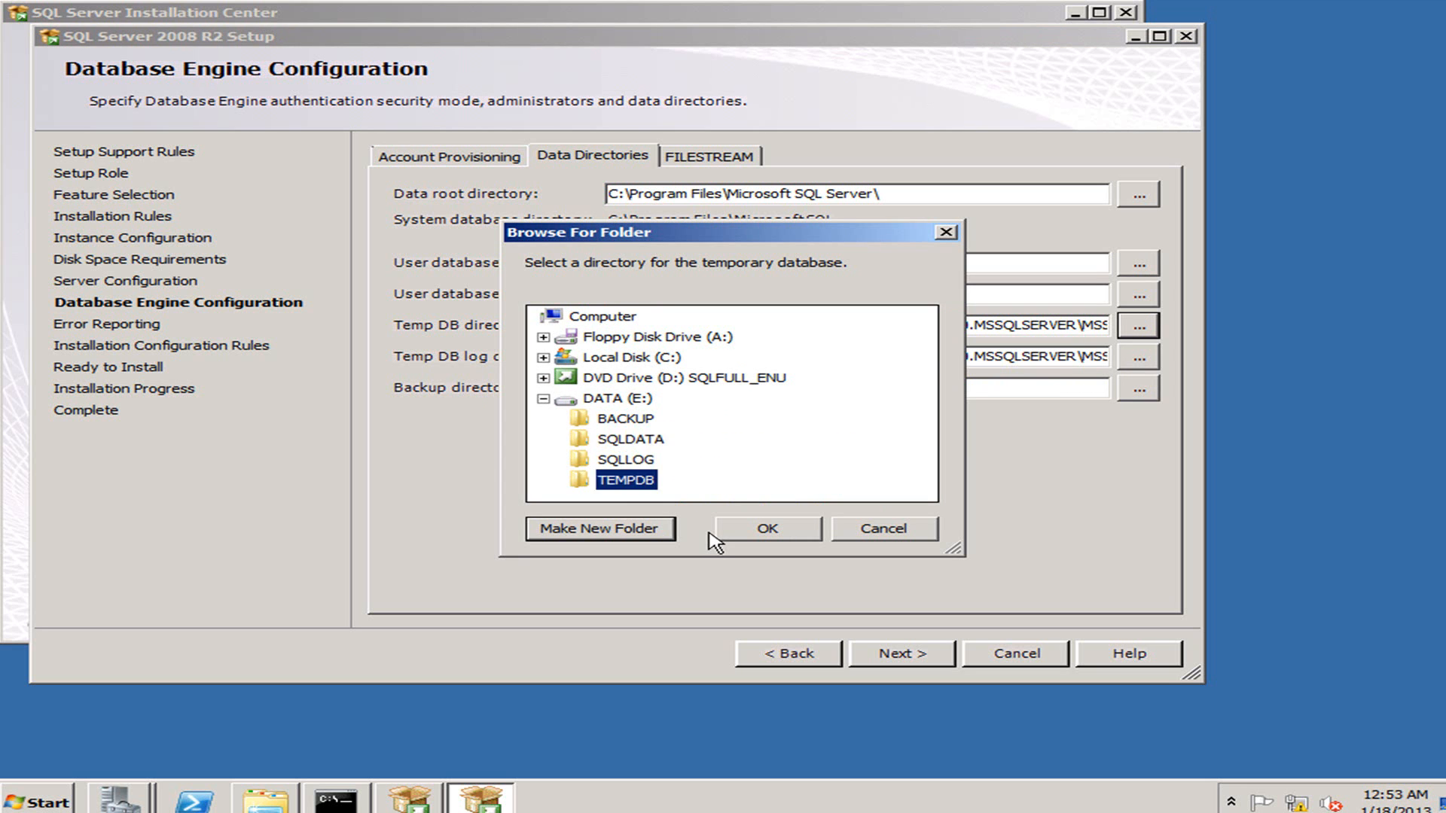
pyautogui.click(735, 531)
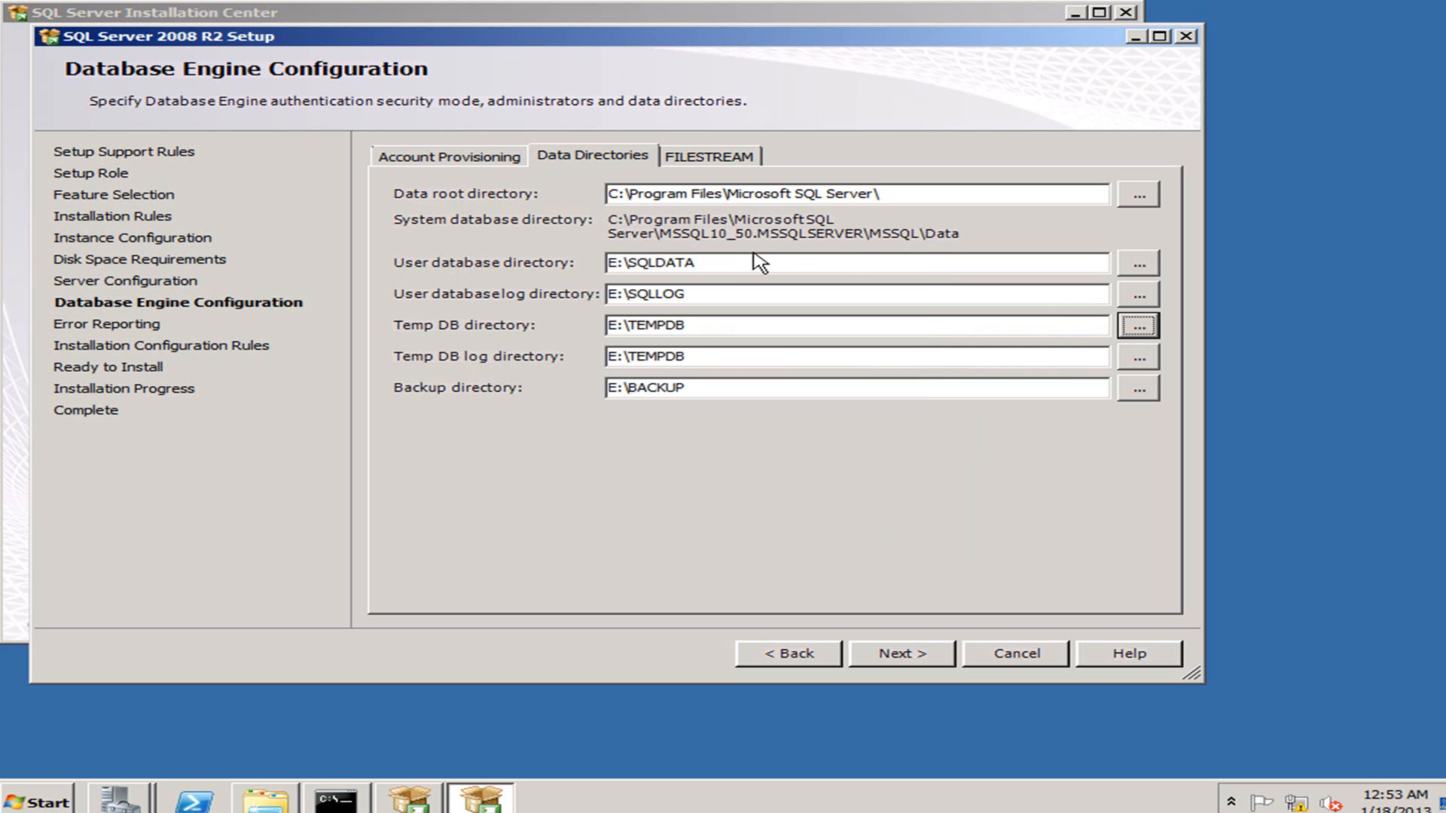
# Review the account provisioning settings and proceed past error reporting to the installation configuration rules.
pyautogui.click(474, 155)
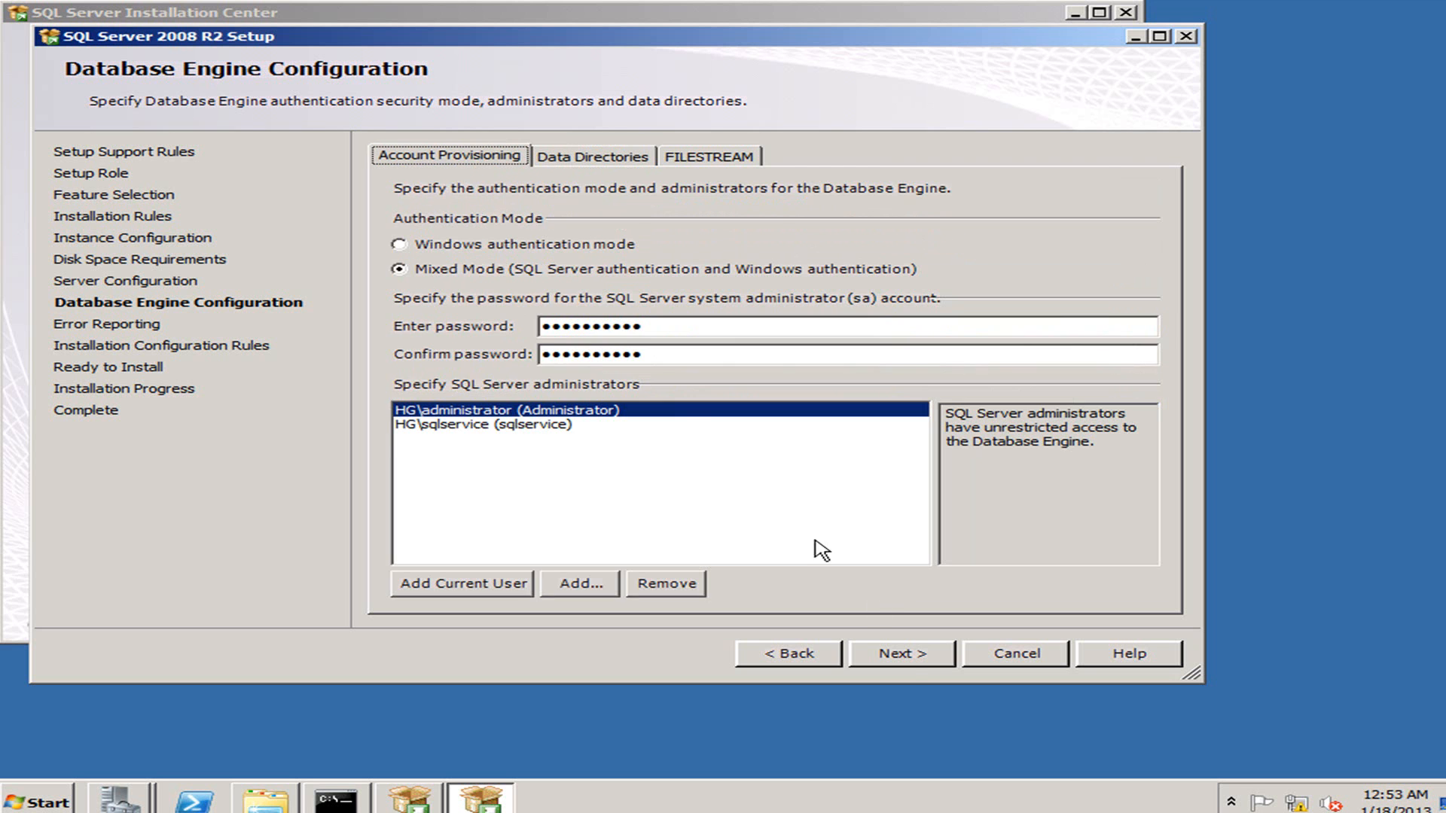
pyautogui.click(901, 652)
pyautogui.click(900, 652)
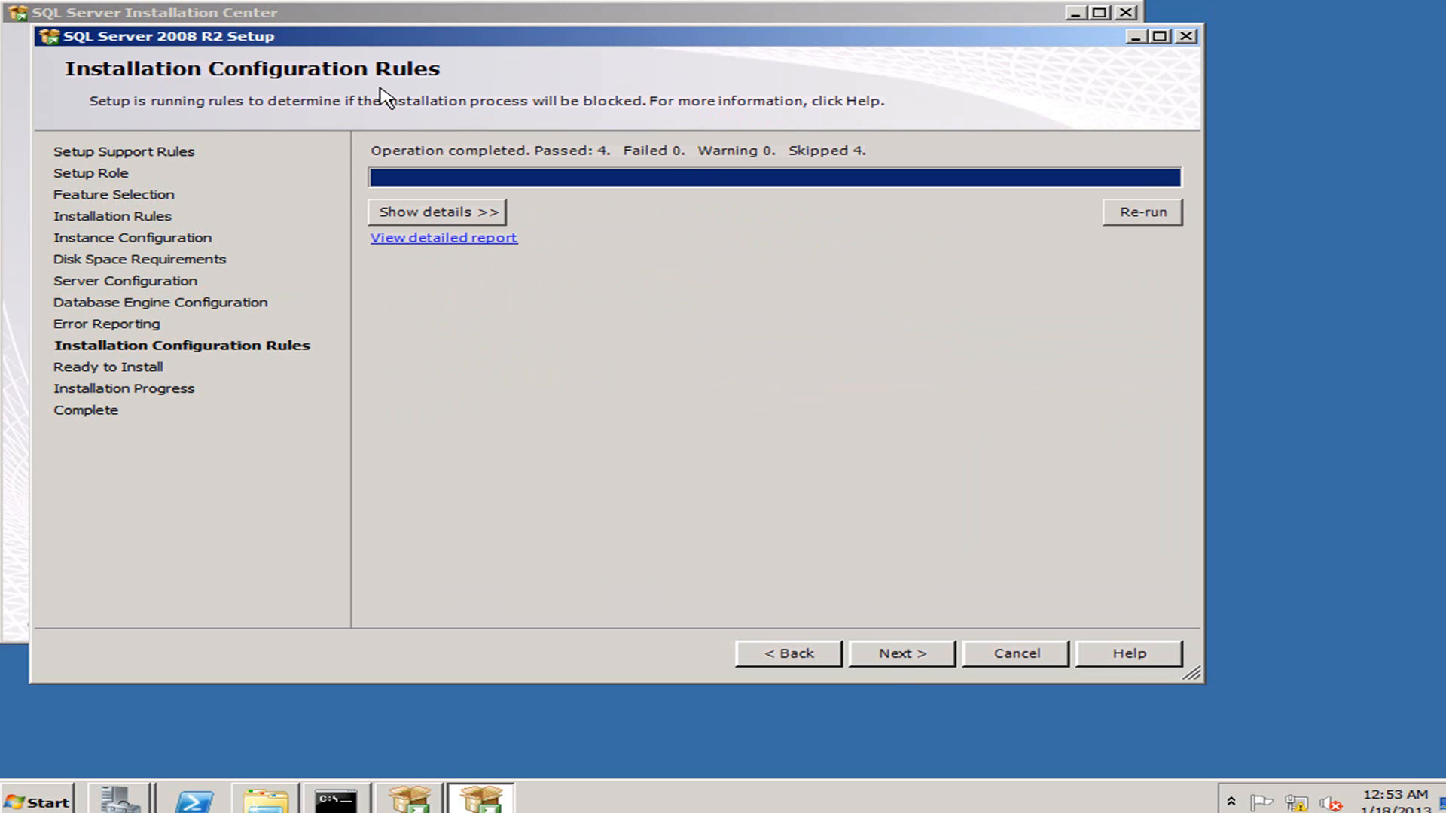
# Check the configuration rule details, then proceed to the installation summary and highlight ConfigurationFile.ini in the configuration file path.
pyautogui.click(423, 212)
pyautogui.click(903, 653)
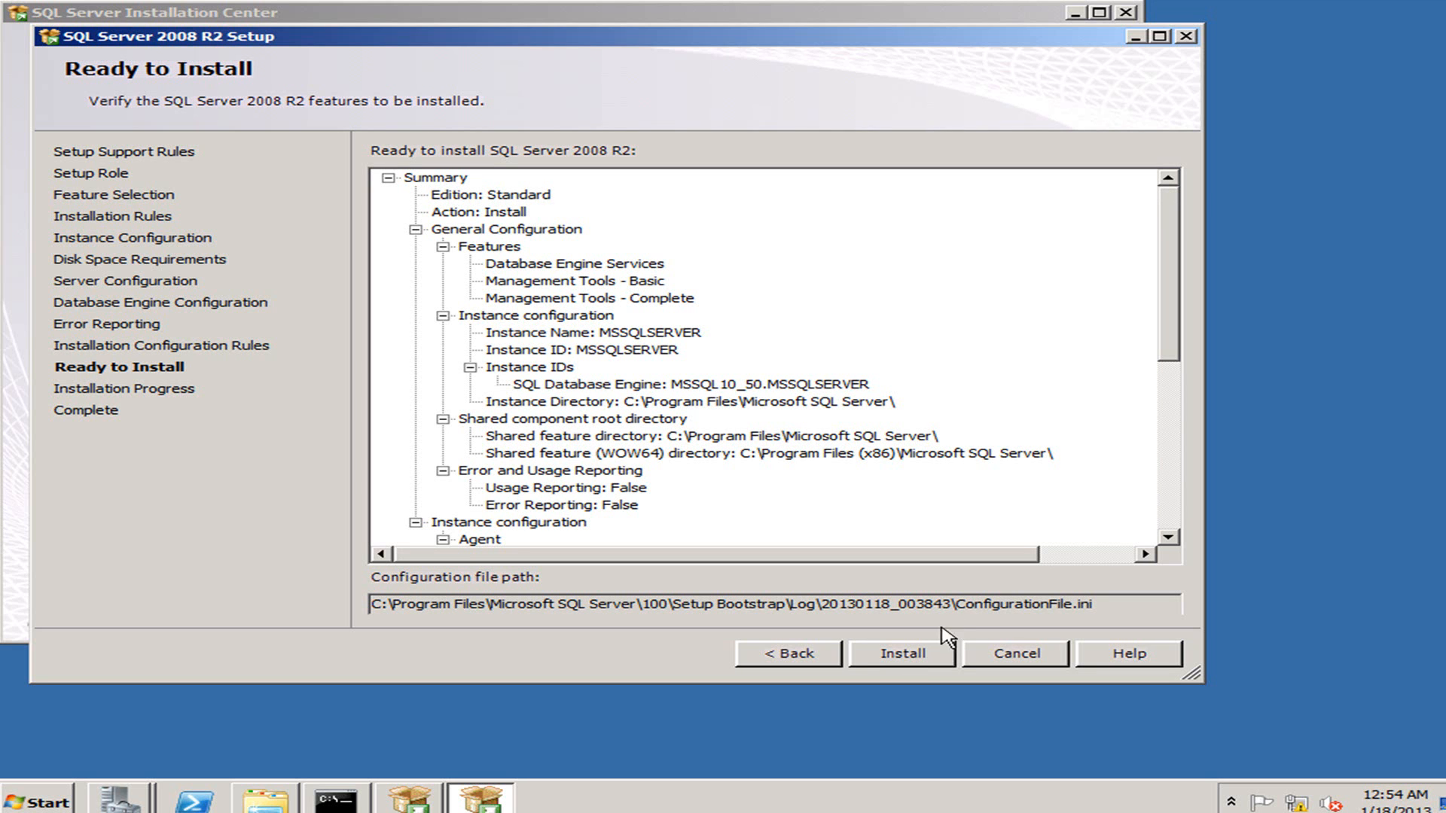
pyautogui.moveTo(956, 605); pyautogui.dragTo(1280, 625)
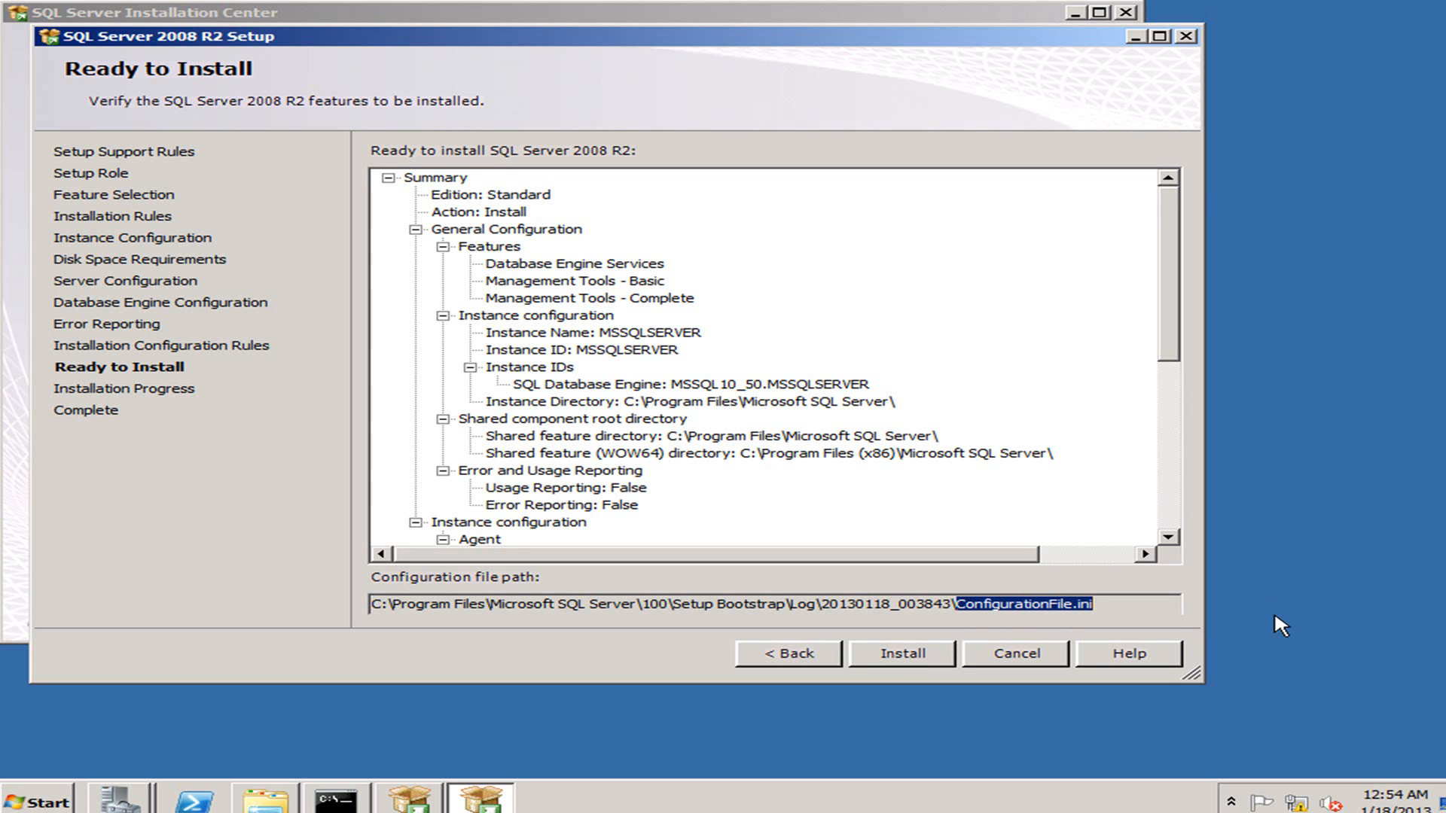
# Copy the folder portion of the configuration file path and open that setup log folder through Run.
pyautogui.click(1083, 607)
pyautogui.moveTo(955, 605); pyautogui.dragTo(238, 606)
pyautogui.rightClick(394, 603)
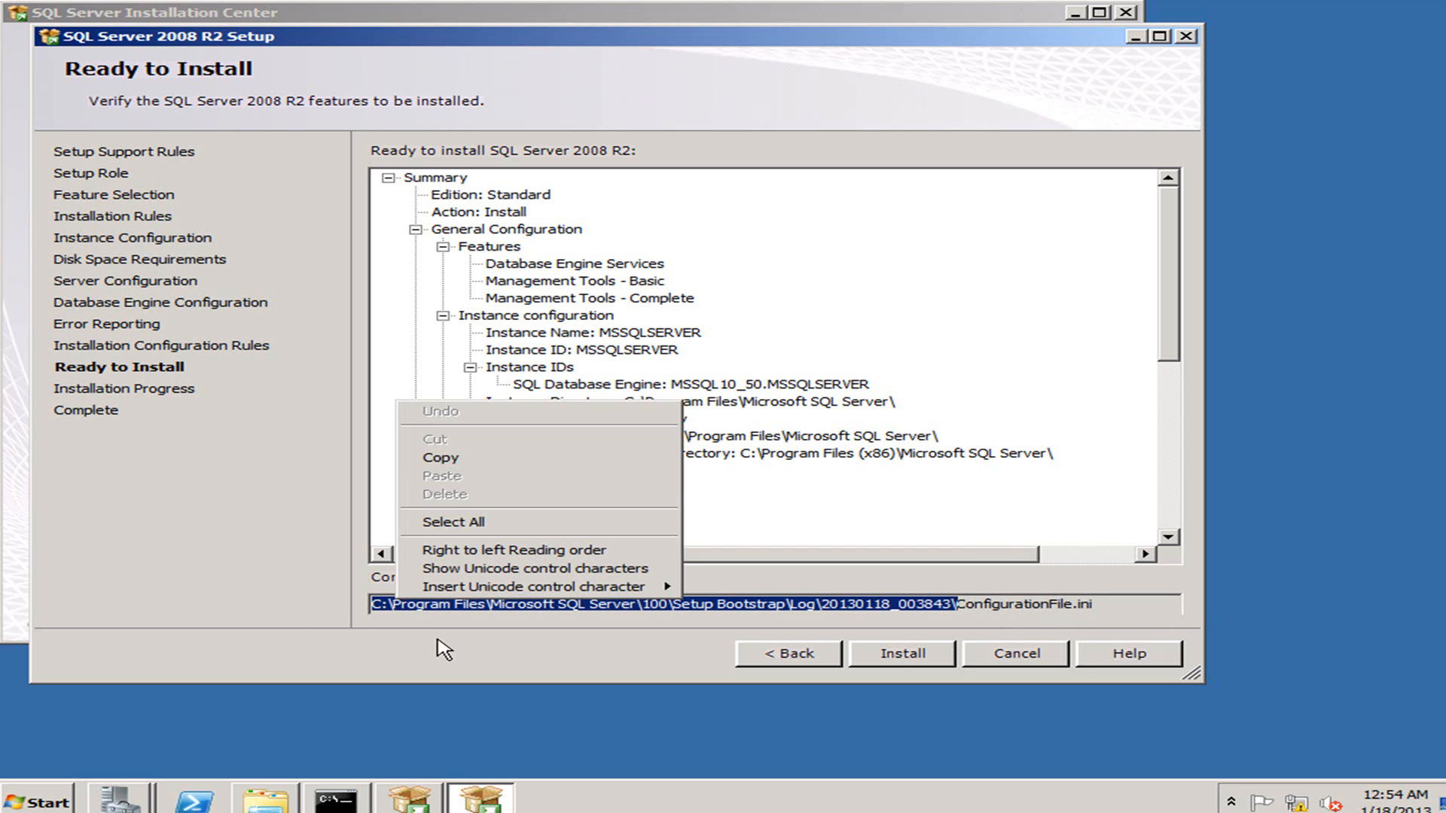
pyautogui.click(460, 472)
pyautogui.click(60, 789)
pyautogui.click(410, 687)
pyautogui.hotkey('ctrl', 'v')
pyautogui.press('Return')
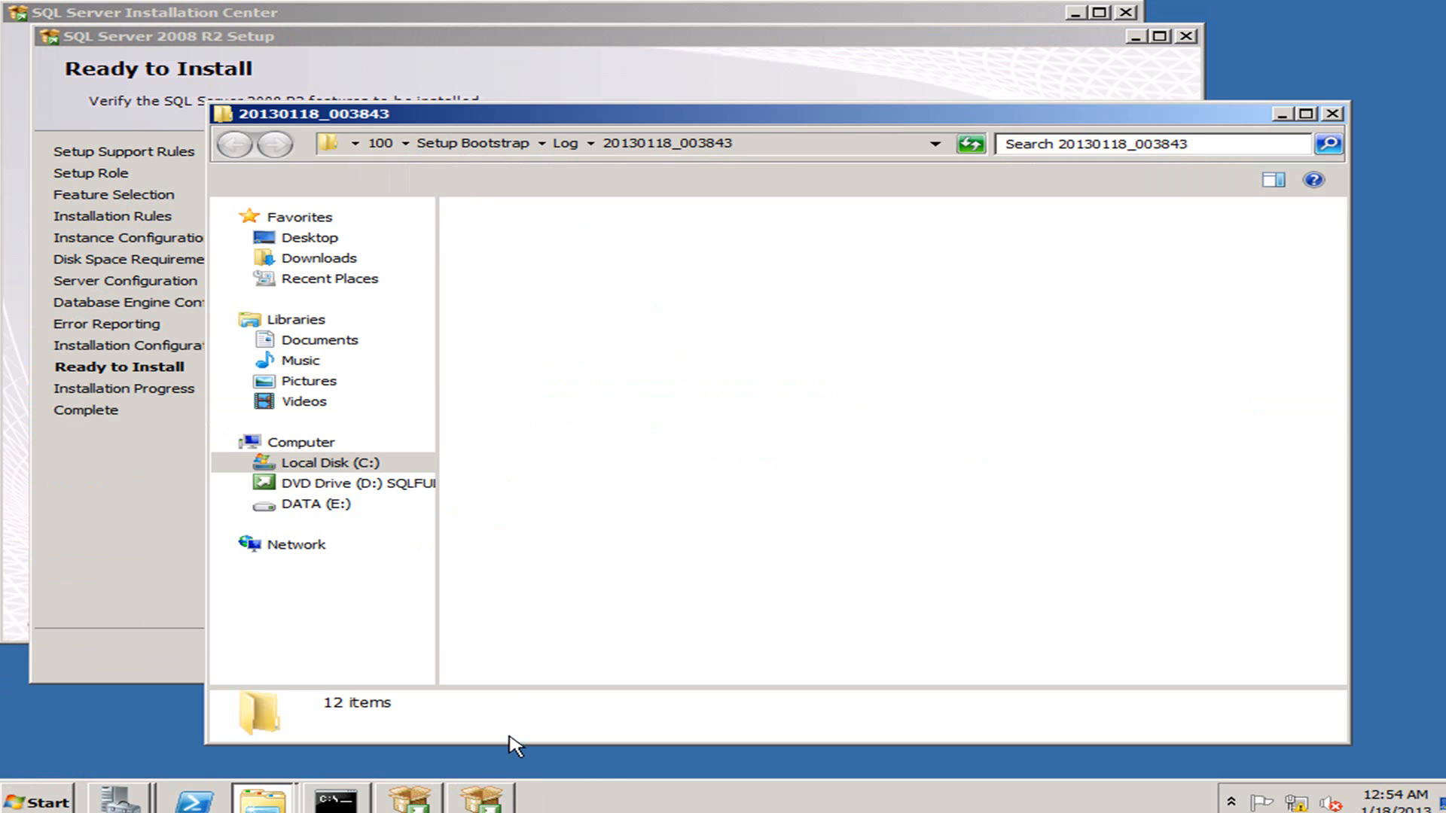
# Copy ConfigurationFile from the setup log folder to the desktop and display the Desktop folder.
pyautogui.click(606, 315)
pyautogui.rightClick(606, 314)
pyautogui.click(674, 469)
pyautogui.click(115, 734)
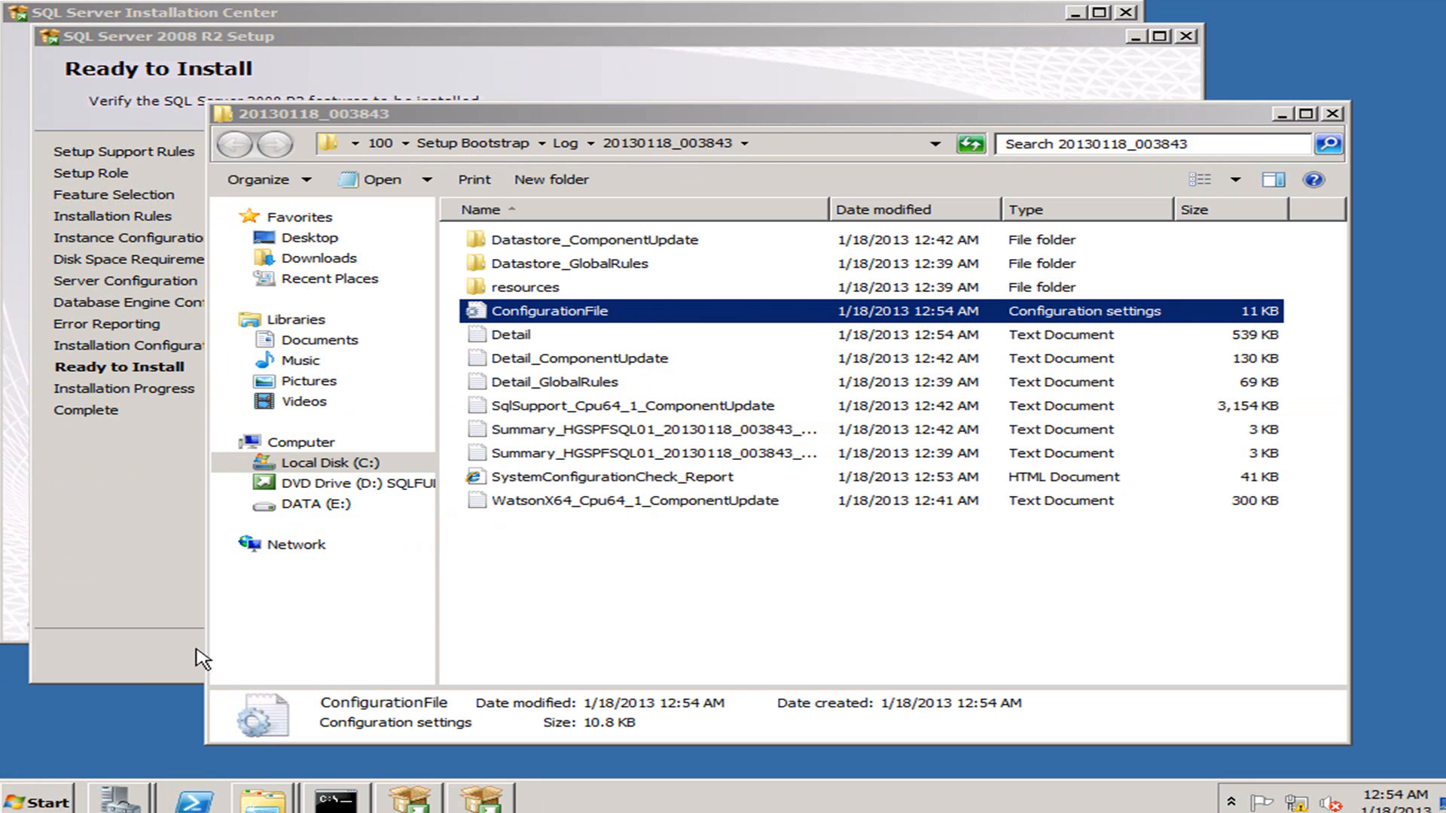
pyautogui.click(263, 796)
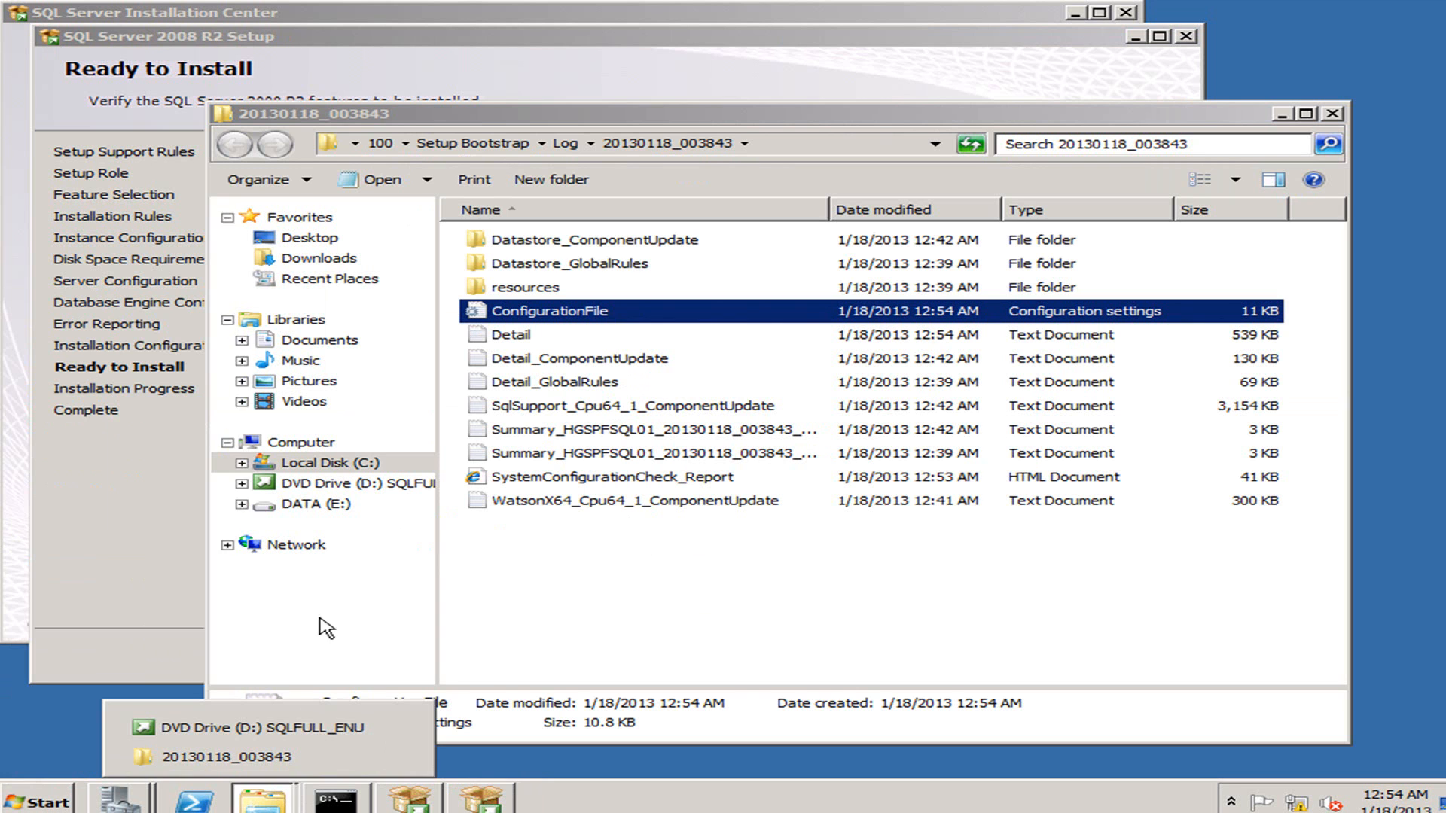
pyautogui.click(235, 756)
pyautogui.click(301, 240)
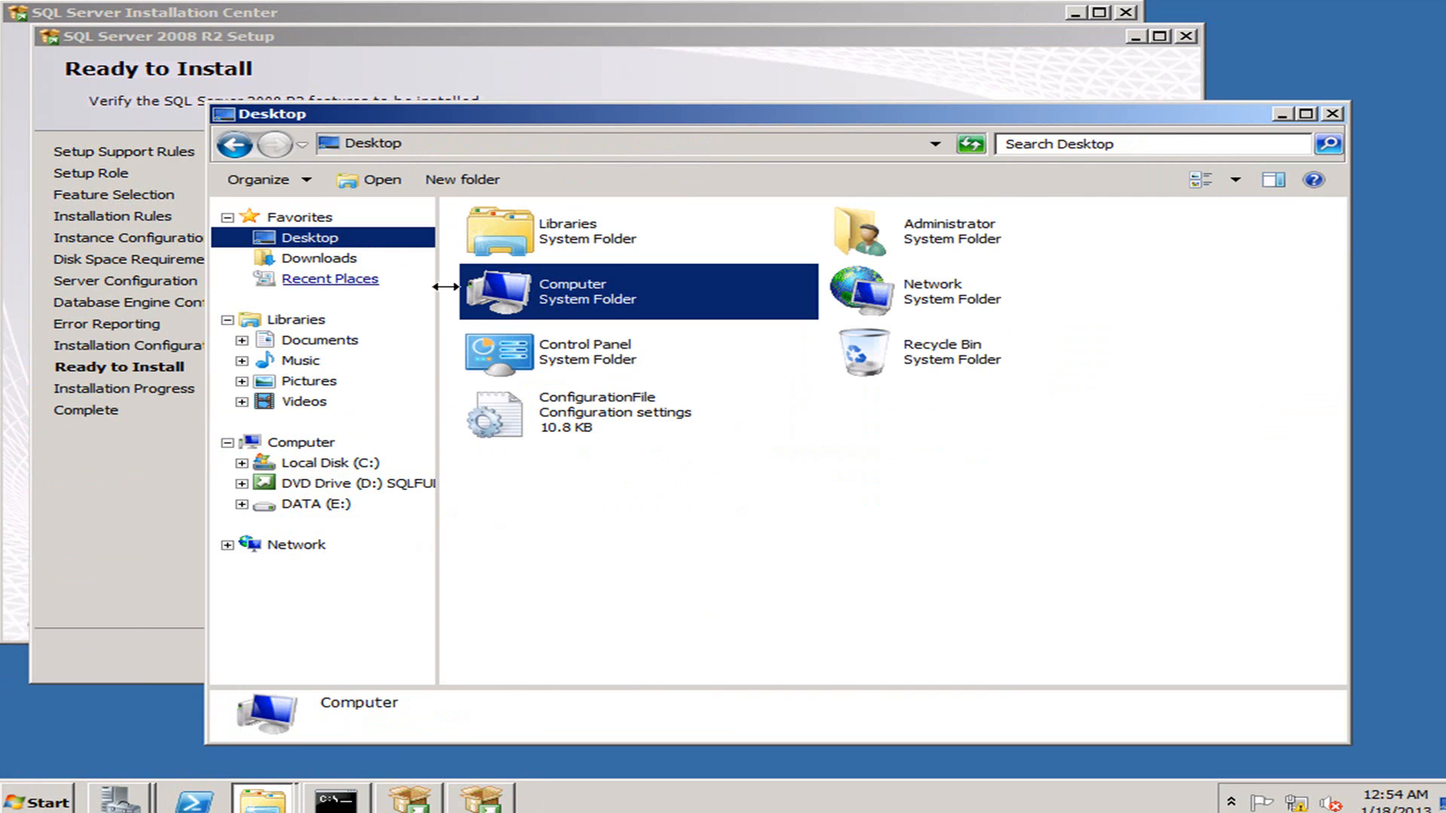
# Open the desktop copy of ConfigurationFile in Notepad and maximize the window.
pyautogui.press('super')
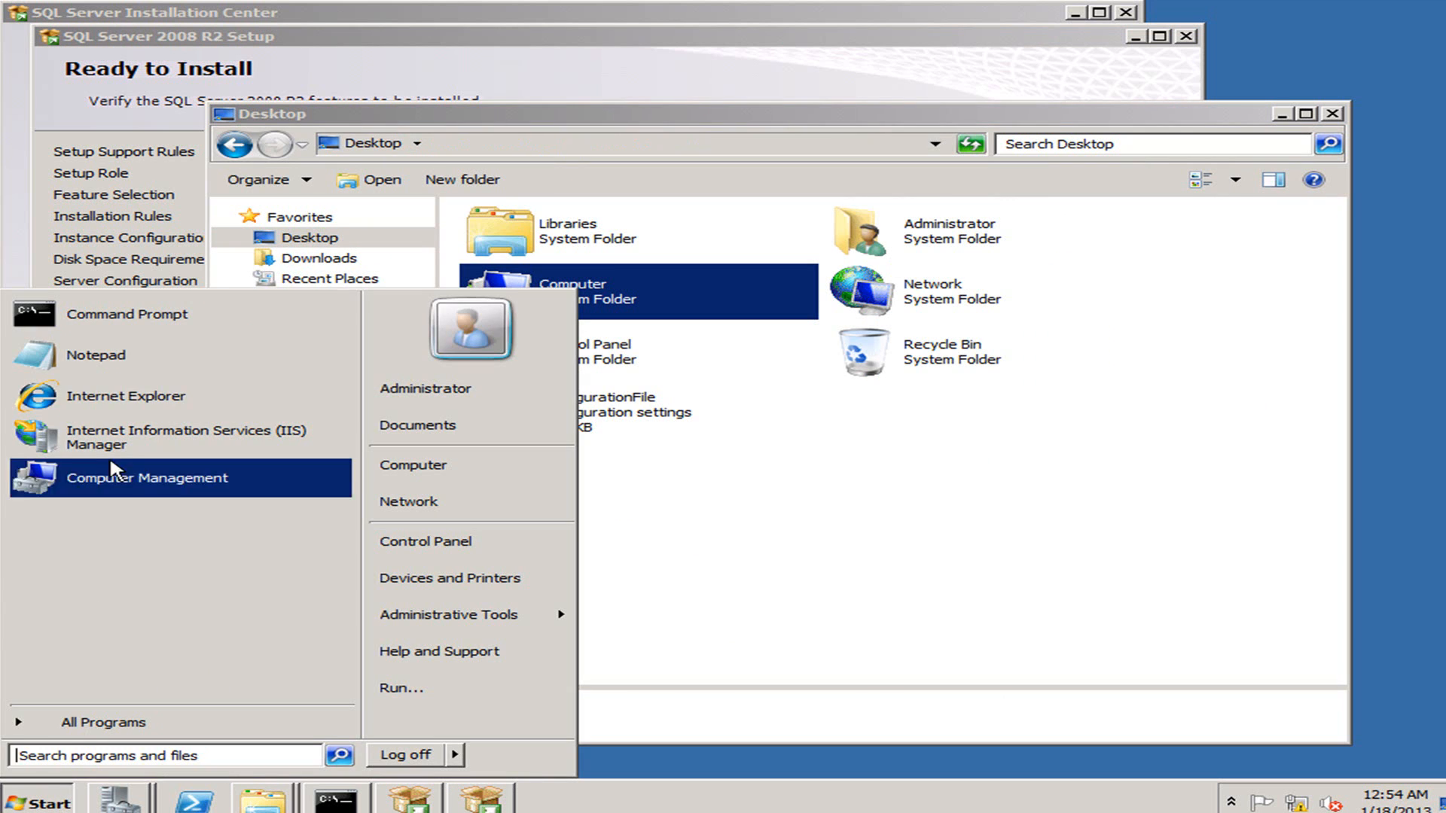
pyautogui.click(106, 360)
pyautogui.moveTo(410, 139); pyautogui.dragTo(853, 169)
pyautogui.moveTo(530, 420); pyautogui.dragTo(844, 287)
pyautogui.doubleClick(896, 165)
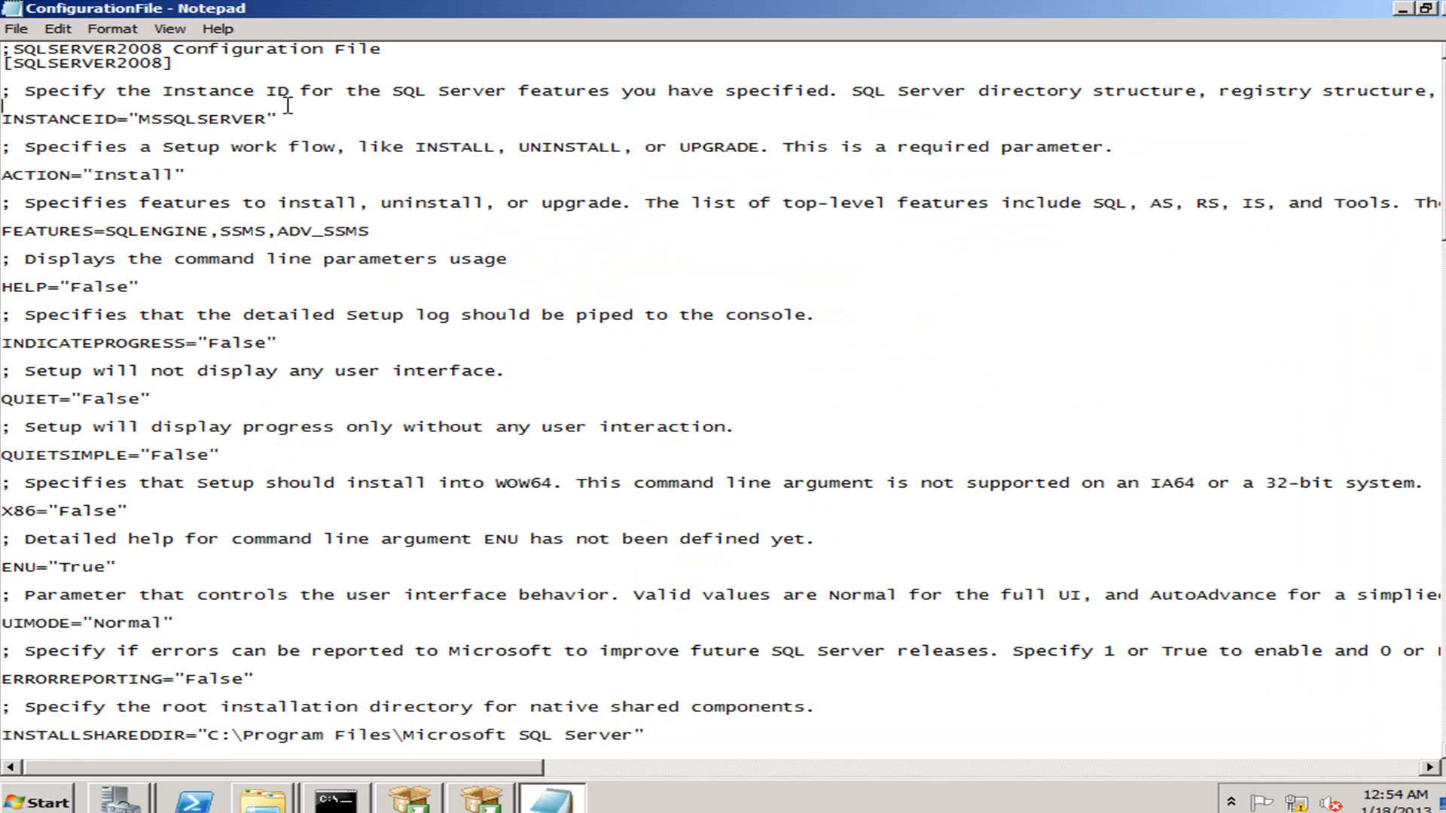
# Examine the setup parameters in ConfigurationFile, including the features, service accounts and Database Engine directories.
pyautogui.scroll(-5, 349, 142)
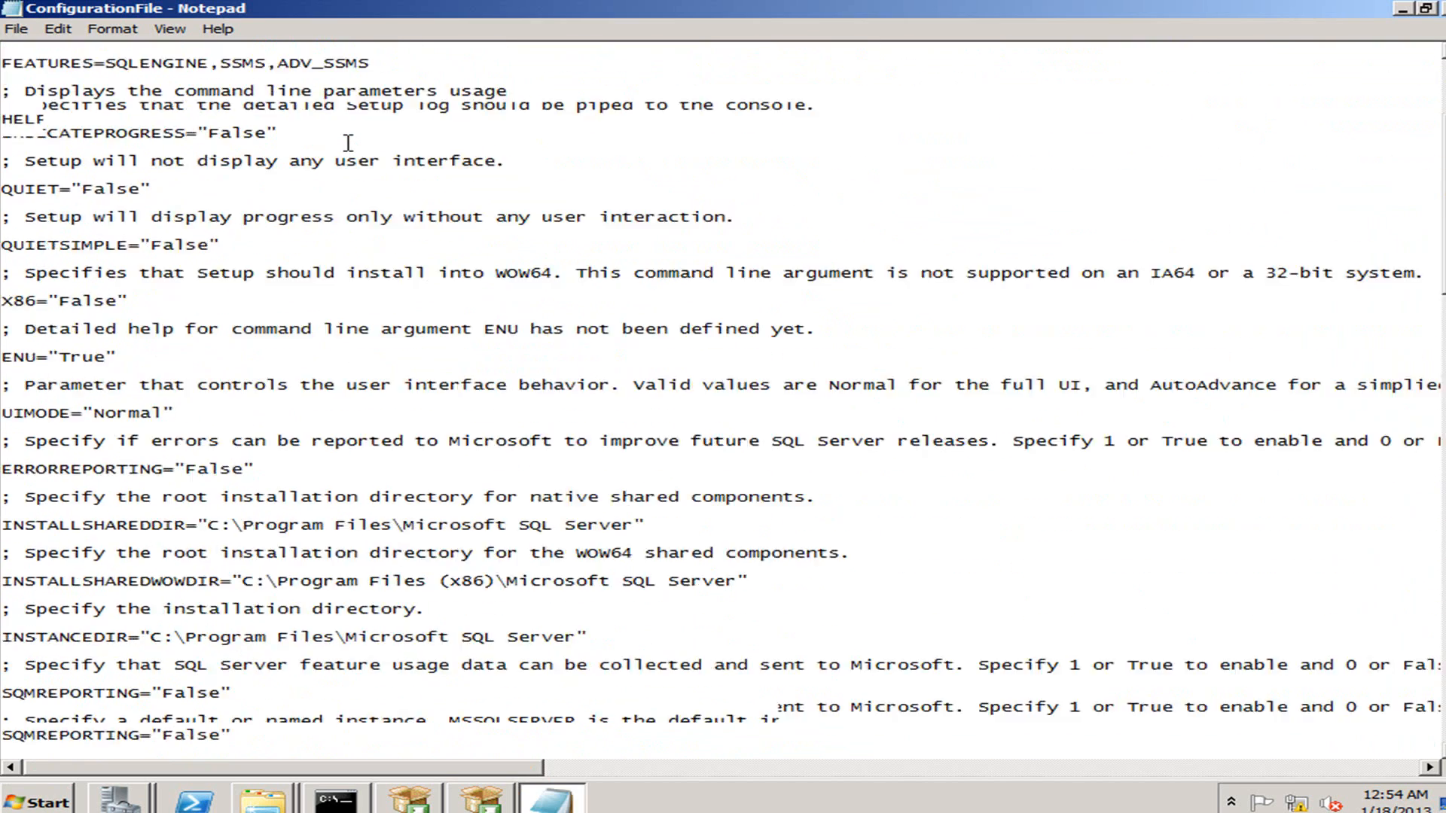
pyautogui.scroll(-5, 380, 435)
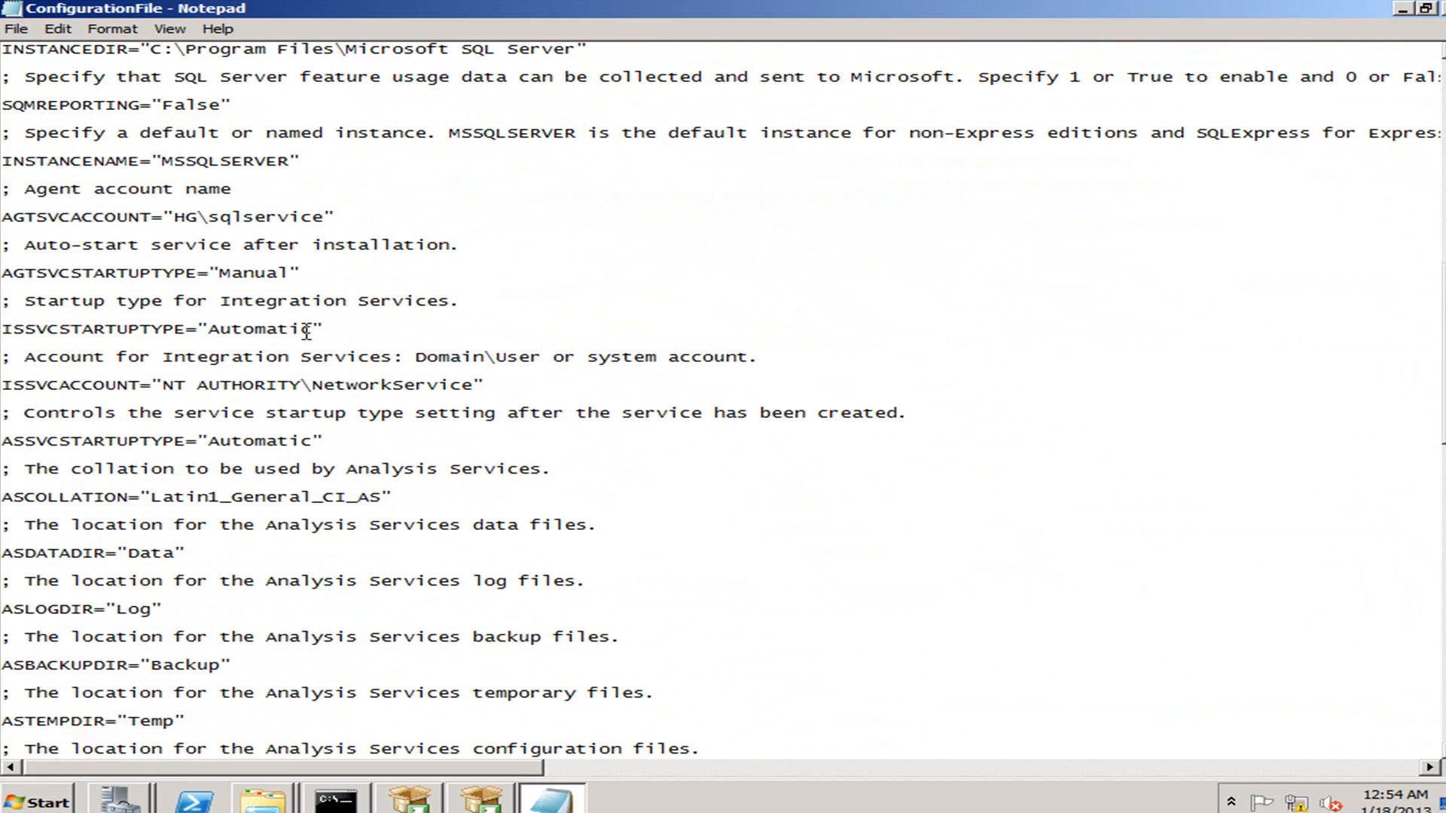
pyautogui.scroll(-3, 243, 564)
pyautogui.moveTo(174, 290); pyautogui.dragTo(354, 292)
pyautogui.scroll(-6, 346, 316)
pyautogui.scroll(-1, 352, 320)
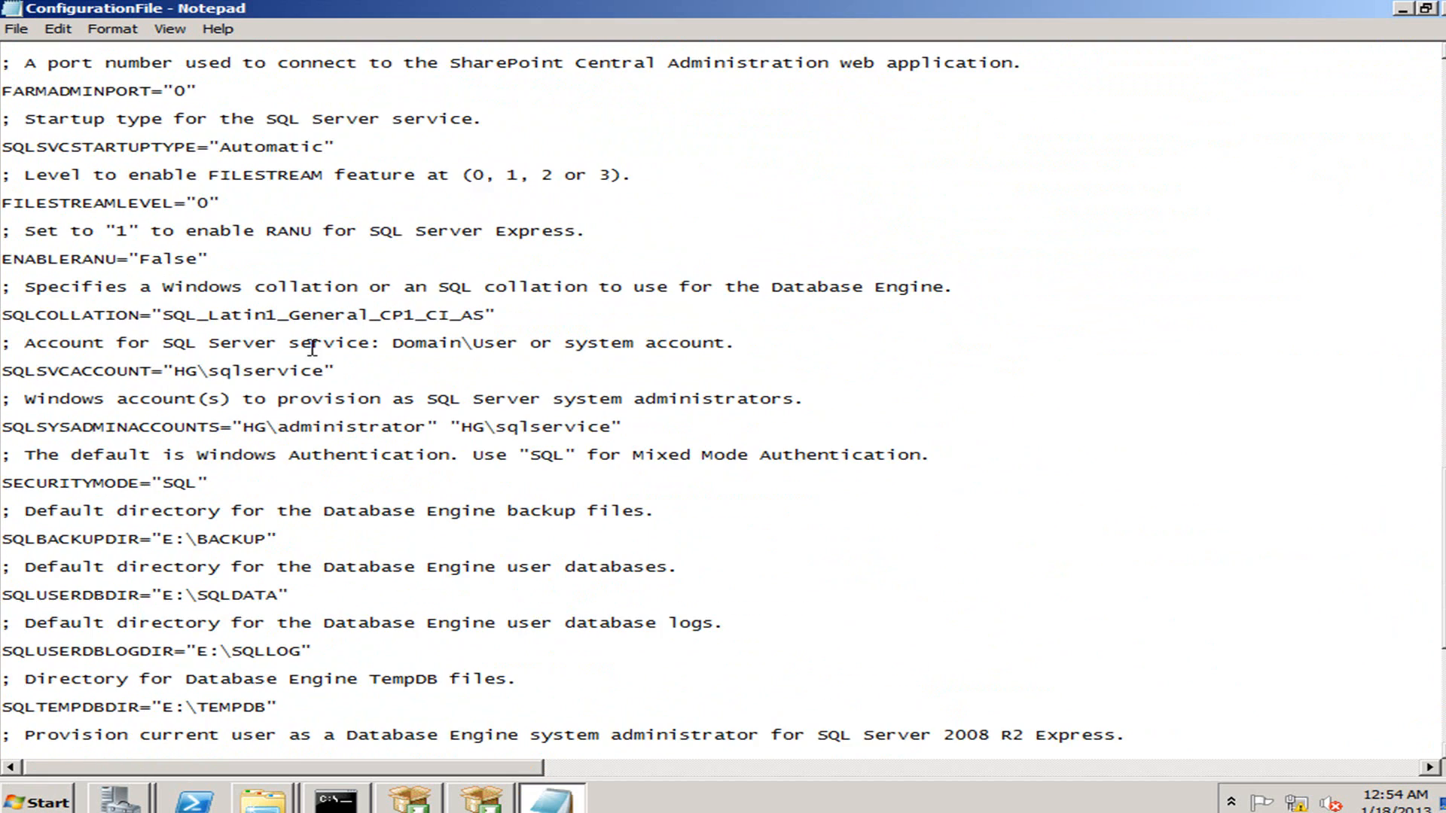
pyautogui.moveTo(177, 374); pyautogui.dragTo(310, 375)
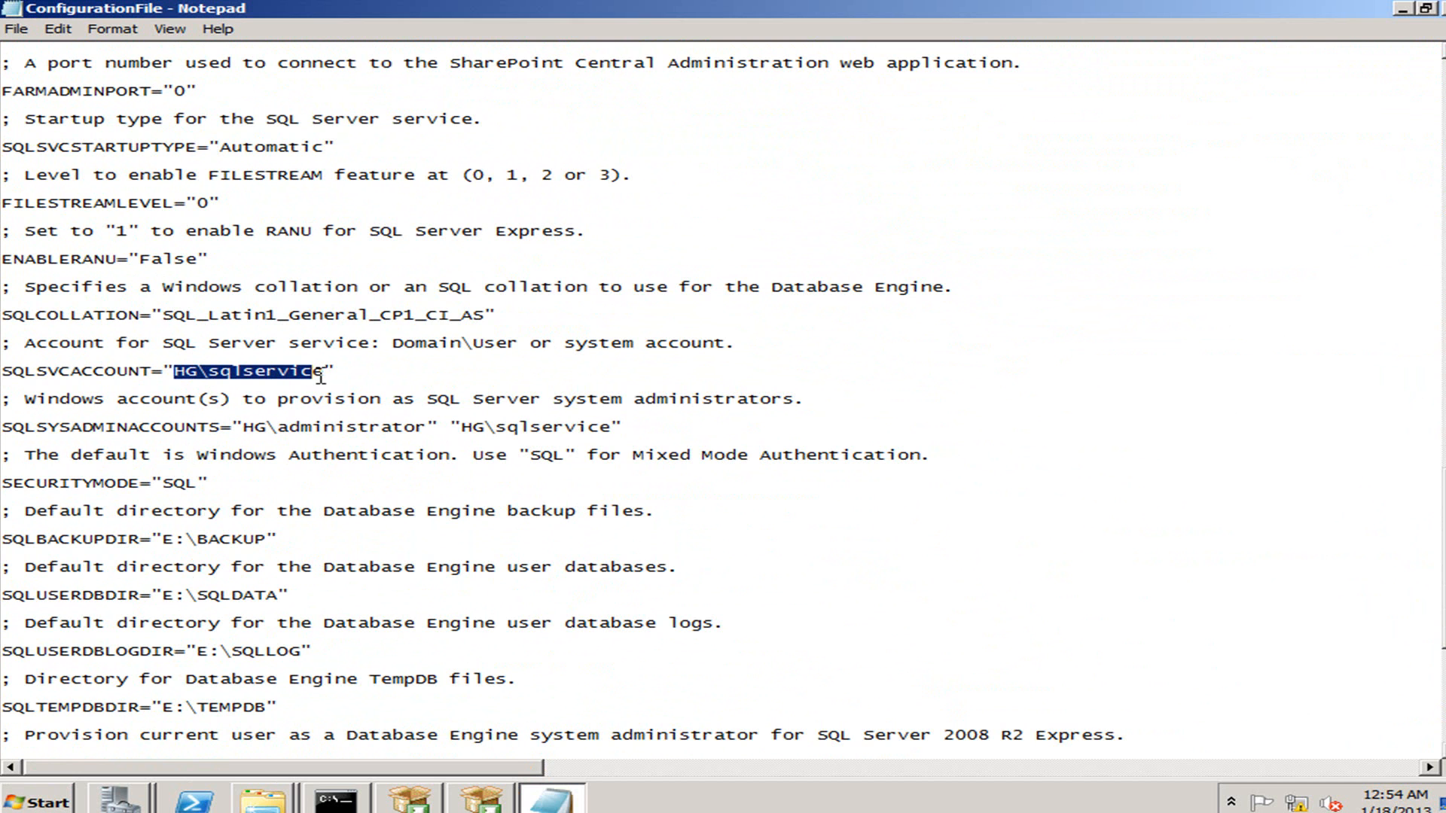
pyautogui.scroll(-3, 320, 376)
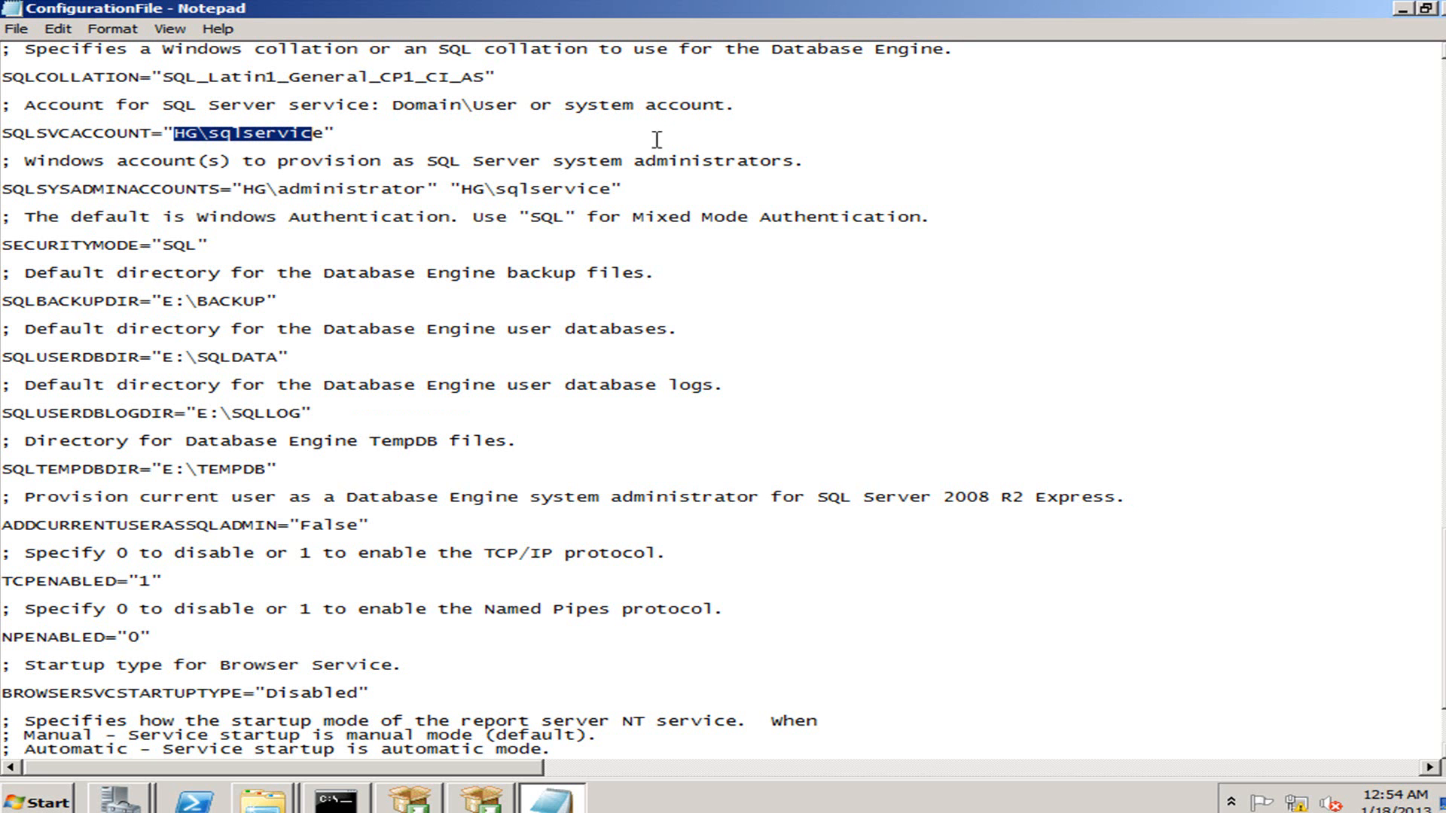
pyautogui.click(1426, 9)
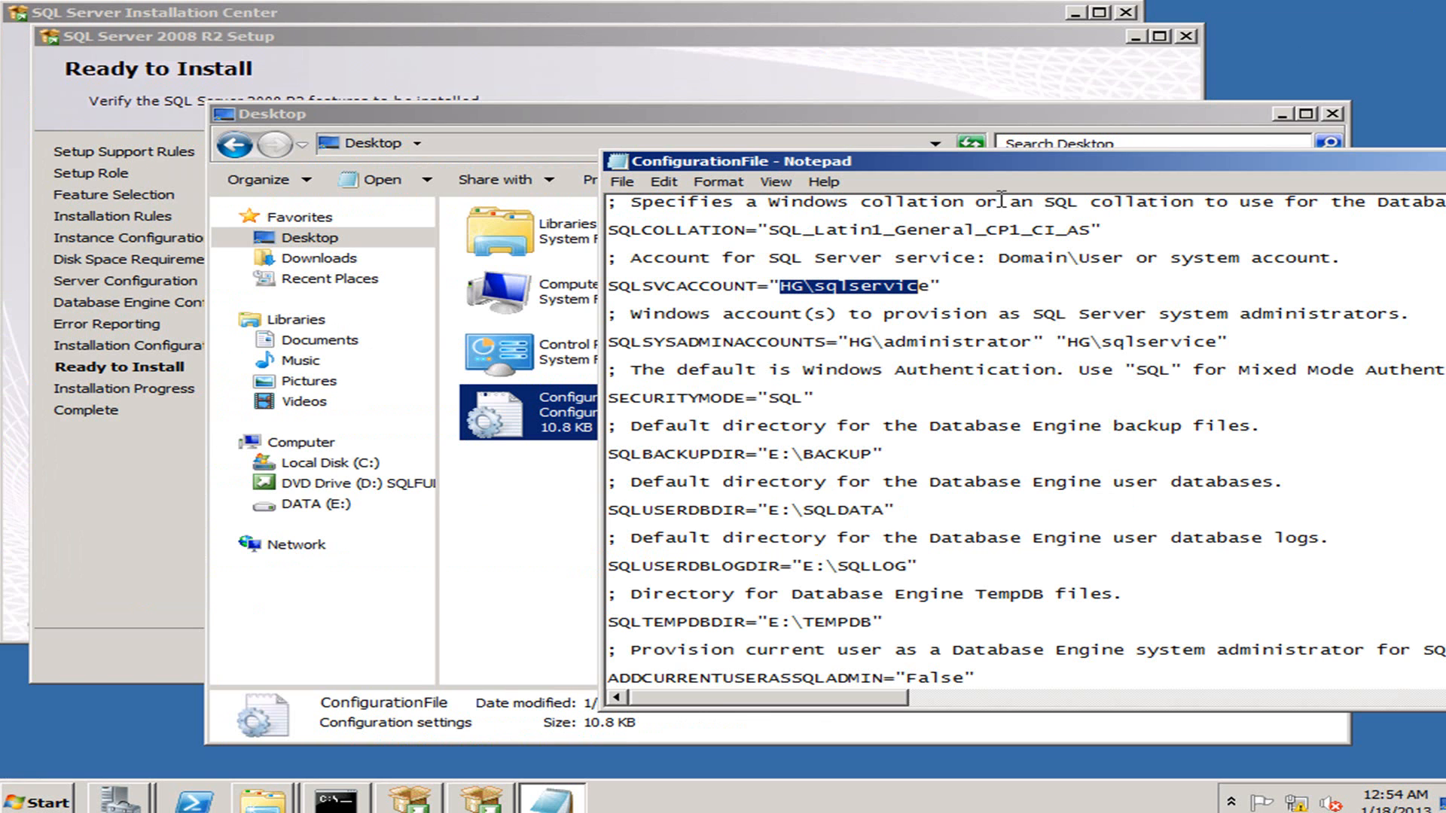
pyautogui.moveTo(1020, 167); pyautogui.dragTo(622, 136)
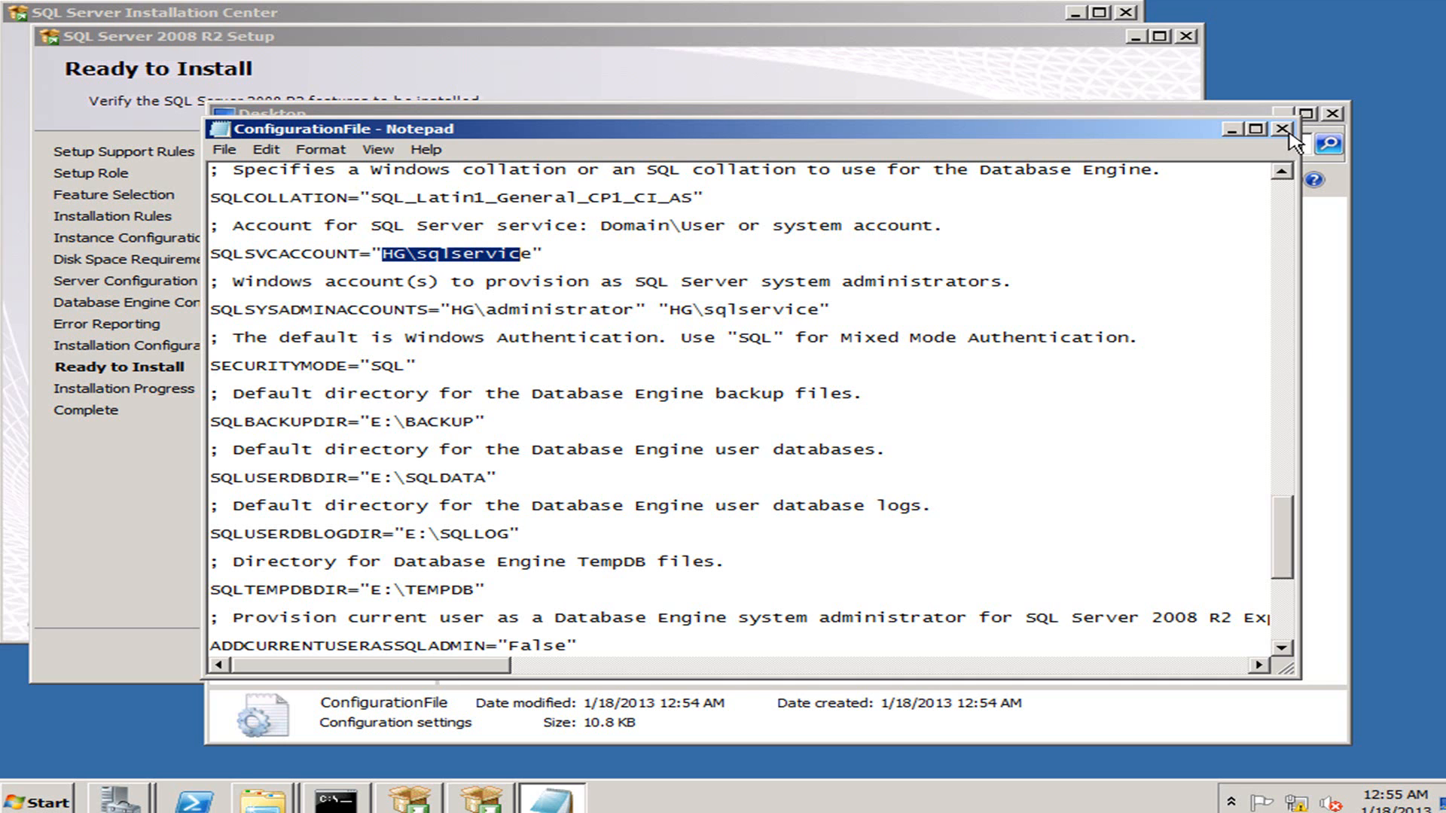
# Close the configuration file and the Desktop folder, and start the SQL Server 2008 R2 installation.
pyautogui.click(1283, 130)
pyautogui.click(1334, 114)
pyautogui.click(890, 659)
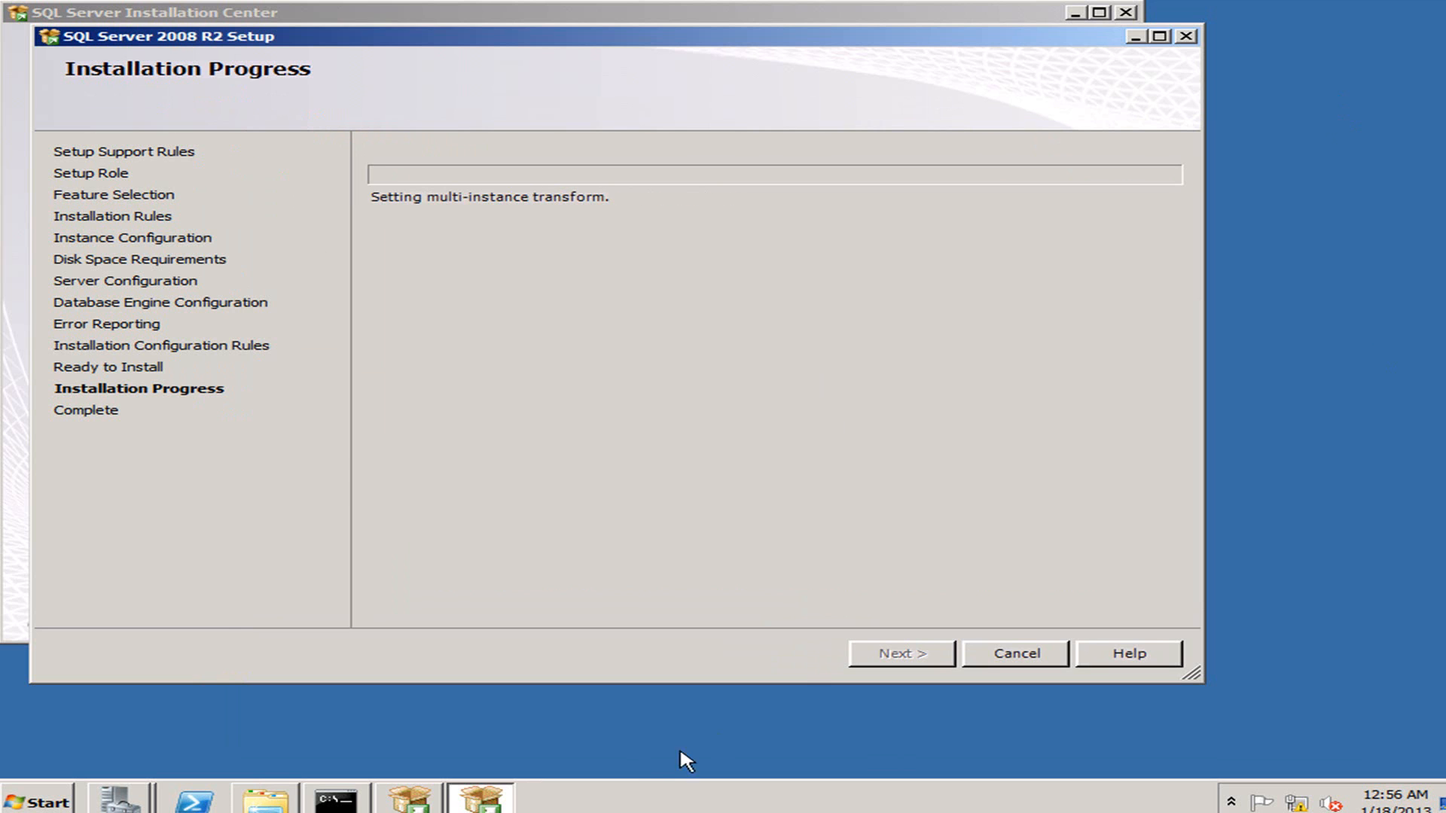
pyautogui.hotkey('alt', 'Tab')
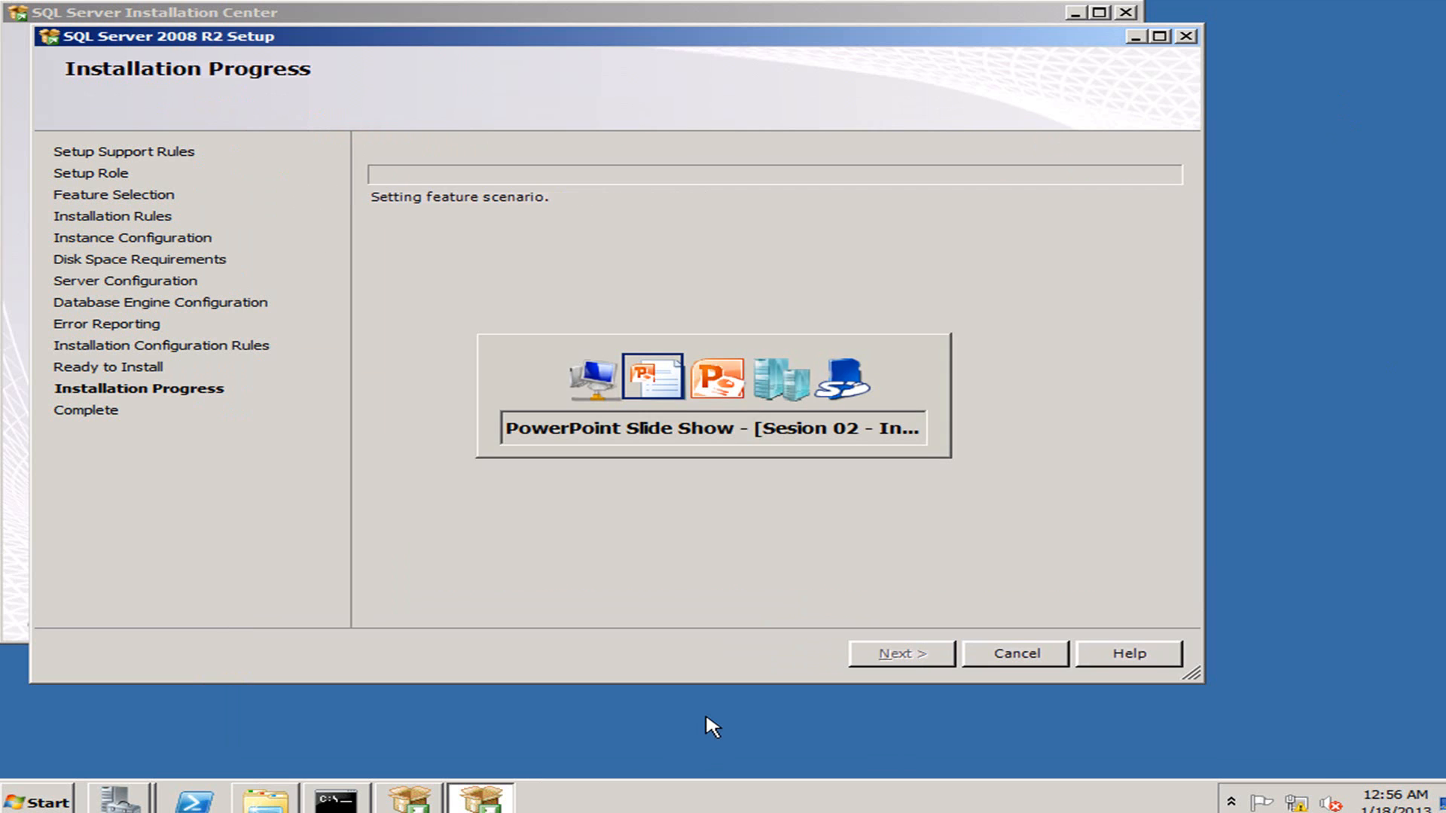
pyautogui.hotkey('alt', 'Tab')
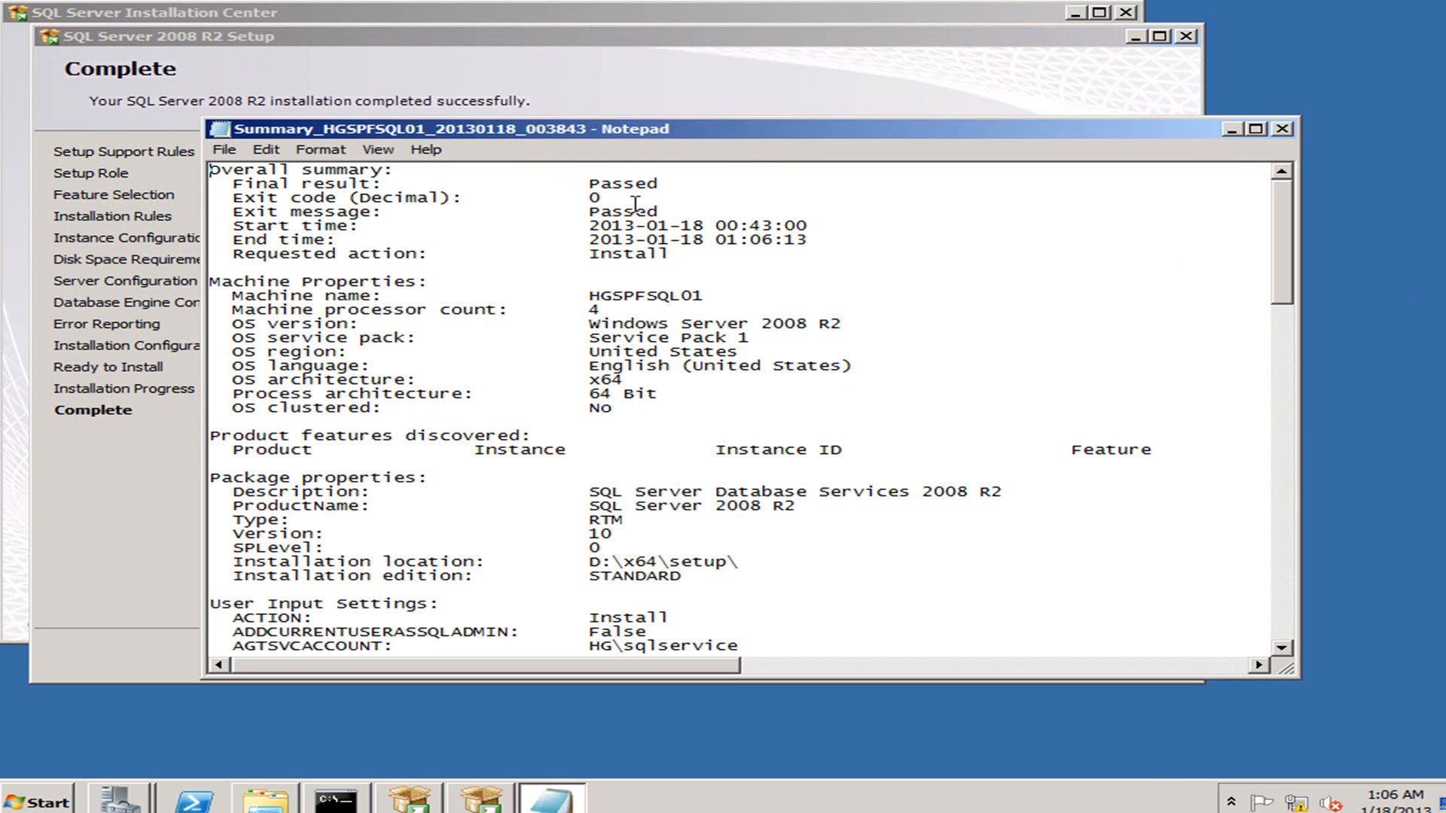
# Open the setup summary log and examine the overall result, user input settings and detailed results per feature.
pyautogui.click(537, 189)
pyautogui.moveTo(912, 134); pyautogui.dragTo(1089, 311)
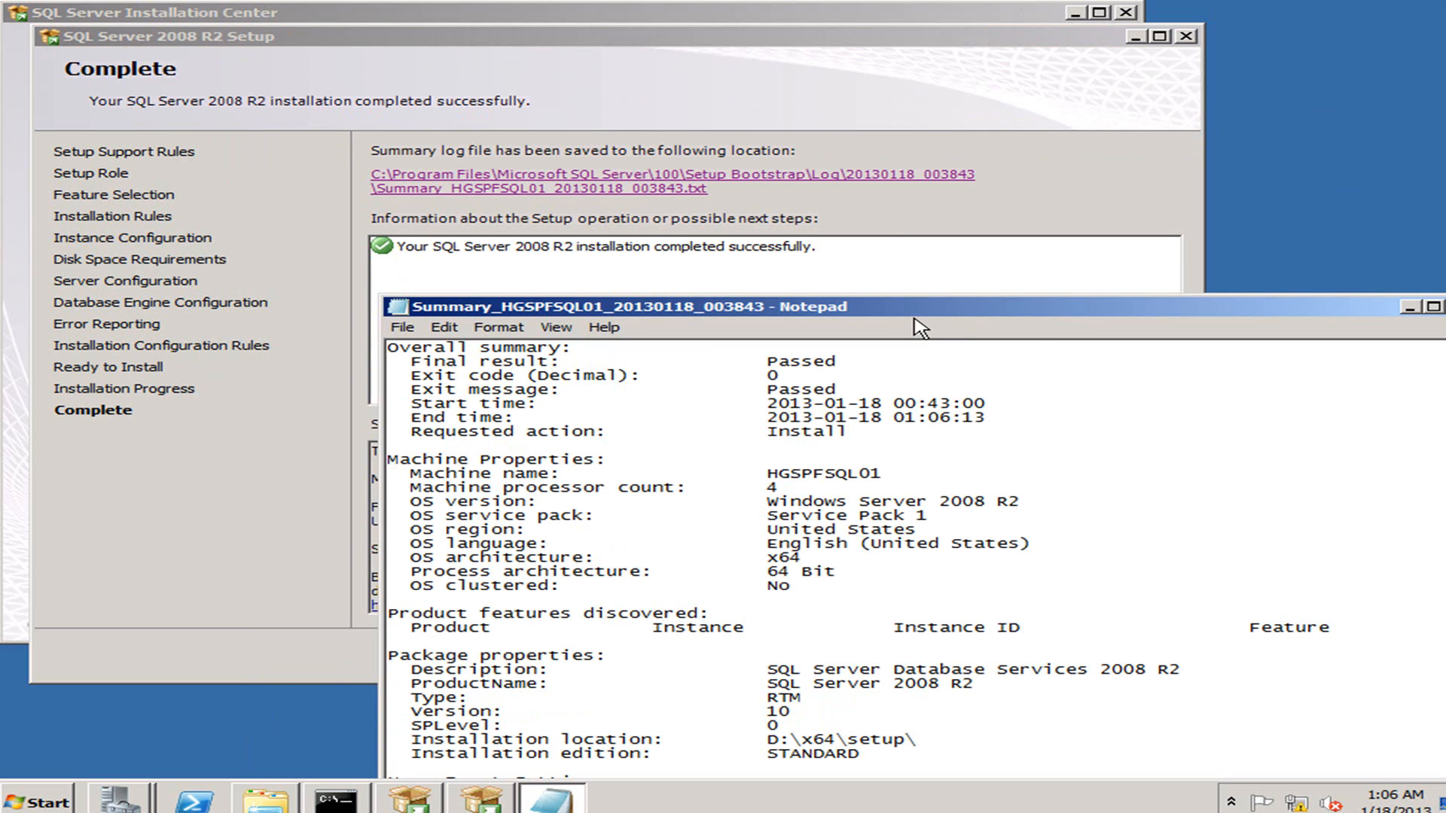
pyautogui.moveTo(915, 316); pyautogui.dragTo(869, 161)
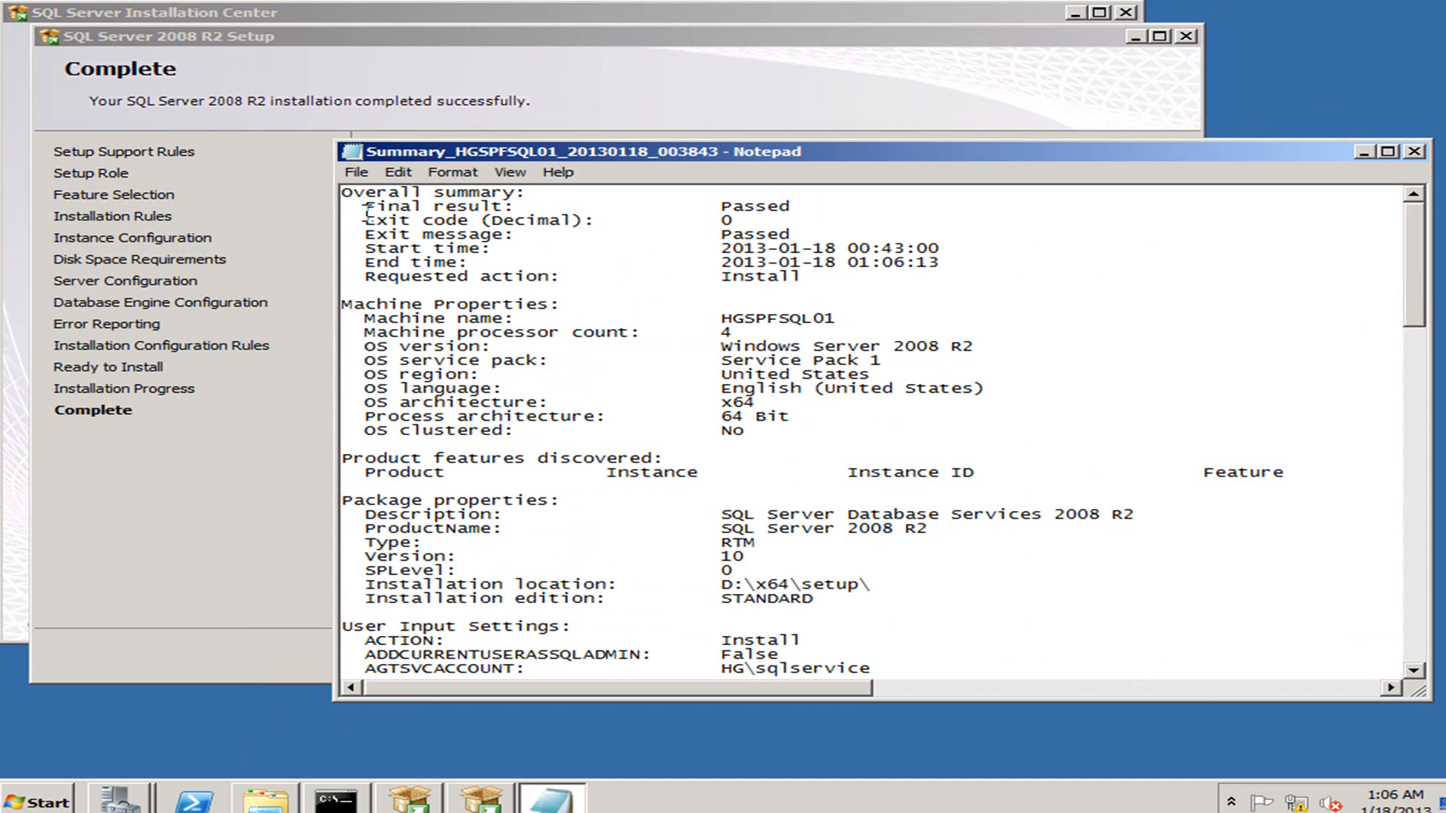
pyautogui.scroll(-14, 769, 452)
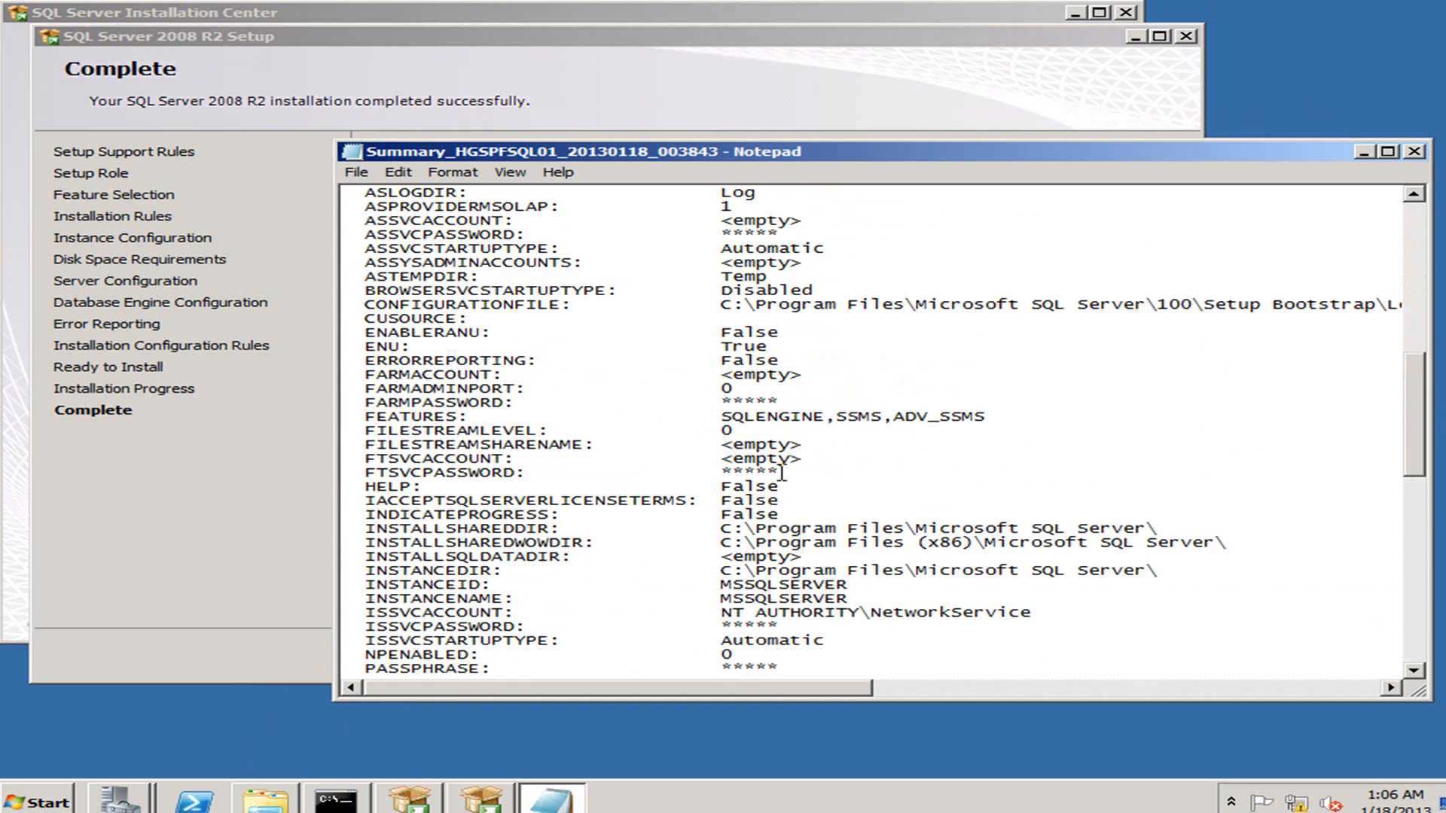
pyautogui.scroll(-6, 782, 473)
pyautogui.scroll(-11, 1310, 294)
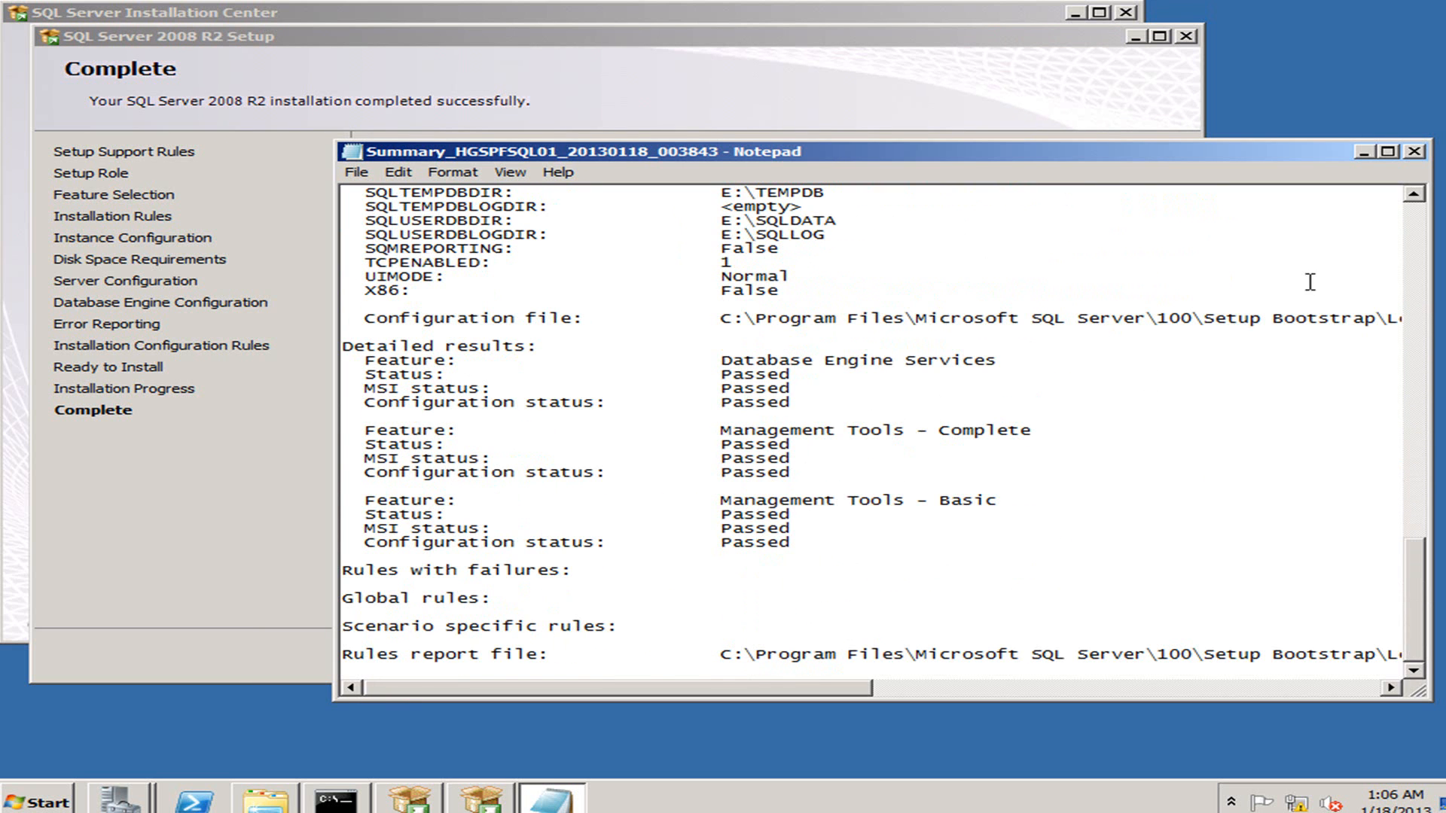
# Close the summary log, the completed setup wizard and the SQL Server Installation Center.
pyautogui.click(1414, 151)
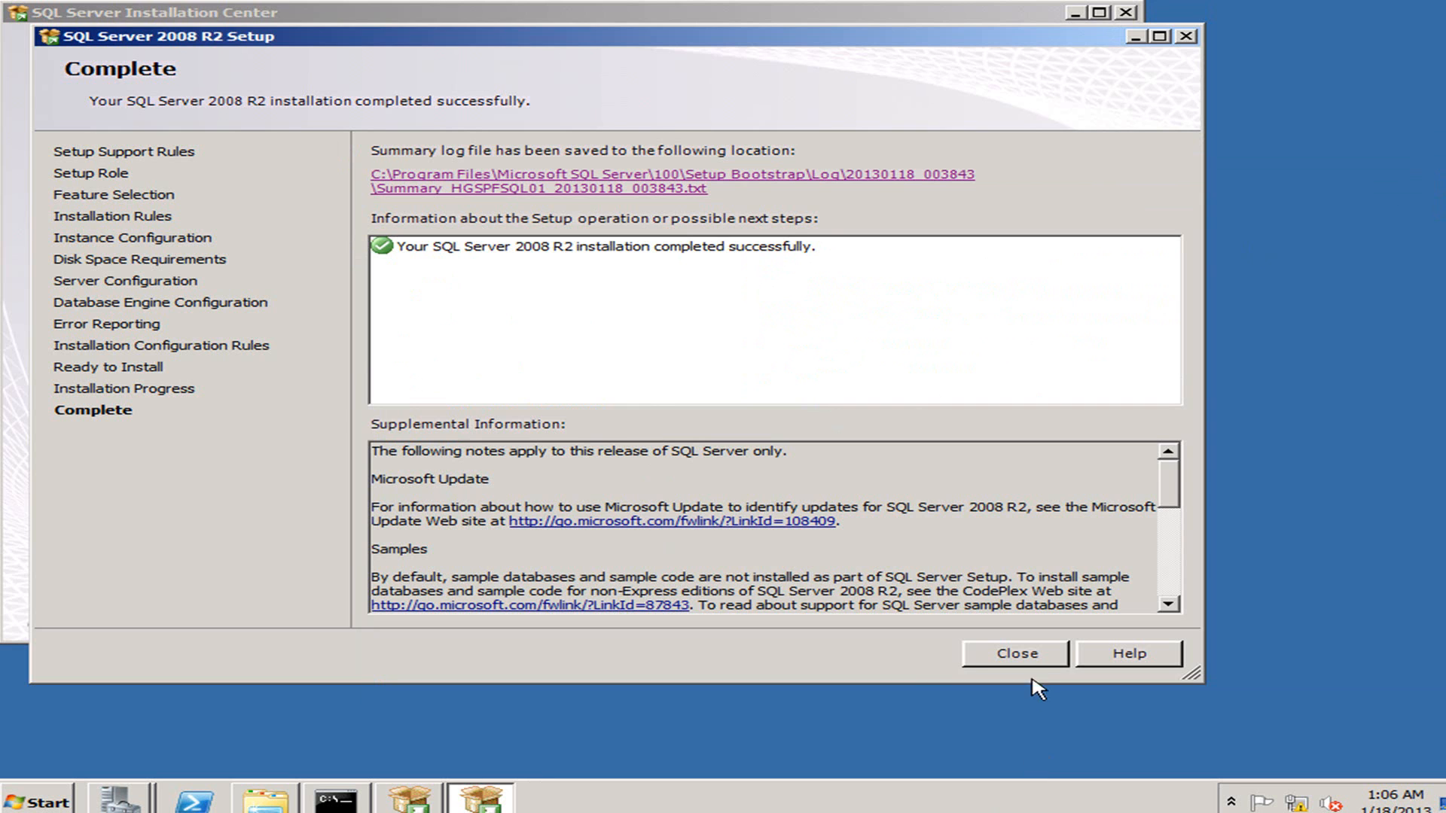
pyautogui.click(1010, 653)
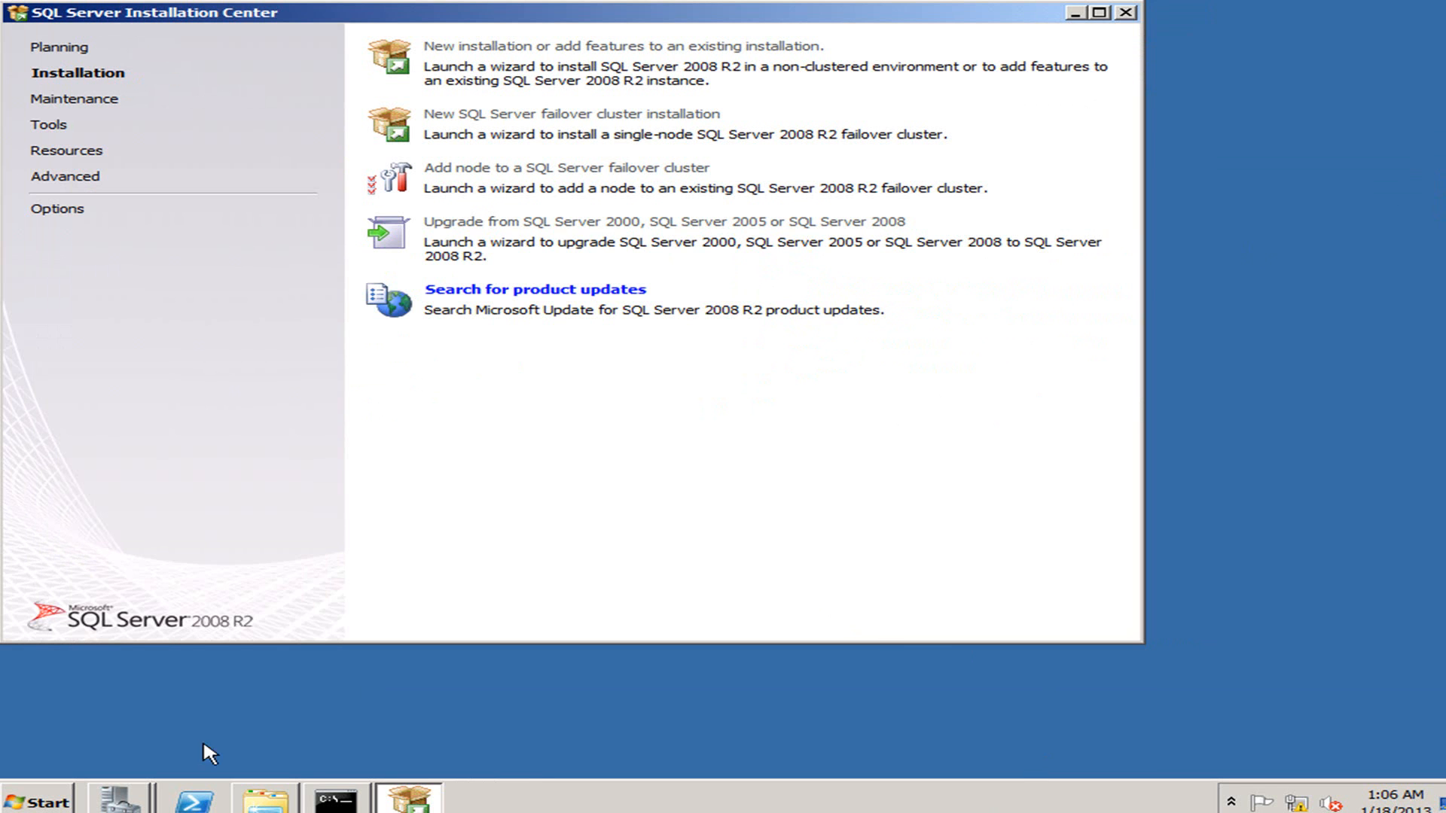
pyautogui.click(1126, 12)
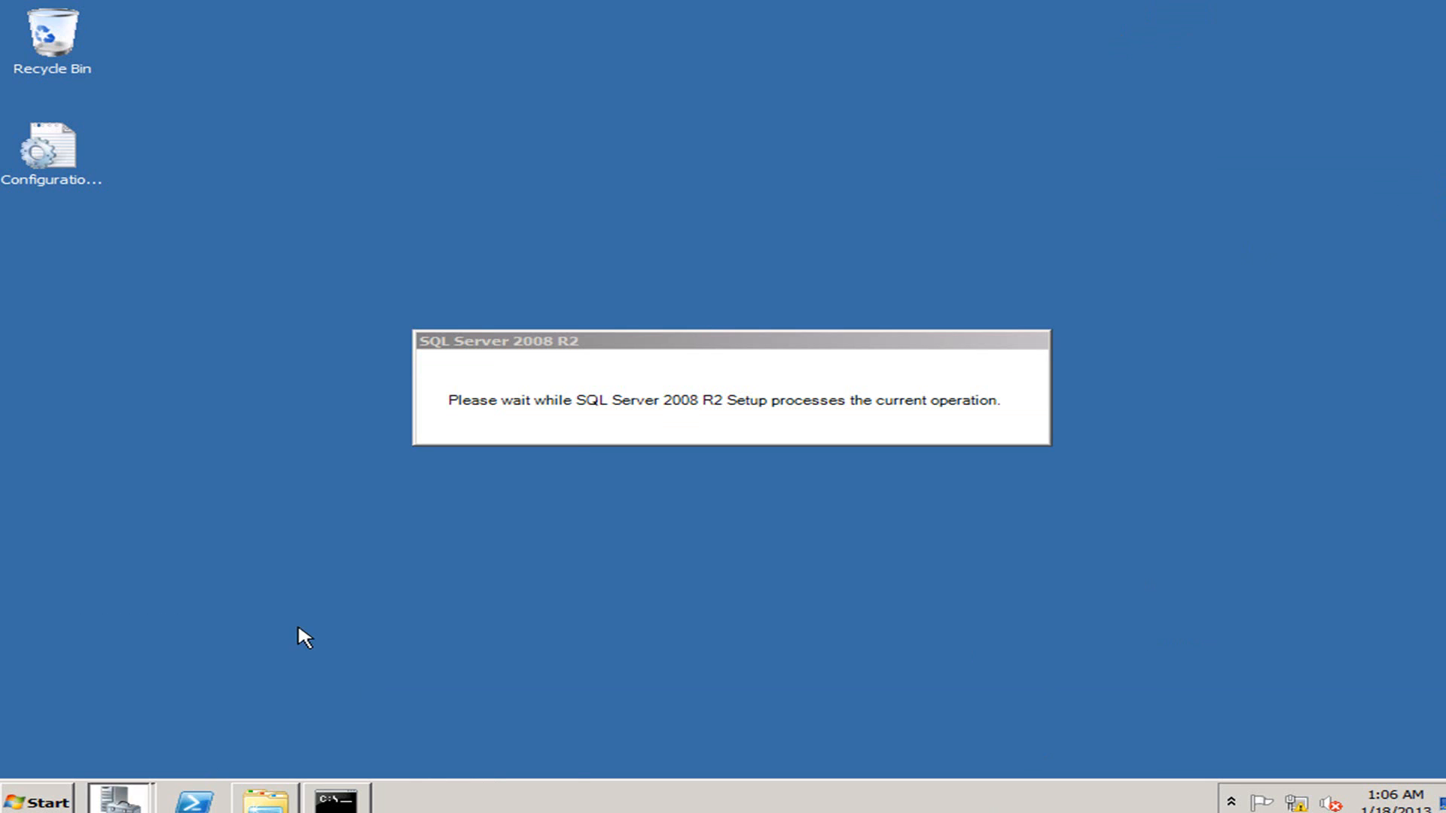
# Launch SQL Server Management Studio, connect to the Database Engine on HGSPFSQL01 with Windows Authentication, and dismiss the Customer Experience notification.
pyautogui.click(39, 801)
pyautogui.click(61, 721)
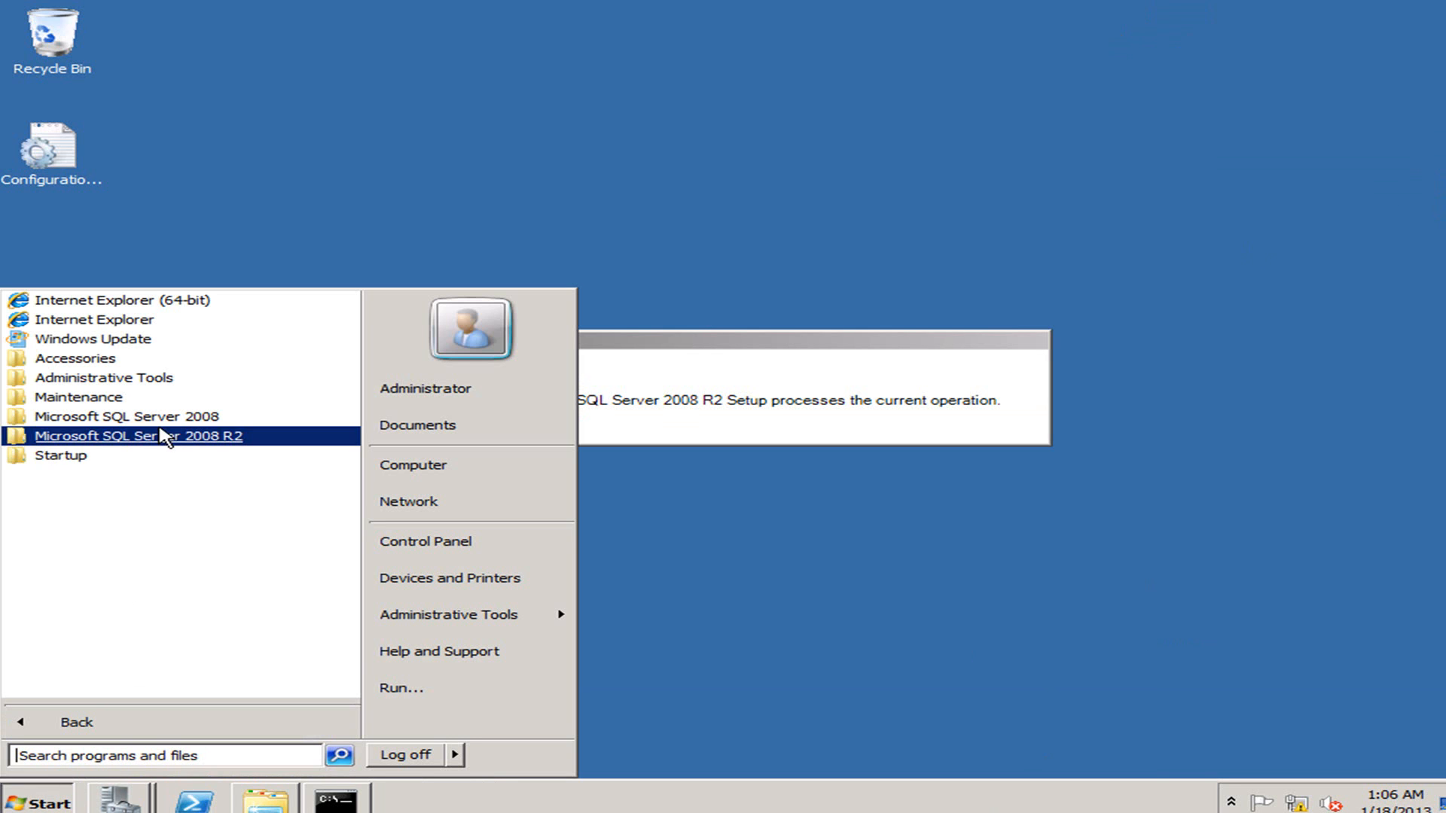
pyautogui.click(213, 437)
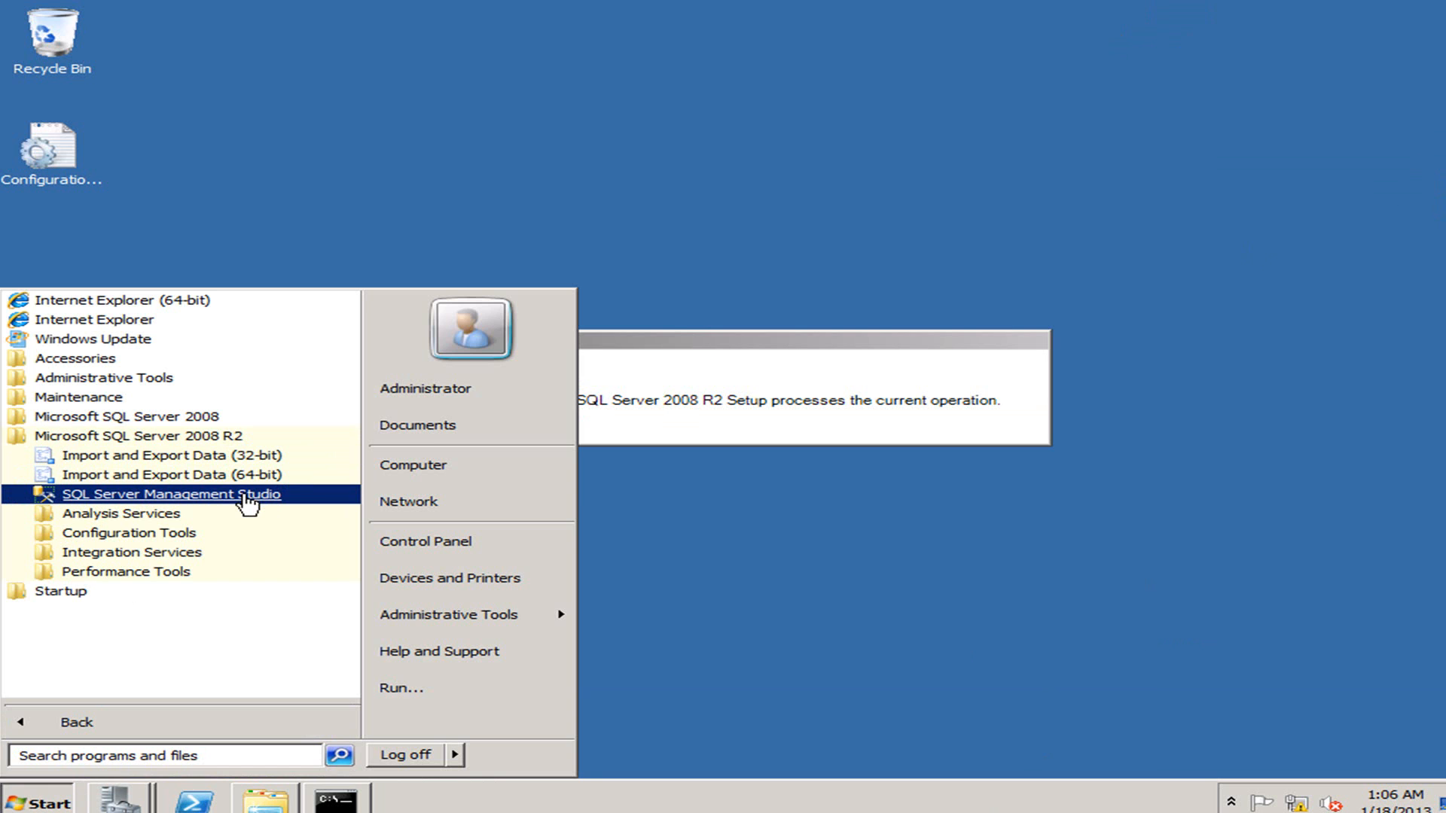
pyautogui.click(243, 495)
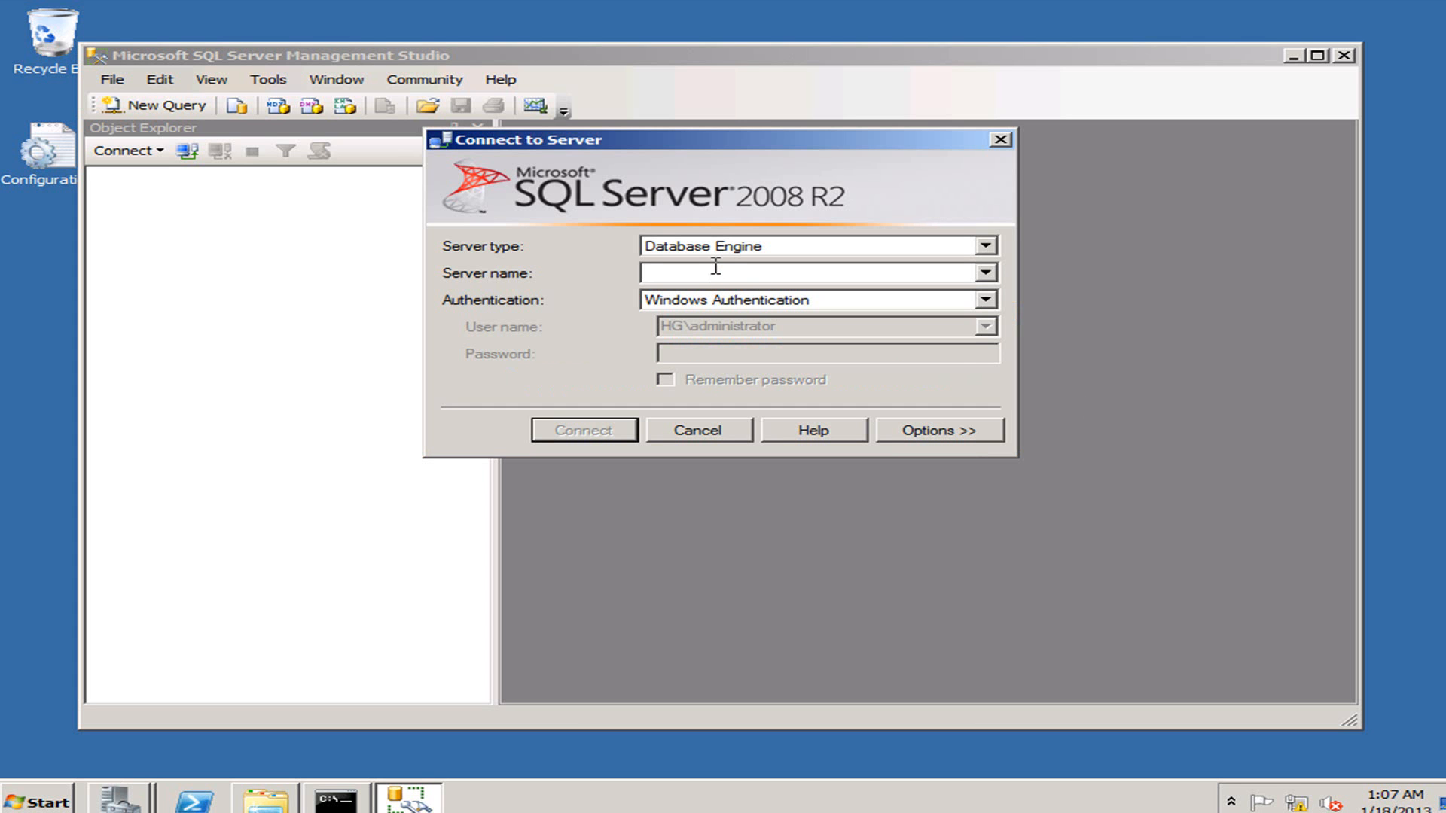
pyautogui.write('HGSPFSQL01')
pyautogui.press('Return')
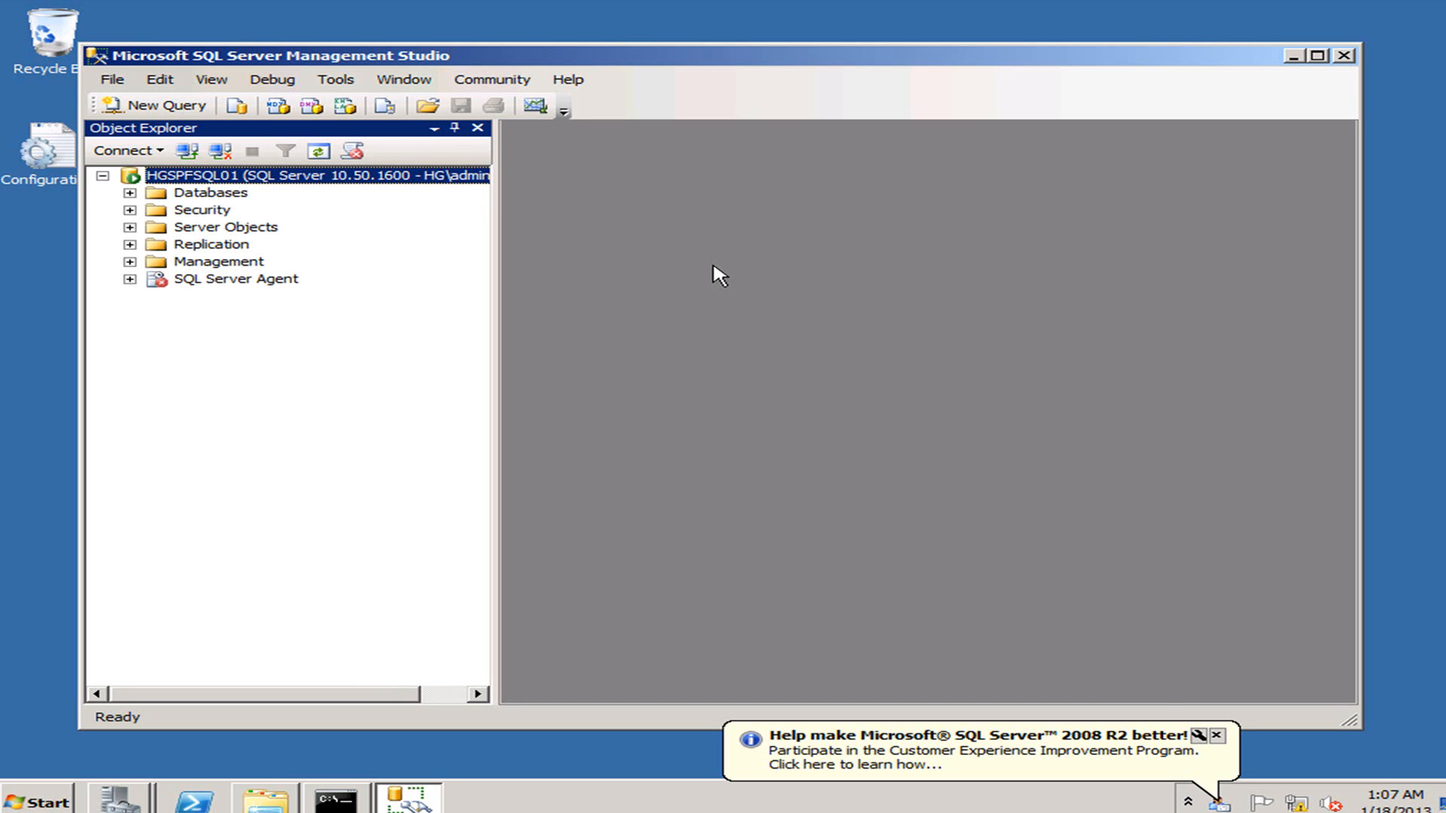
pyautogui.click(1216, 735)
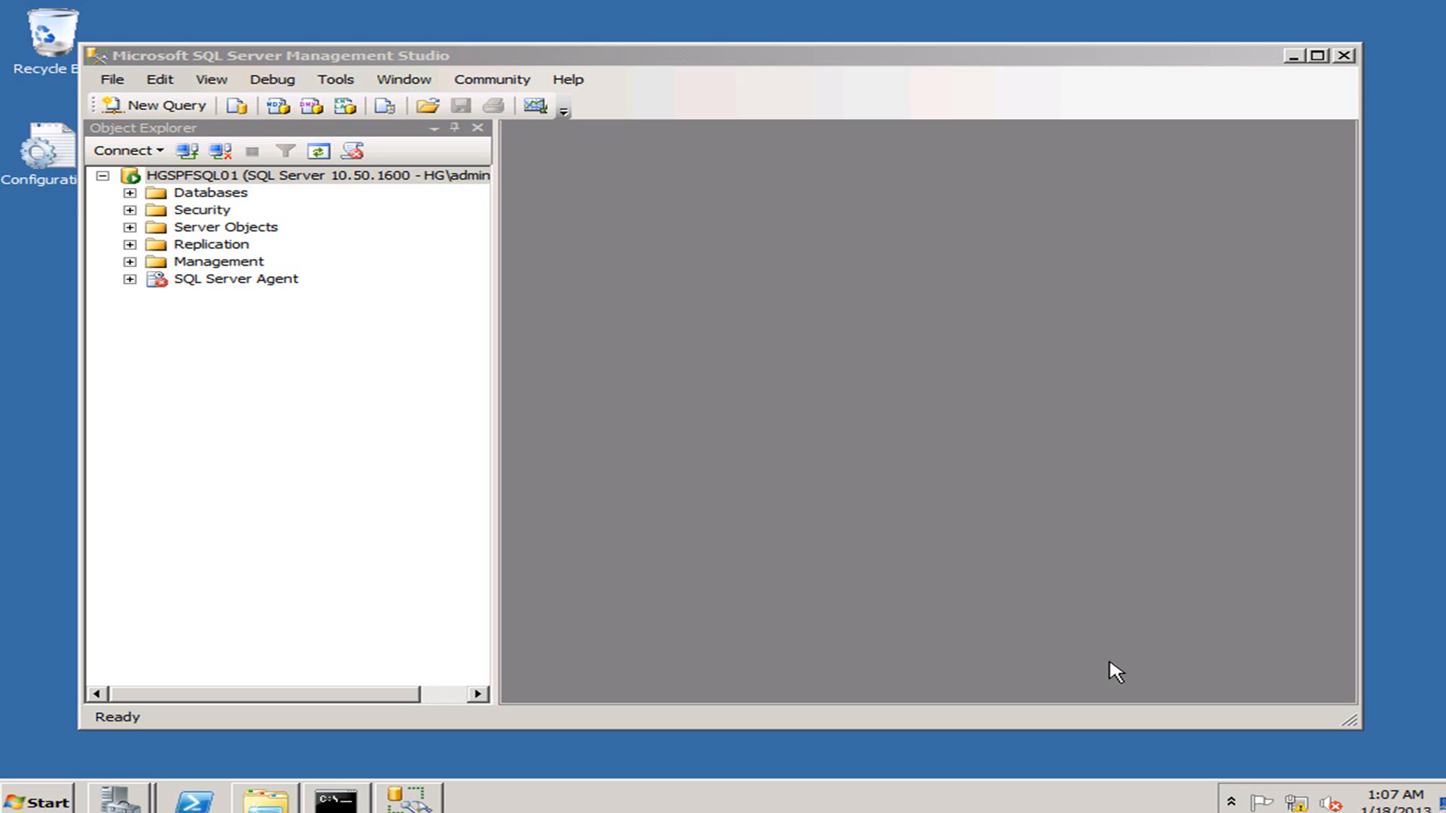
# Open the properties of the HGSPFSQL01 server and set the maximum server memory to 2560 MB.
pyautogui.click(478, 58)
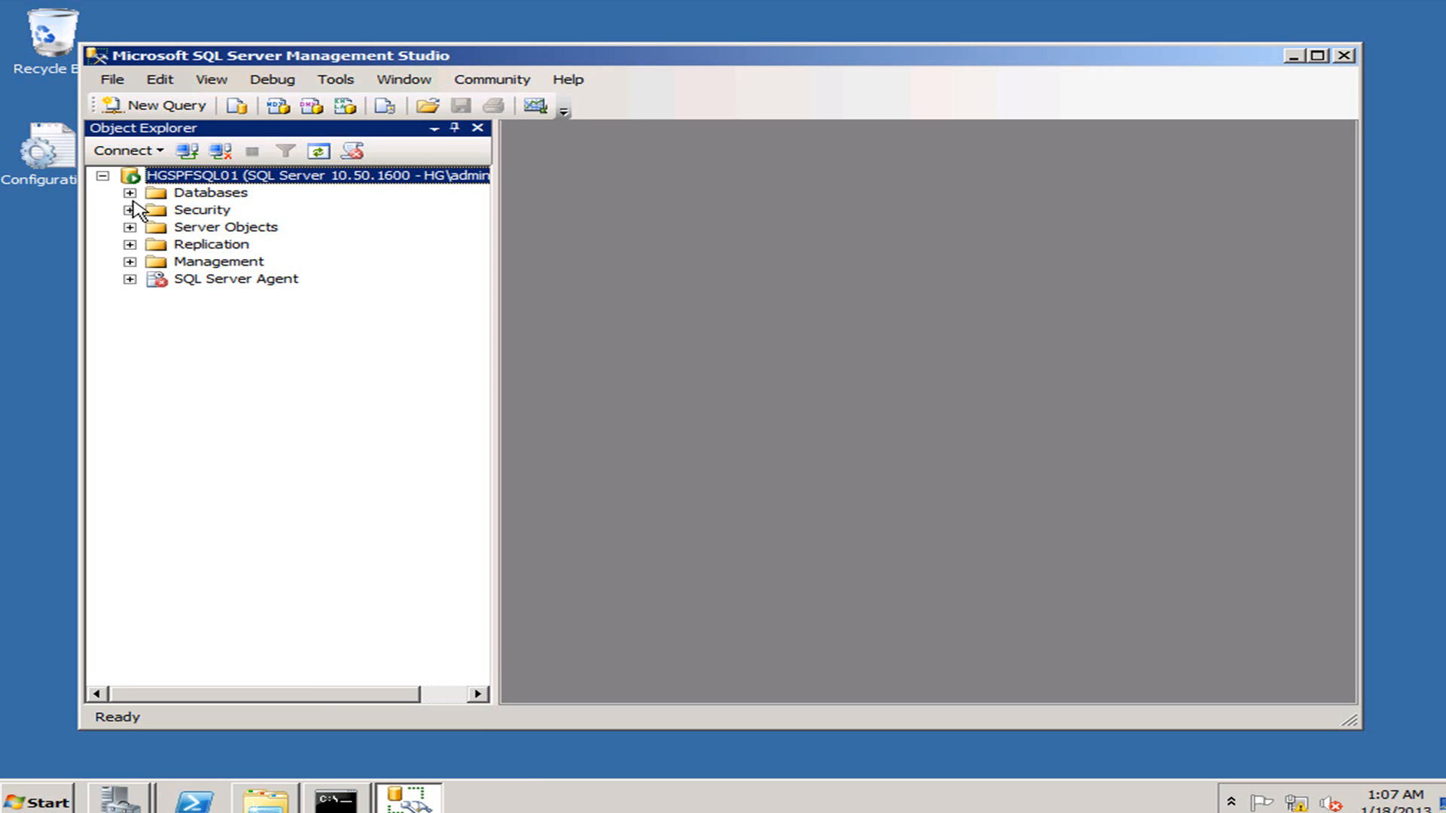
pyautogui.rightClick(167, 180)
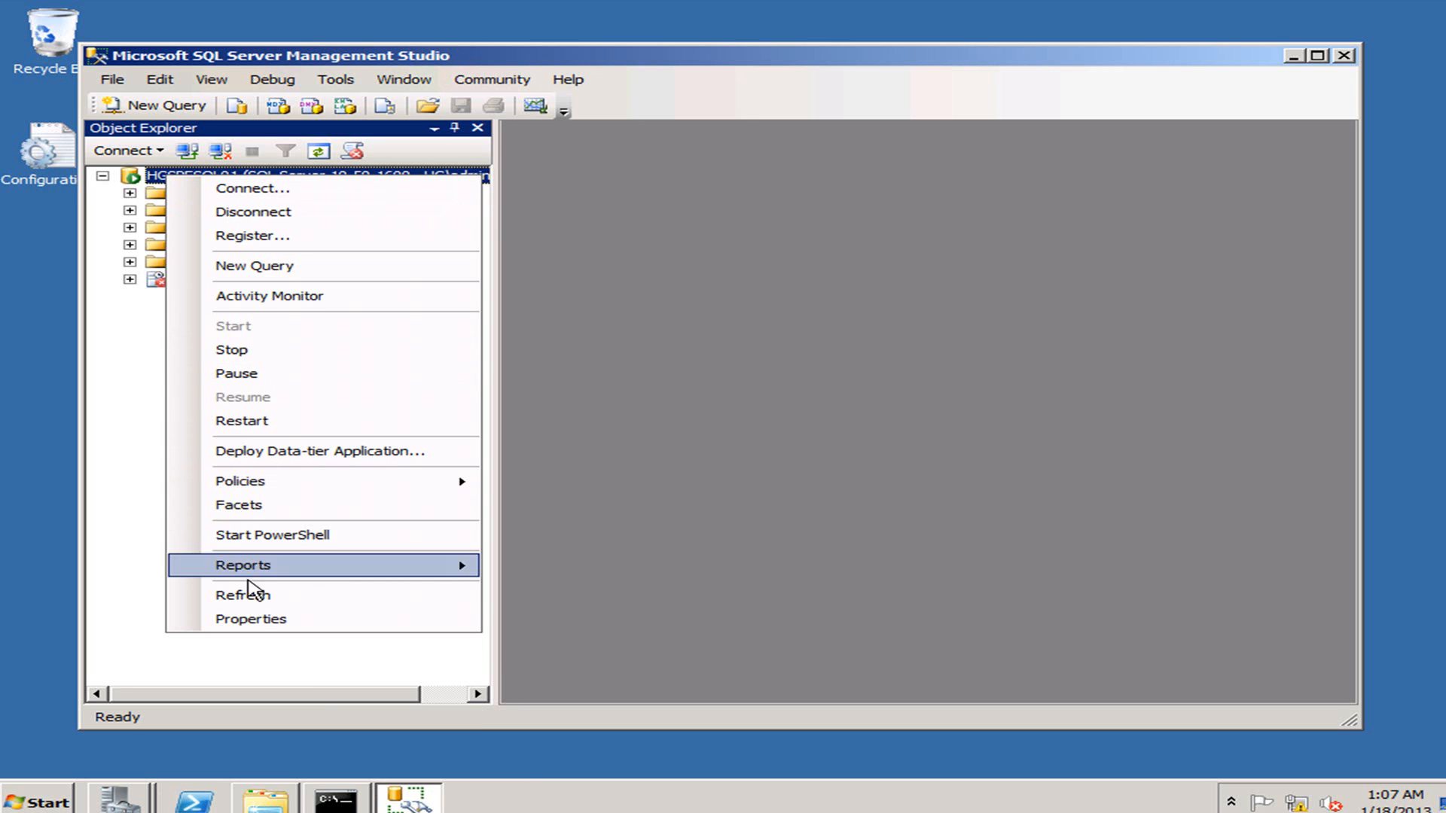
pyautogui.click(260, 620)
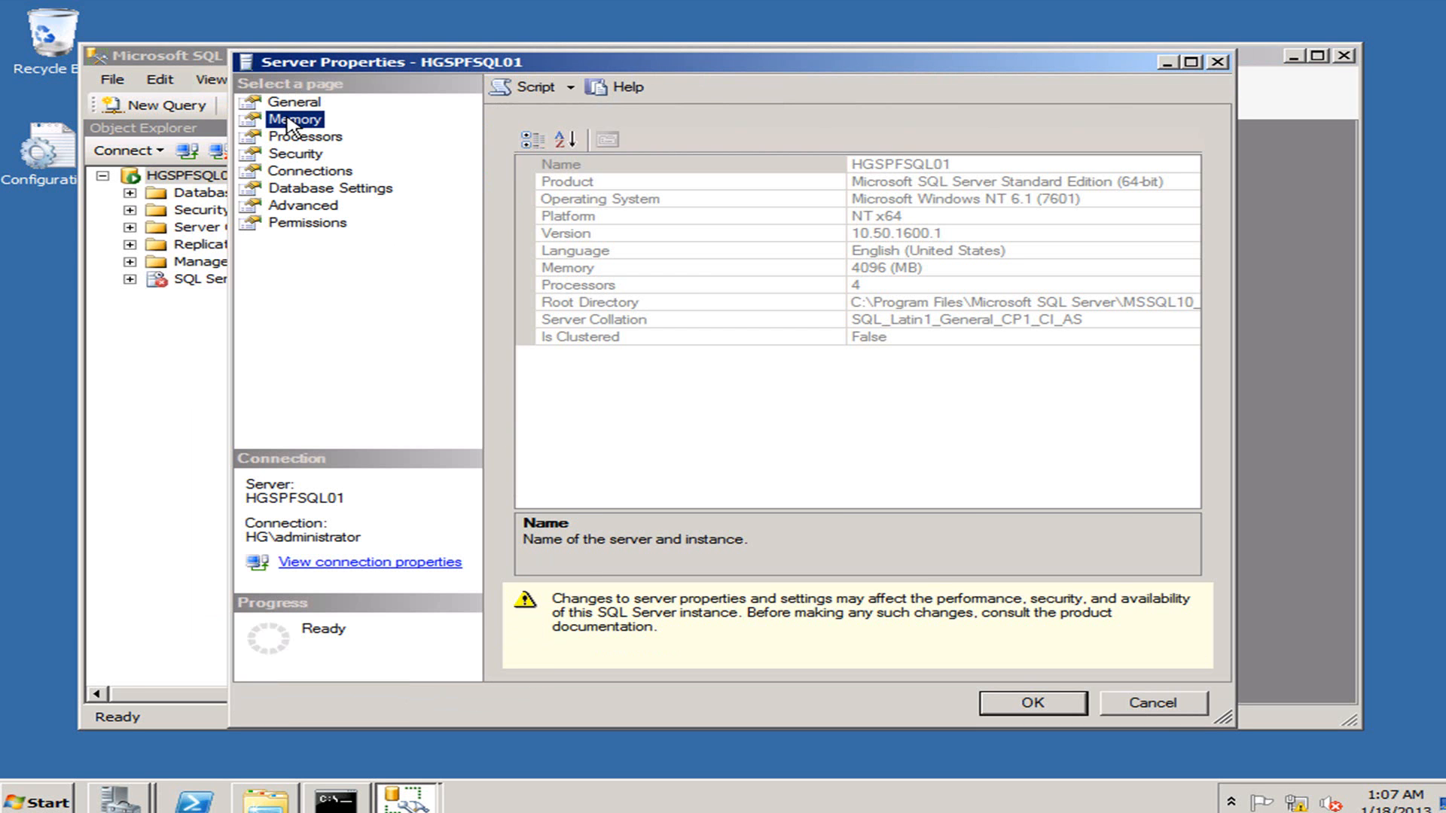
pyautogui.click(290, 121)
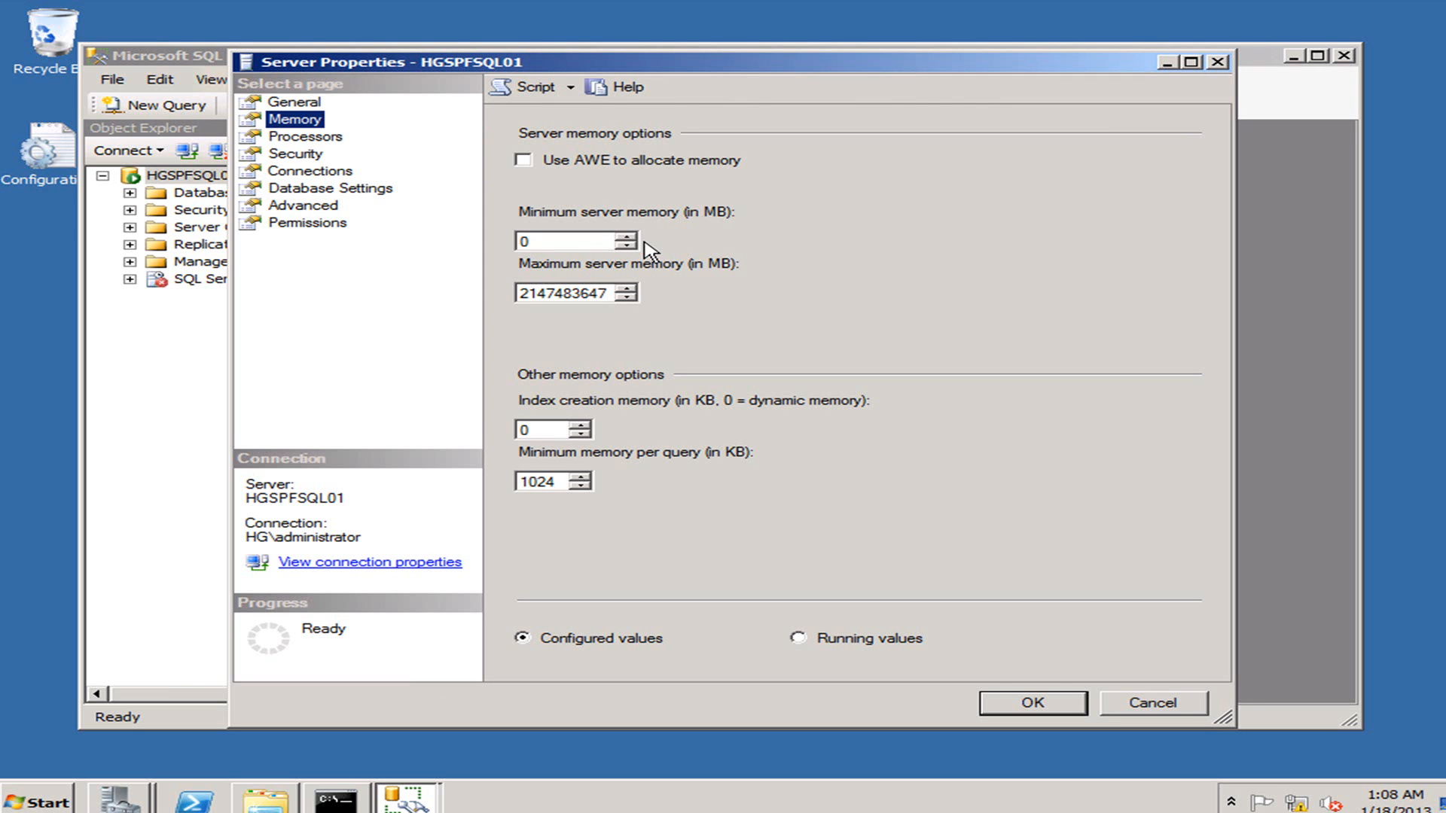
pyautogui.doubleClick(603, 293)
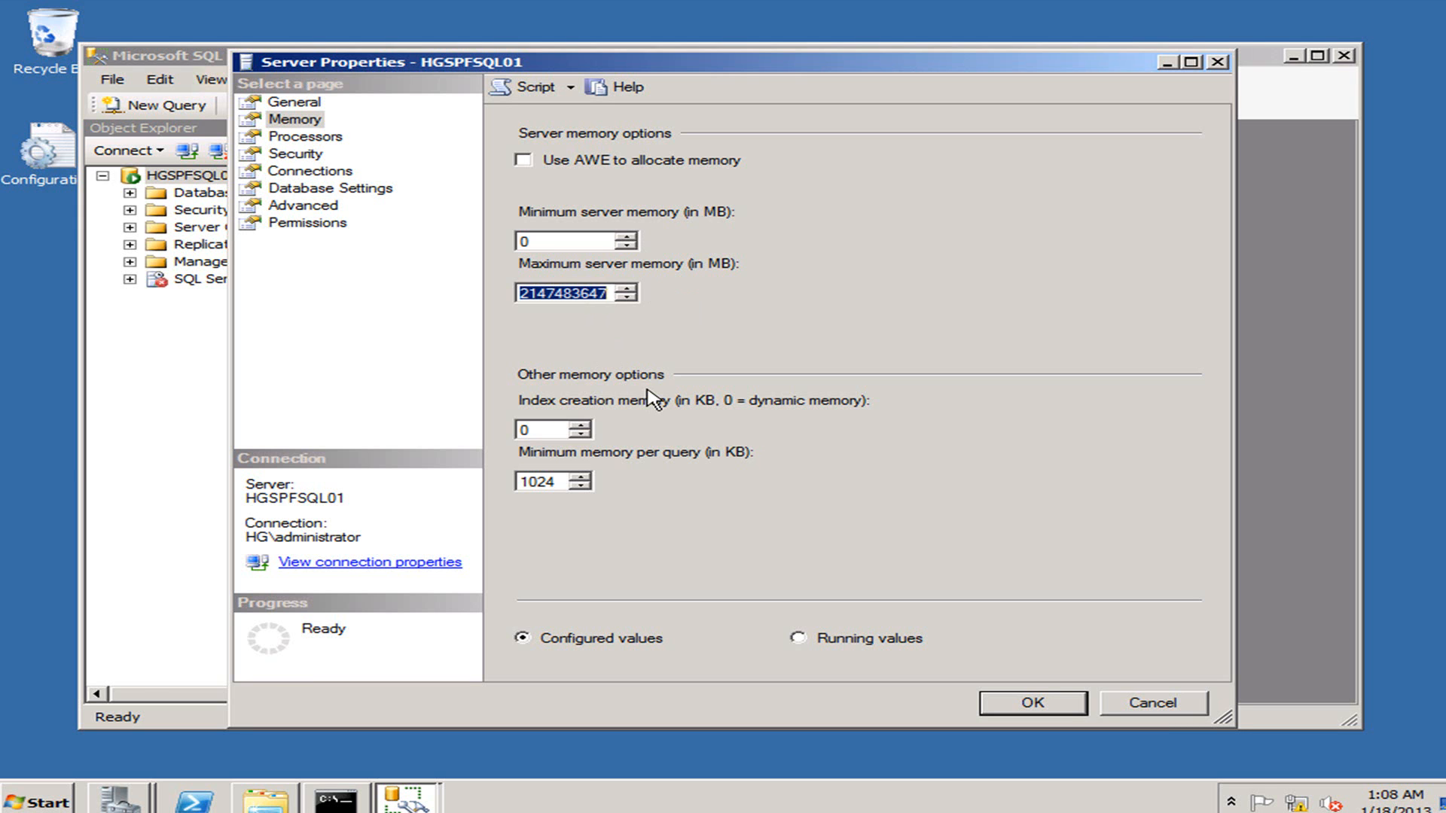
pyautogui.write('20')
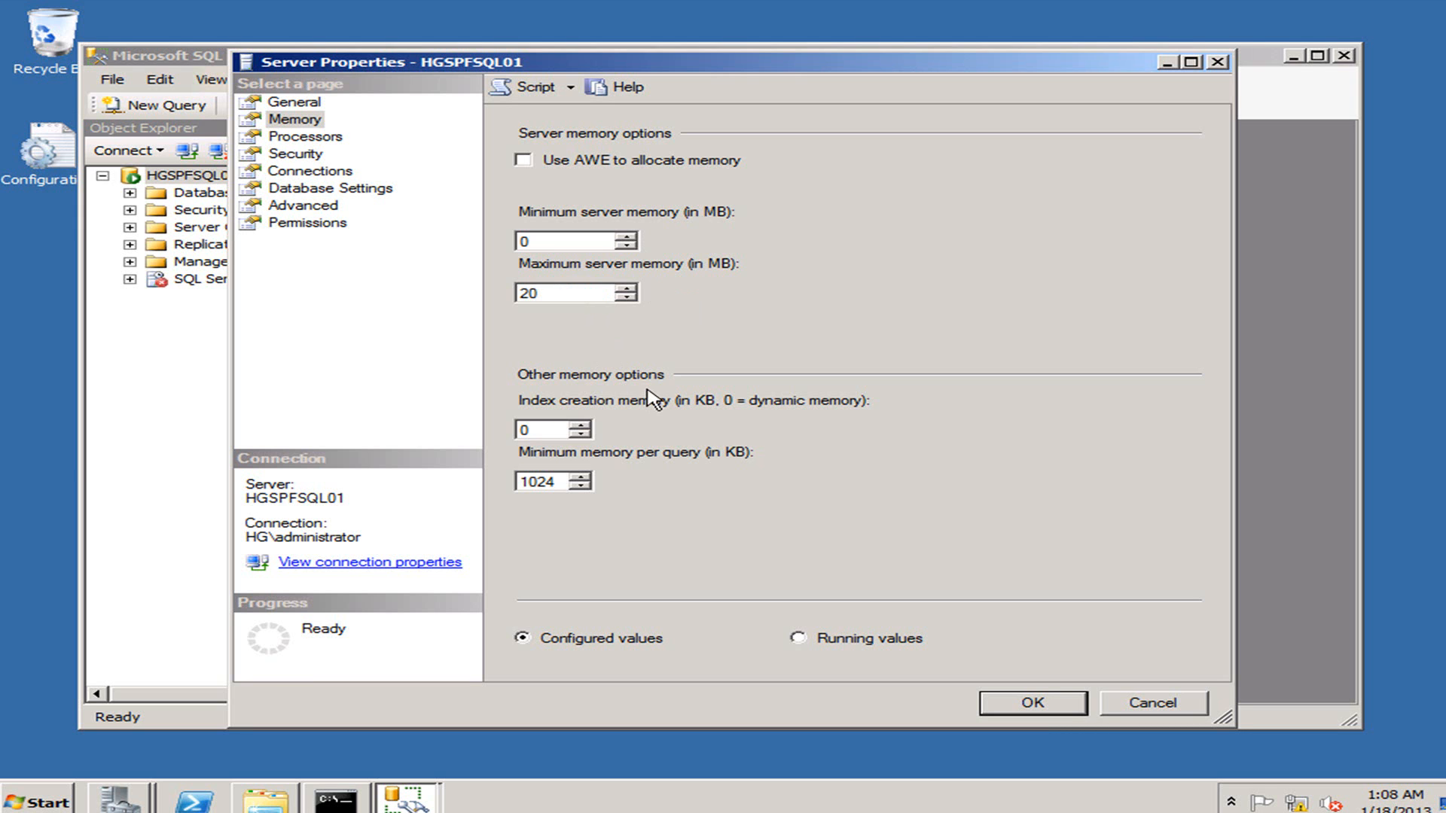
pyautogui.press('BackSpace')
pyautogui.press('BackSpace')
pyautogui.write('2560')
pyautogui.click(307, 138)
pyautogui.click(566, 292)
# Script the maximum server memory change to a new query, cancel the server properties, and execute the whole script.
pyautogui.click(518, 92)
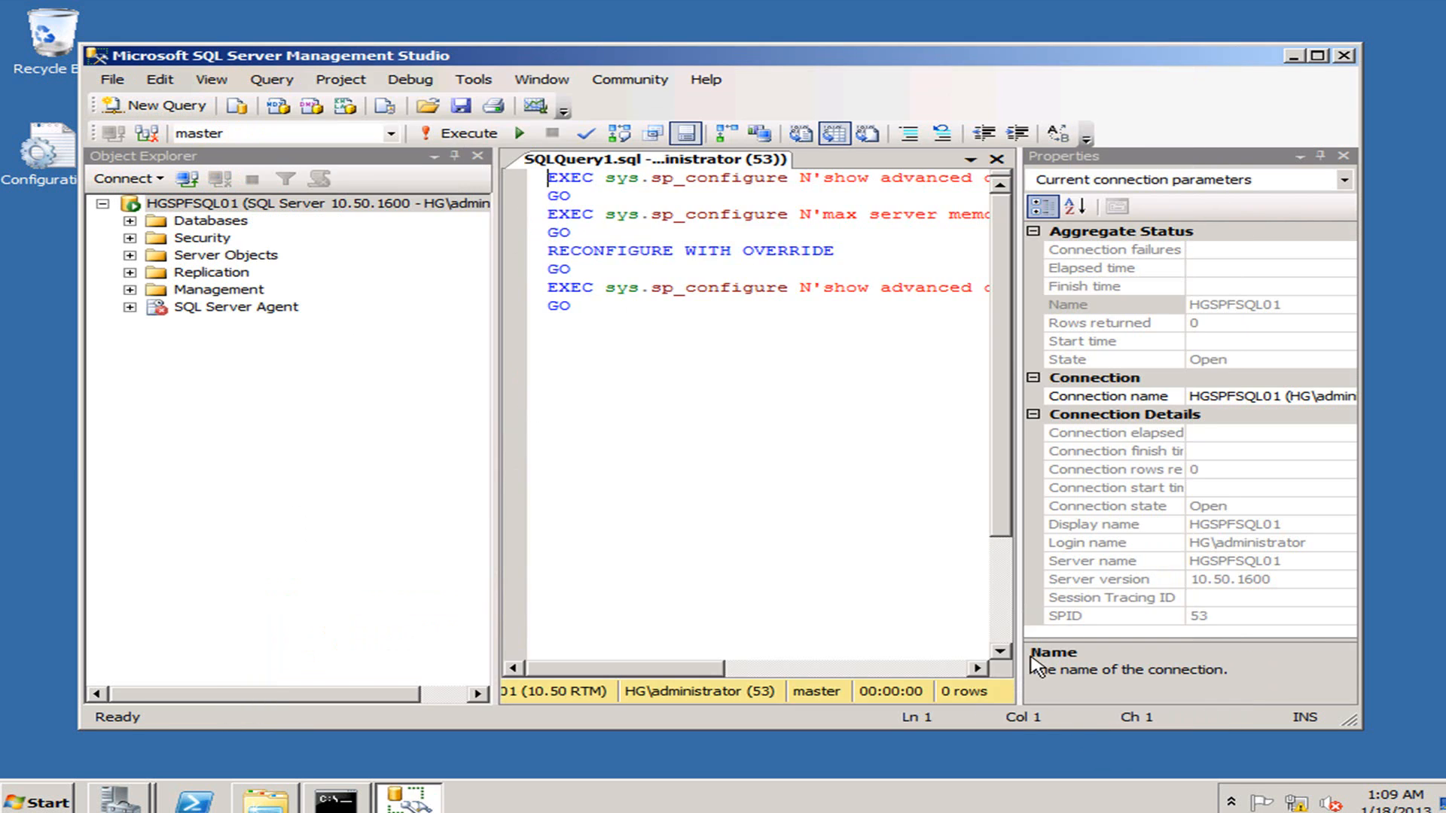
pyautogui.click(1114, 706)
pyautogui.hotkey('ctrl', 'a')
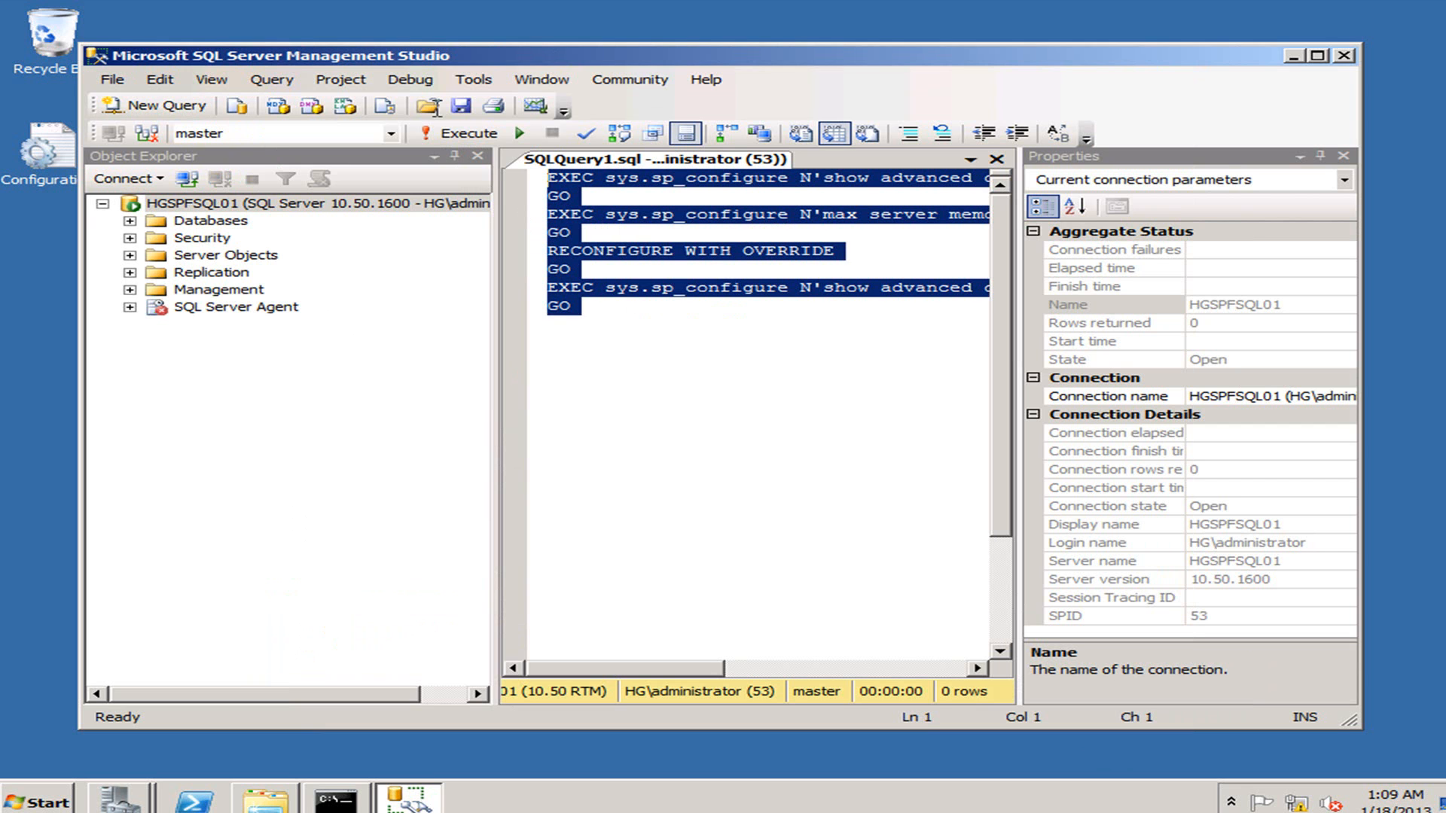
pyautogui.click(464, 137)
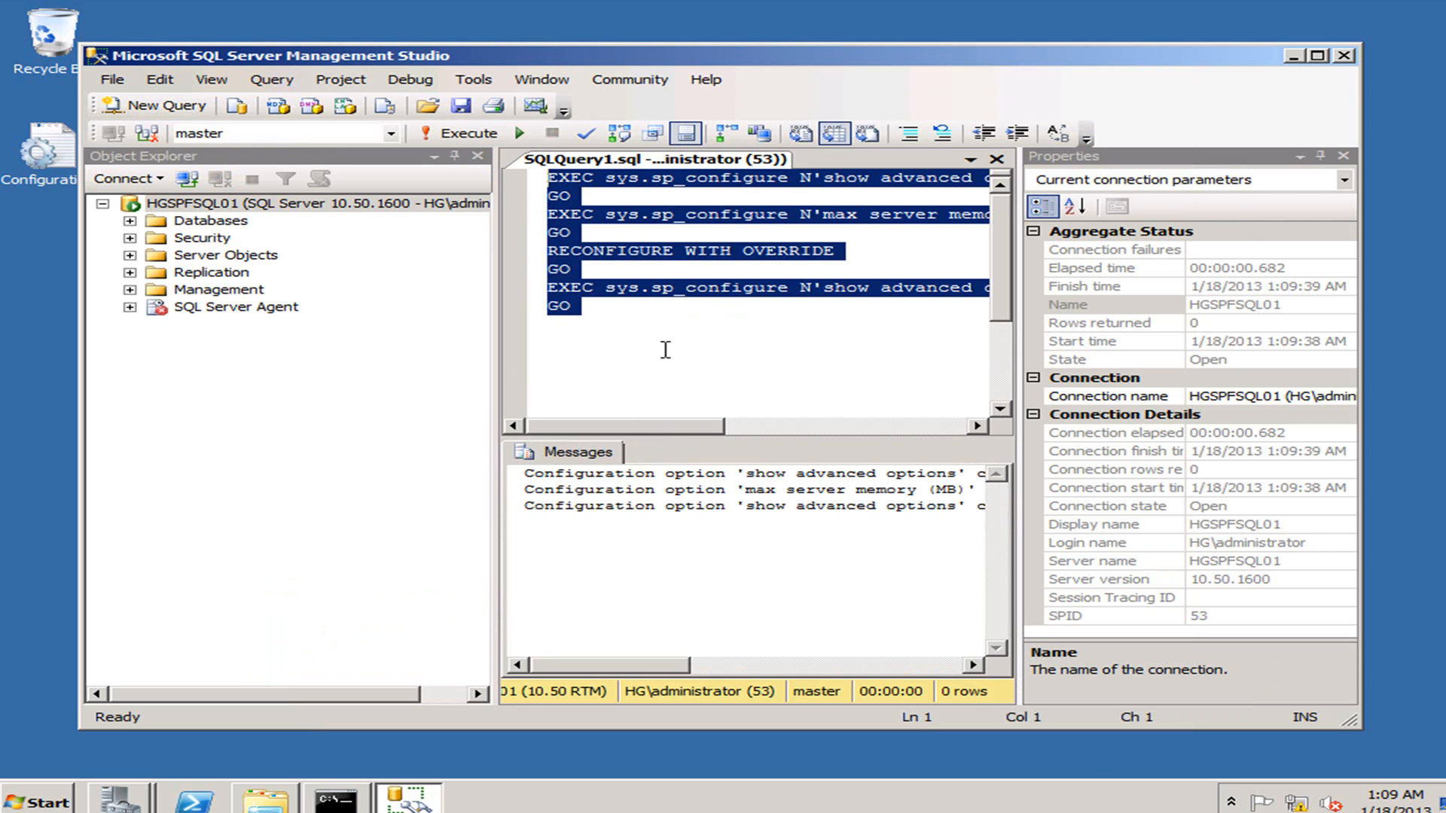
pyautogui.moveTo(655, 426); pyautogui.dragTo(602, 431)
pyautogui.click(607, 305)
pyautogui.moveTo(661, 429); pyautogui.dragTo(495, 418)
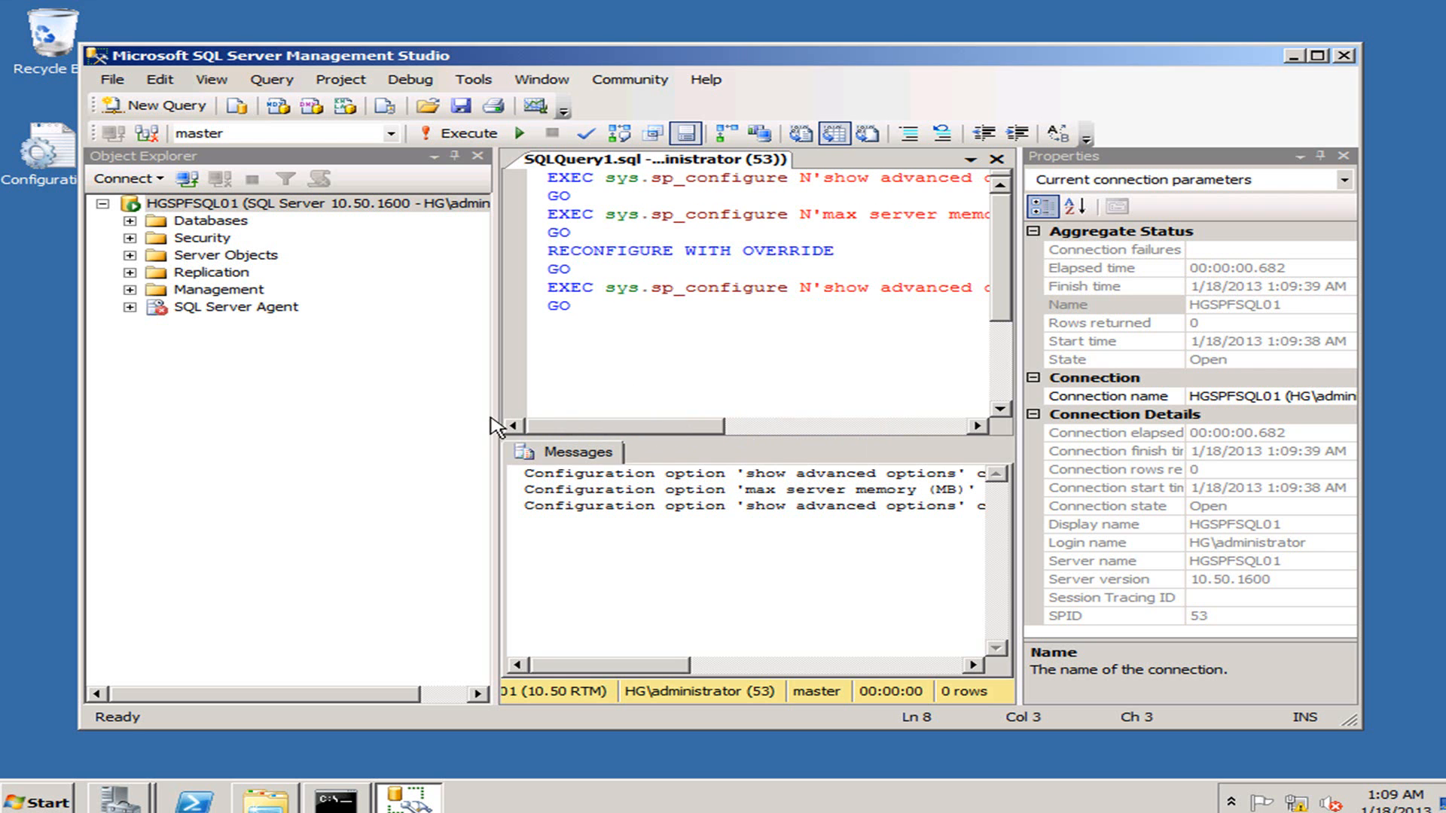
# Set Max Degree of Parallelism to 1 in the advanced properties of the HGSPFSQL01 server.
pyautogui.rightClick(281, 213)
pyautogui.click(354, 648)
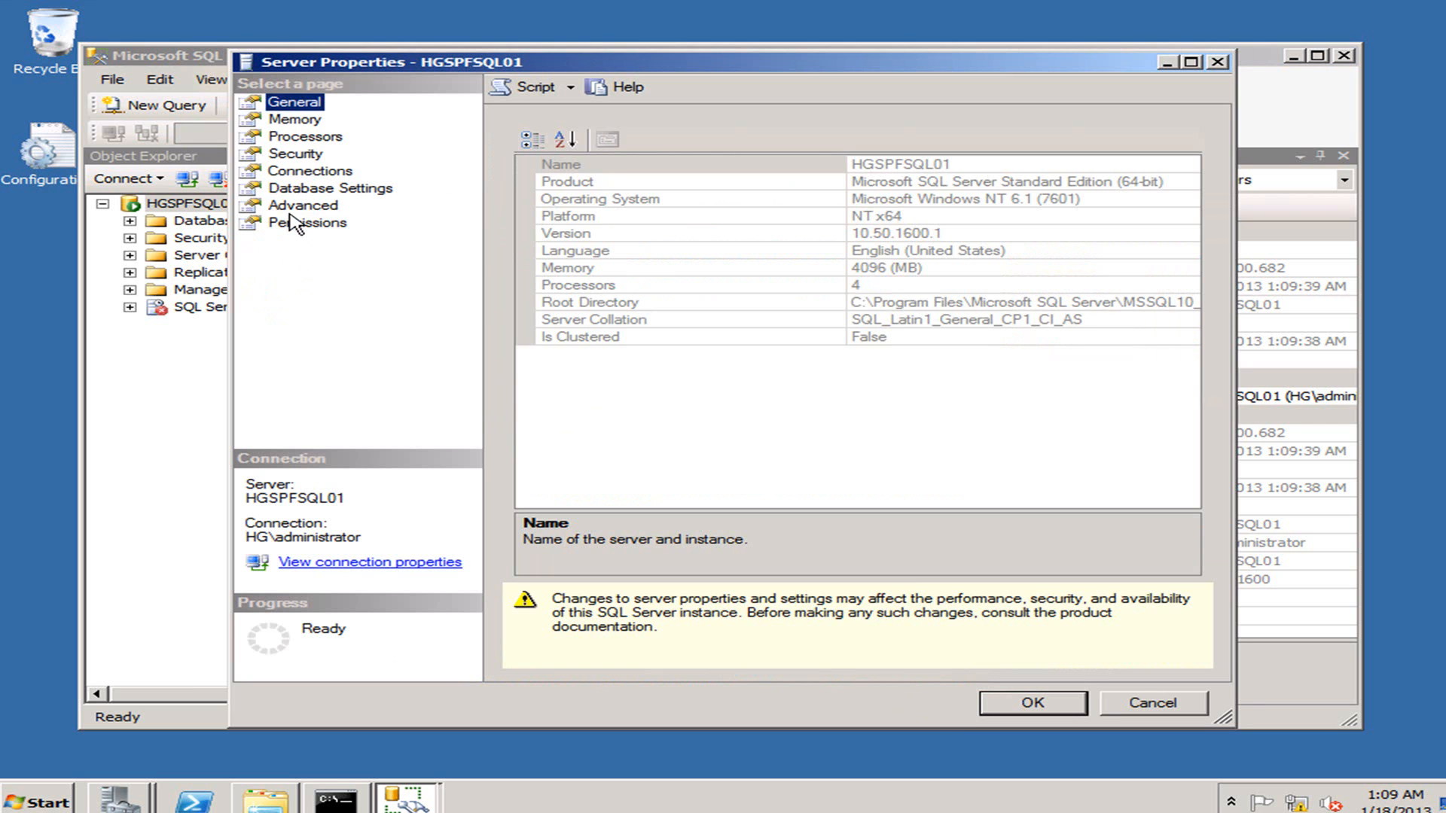
pyautogui.click(301, 205)
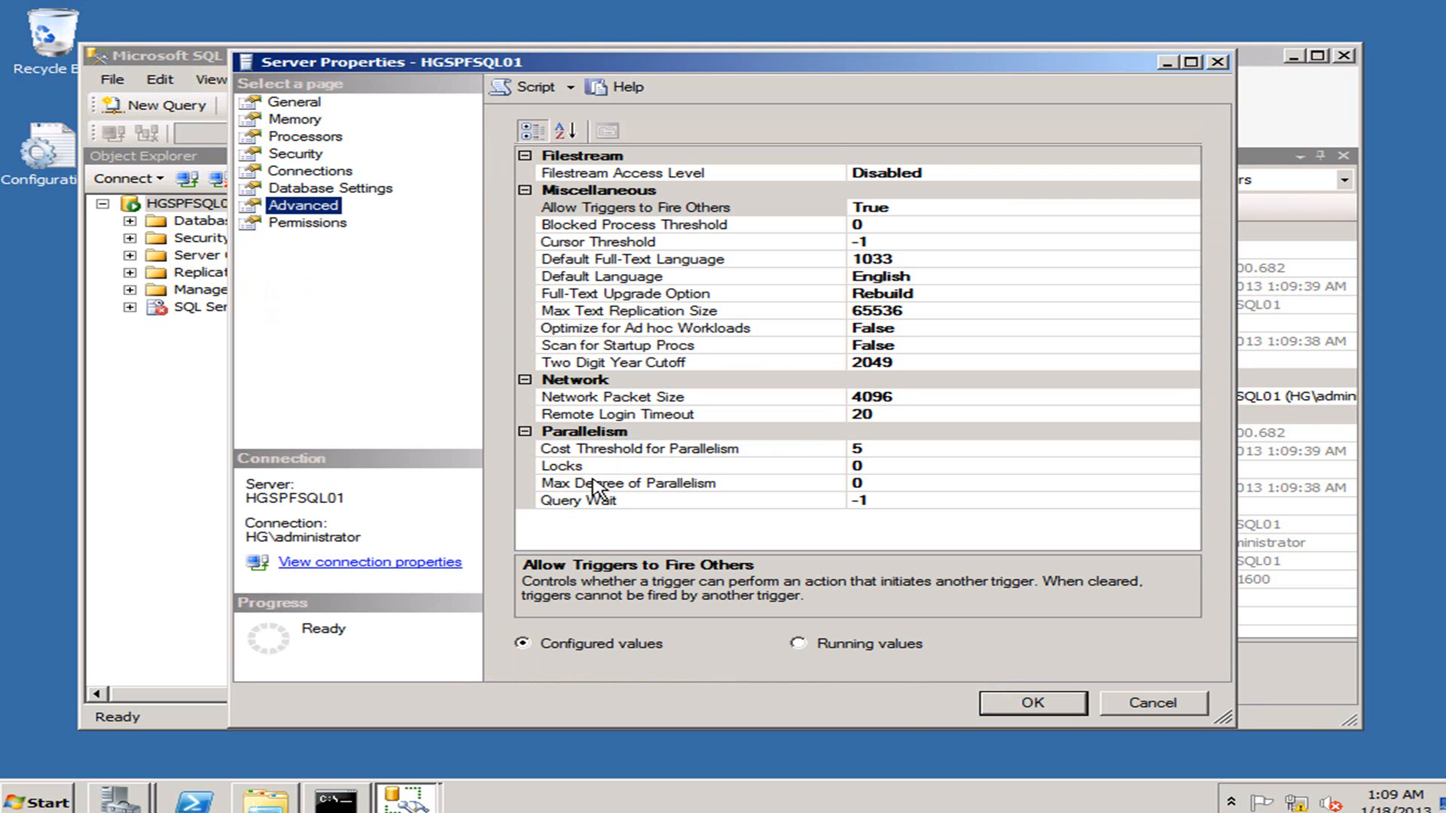
pyautogui.click(601, 483)
pyautogui.click(881, 483)
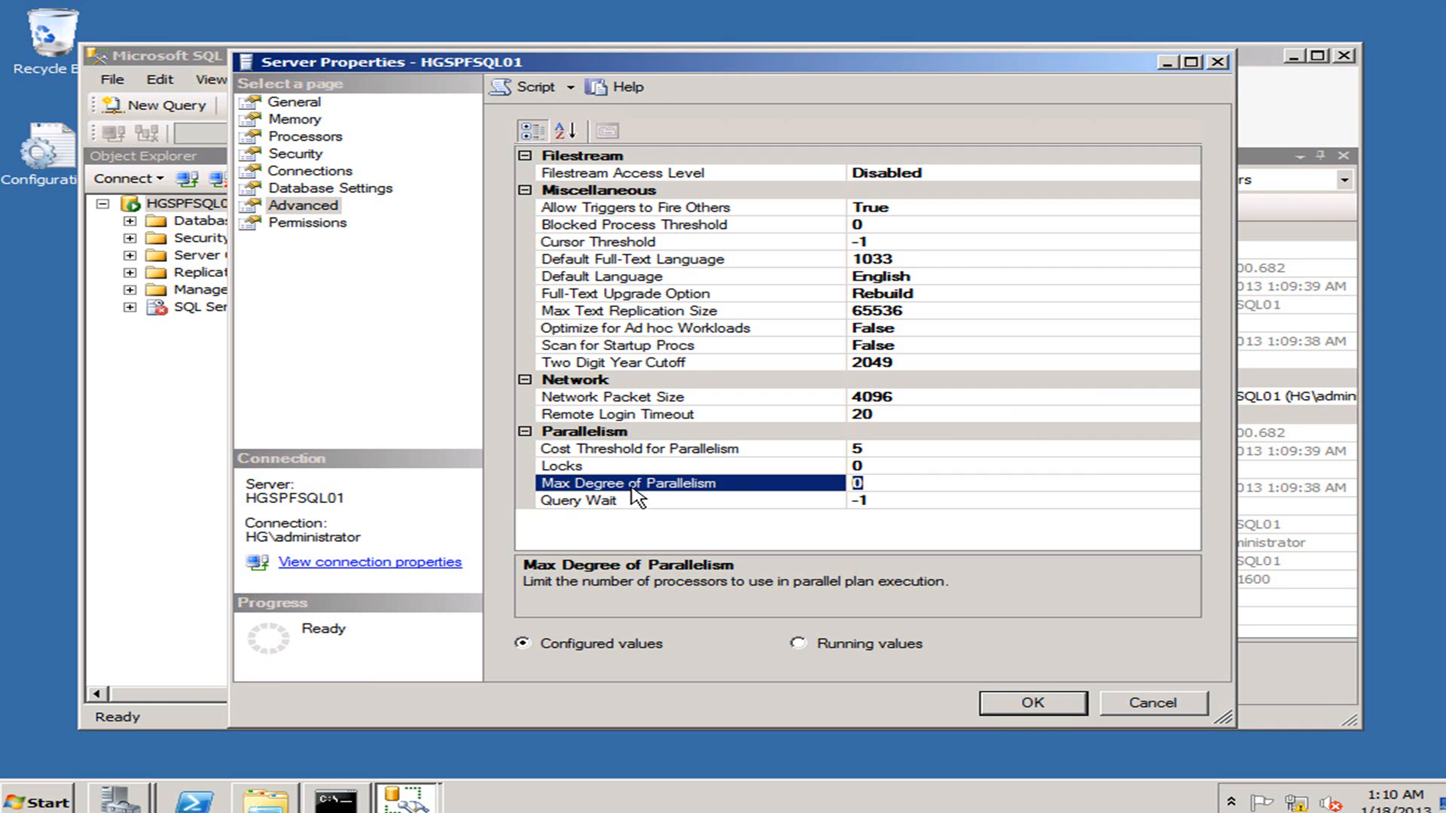
pyautogui.write('1')
# Script the Max Degree of Parallelism change to a new query, cancel the server properties, and execute the whole script.
pyautogui.click(528, 87)
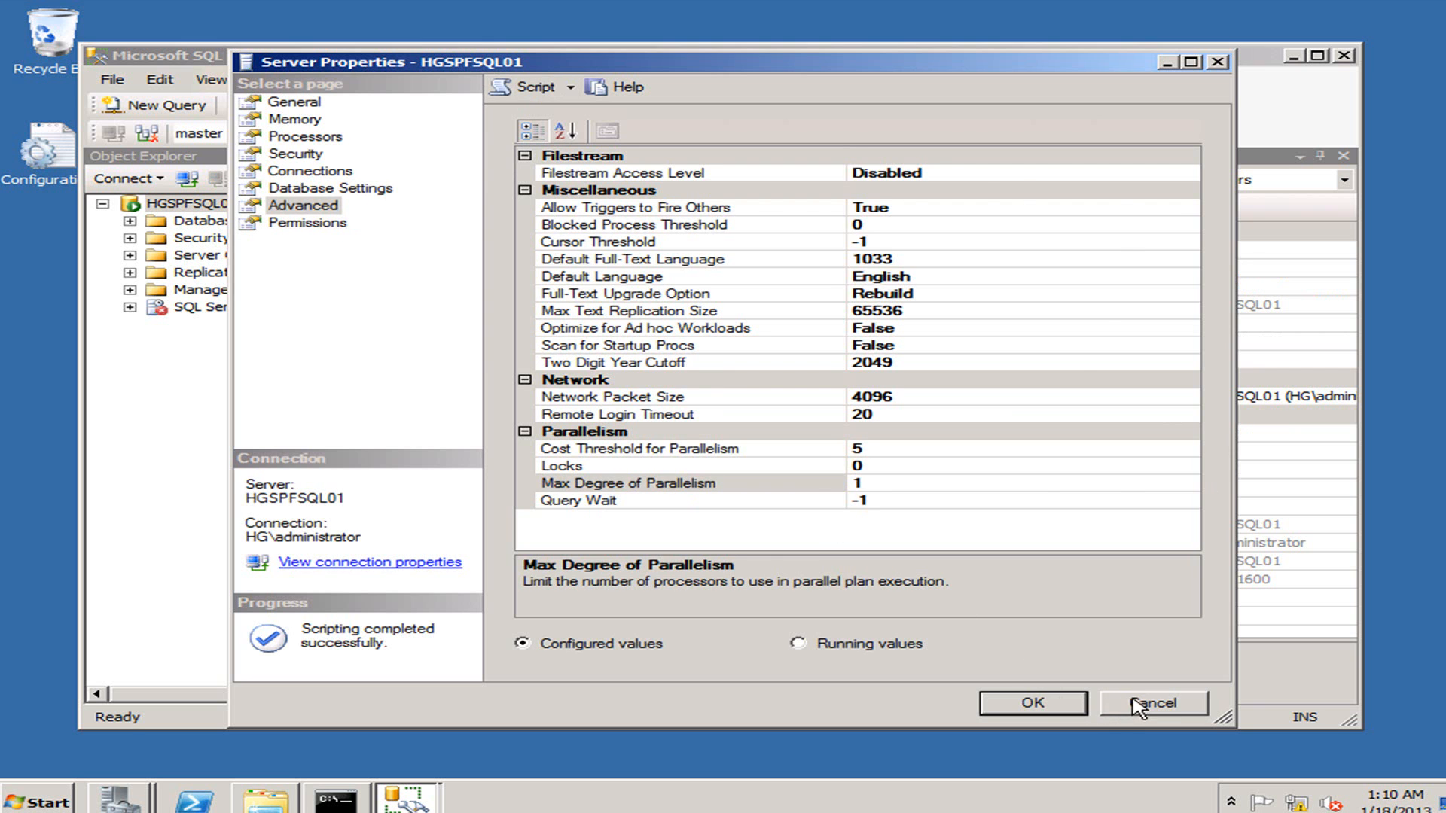
pyautogui.click(1137, 707)
pyautogui.hotkey('ctrl', 'a')
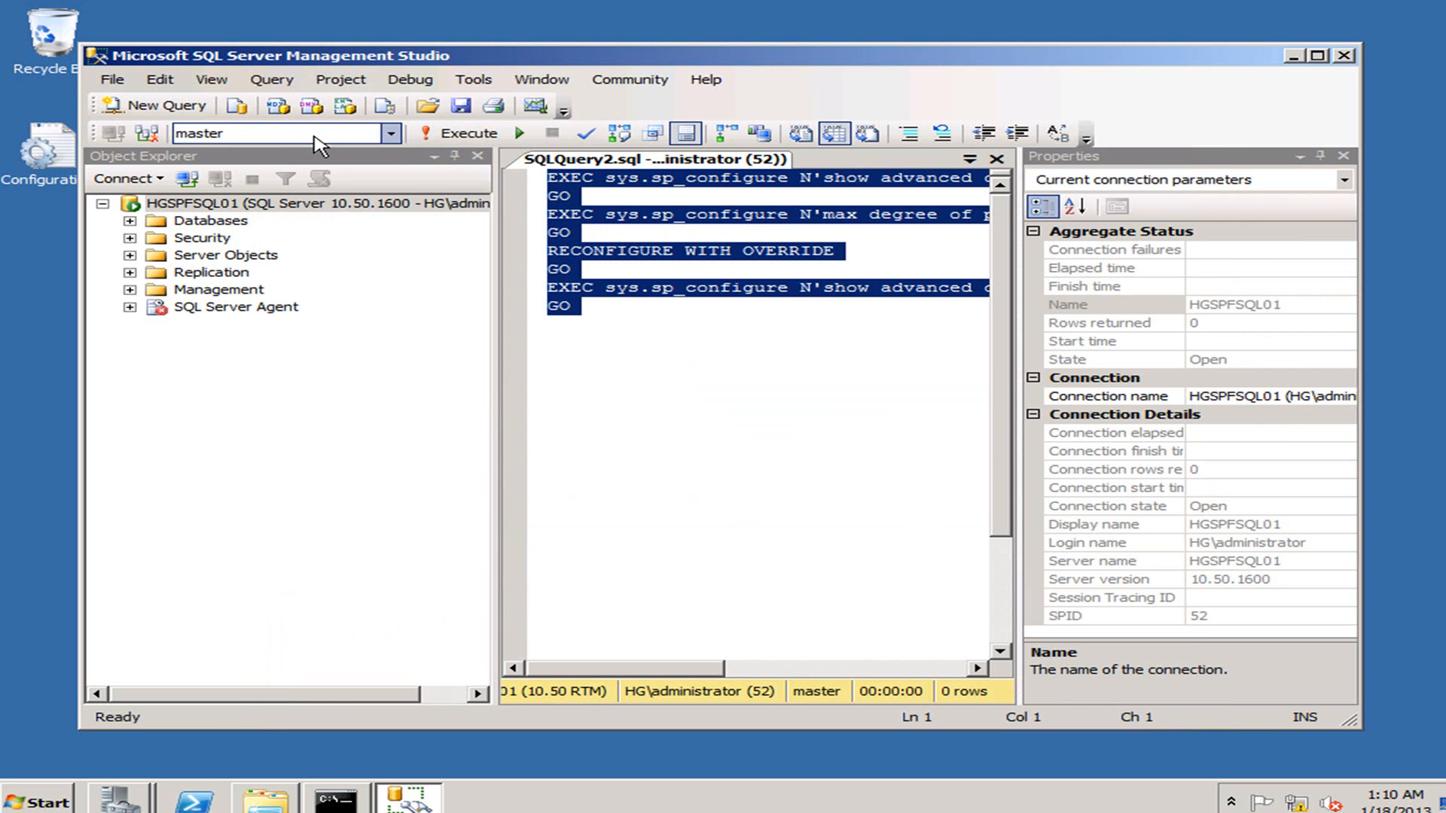
pyautogui.click(468, 134)
pyautogui.moveTo(666, 425); pyautogui.dragTo(336, 329)
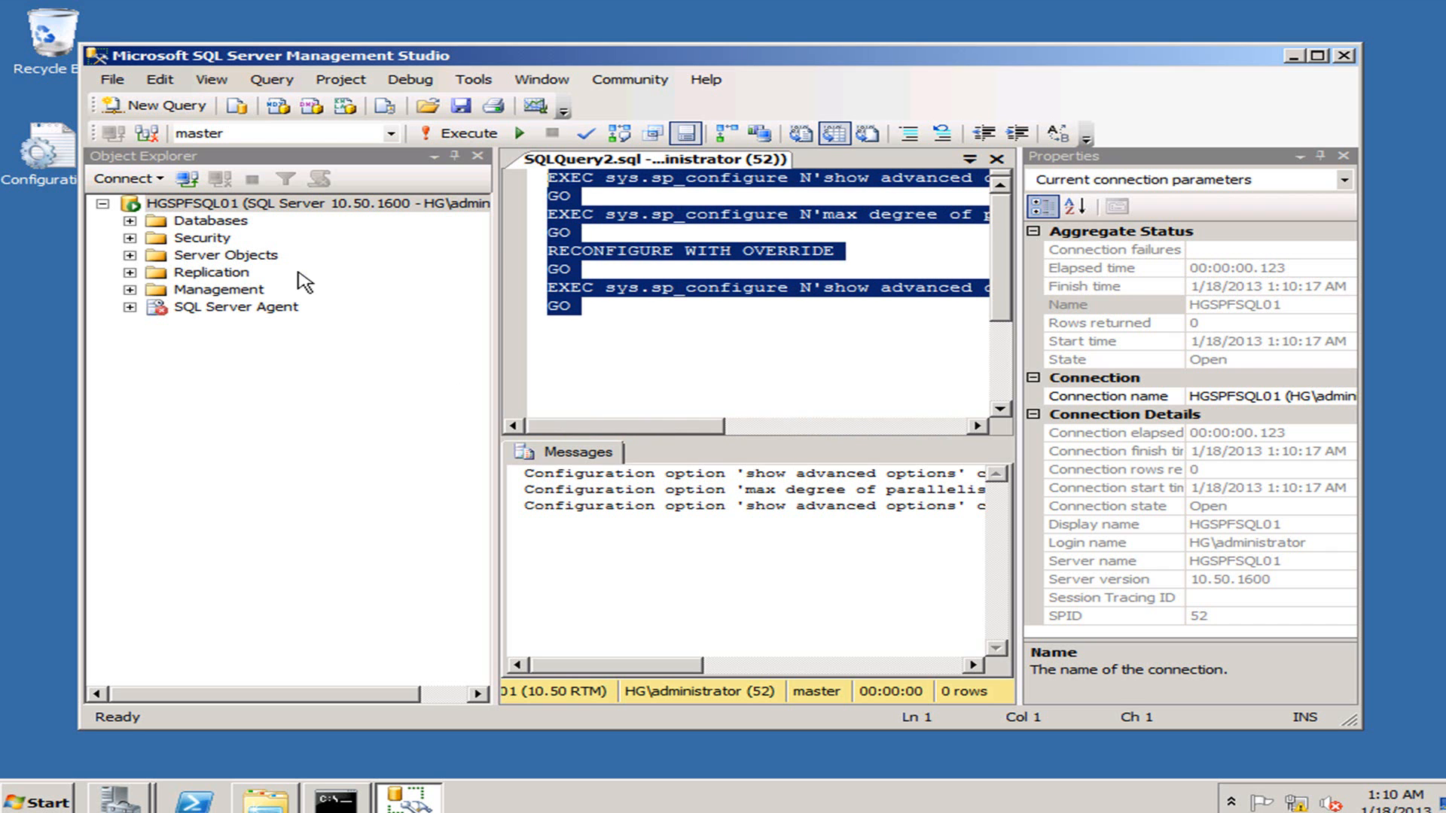
# Open the options of the model system database and set Auto Create Statistics and Auto Update Statistics to False.
pyautogui.click(130, 222)
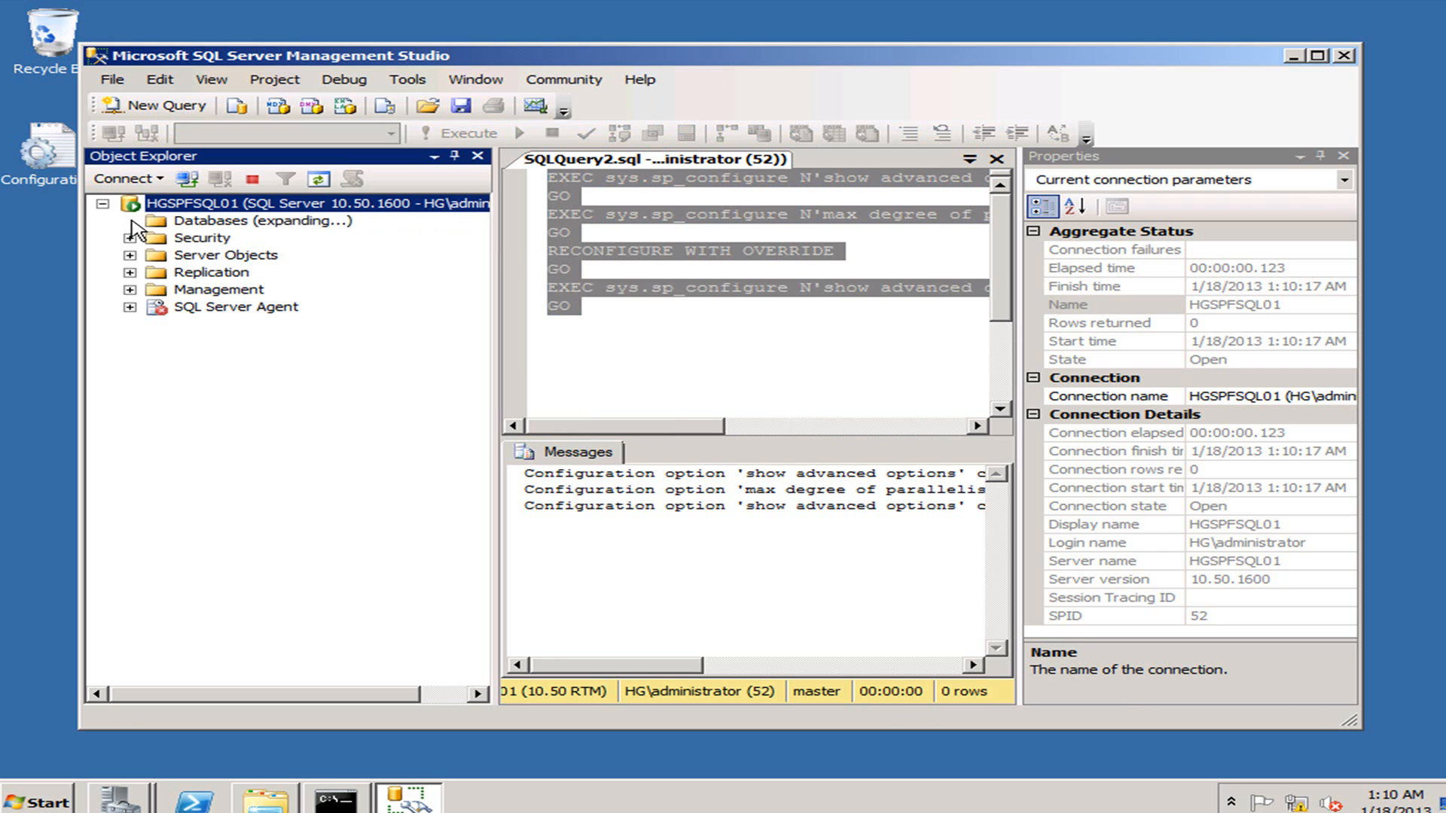
pyautogui.click(157, 238)
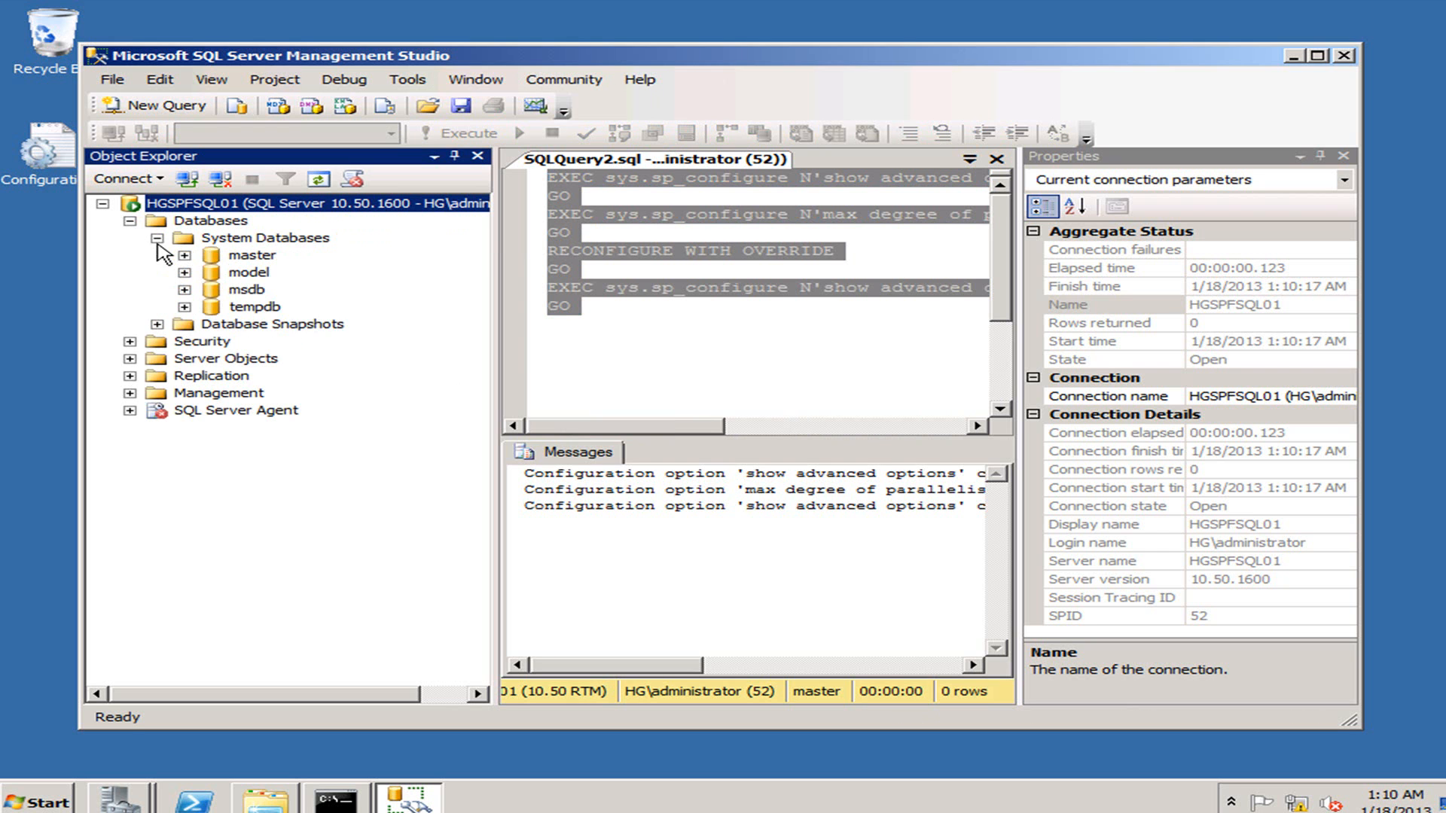
pyautogui.click(250, 274)
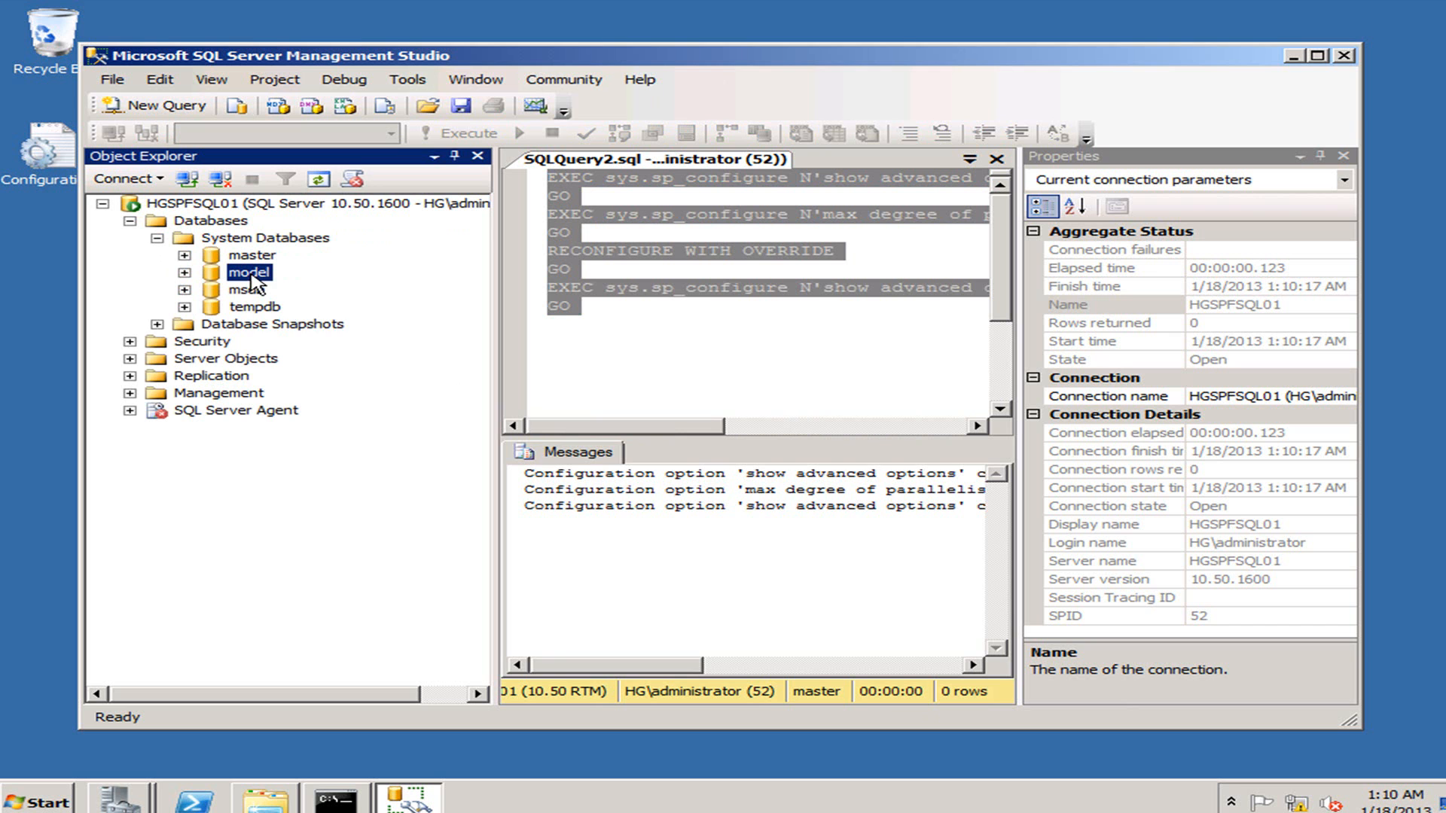
pyautogui.rightClick(251, 275)
pyautogui.click(310, 458)
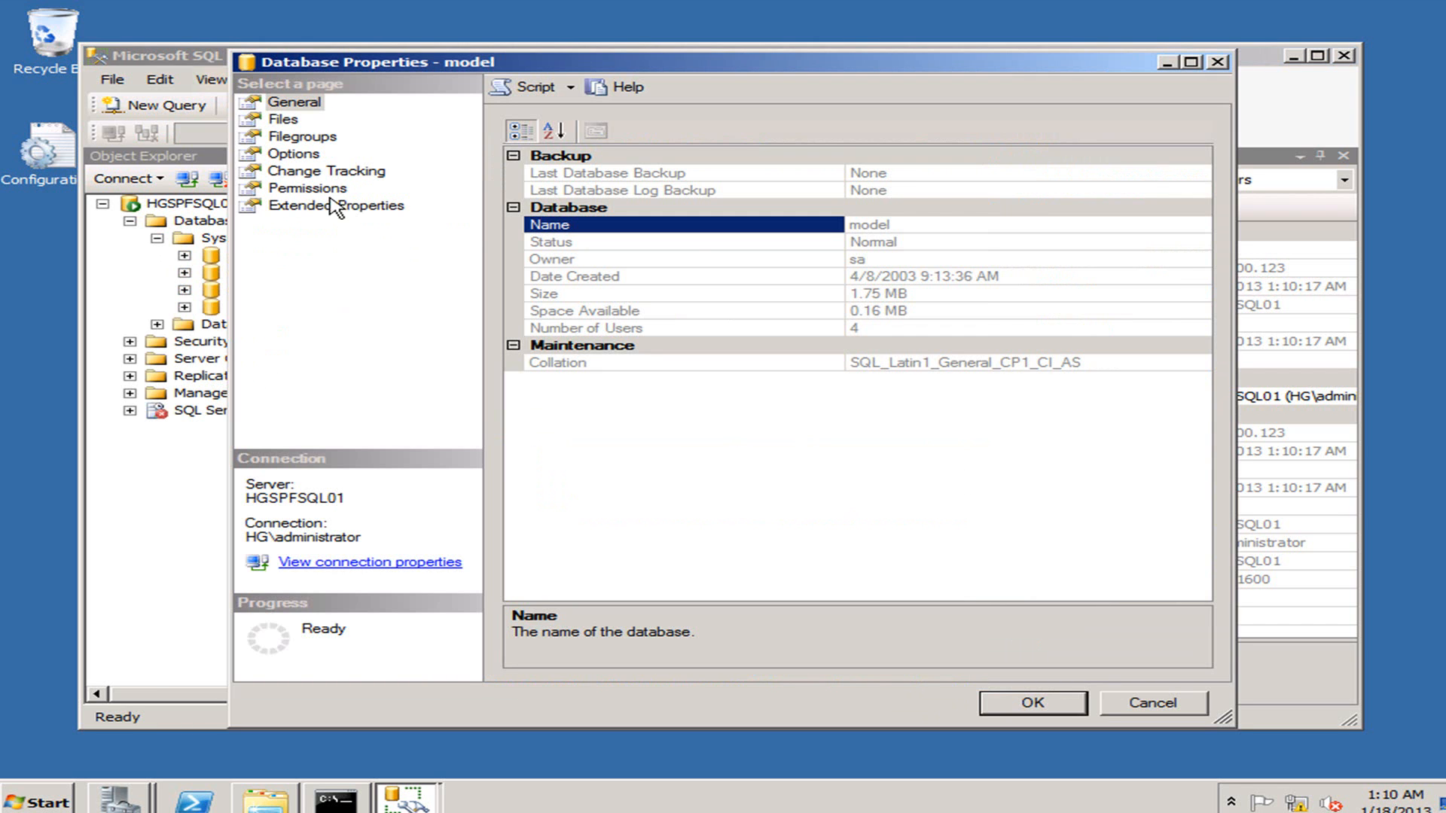
pyautogui.click(300, 158)
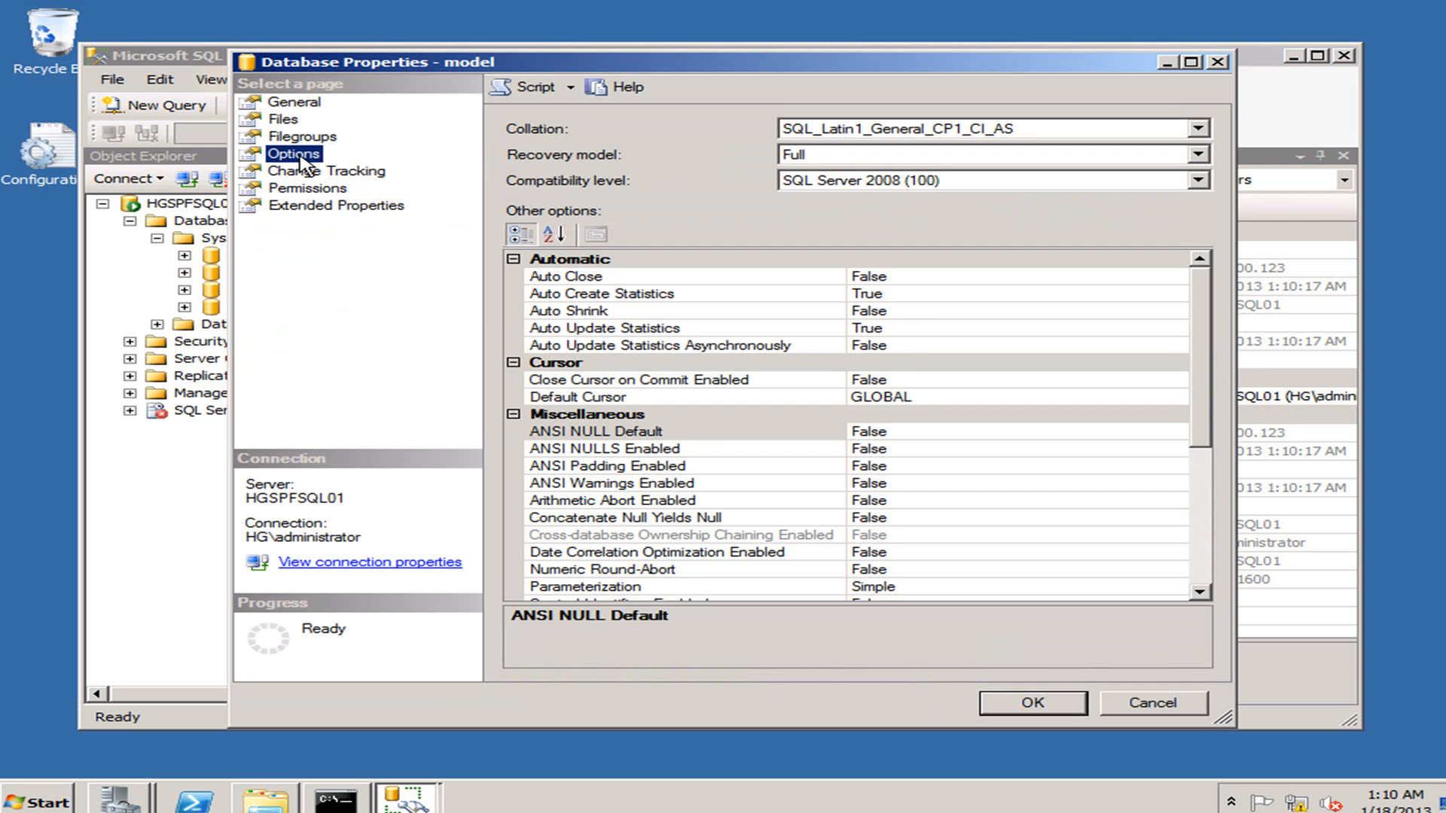
pyautogui.click(636, 334)
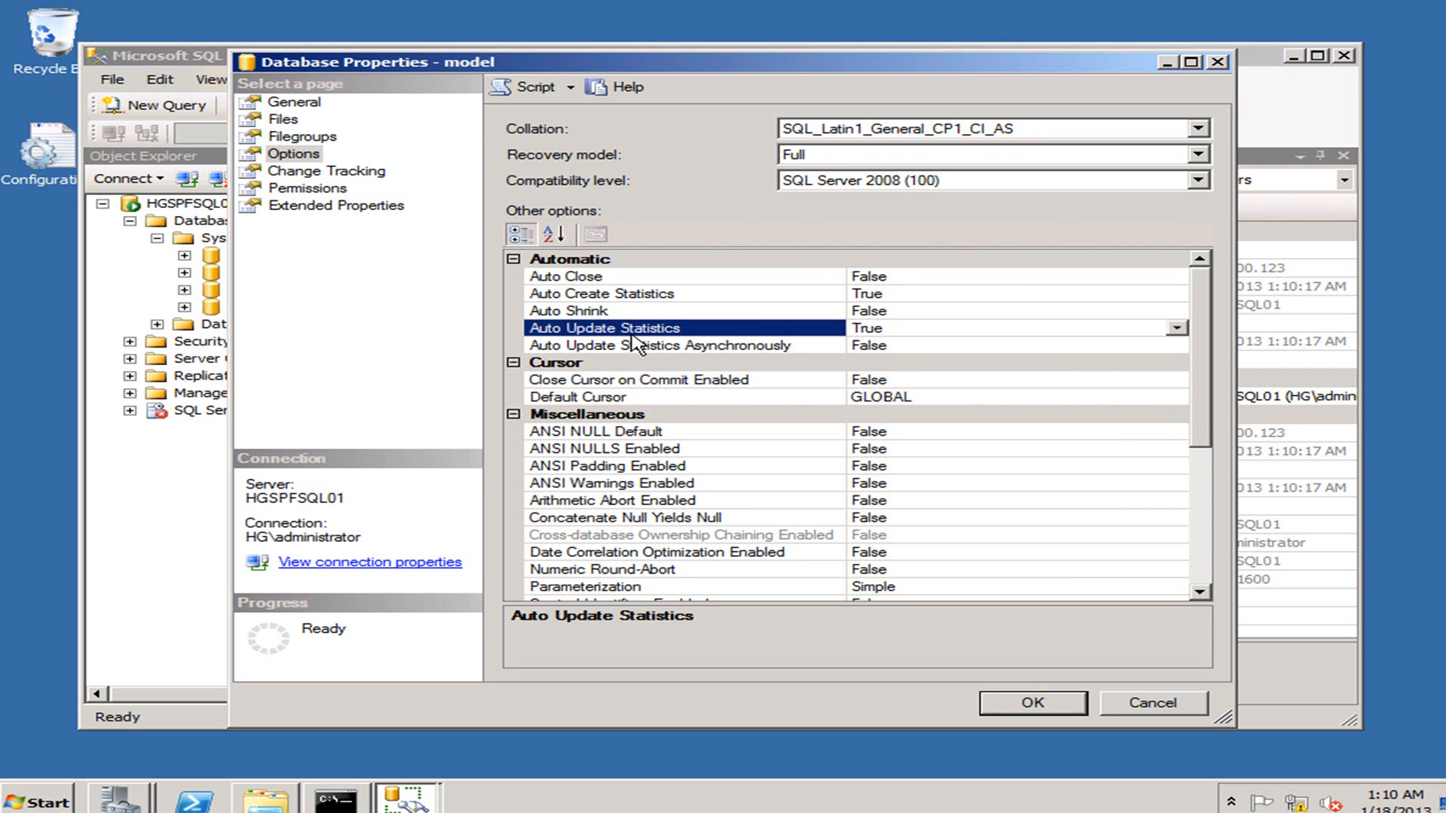
pyautogui.click(570, 294)
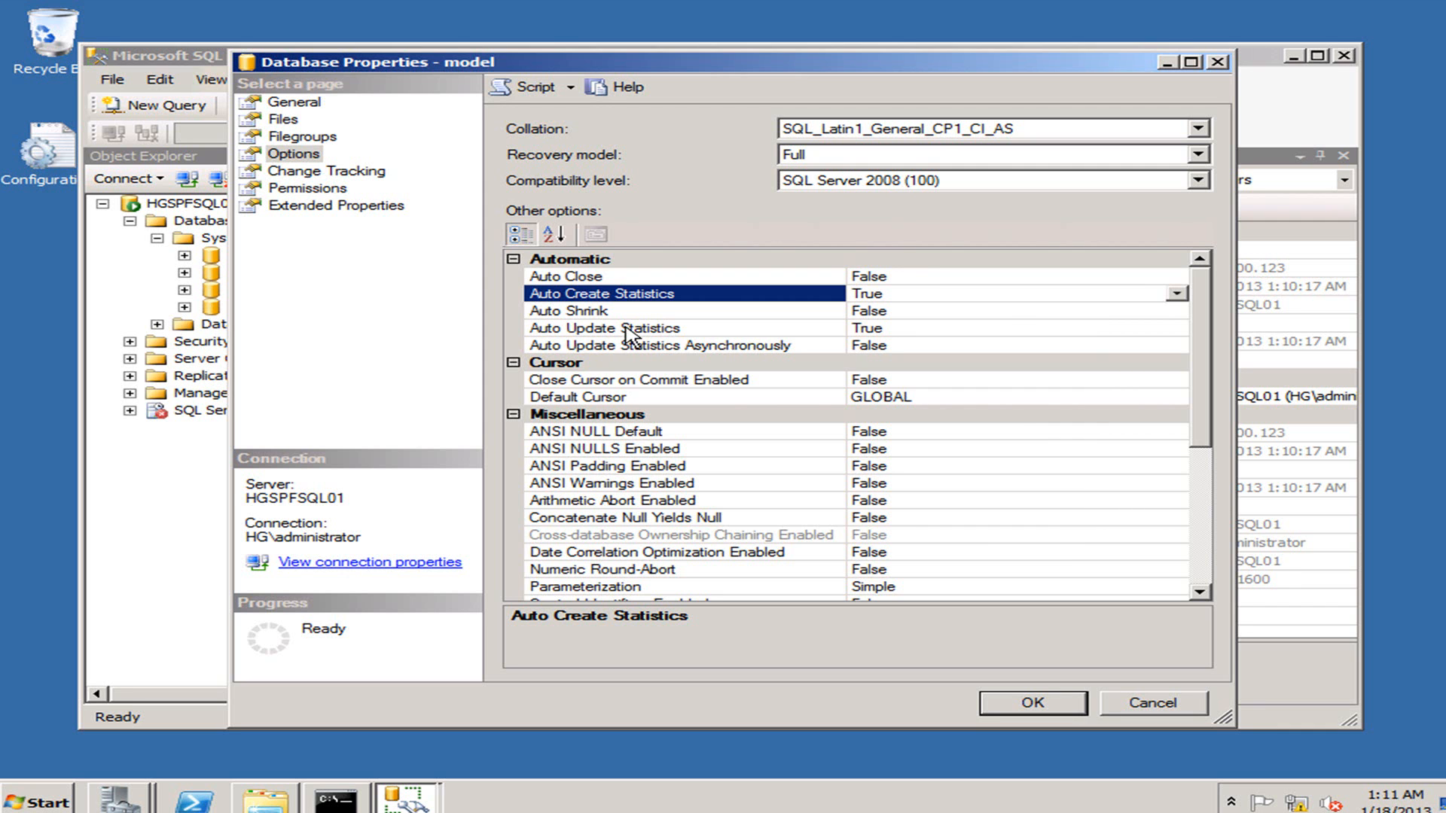
pyautogui.doubleClick(899, 296)
pyautogui.doubleClick(876, 331)
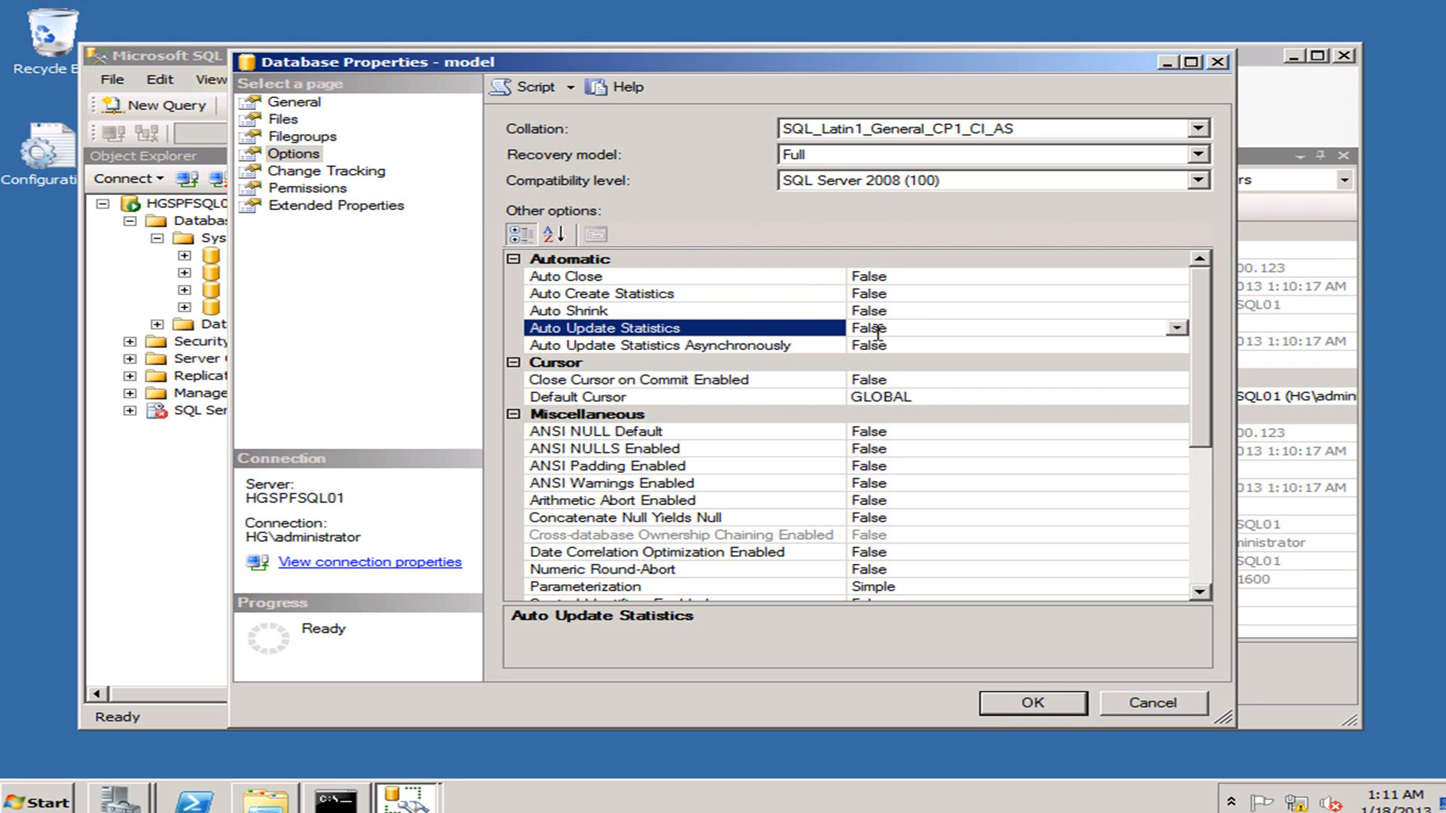
# Set the recovery model of the model database to Simple.
pyautogui.moveTo(314, 68); pyautogui.dragTo(626, 313)
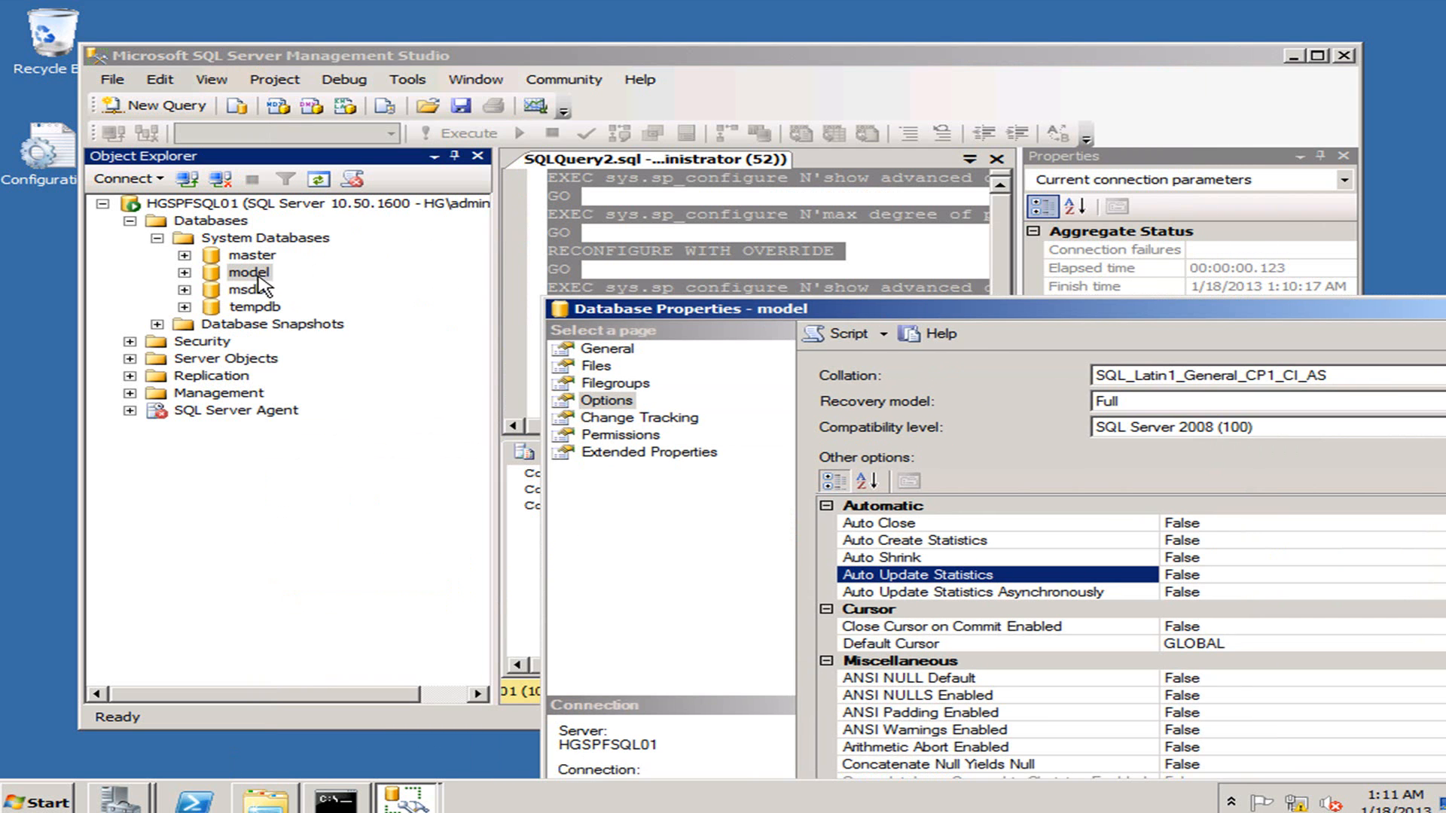
pyautogui.moveTo(955, 313); pyautogui.dragTo(750, 137)
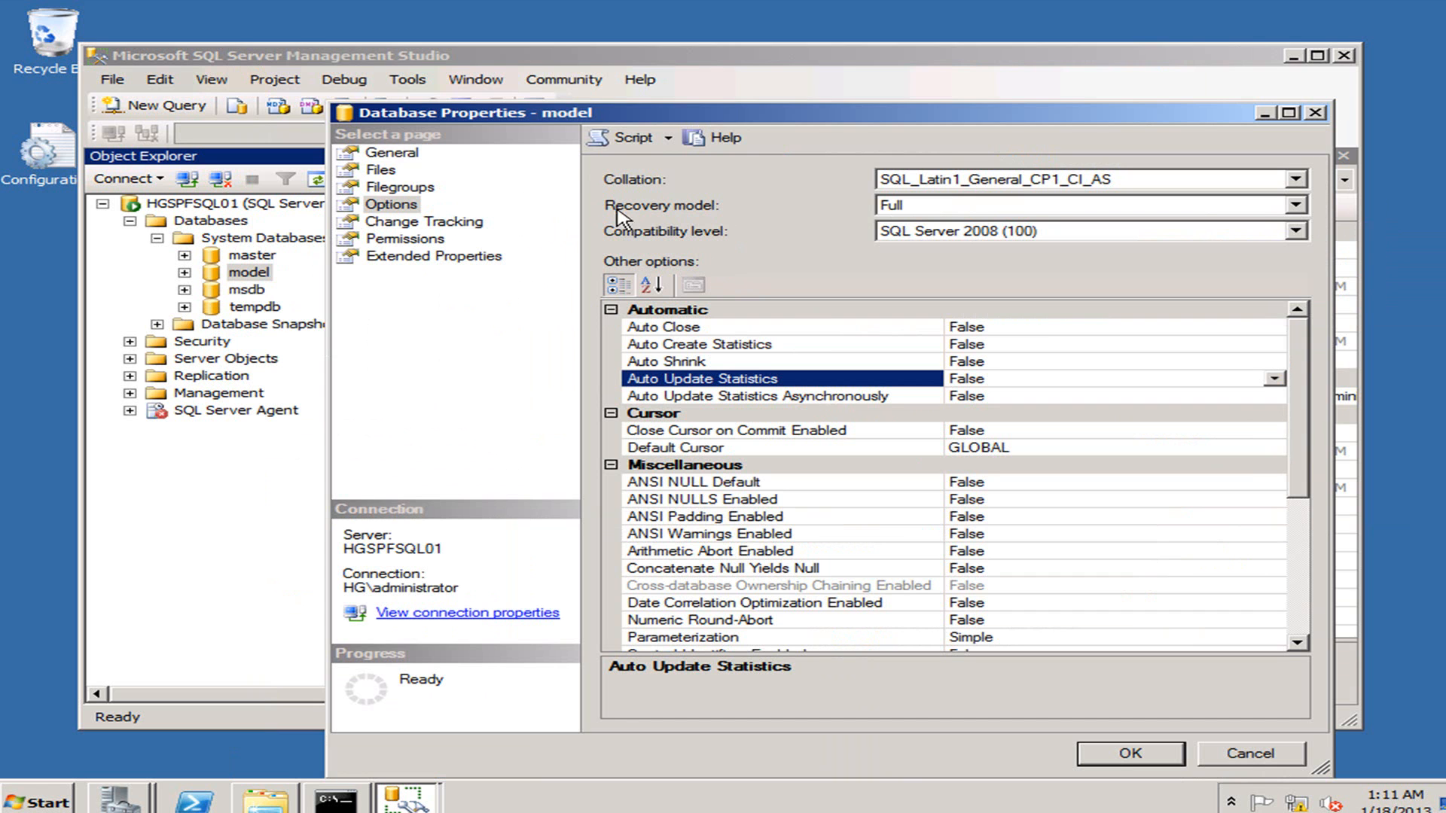
pyautogui.click(1021, 205)
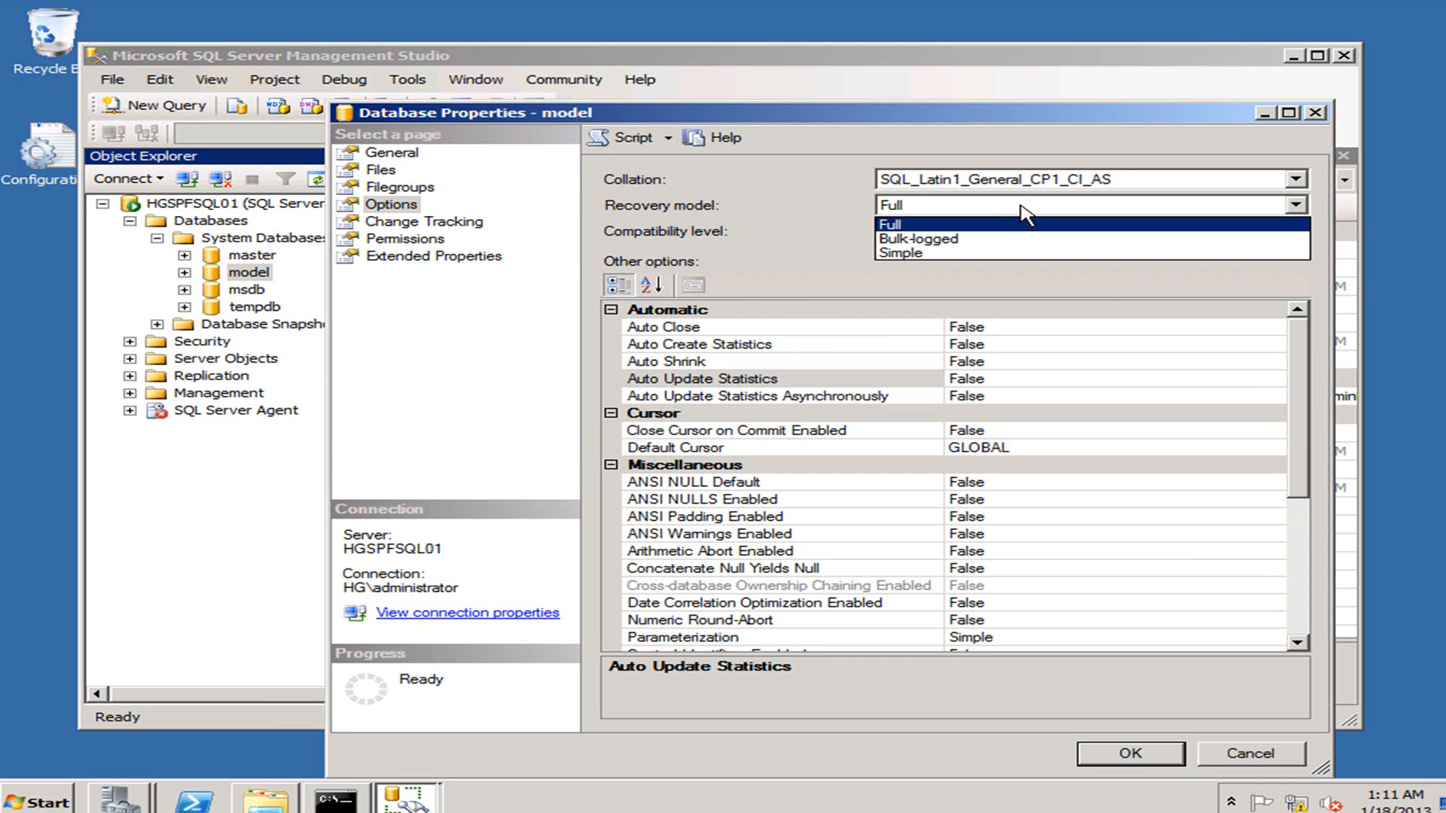
pyautogui.click(896, 229)
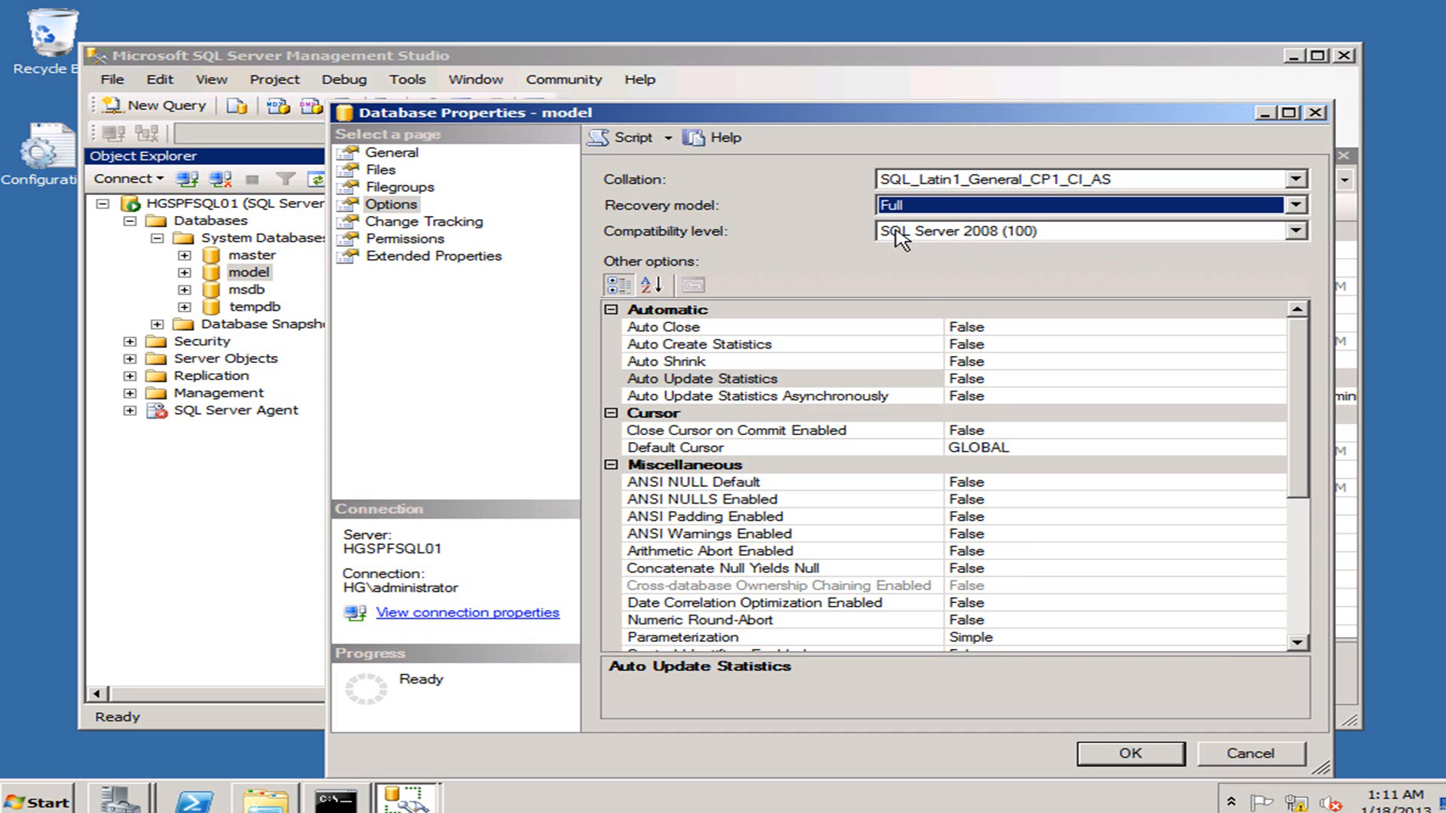
pyautogui.click(912, 211)
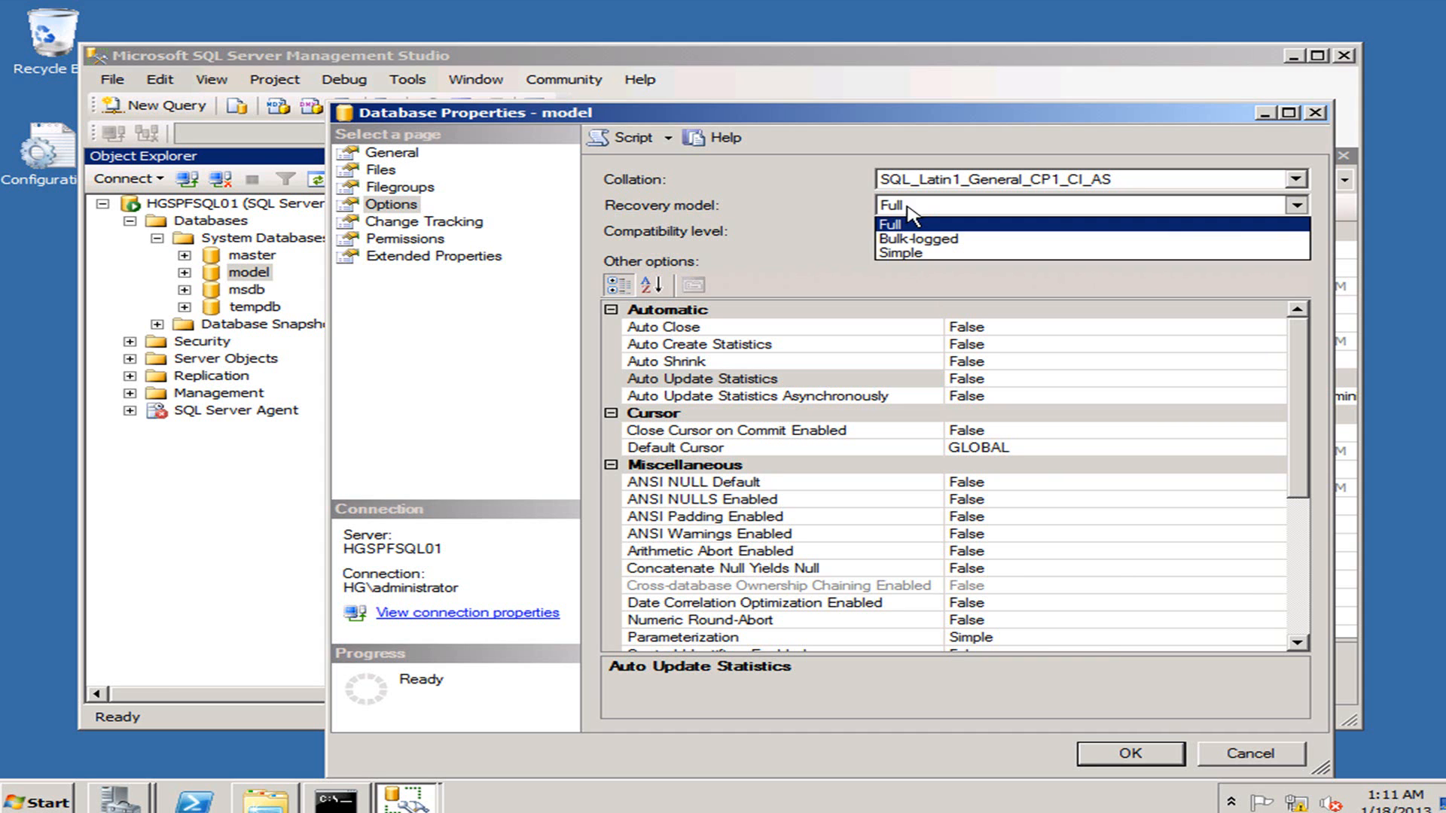
pyautogui.click(920, 254)
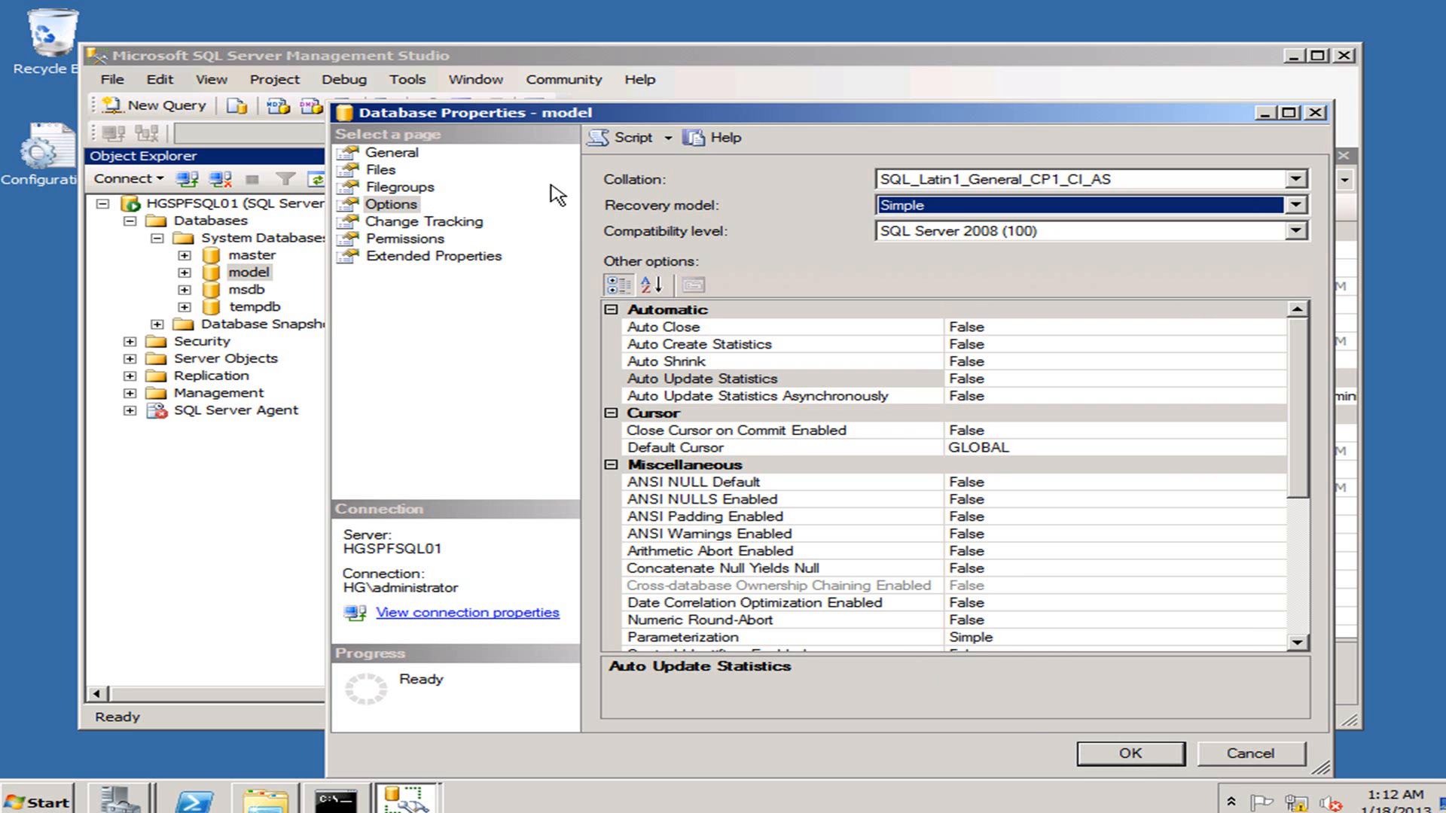
# Script the model database option changes to a new query, execute the whole script, and widen the query editor.
pyautogui.click(636, 139)
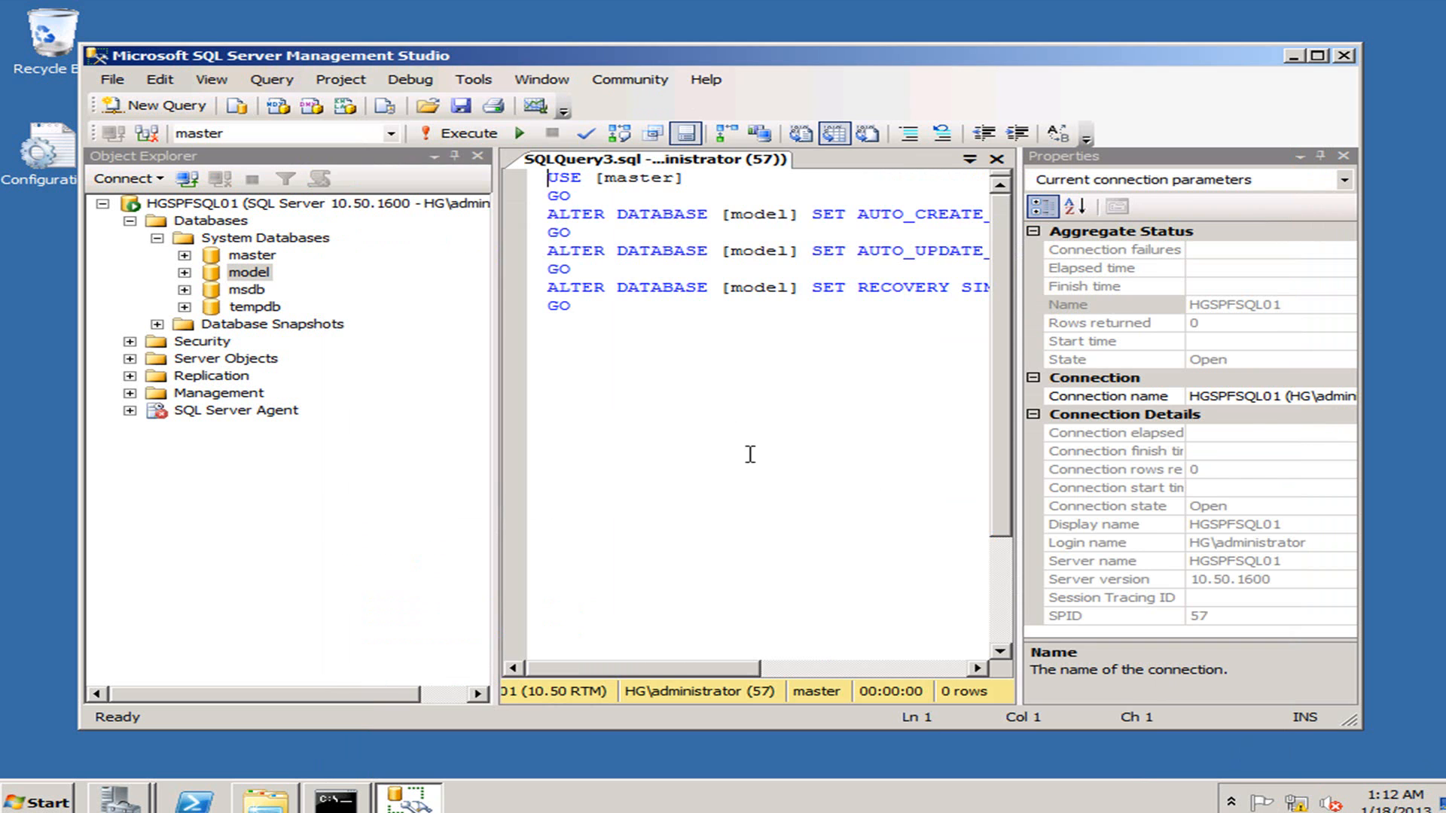
pyautogui.click(743, 442)
pyautogui.hotkey('ctrl', 'a')
pyautogui.click(468, 135)
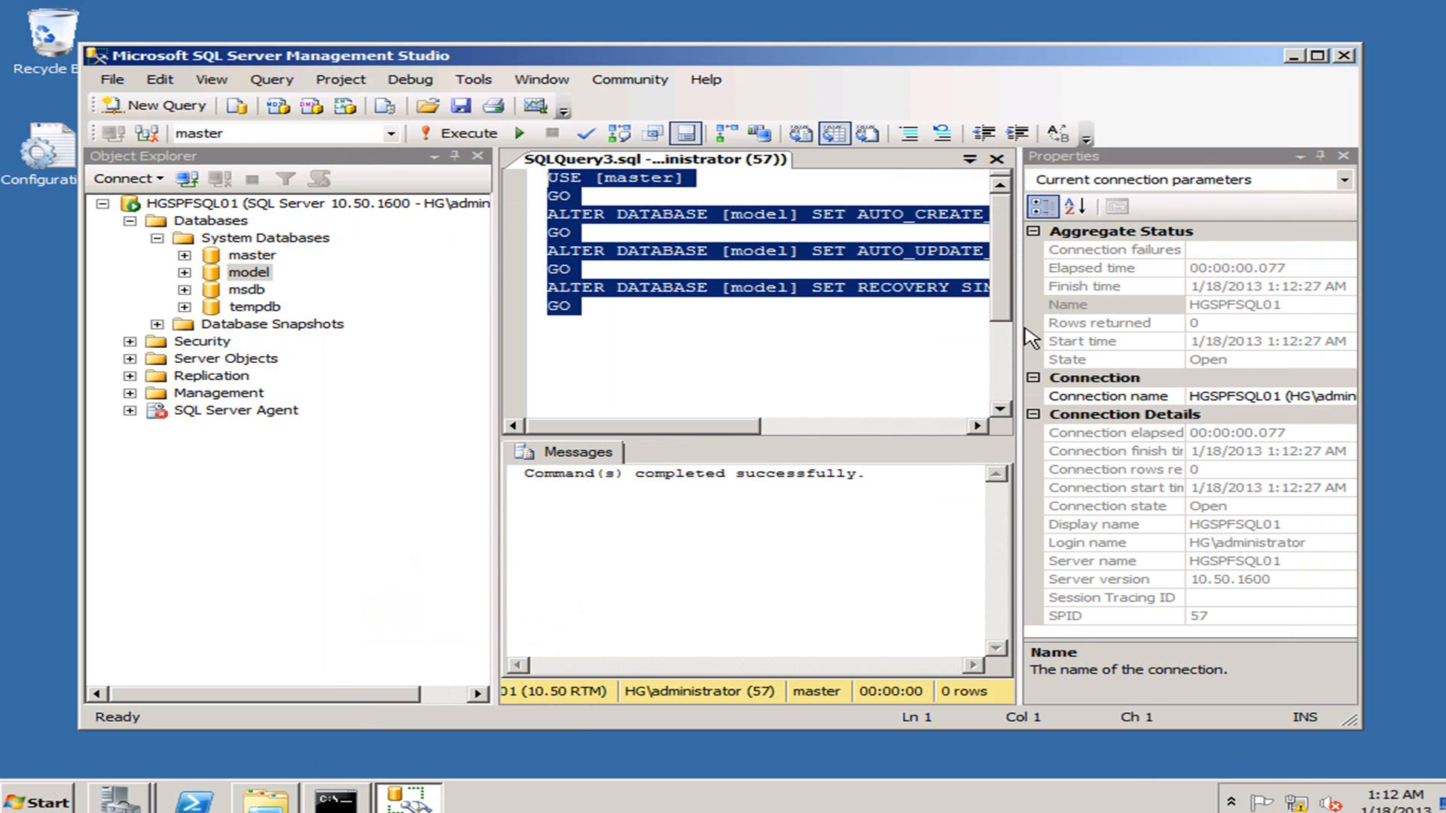
pyautogui.moveTo(1030, 339); pyautogui.dragTo(1207, 339)
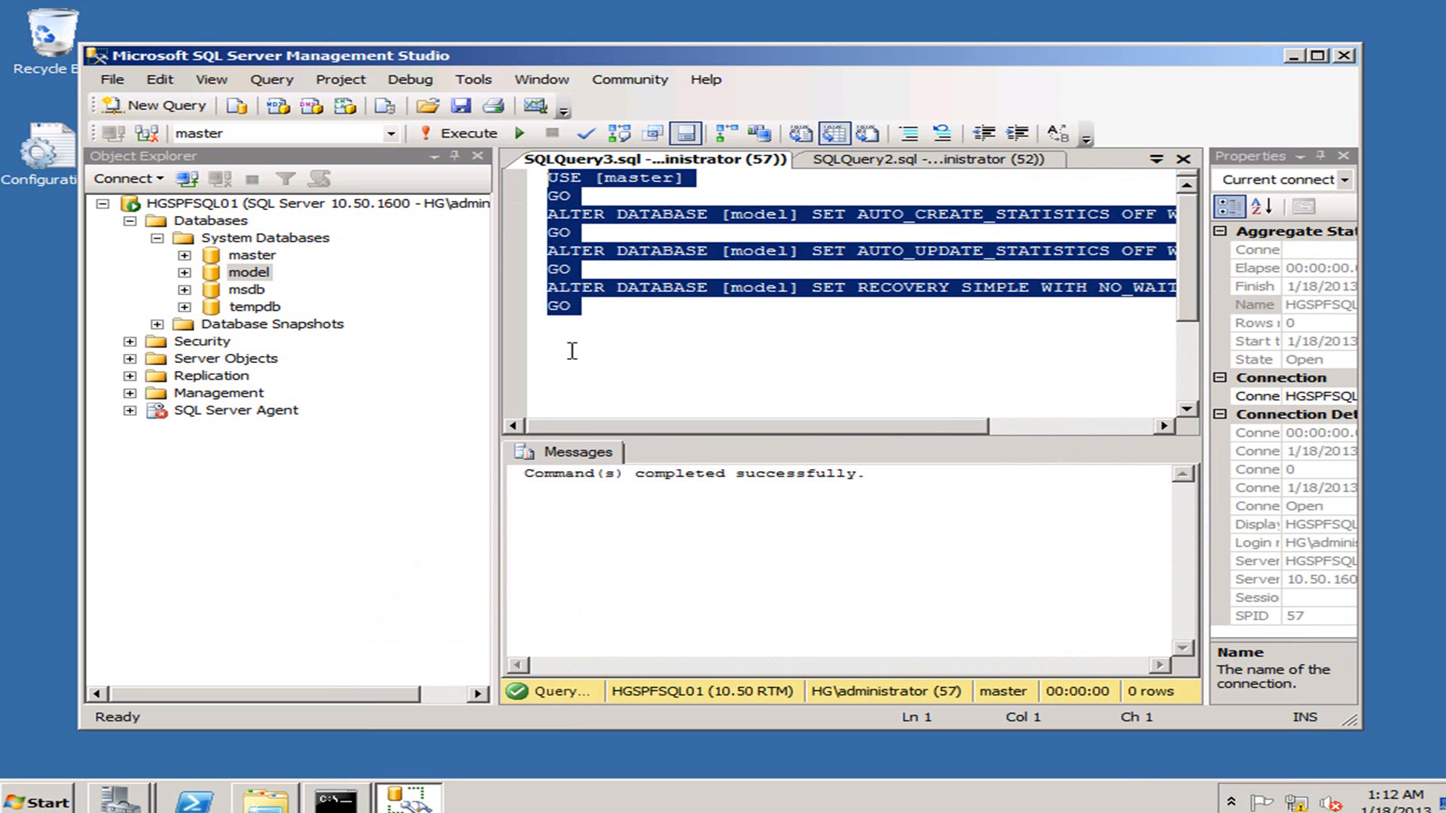
# Expand the server's Security folder to view its logins, and collapse the Databases folder.
pyautogui.click(129, 341)
pyautogui.click(156, 359)
pyautogui.click(157, 359)
pyautogui.click(156, 238)
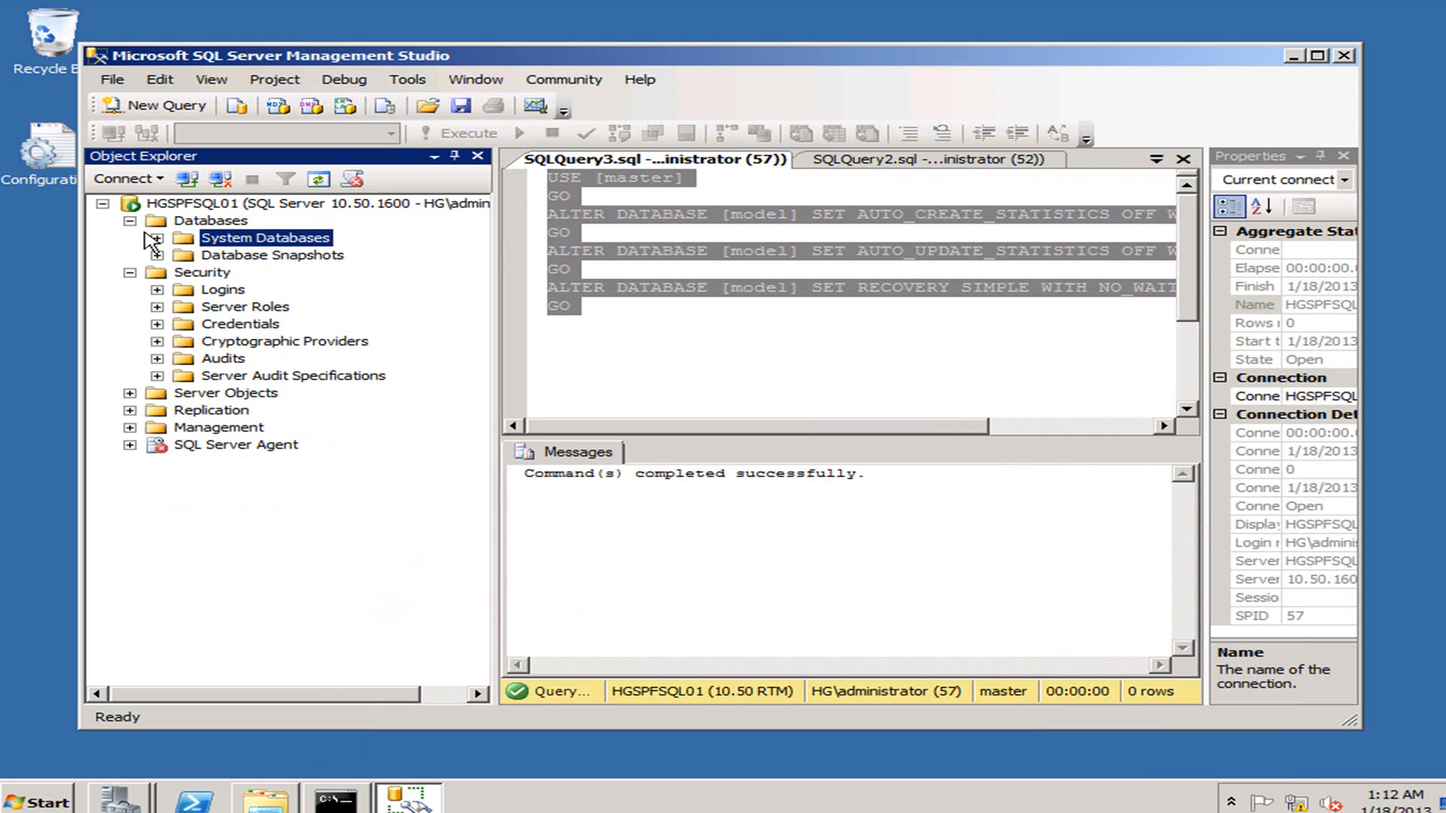
pyautogui.click(130, 222)
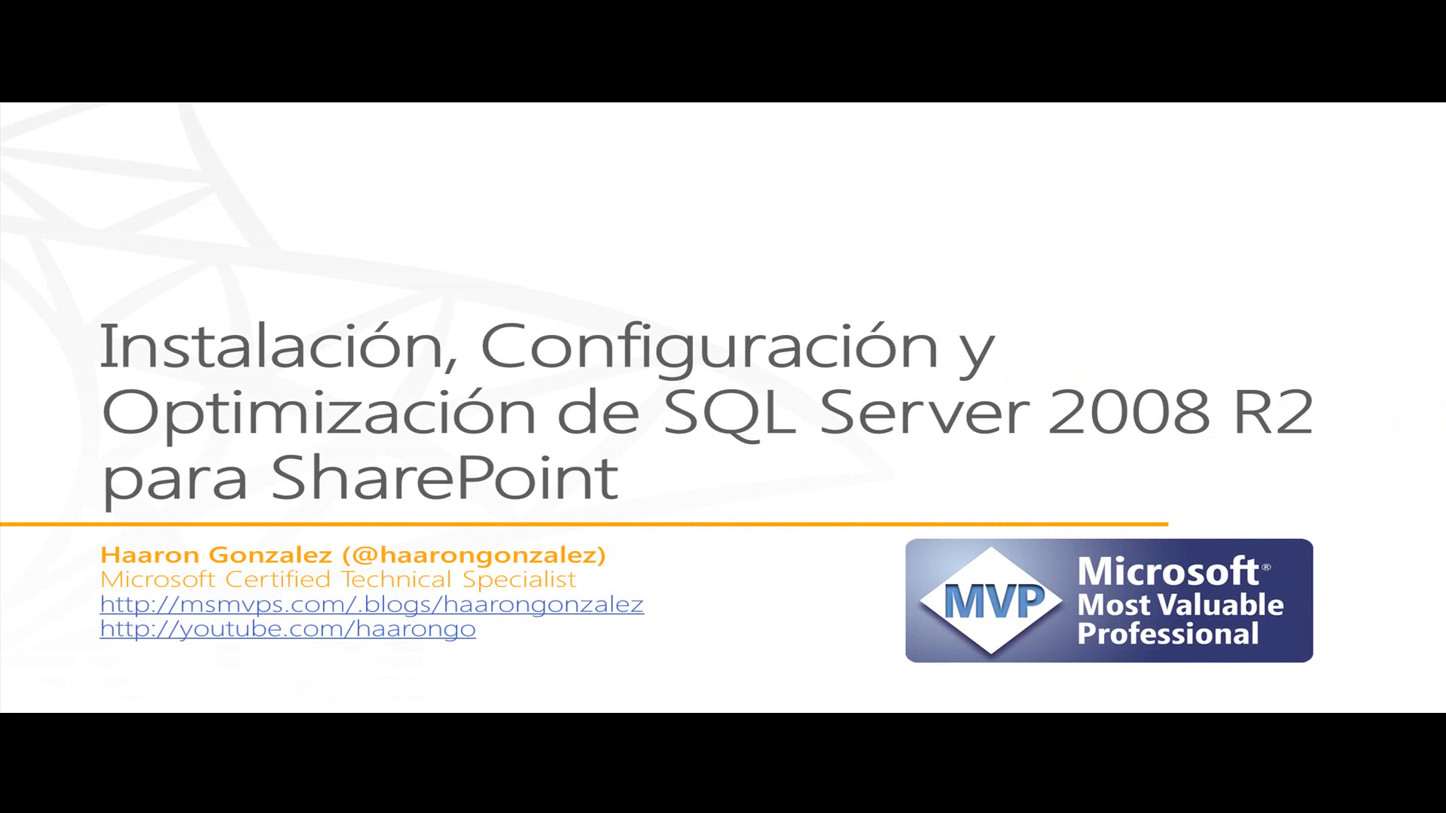
pyautogui.hotkey('alt', 'Tab')
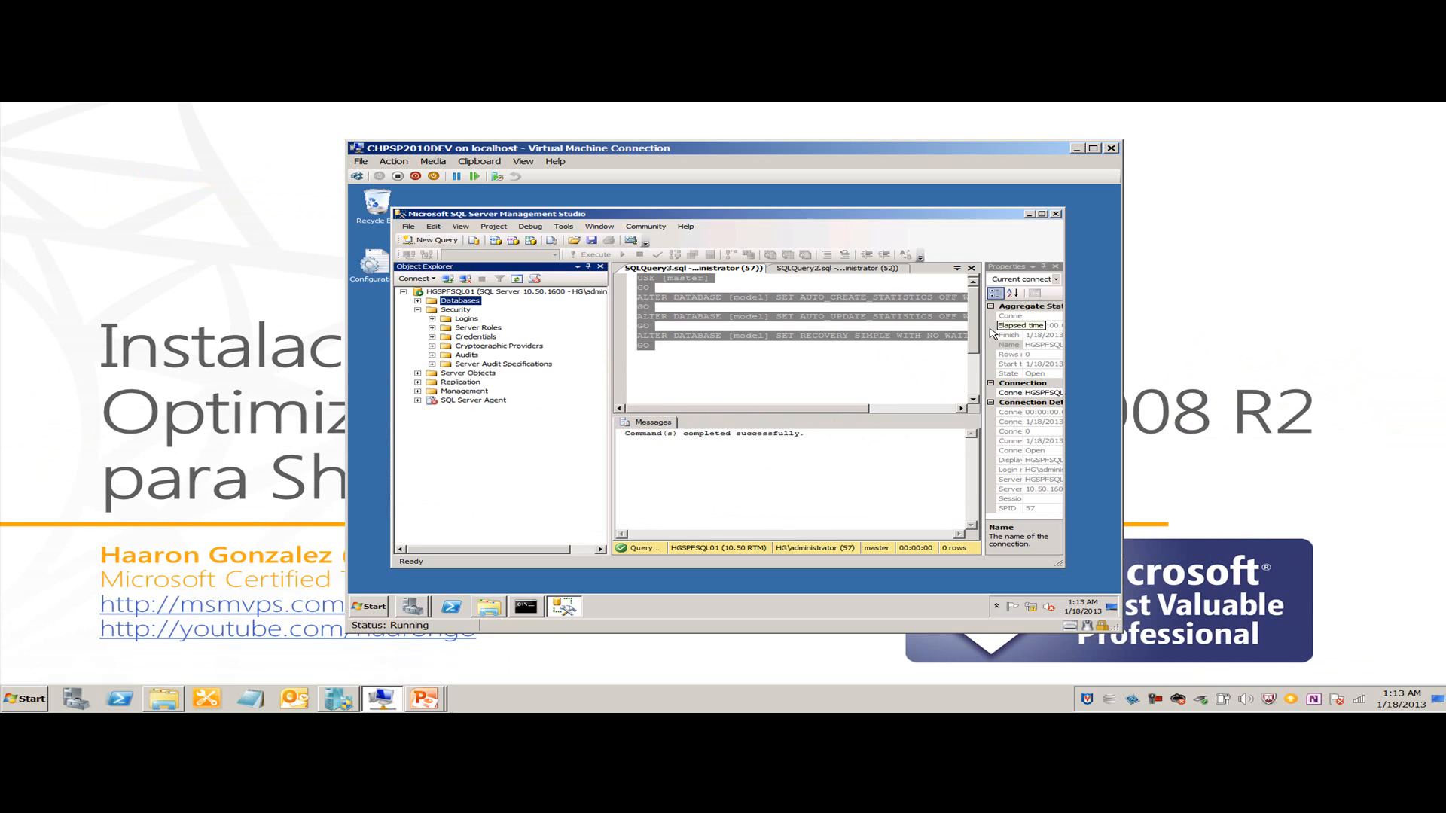
pyautogui.hotkey('alt', 'Tab')
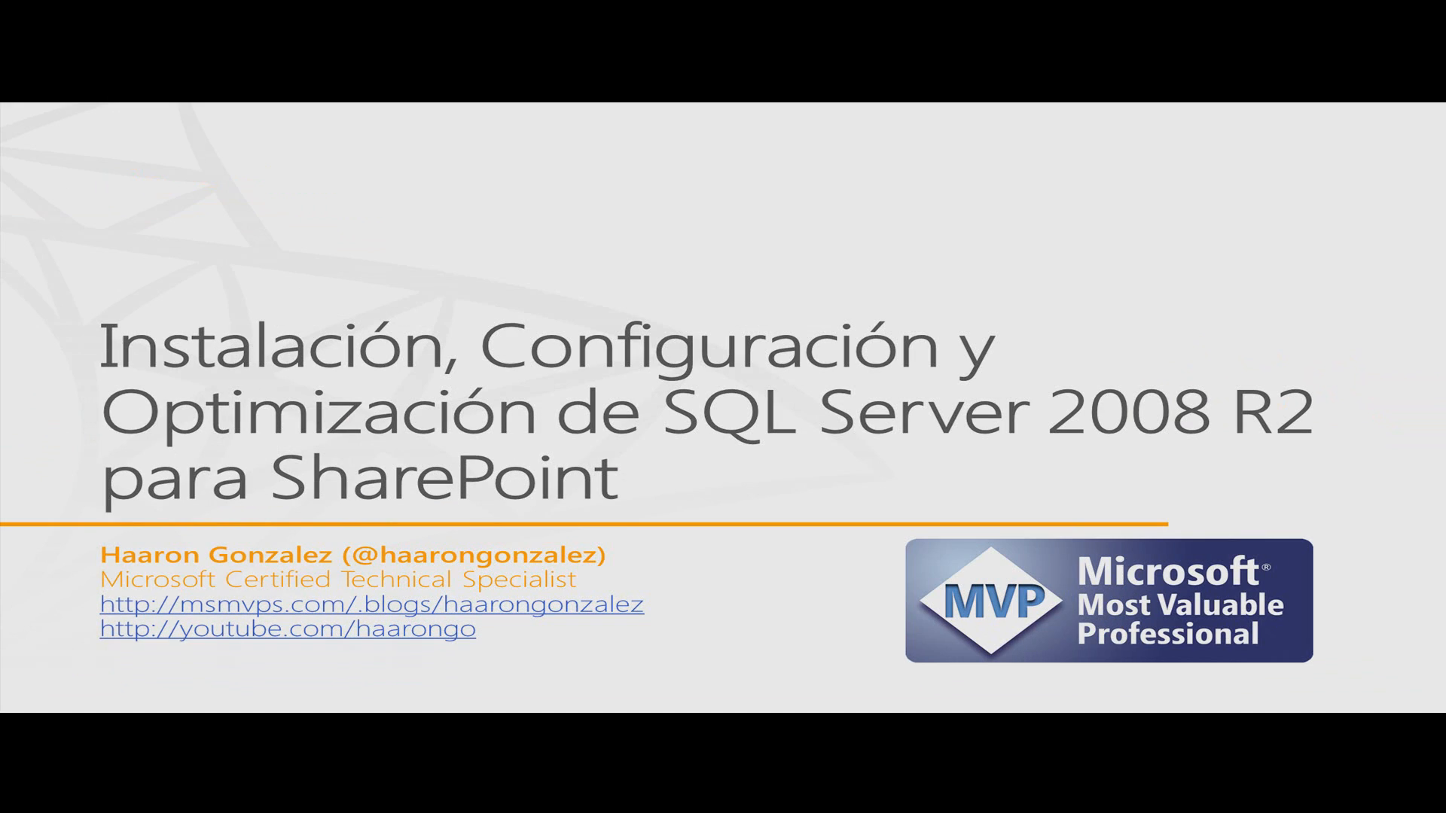